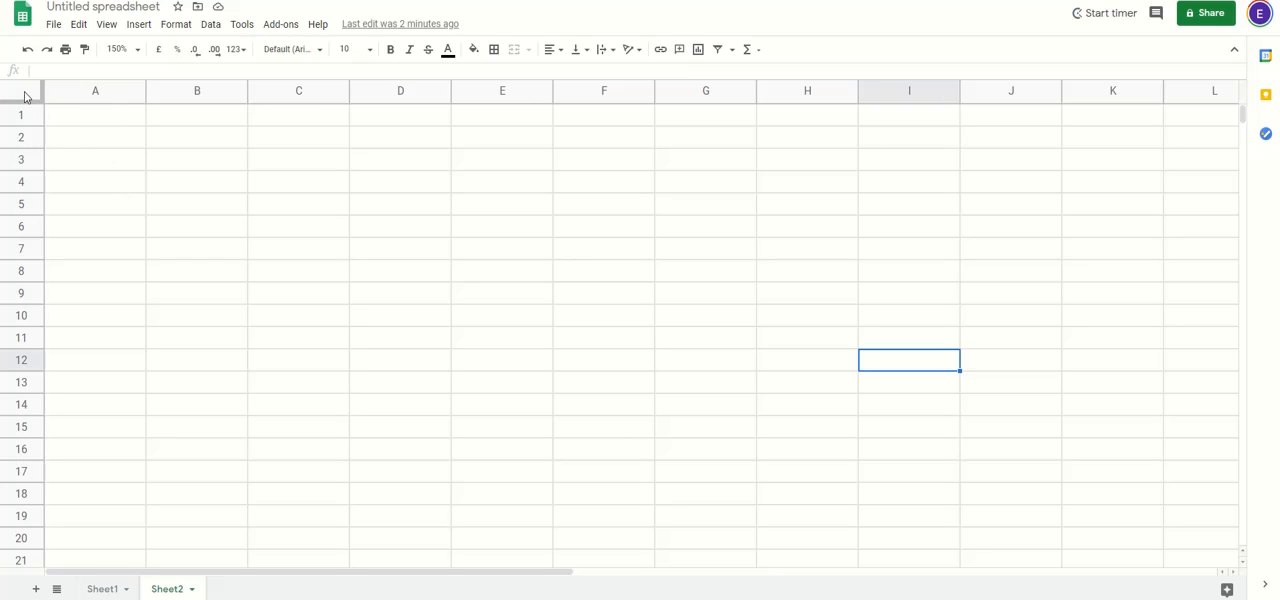
Step: Shrink every column and row of the empty Sheet2 to form a fine grid of small cells
click(28, 97)
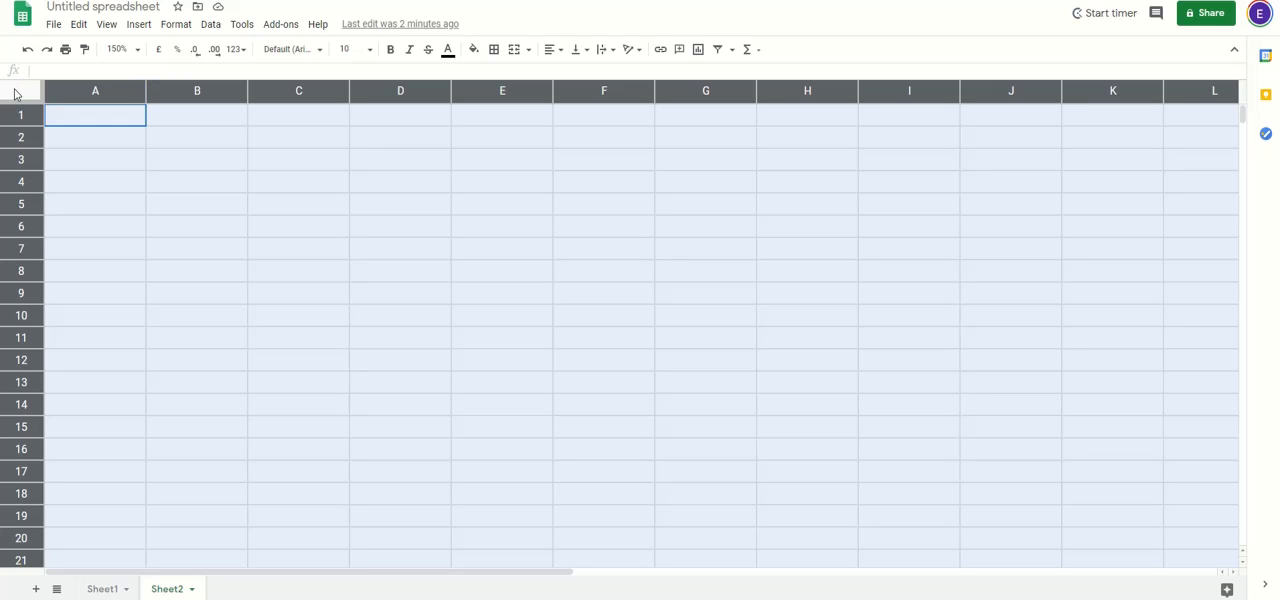
drag(146, 95, 61, 89)
click(192, 196)
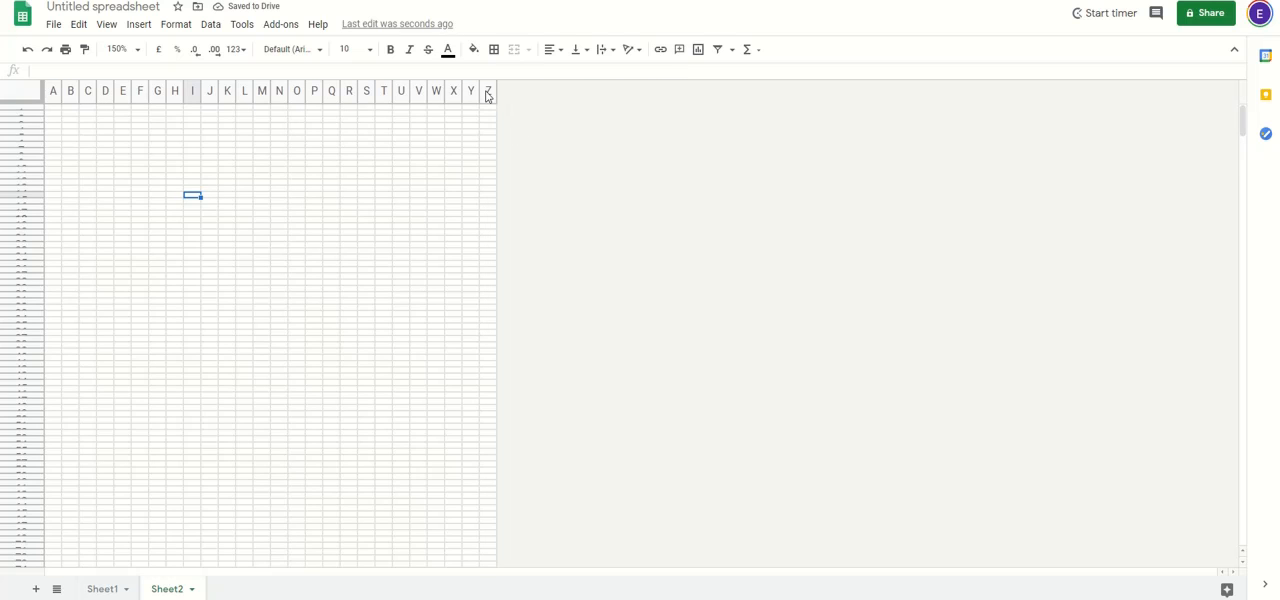
Step: Extend the grid by inserting 26 columns to the right of column Z, twice
drag(487, 94, 60, 100)
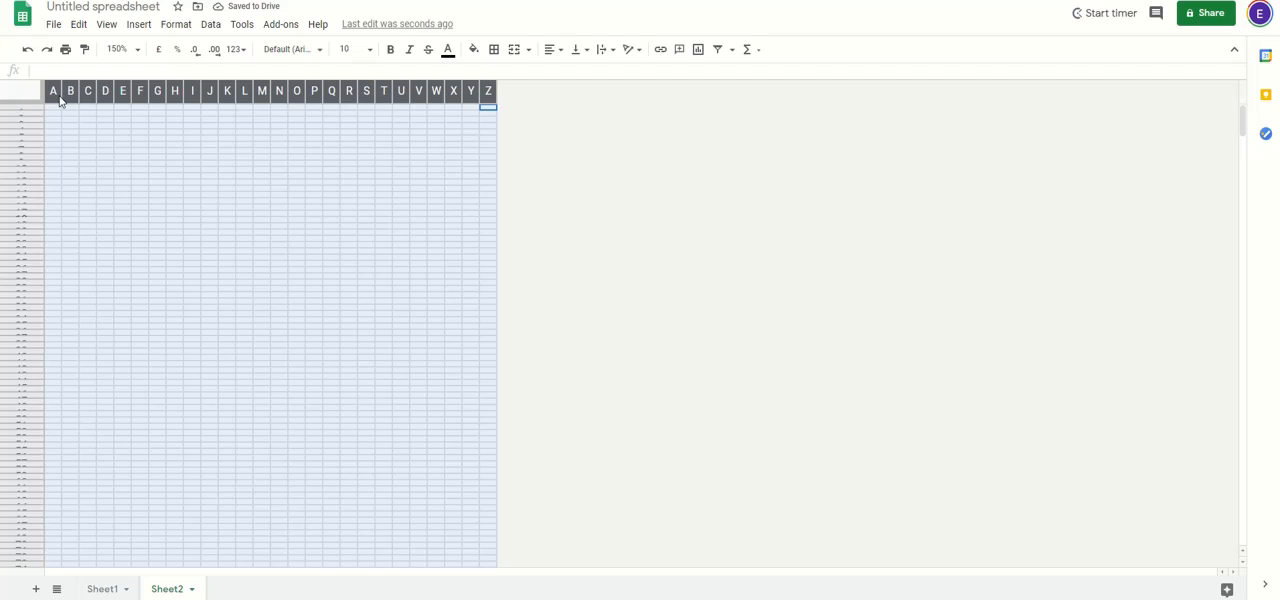
right_click(77, 93)
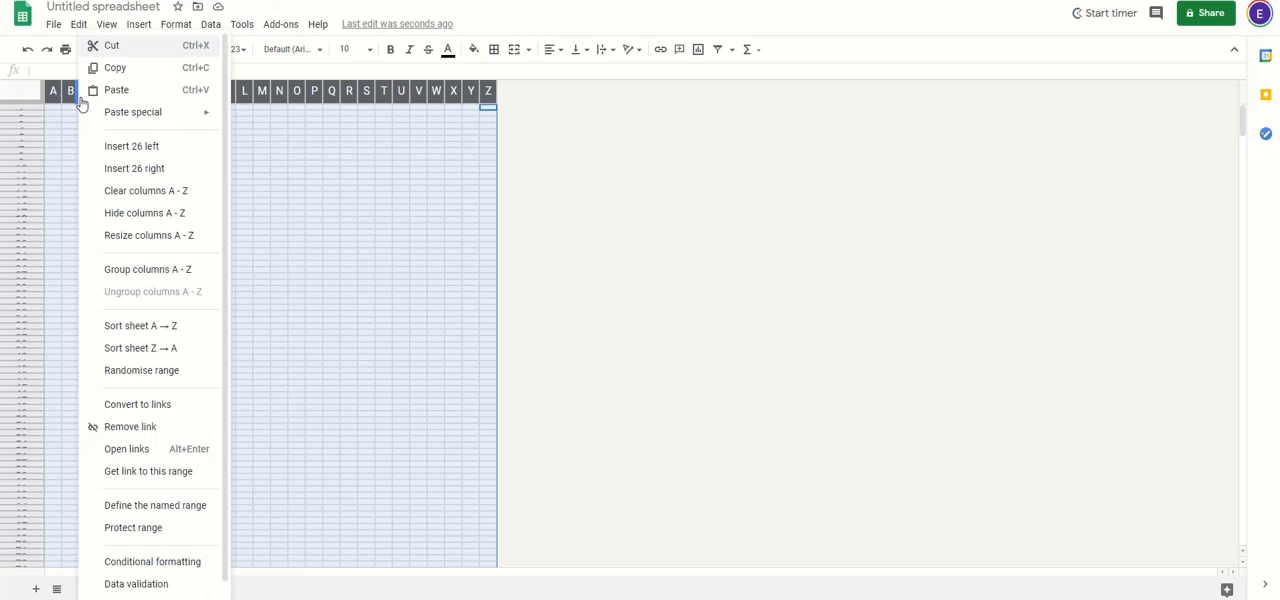
click(142, 176)
right_click(550, 95)
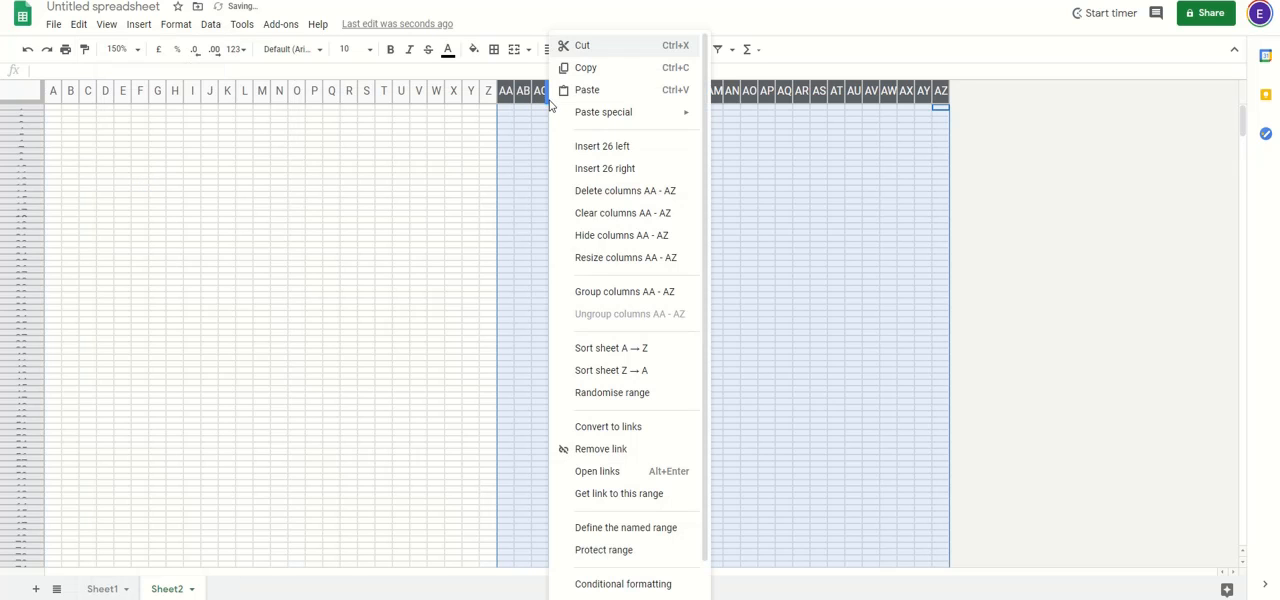
click(600, 176)
click(631, 252)
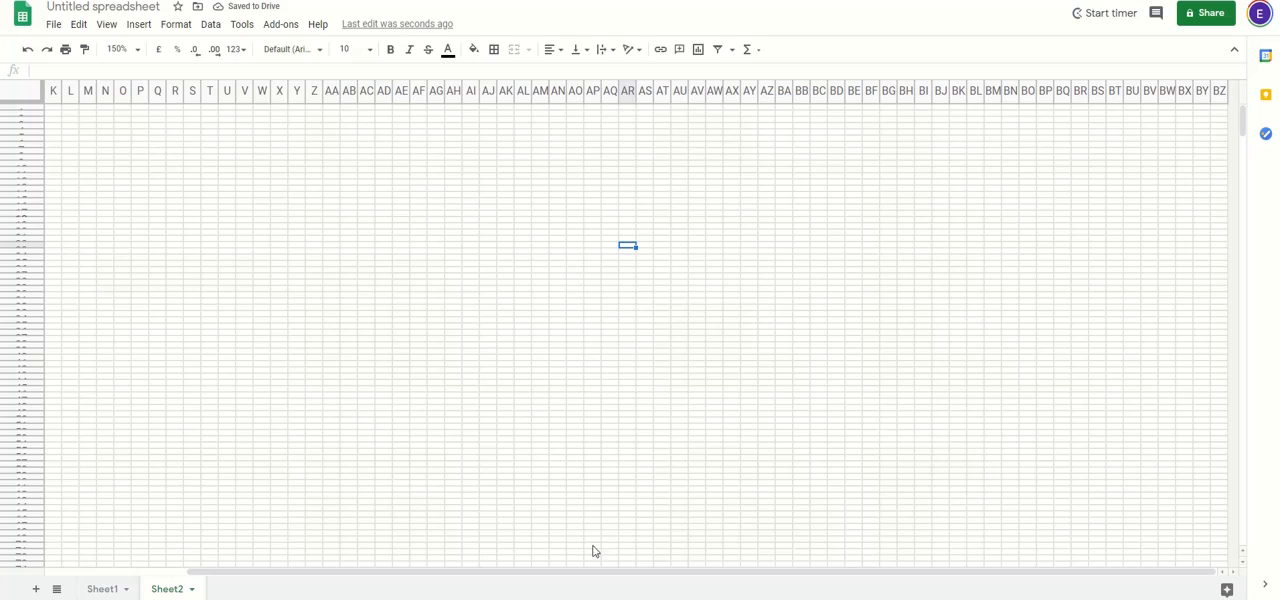
Step: Widen columns A and B so they stand out from the narrow grid columns
drag(600, 574, 94, 528)
click(157, 333)
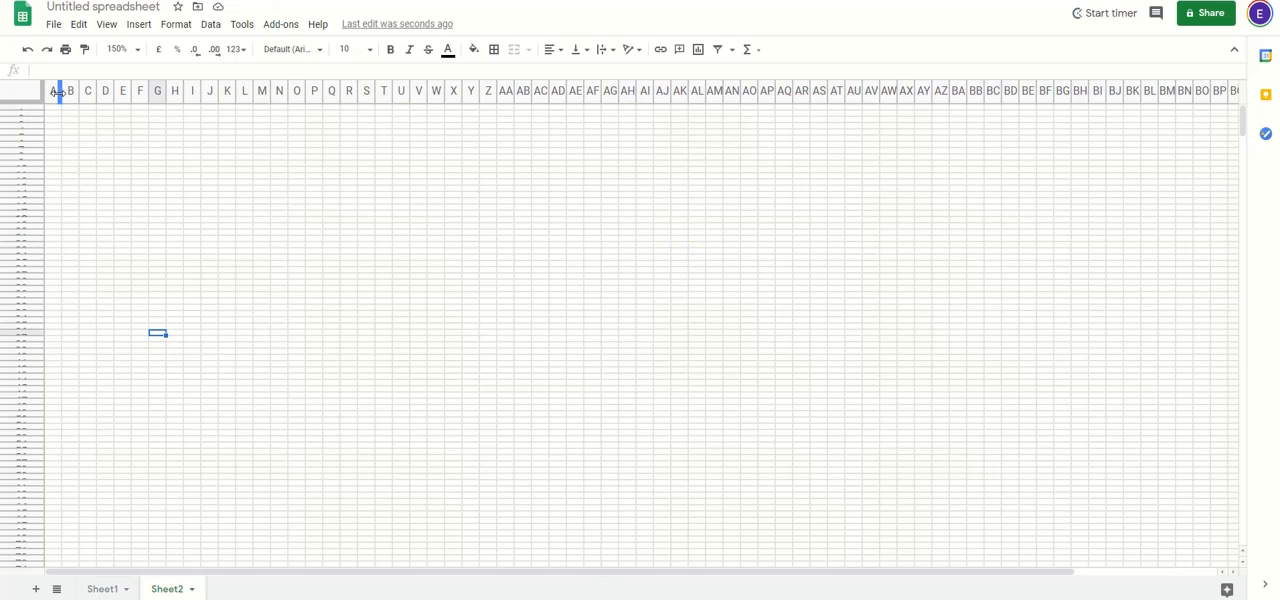
drag(57, 92, 140, 92)
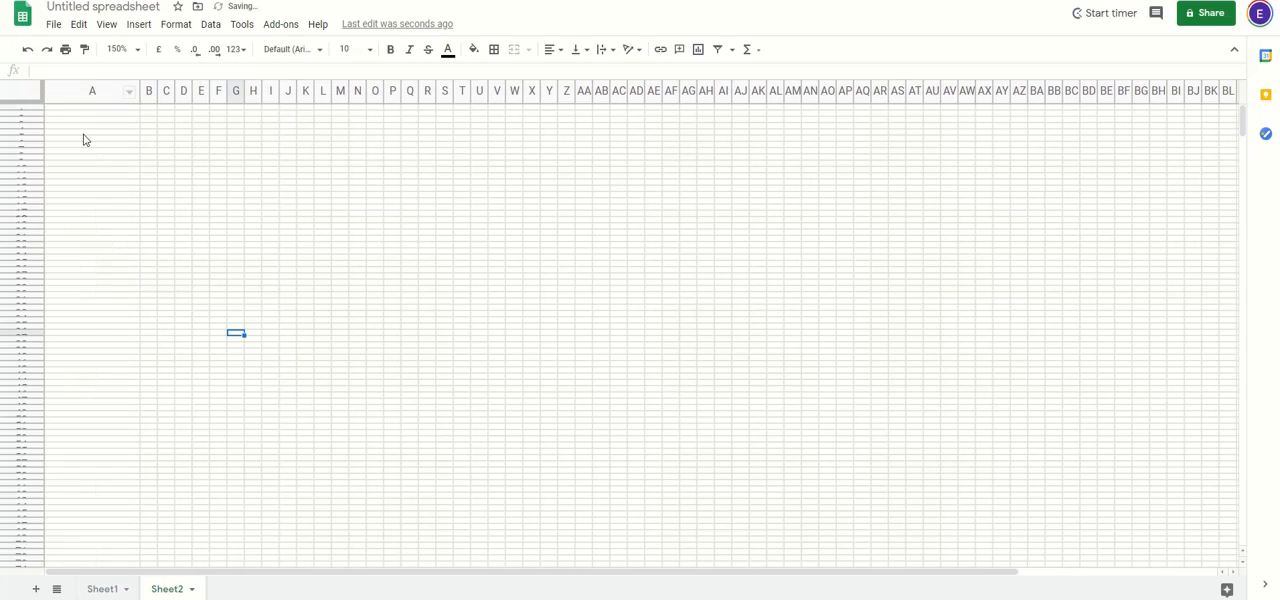
drag(84, 135, 86, 329)
drag(158, 92, 209, 101)
click(203, 198)
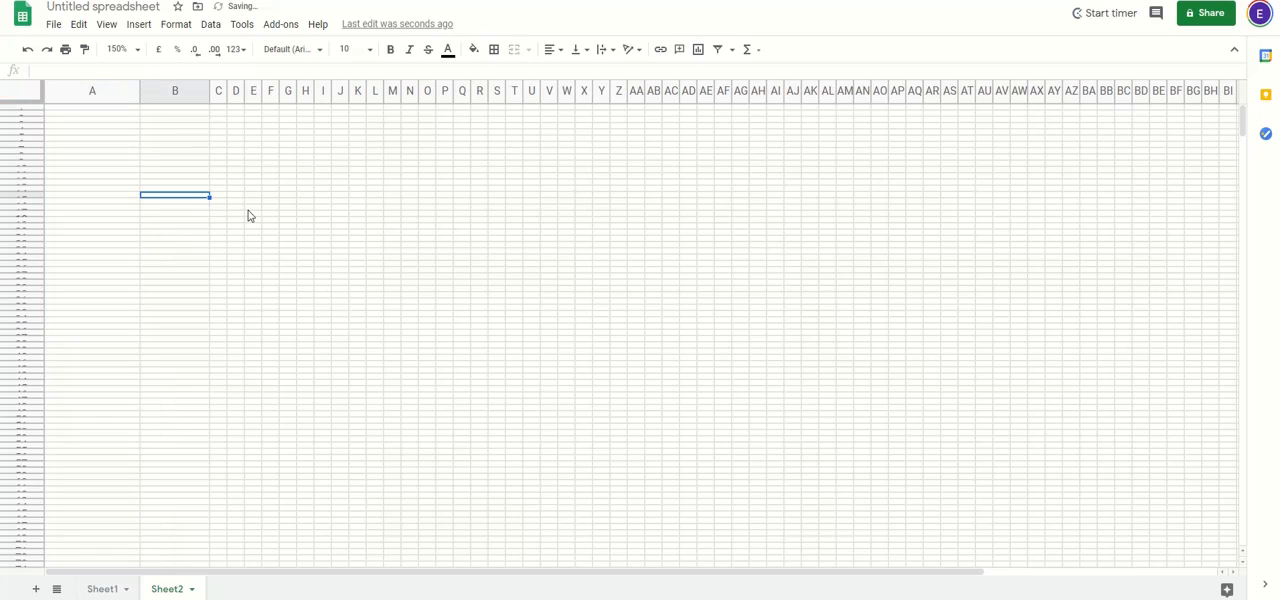
Step: Copy the complete snake pixel art from Sheet1 and paste it into Sheet2 starting at cell C2
click(100, 590)
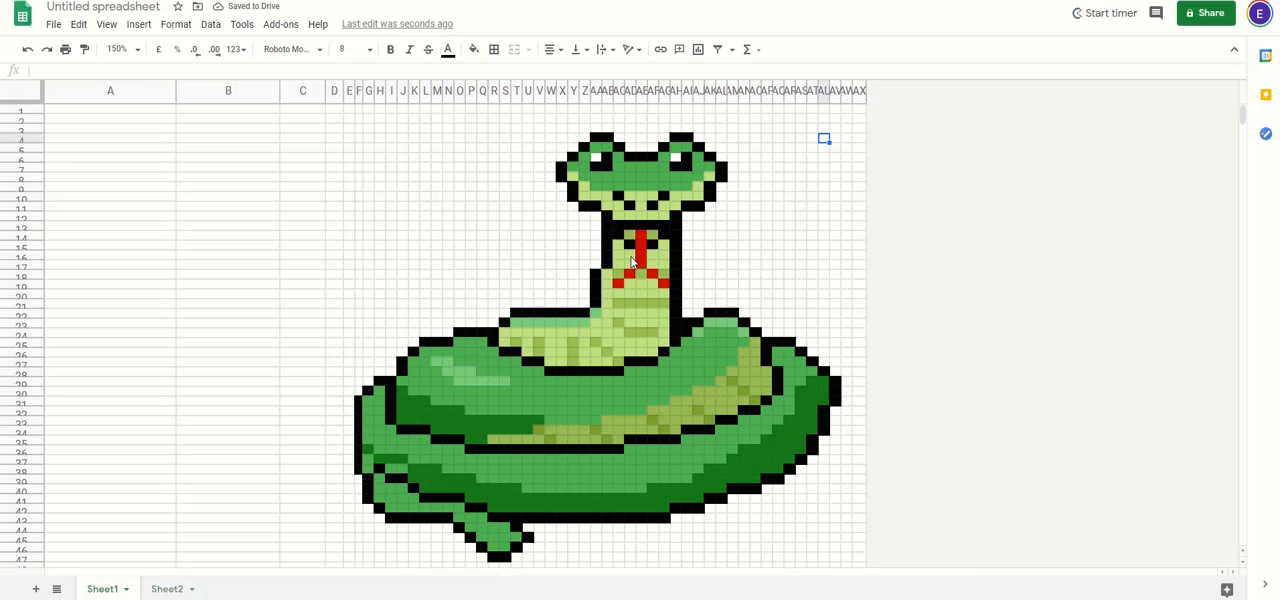
drag(368, 121, 840, 561)
click(862, 304)
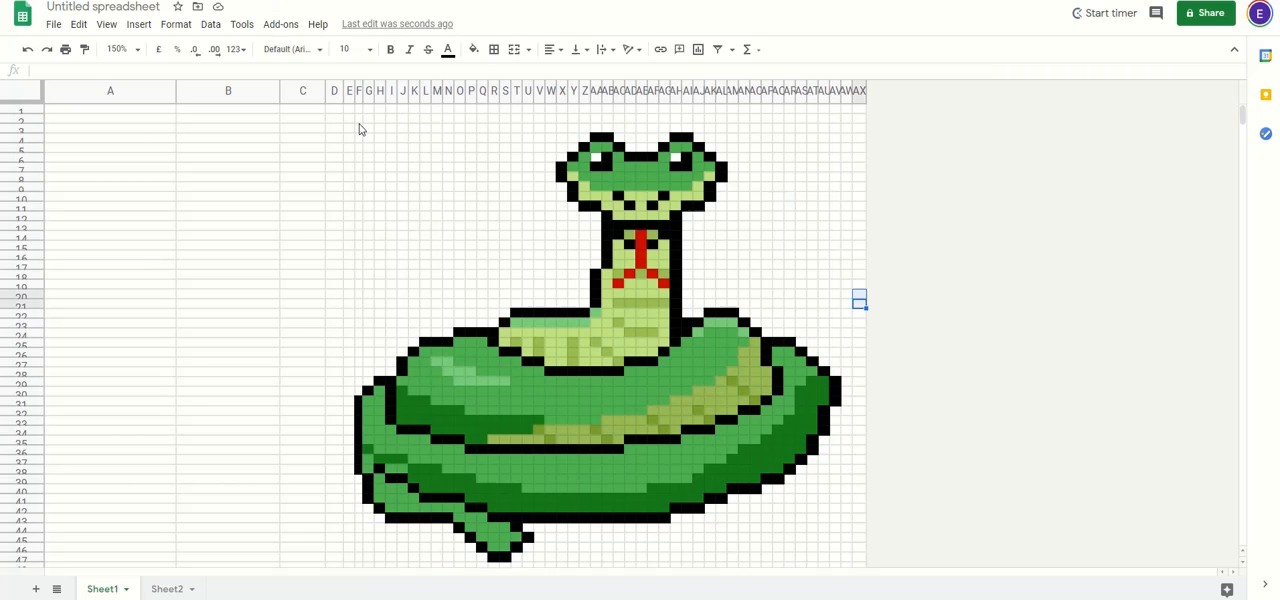
drag(350, 119, 830, 566)
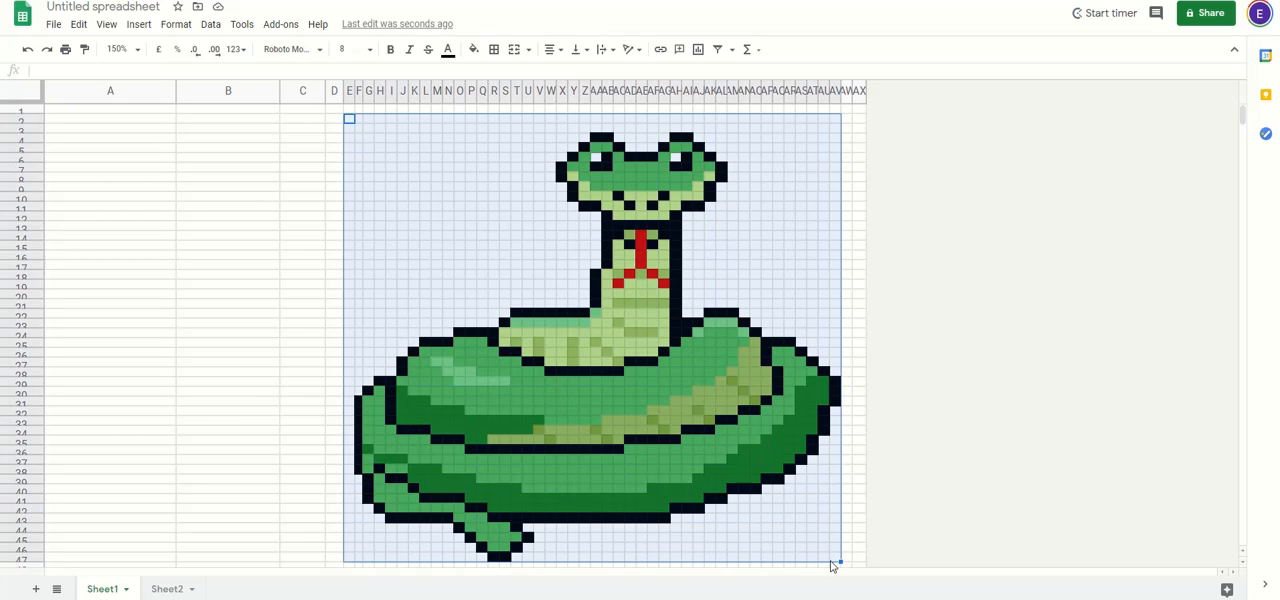
click(166, 589)
click(219, 115)
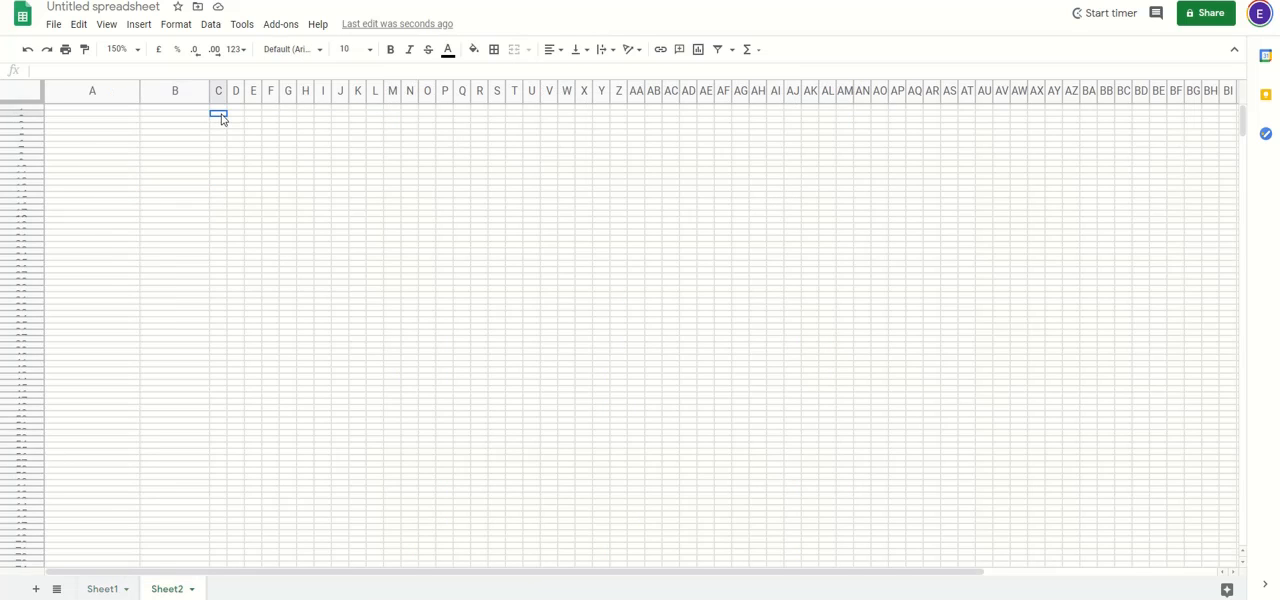
key(ctrl+v)
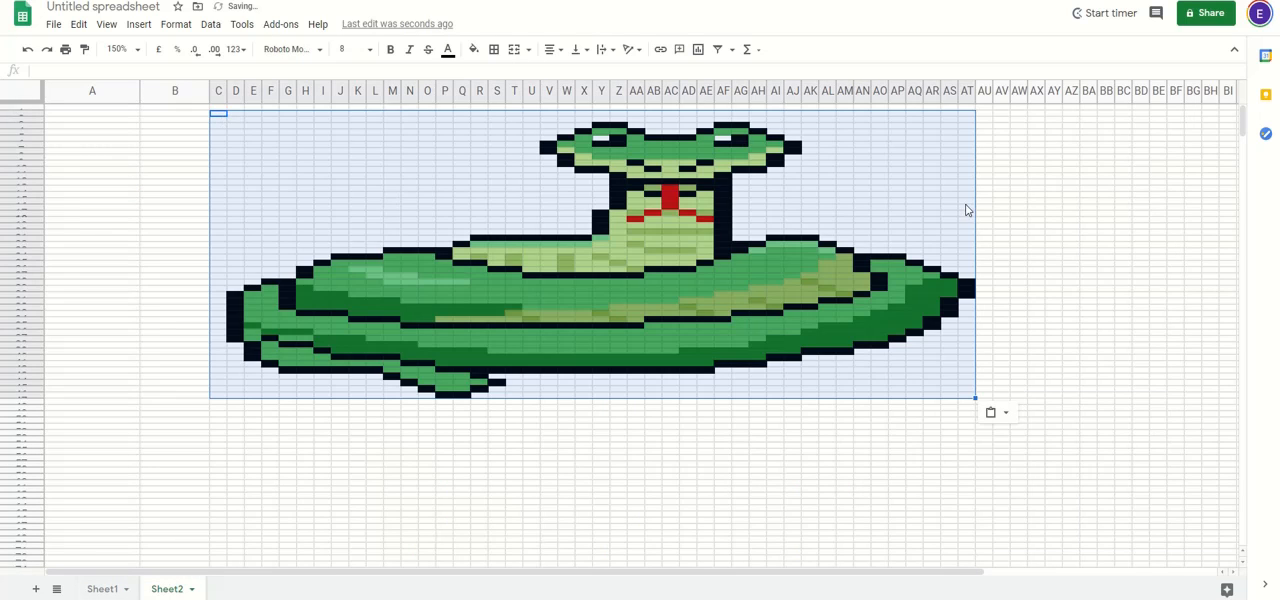
Step: Narrow columns C to AT together so the snake's pixels are roughly square
drag(967, 92, 207, 91)
click(556, 296)
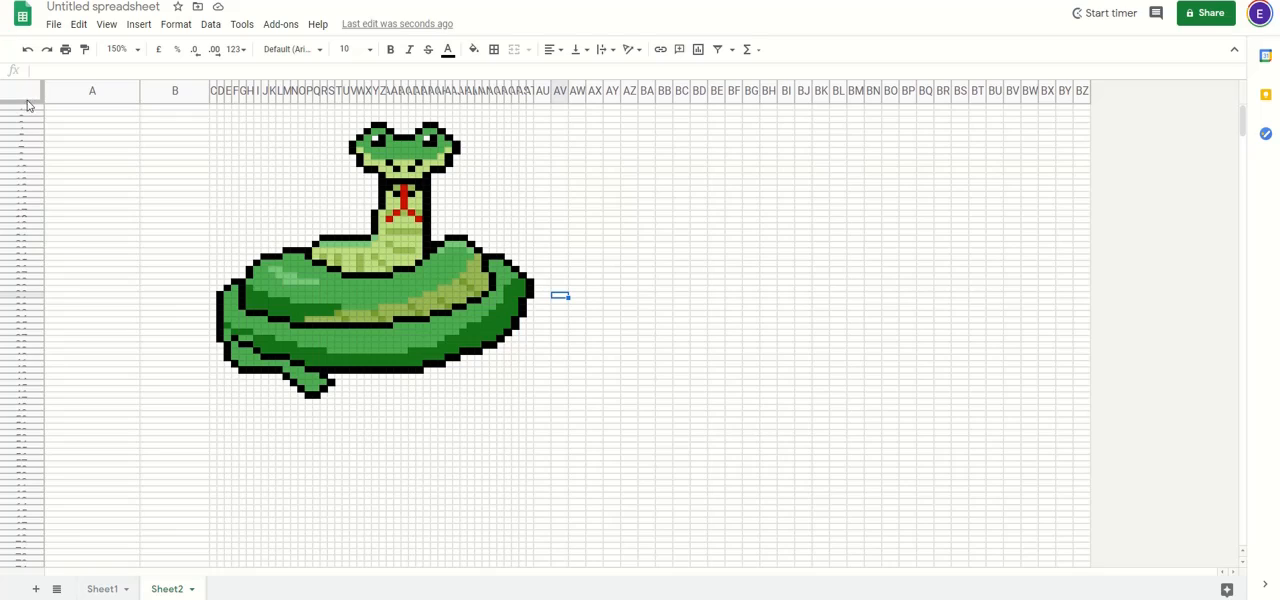
Step: Merge the first four cells of column A, A1:A4, into one cell
click(76, 120)
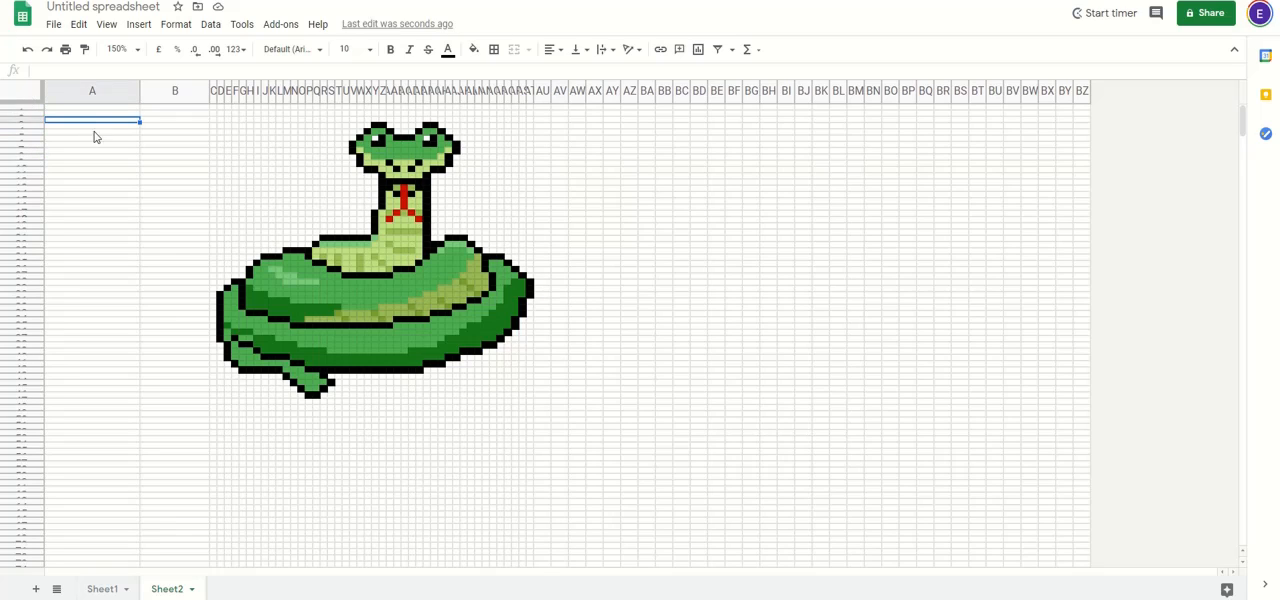
click(124, 150)
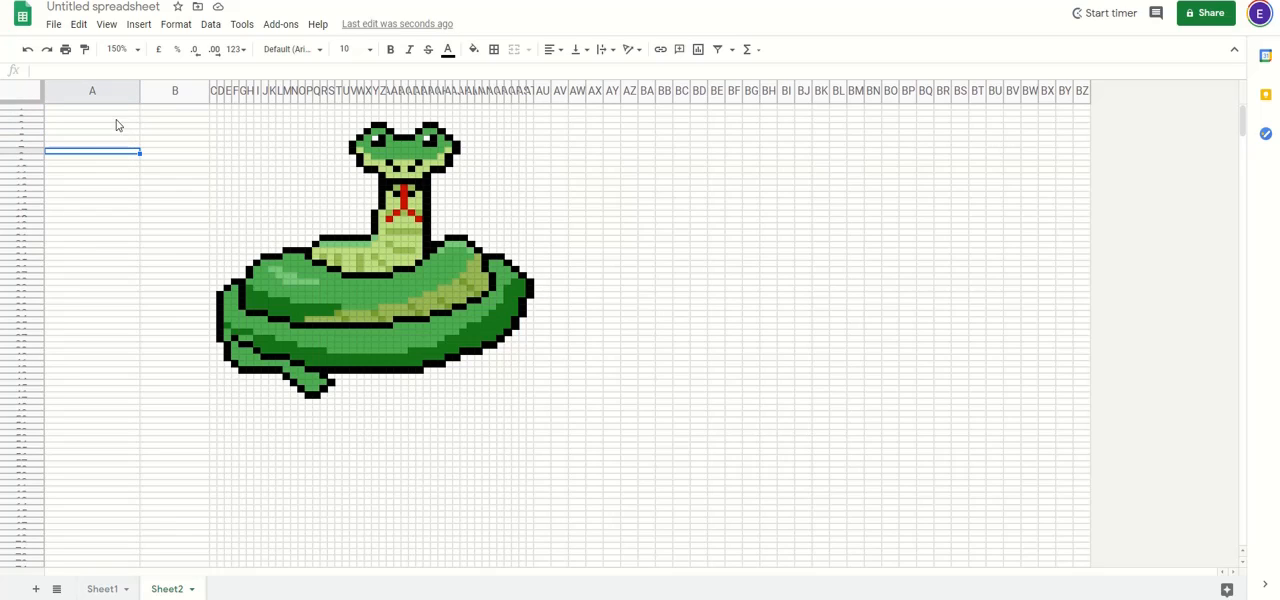
drag(116, 107, 115, 129)
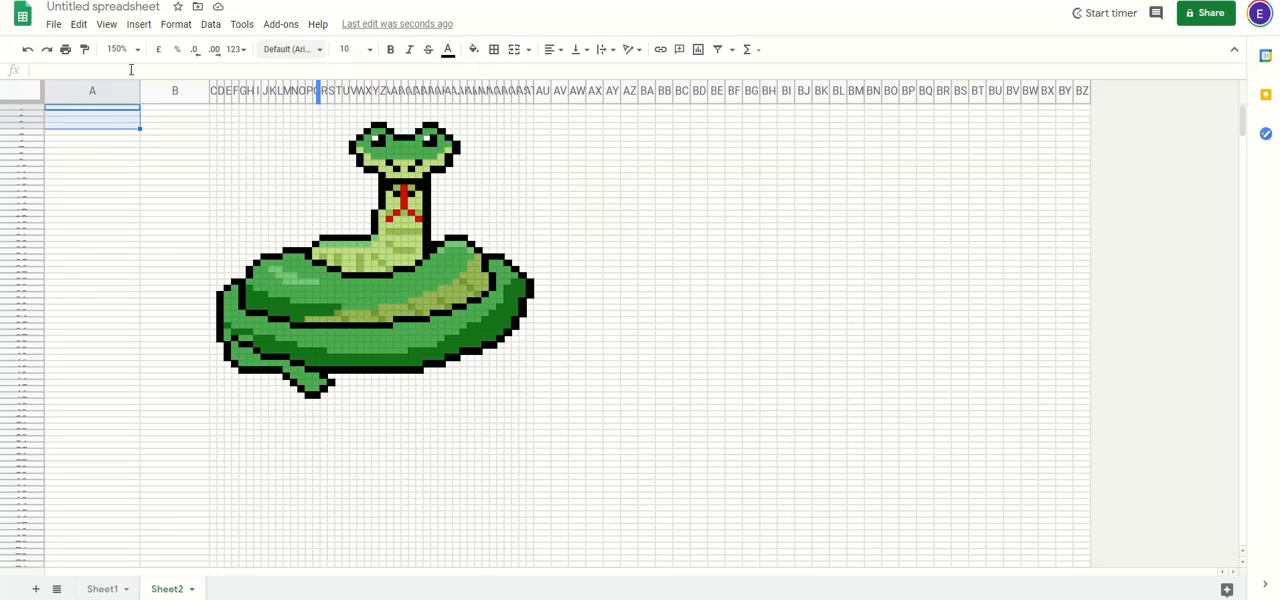
click(514, 51)
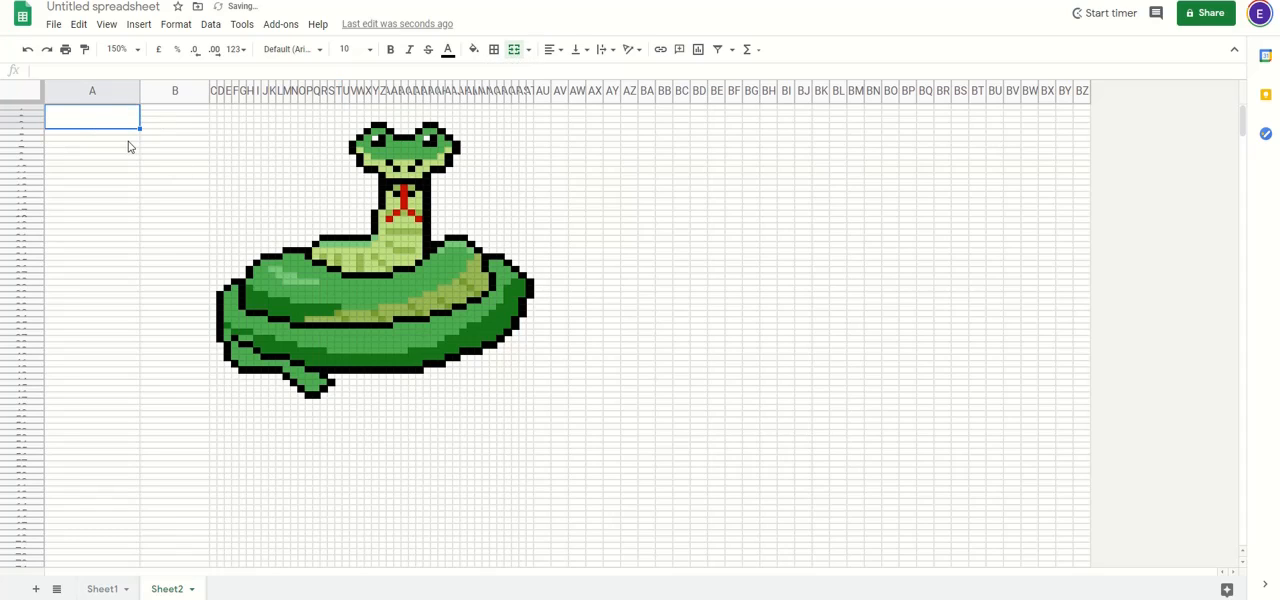
Step: Copy the merged cell A1:A4 into the start of column B
key(ctrl+c)
right_click(117, 123)
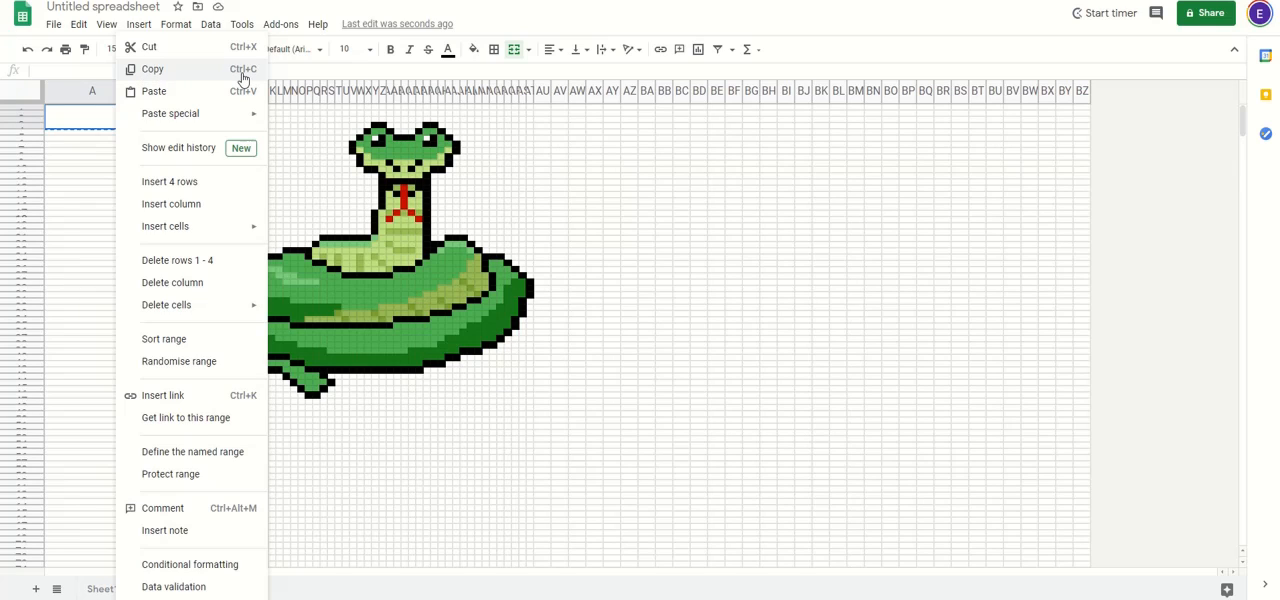
click(242, 78)
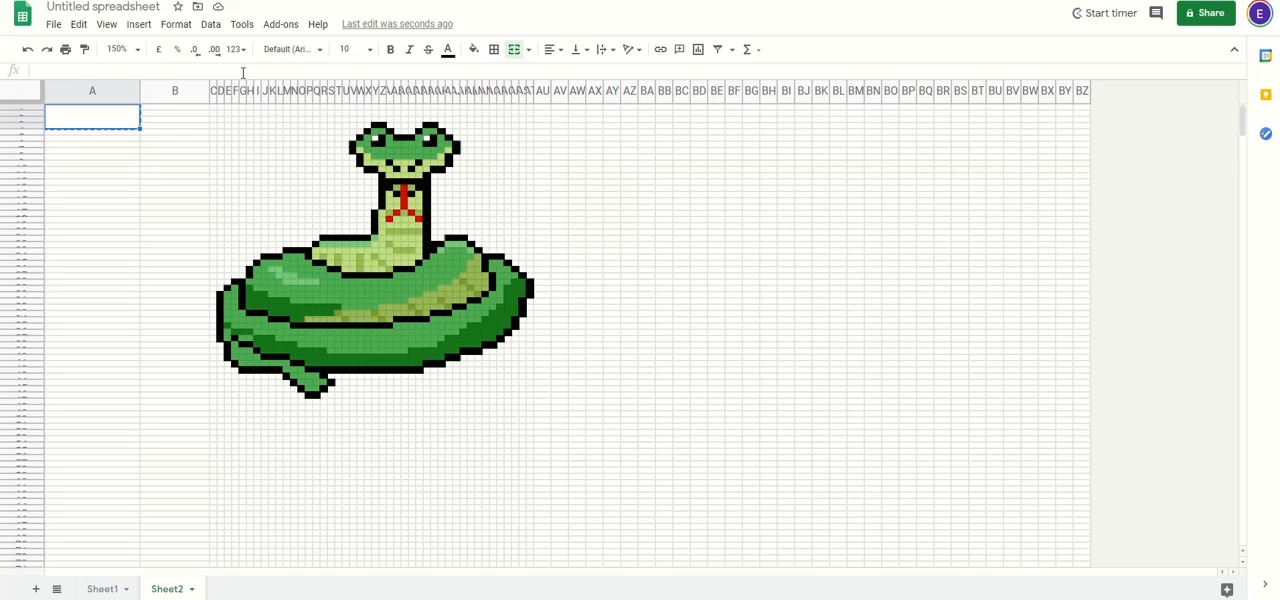
click(175, 106)
right_click(177, 114)
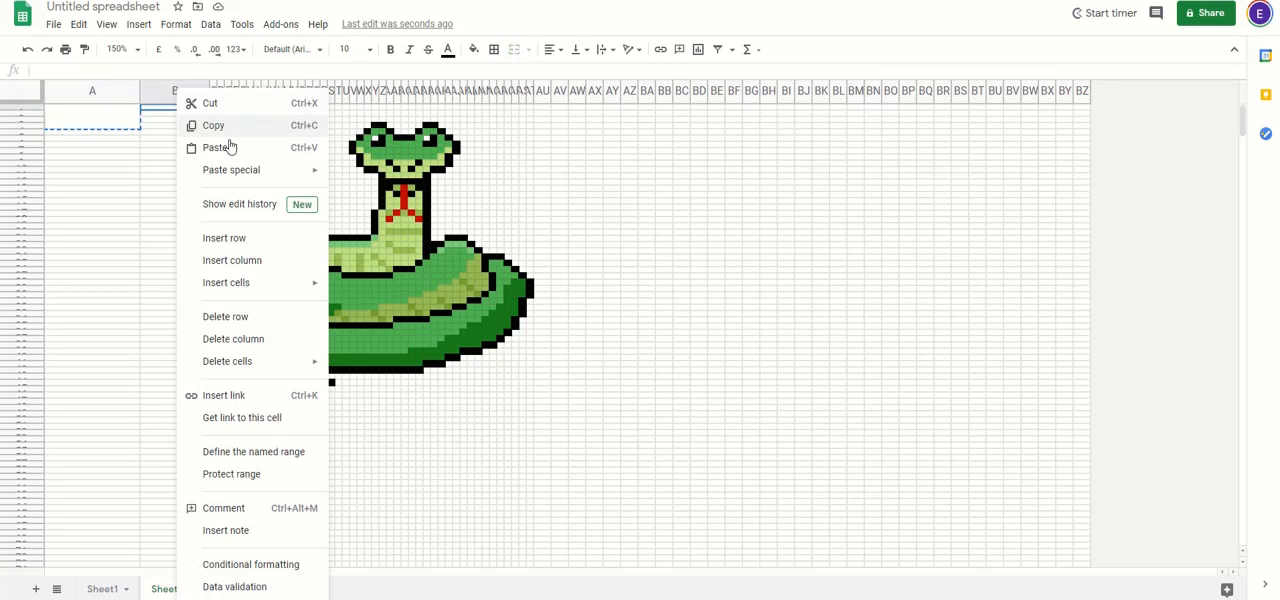
click(173, 148)
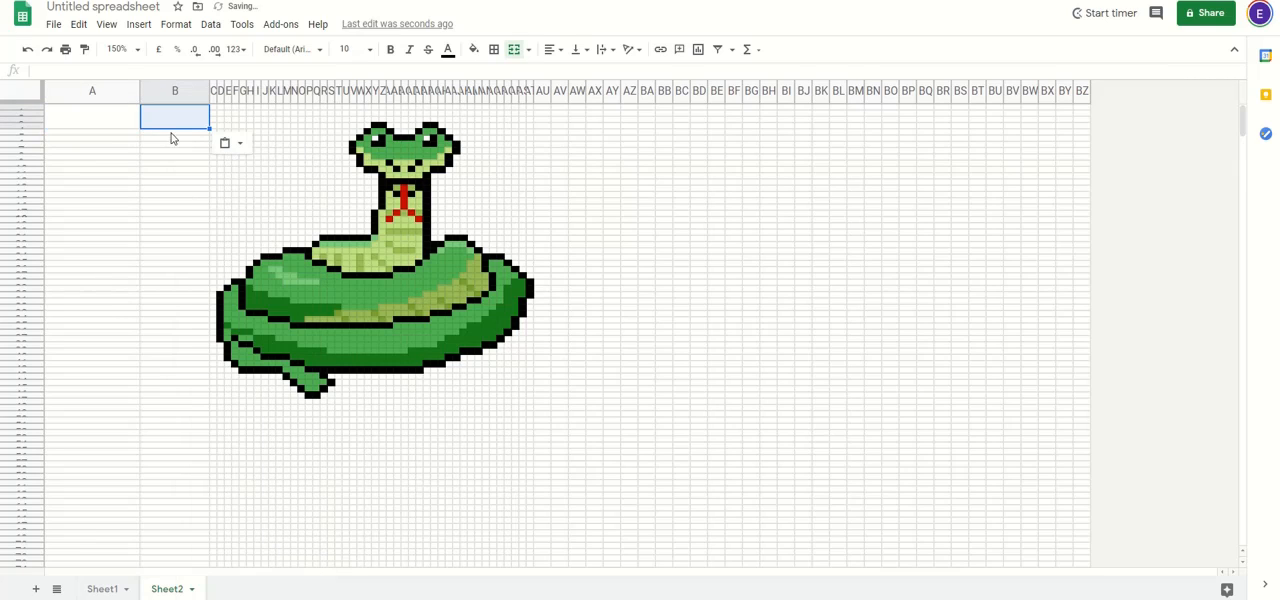
click(170, 168)
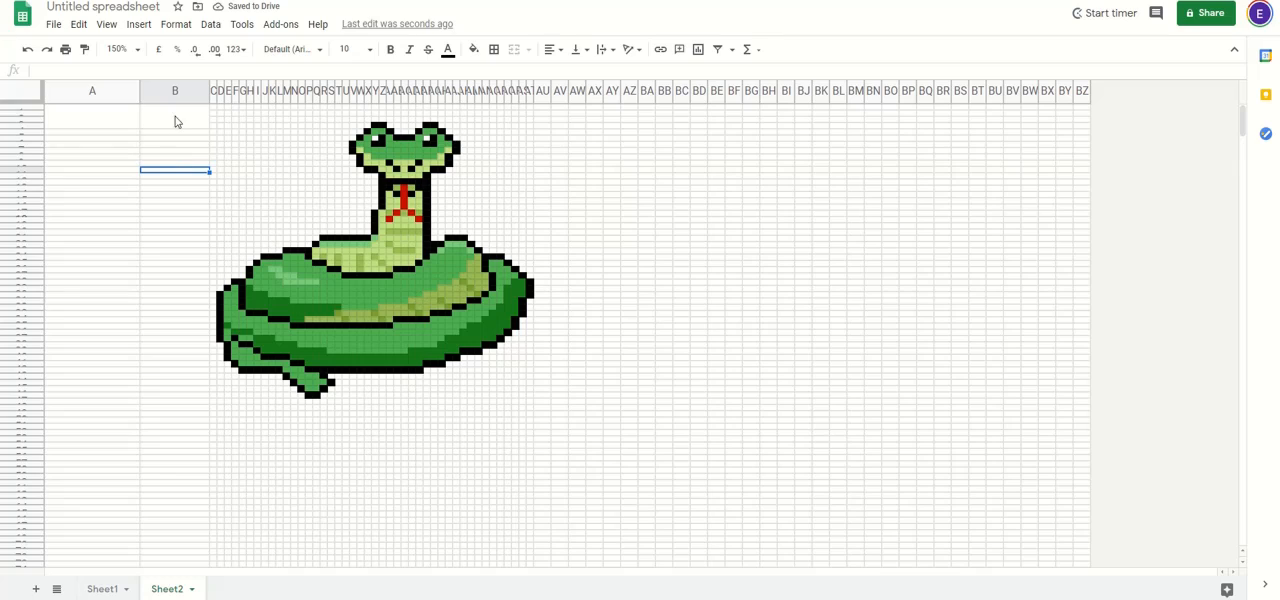
Step: Repeat the merged cells from the first four rows of columns A and B down to below the snake
drag(175, 121, 69, 512)
key(ctrl+c)
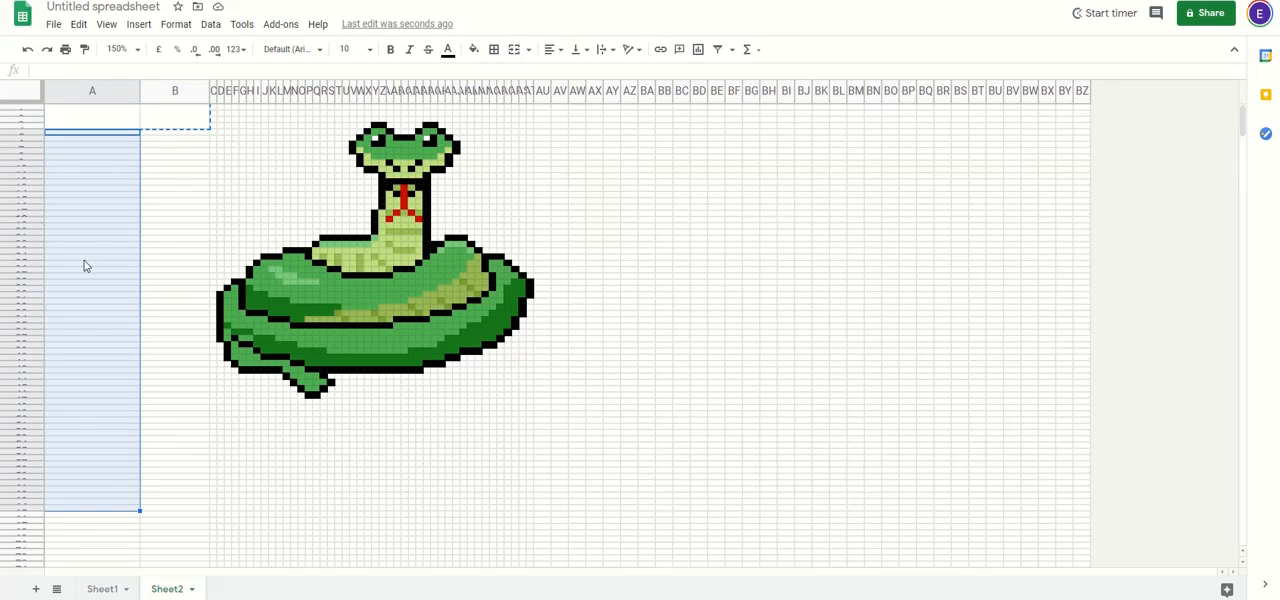
key(ctrl+v)
click(153, 418)
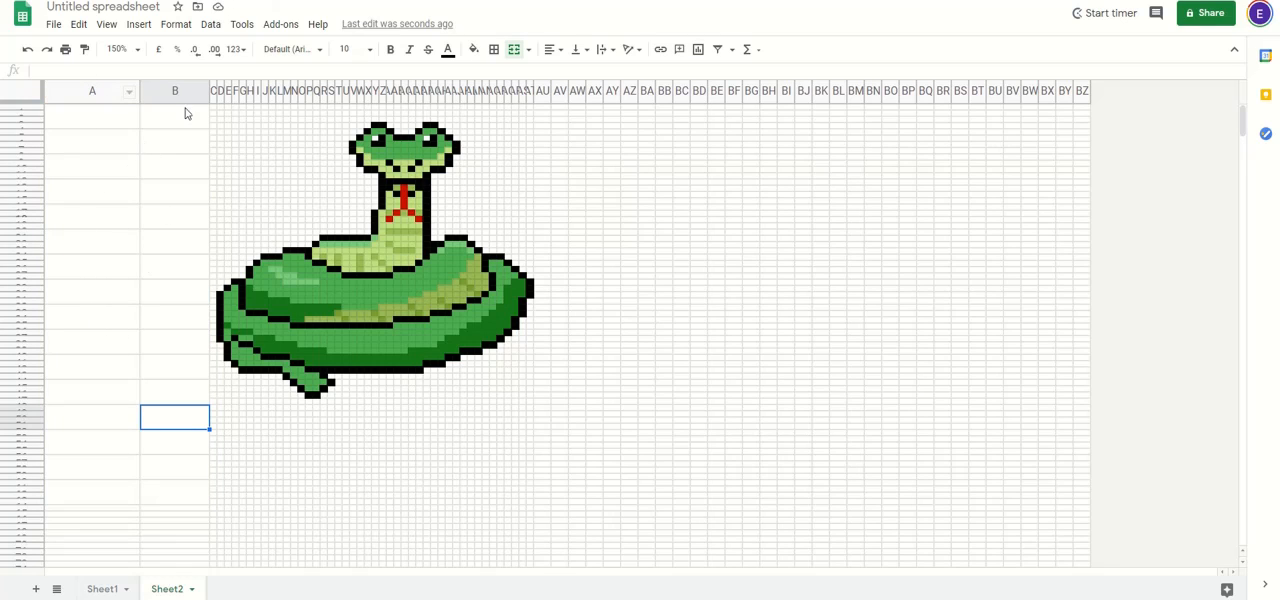
Step: Widen column C slightly and copy column B's block of merged cells into it
drag(213, 95, 245, 95)
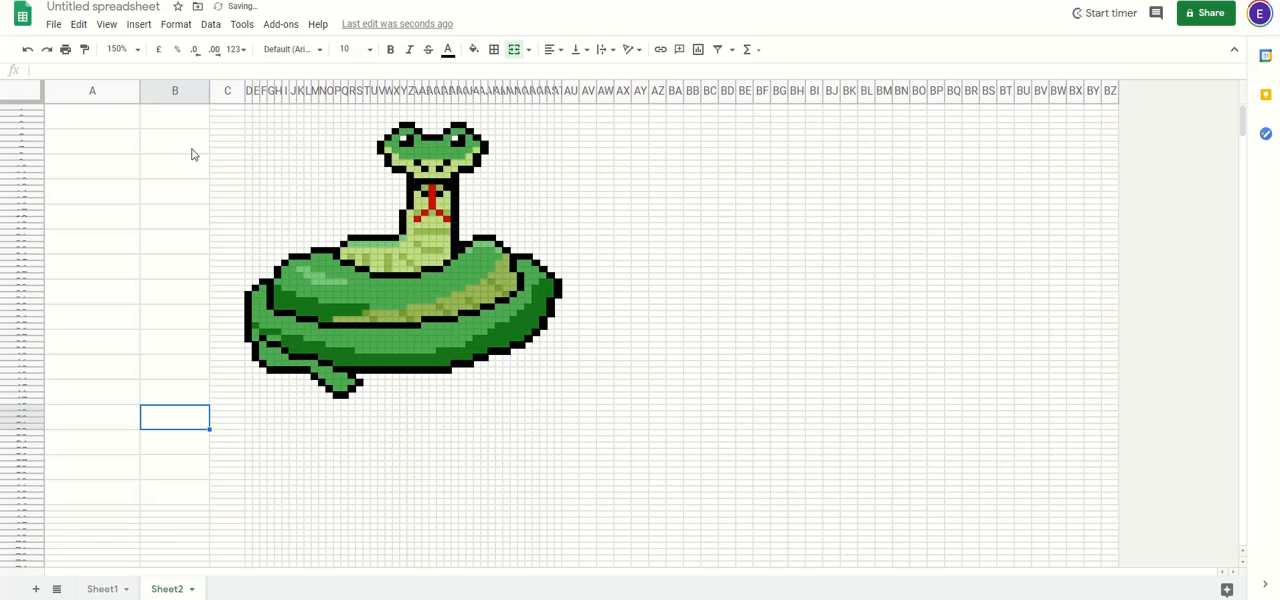
click(185, 118)
drag(183, 141, 180, 491)
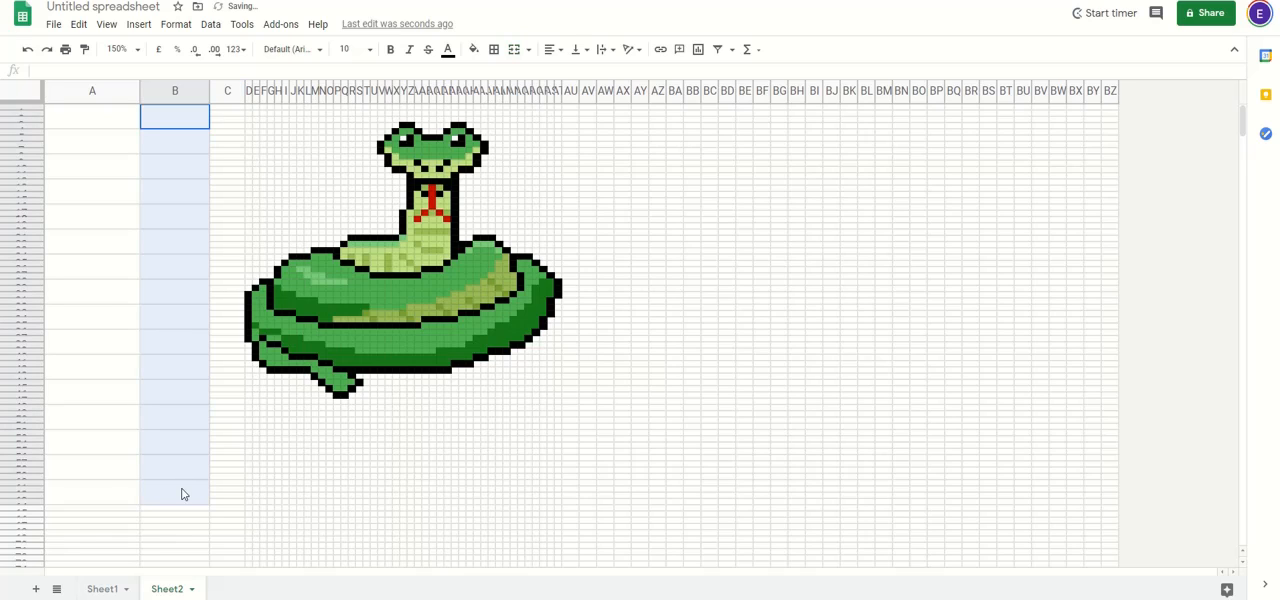
key(ctrl+c)
click(228, 113)
key(ctrl+v)
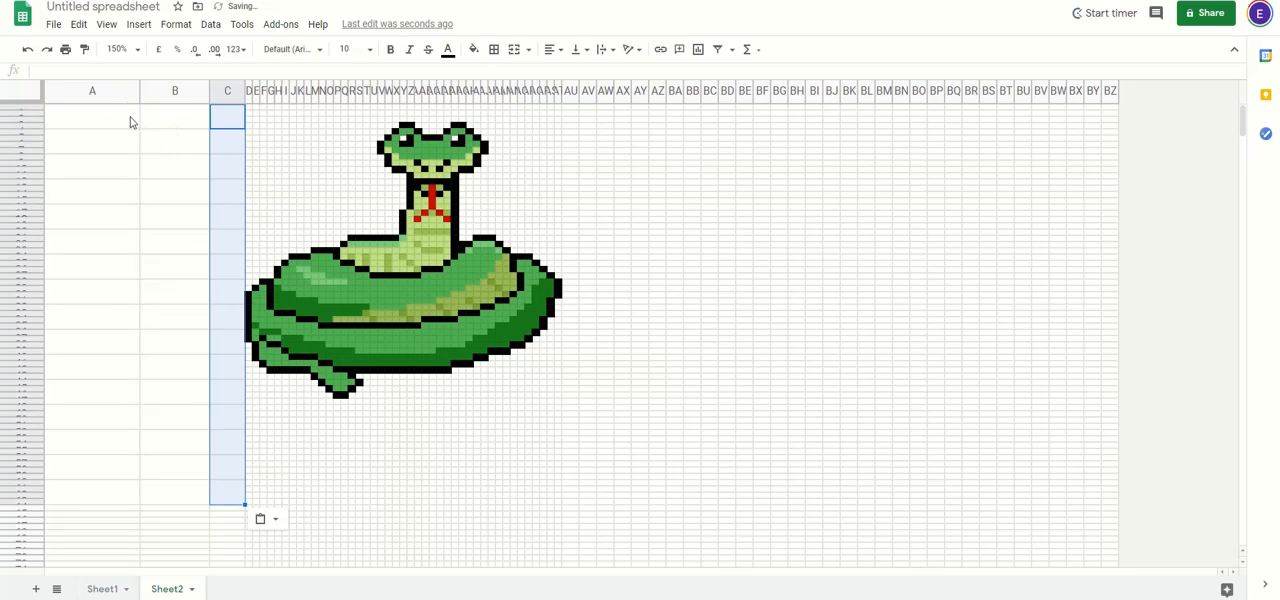
Step: Narrow column A and enter the numbers 1 to 10 down its merged cells, starting in the second one
drag(138, 91, 89, 91)
click(72, 145)
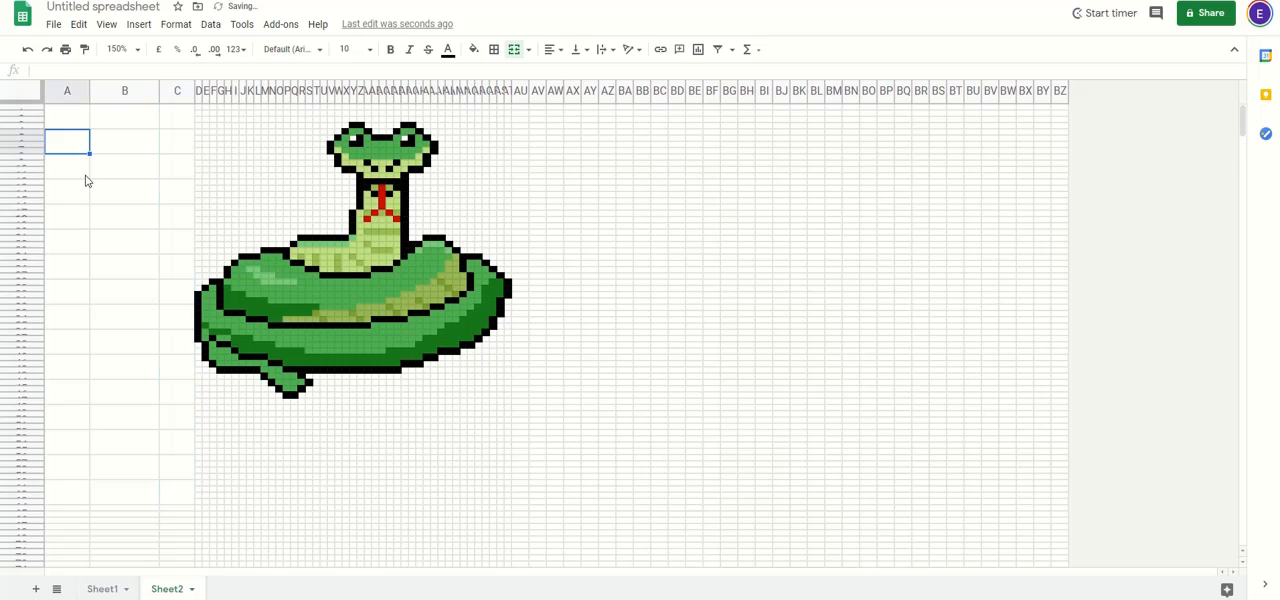
text(1)
key(Return)
text(2)
key(Return)
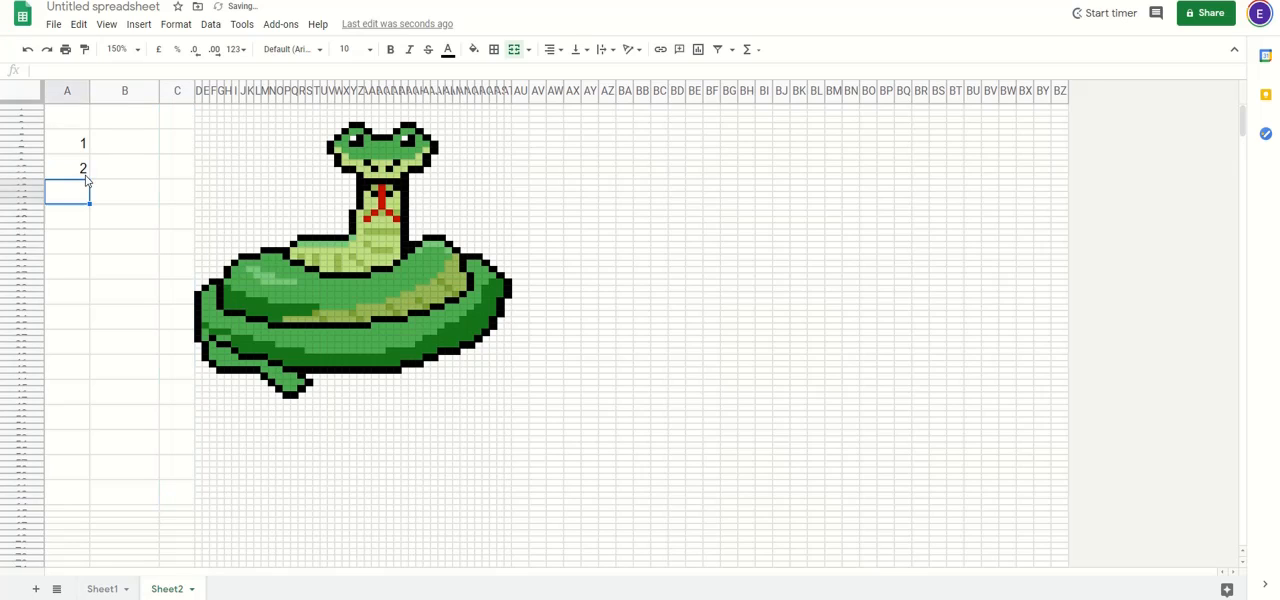
text(3)
key(Return)
text(4)
key(Return)
text(5 6 7 8 9 0)
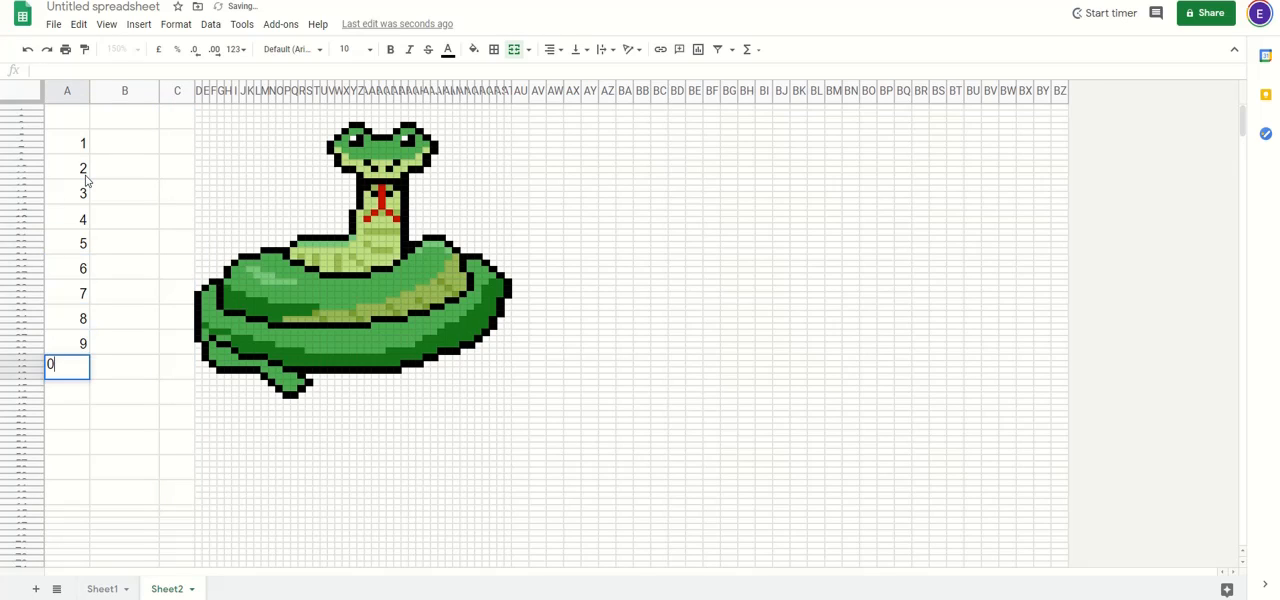
key(BackSpace)
text(10)
key(Return)
click(116, 249)
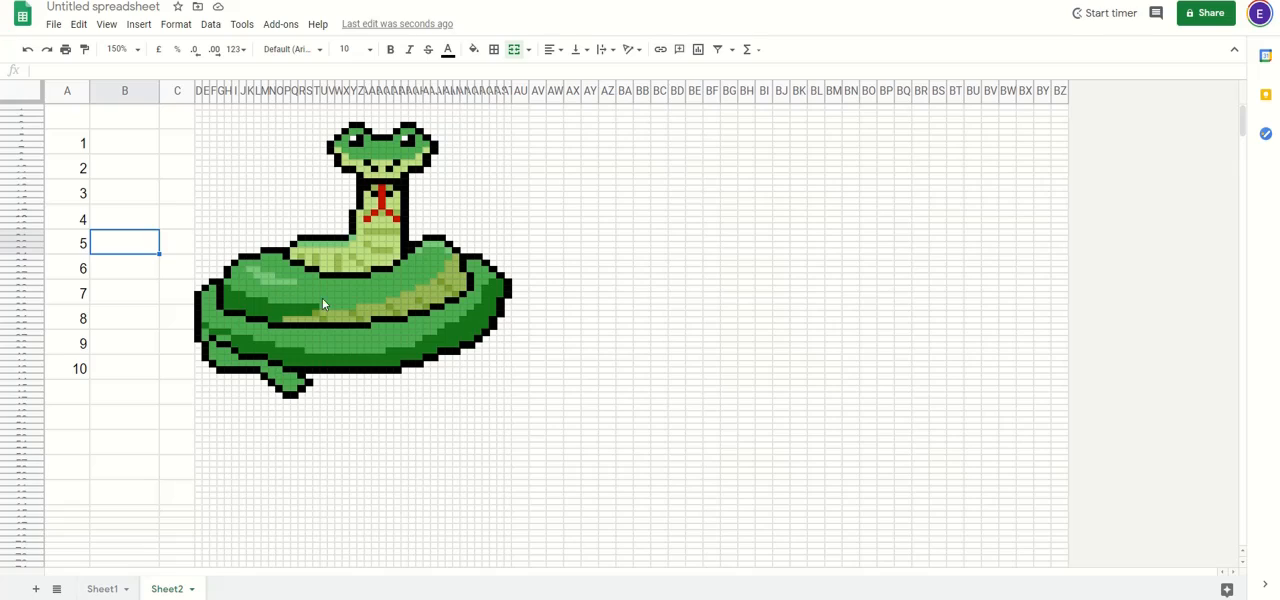
Step: Insert a new column before column D and copy column C's block of merged cells into it
click(384, 153)
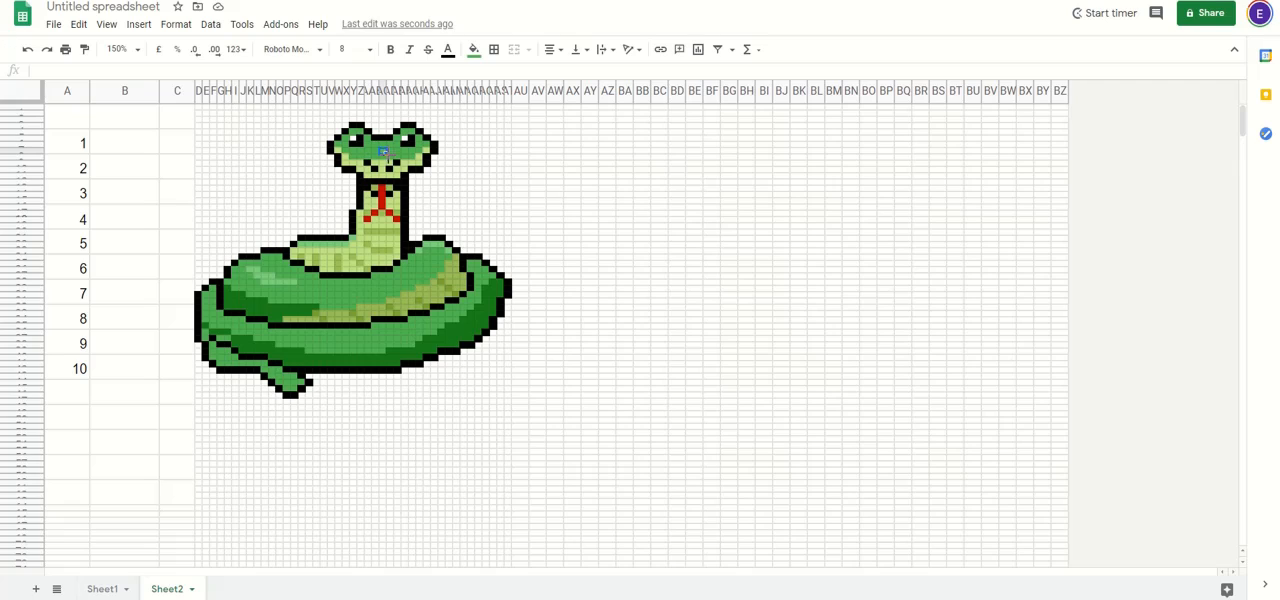
click(182, 147)
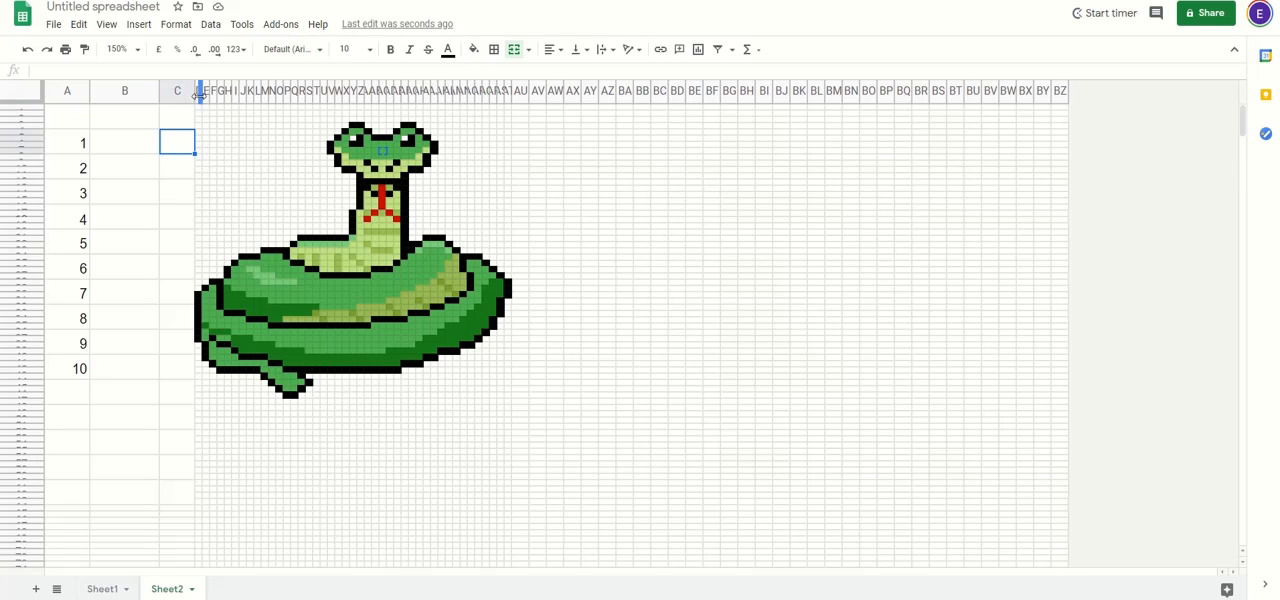
right_click(201, 91)
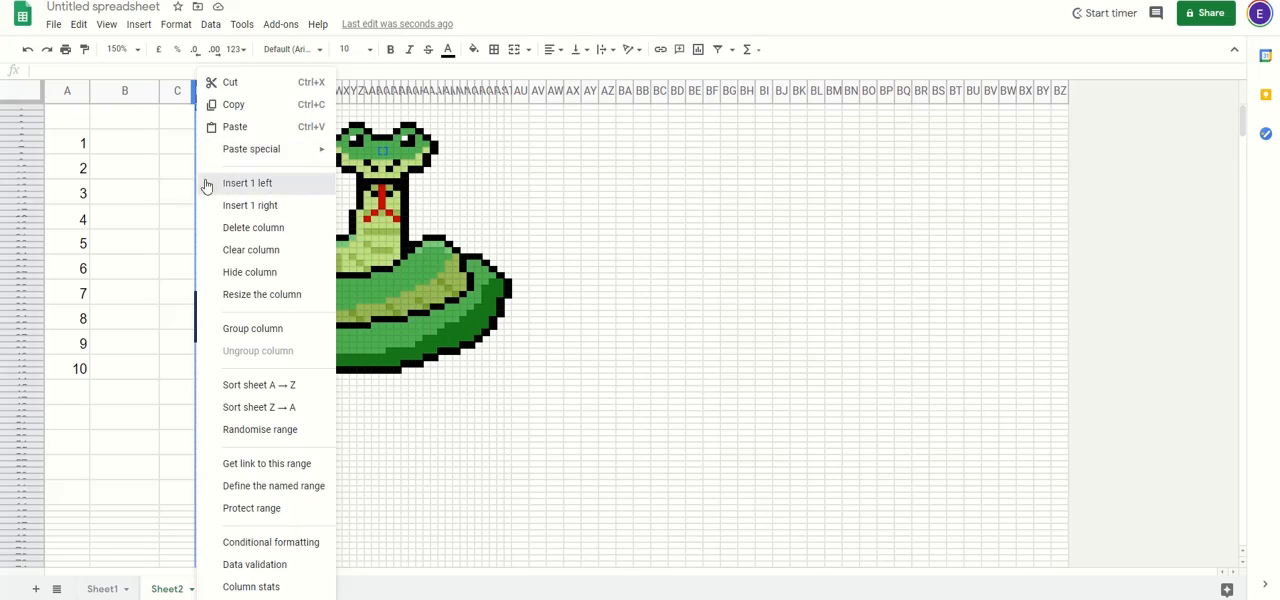
click(206, 186)
drag(183, 117, 185, 510)
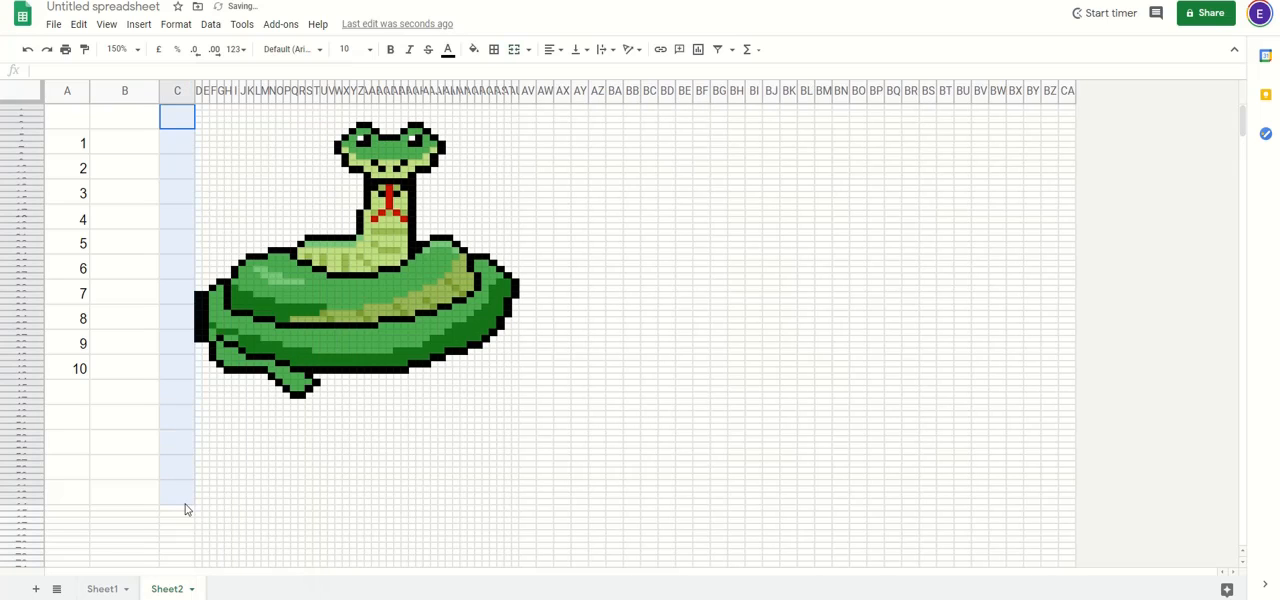
key(ctrl+c)
click(200, 114)
key(ctrl+v)
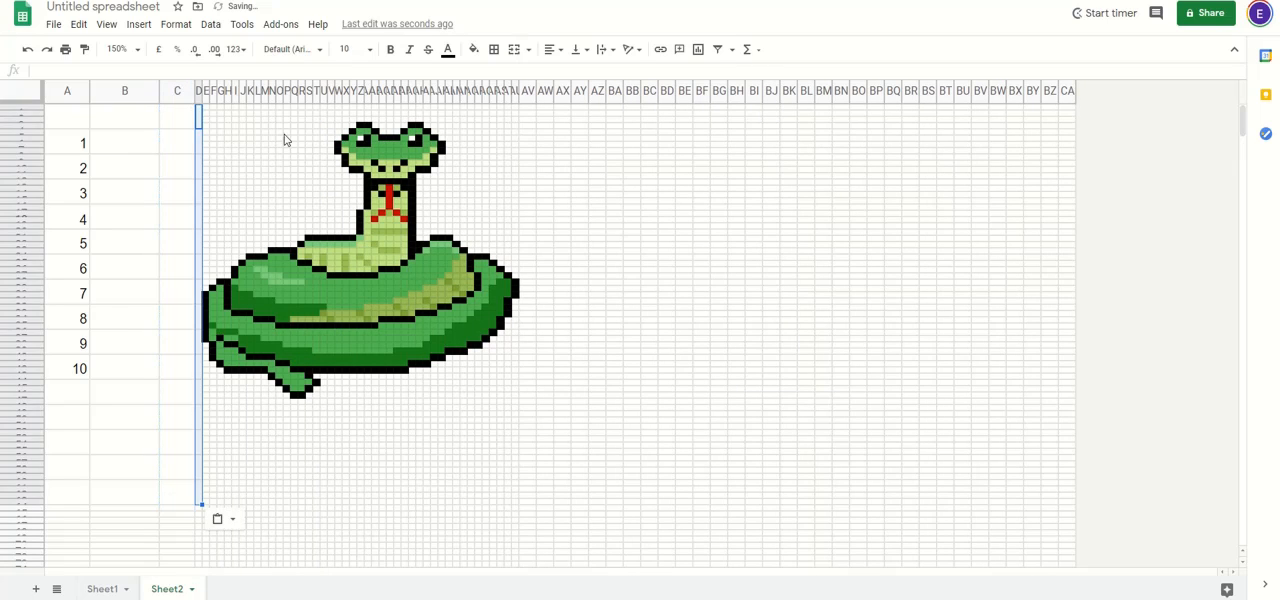
Step: Copy a green pixel from the snake's head into column D's merged cell beside number 1
click(284, 140)
click(199, 143)
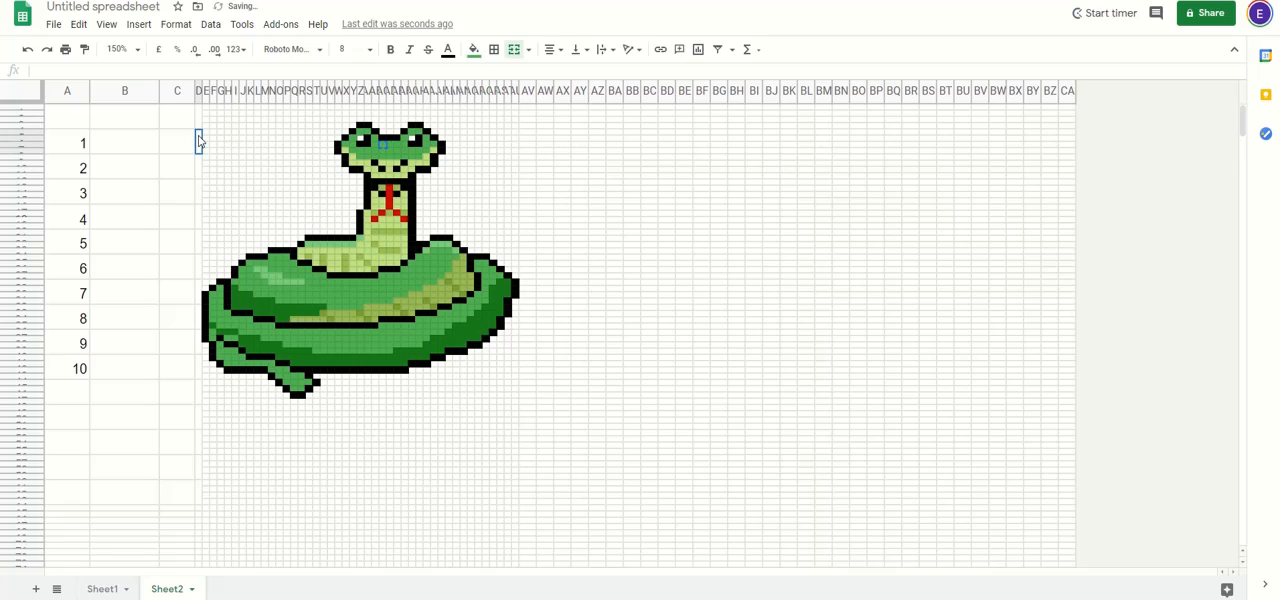
key(ctrl+v)
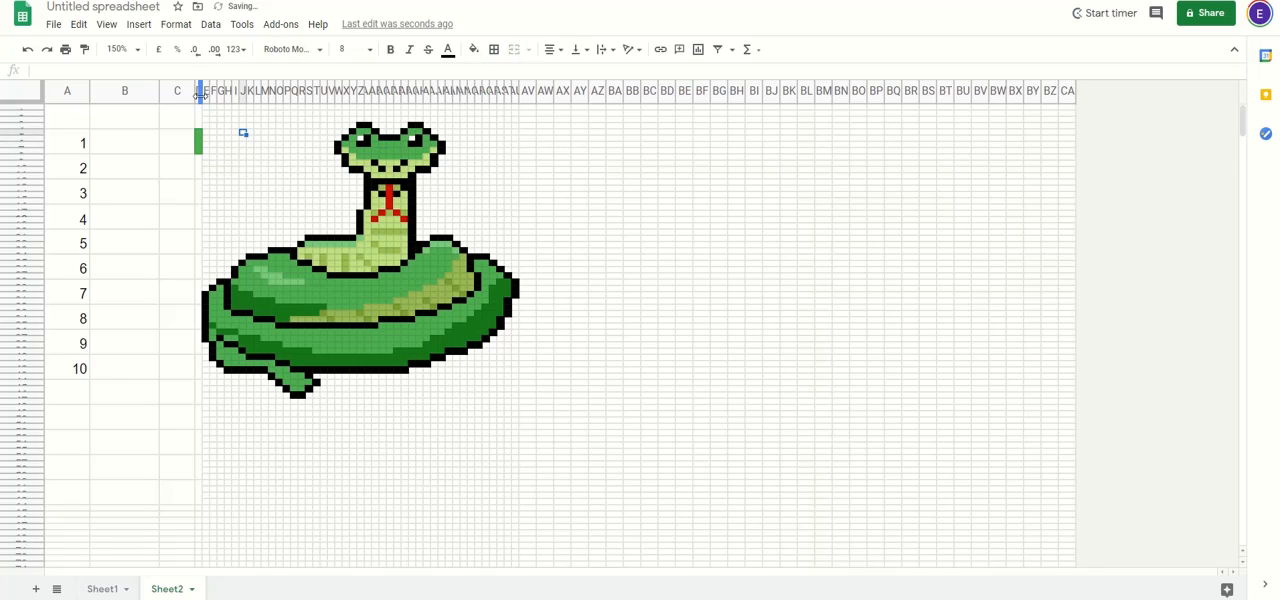
Step: Widen column D slightly and copy the tongue's red pixel into its merged cell beside number 1
drag(201, 92, 208, 92)
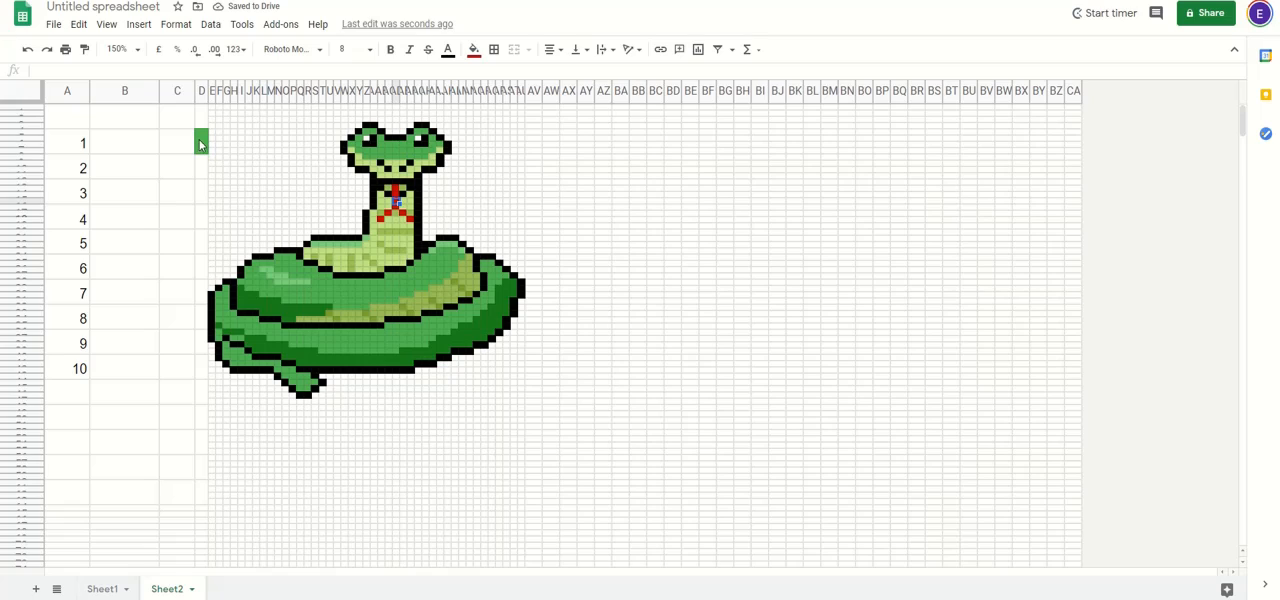
key(ctrl+v)
click(286, 171)
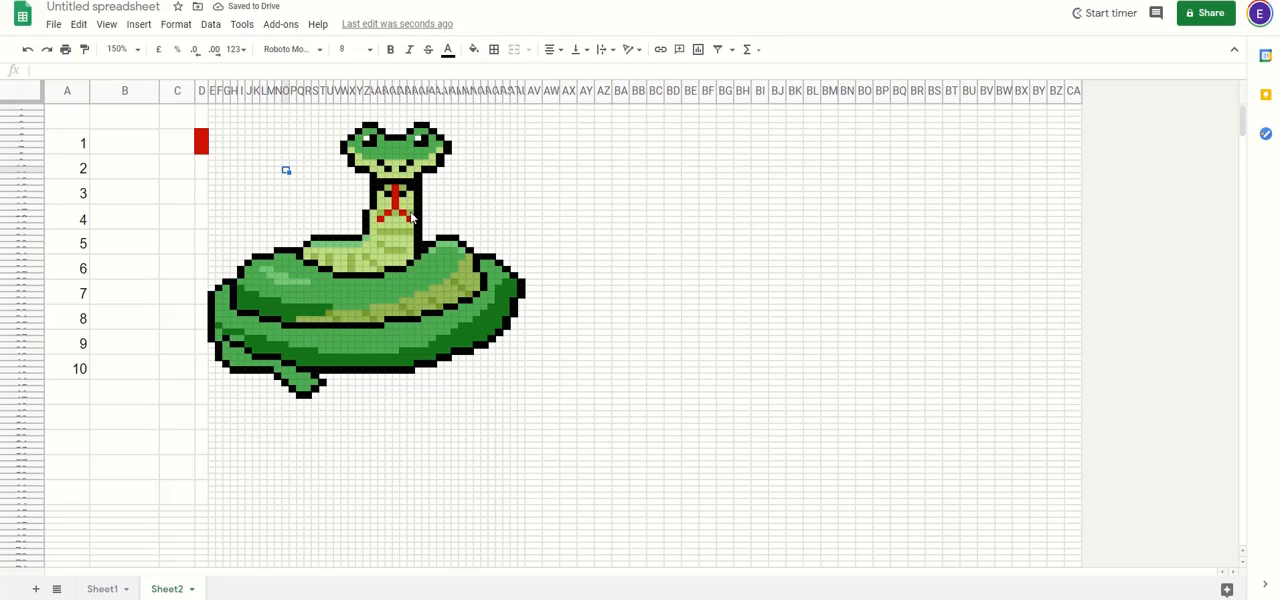
Step: Copy the snake's olive green pixel into column D beside number 2 and its darker olive pixel beside number 3
click(410, 215)
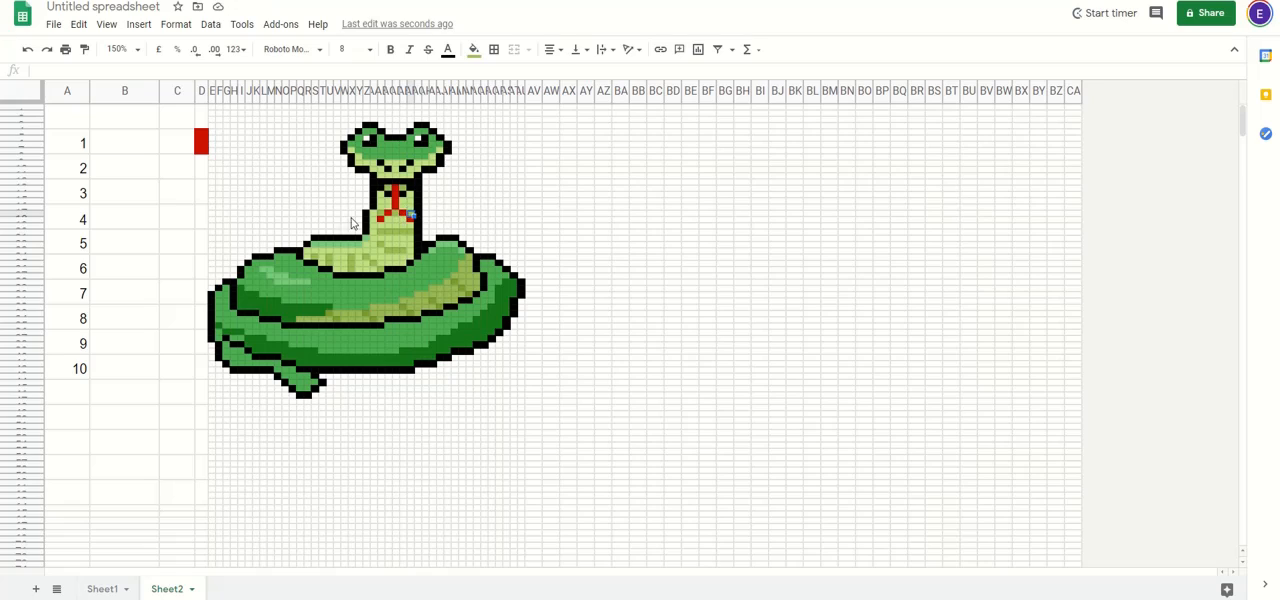
click(201, 174)
key(ctrl+v)
click(389, 277)
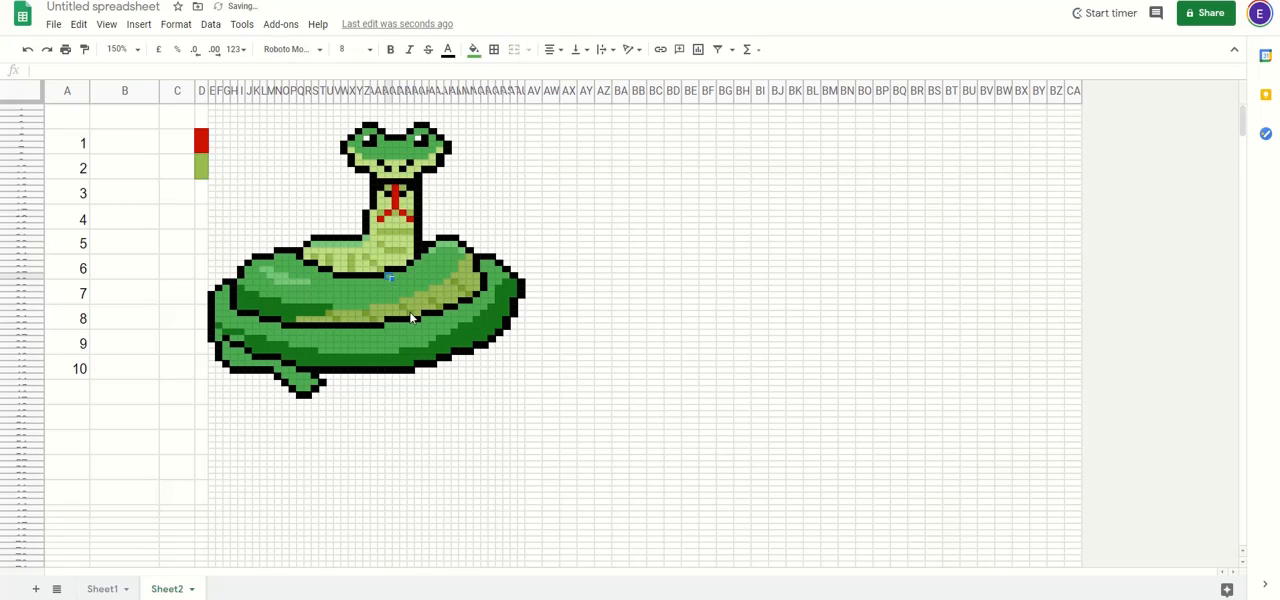
click(411, 316)
click(203, 192)
key(ctrl+v)
Step: Copy a light green highlight pixel from the snake's body into column D's merged cell beside number 4
click(330, 252)
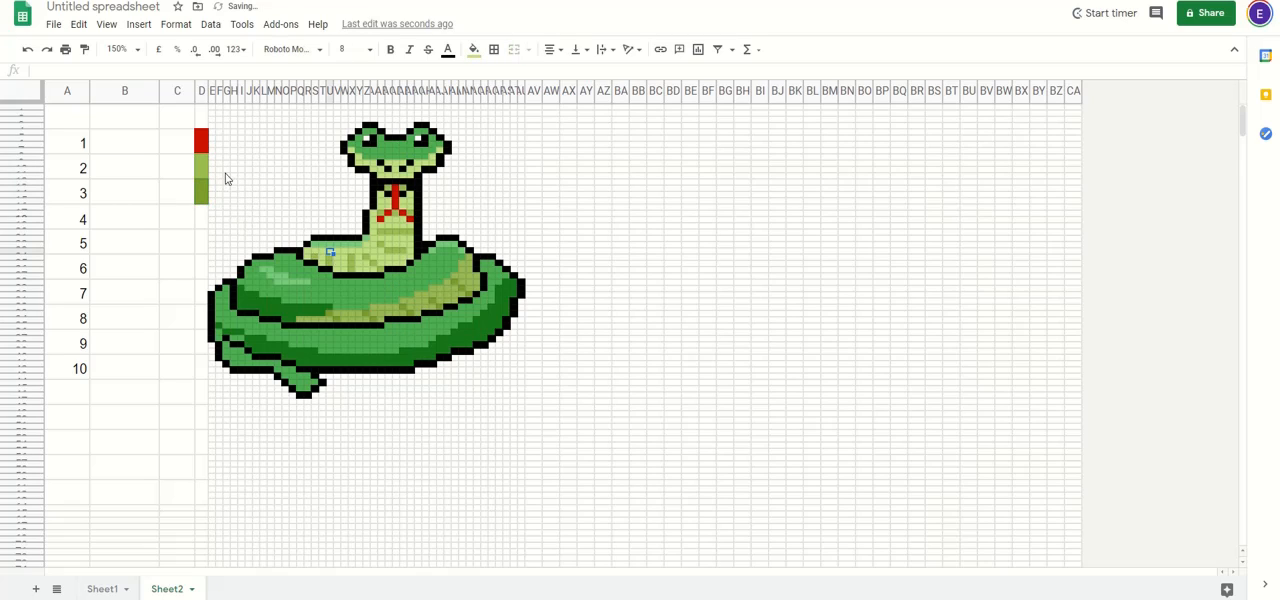
click(406, 259)
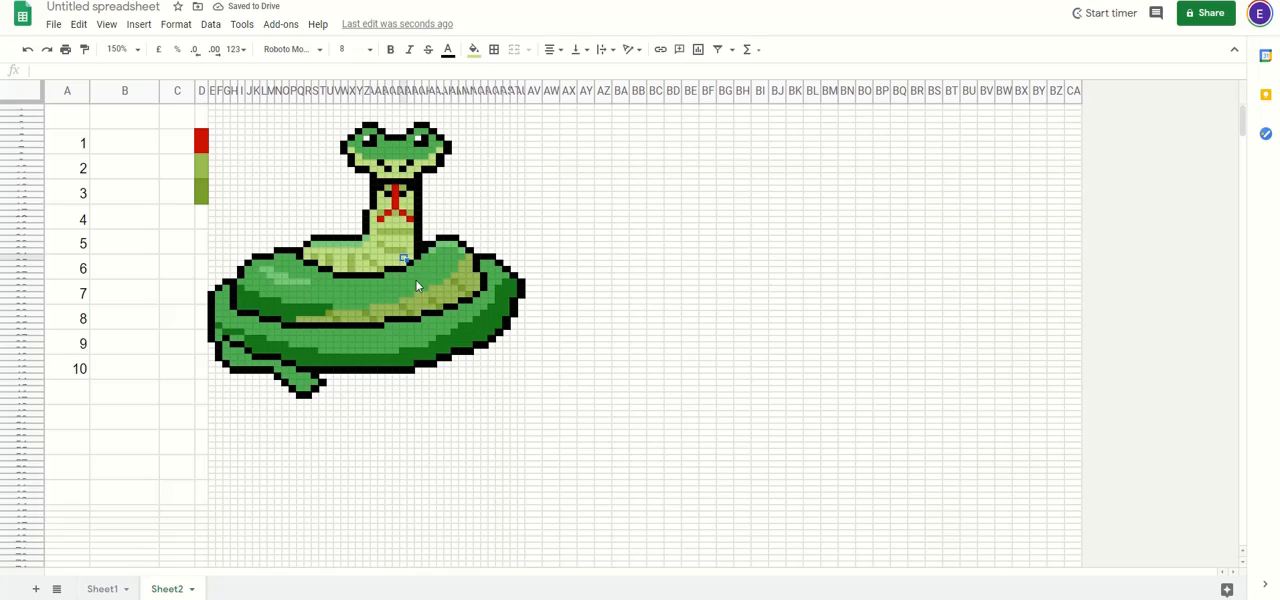
click(287, 278)
key(ctrl+c)
click(203, 225)
key(ctrl+v)
Step: Copy the white pixel of the snake's eye into column D's merged cell beside number 5
click(382, 262)
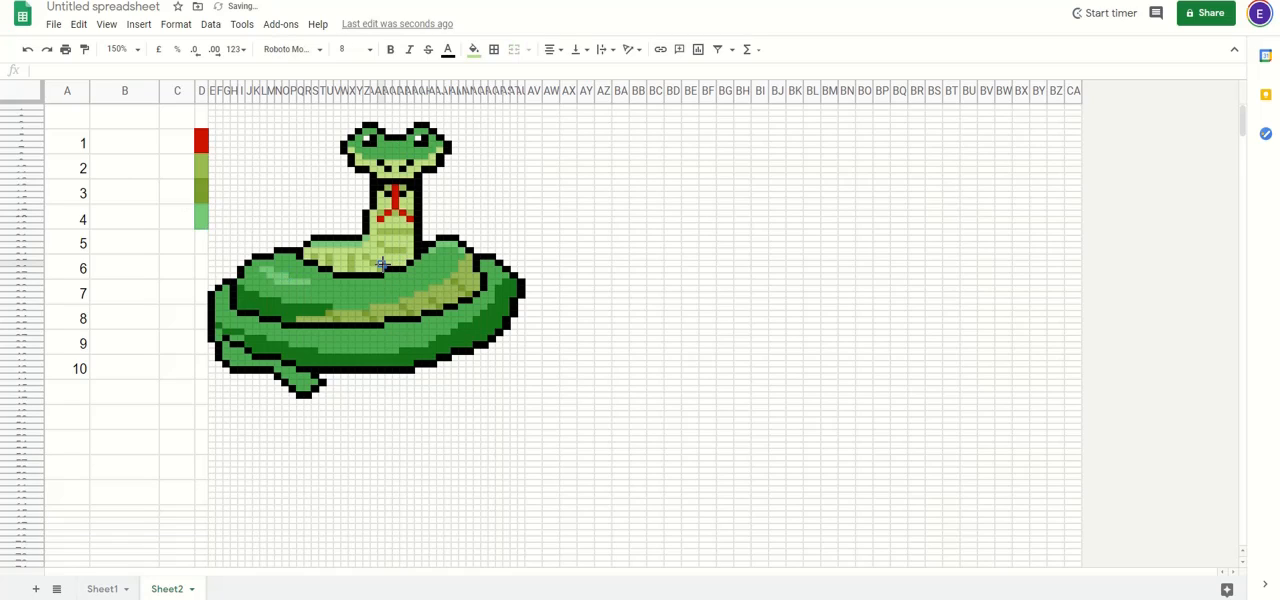
click(367, 139)
key(ctrl+c)
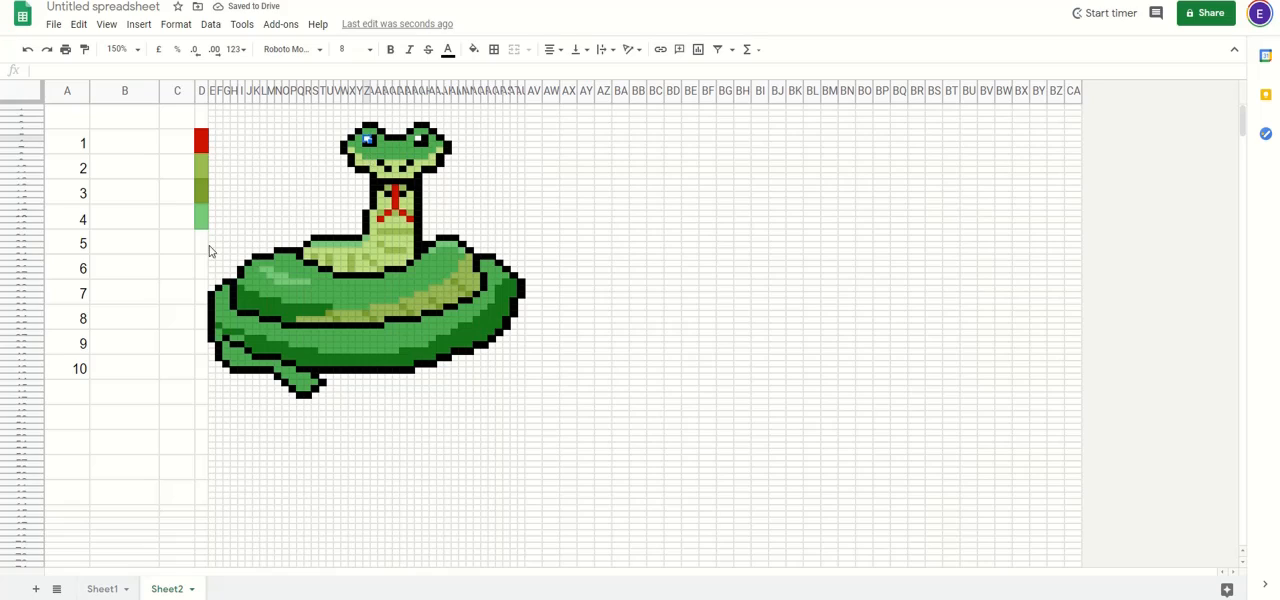
click(203, 246)
key(ctrl+v)
click(250, 215)
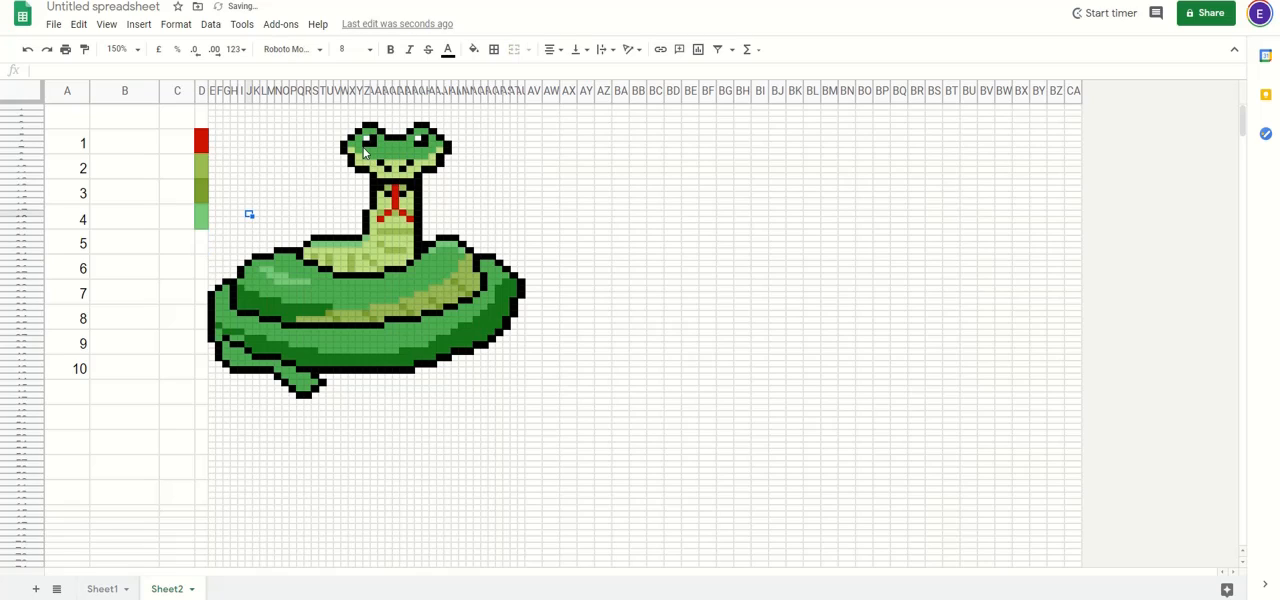
click(205, 242)
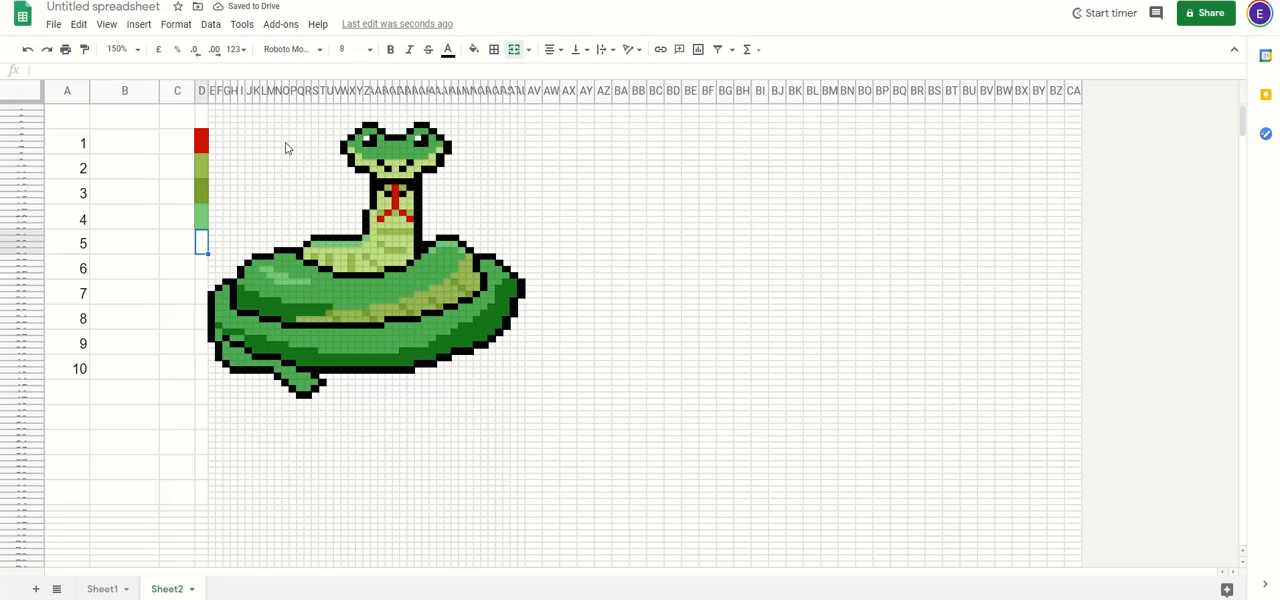
Step: Copy the belly's olive pixel into column D beside number 5 and its pale yellow-green pixel beside number 6
click(352, 321)
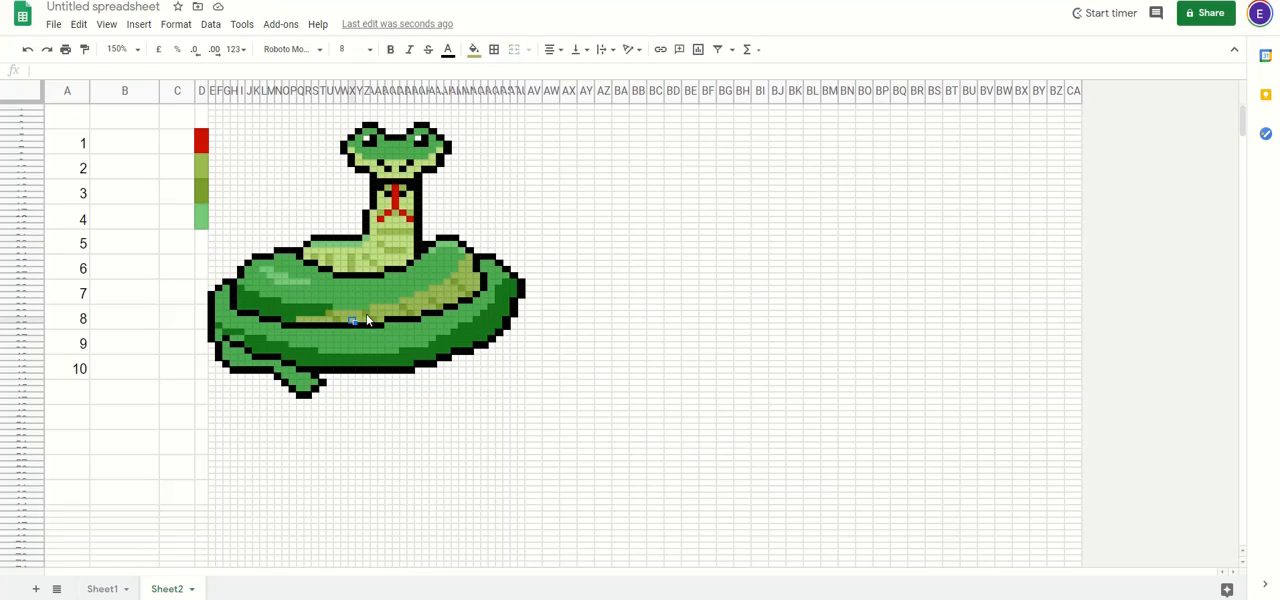
click(205, 242)
key(ctrl+v)
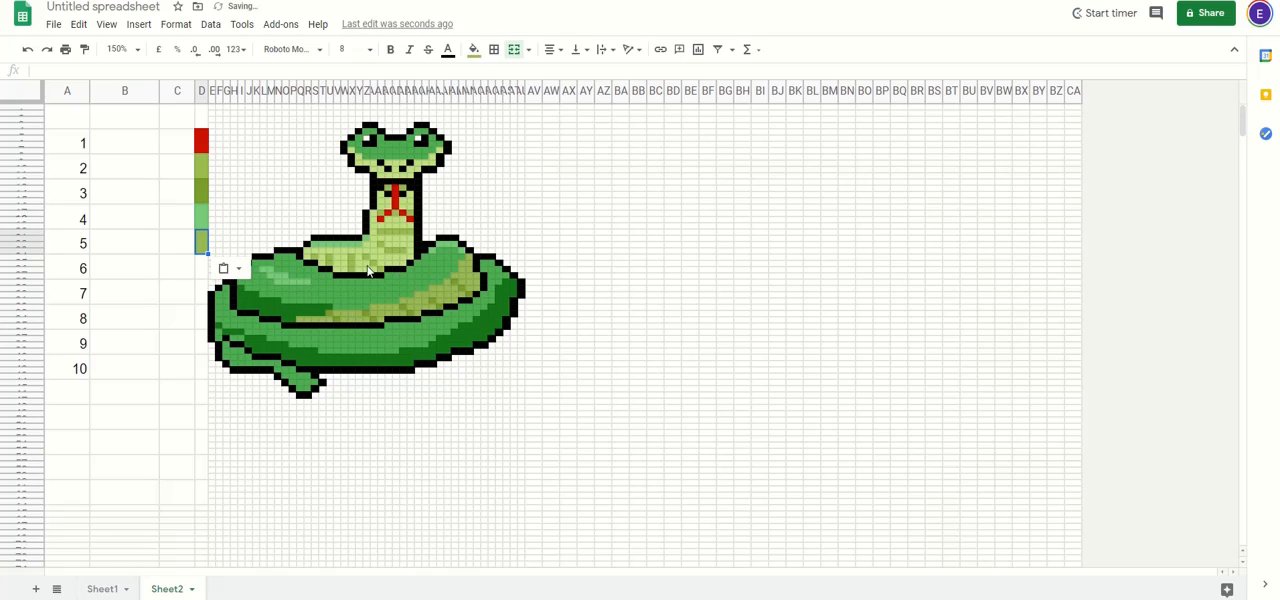
click(201, 269)
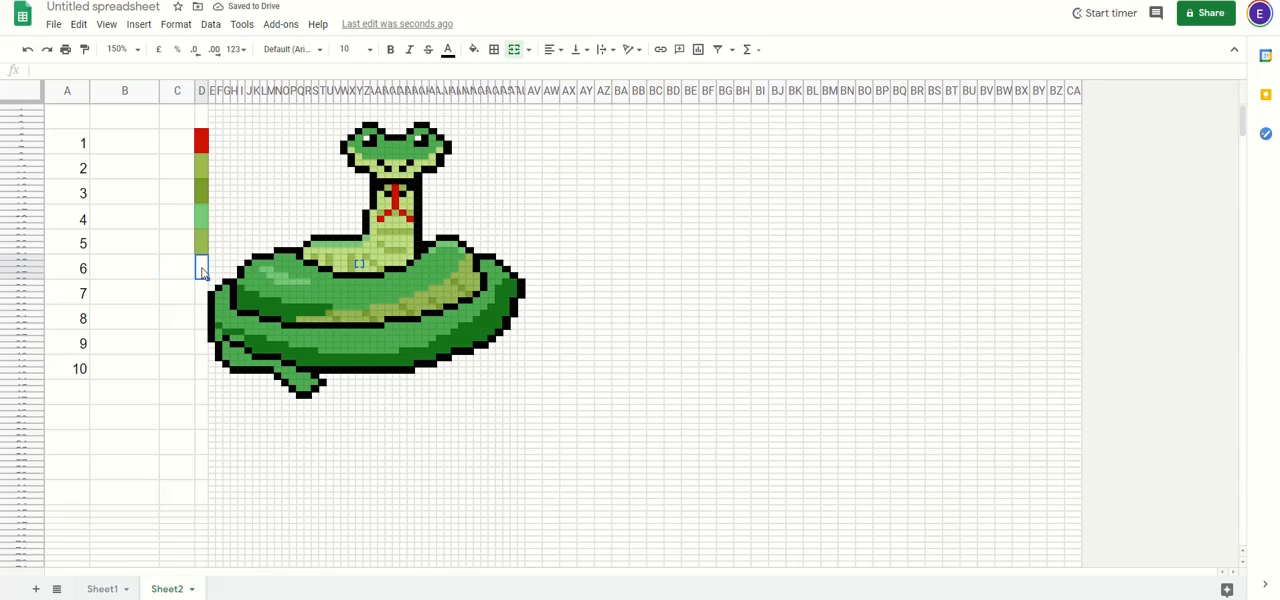
key(ctrl+v)
click(250, 245)
key(ctrl+c)
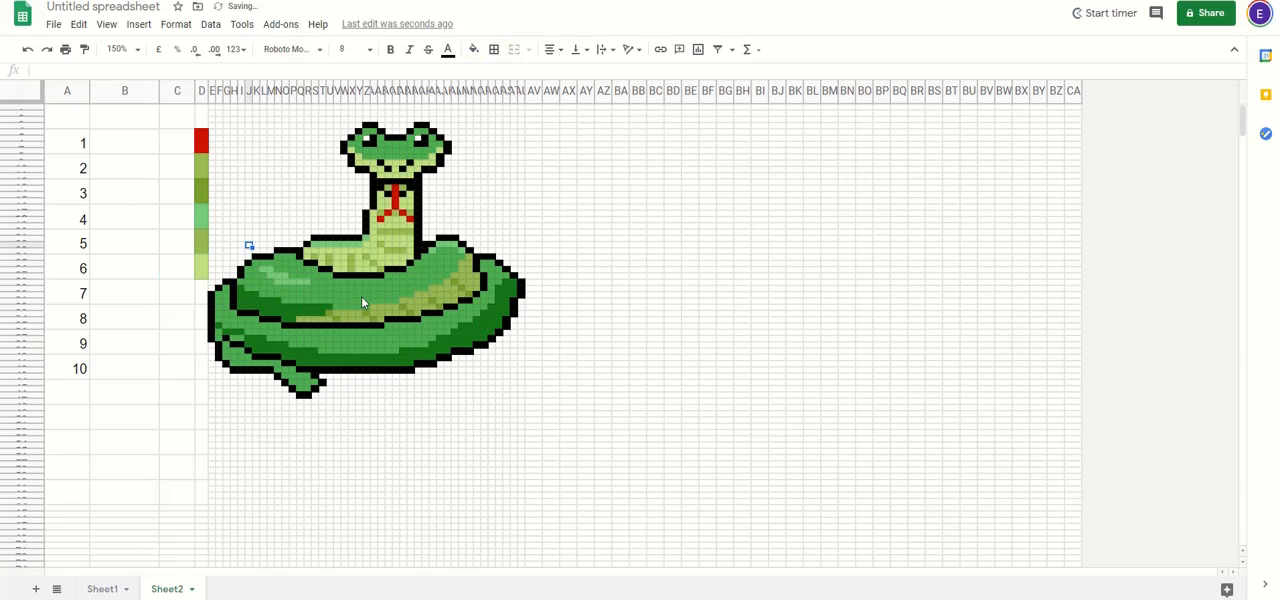
Step: Copy a medium green pixel from the snake's body into column D's merged cell beside number 7
click(360, 296)
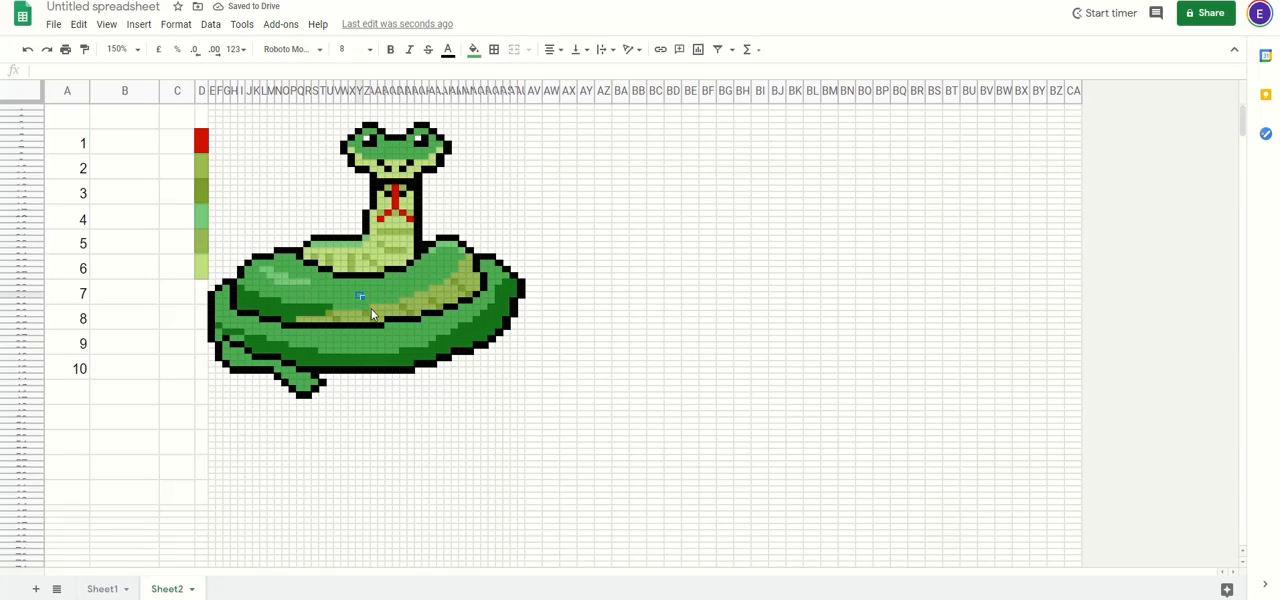
click(201, 293)
key(ctrl+v)
Step: Copy the body's dark green pixel into column D beside number 7 and its medium green pixel beside number 8
click(301, 310)
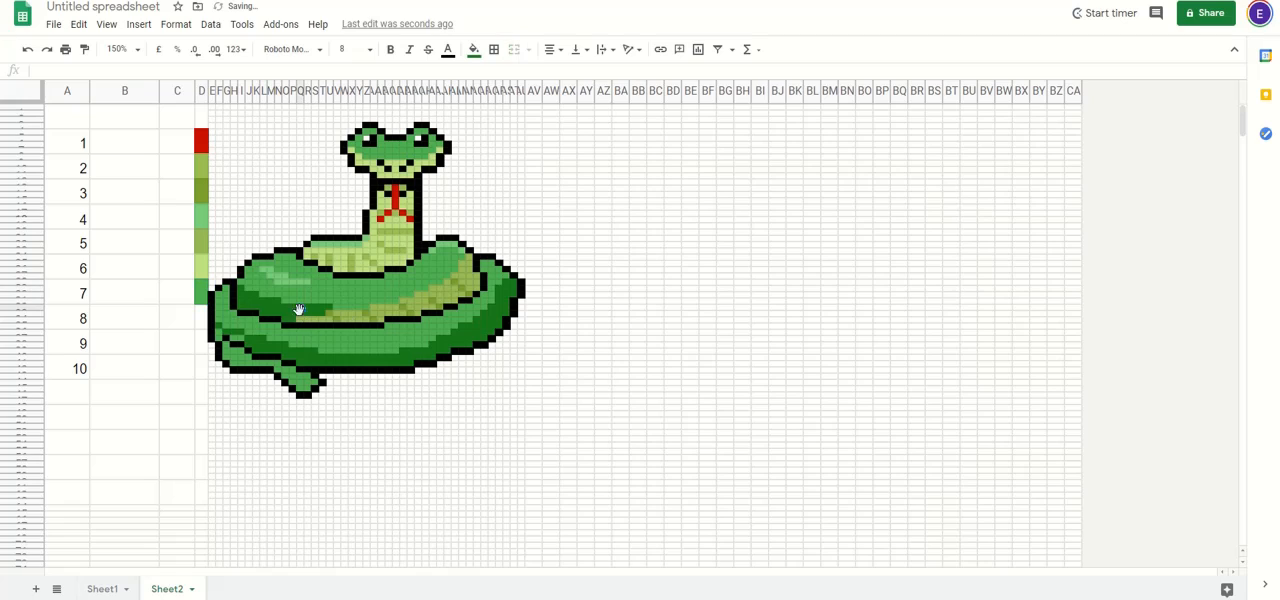
key(ctrl+c)
click(201, 293)
key(ctrl+v)
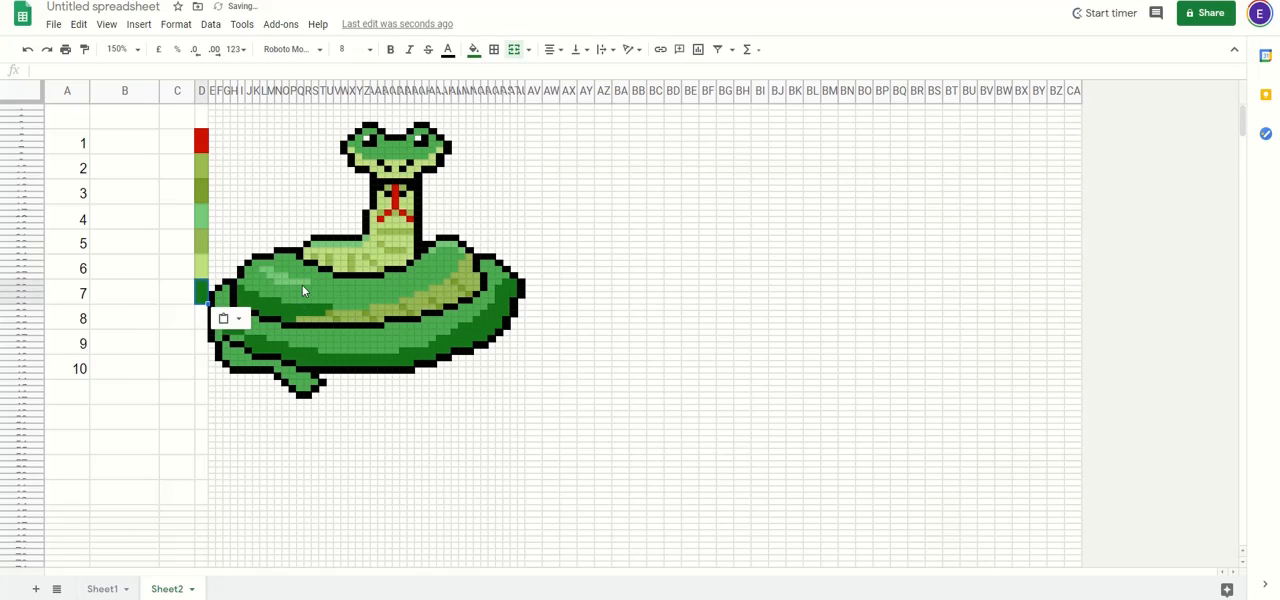
click(322, 290)
key(ctrl+c)
click(201, 318)
key(ctrl+v)
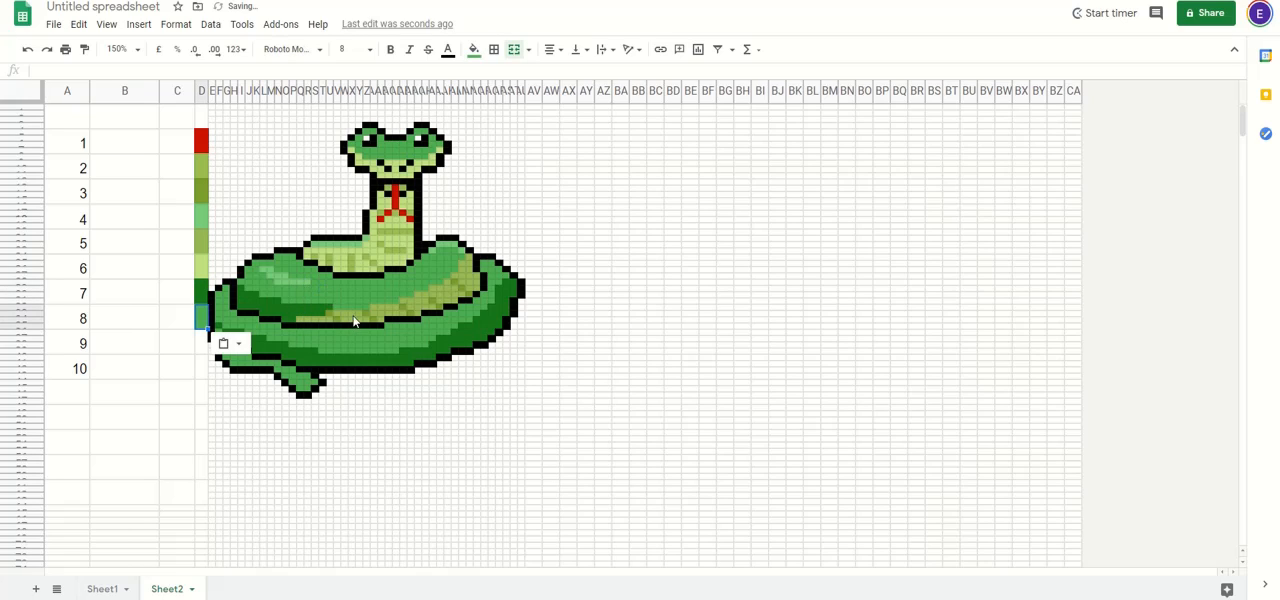
Step: Copy a black outline pixel into column D's merged cell beside number 9 and widen column D further
click(353, 358)
key(ctrl+c)
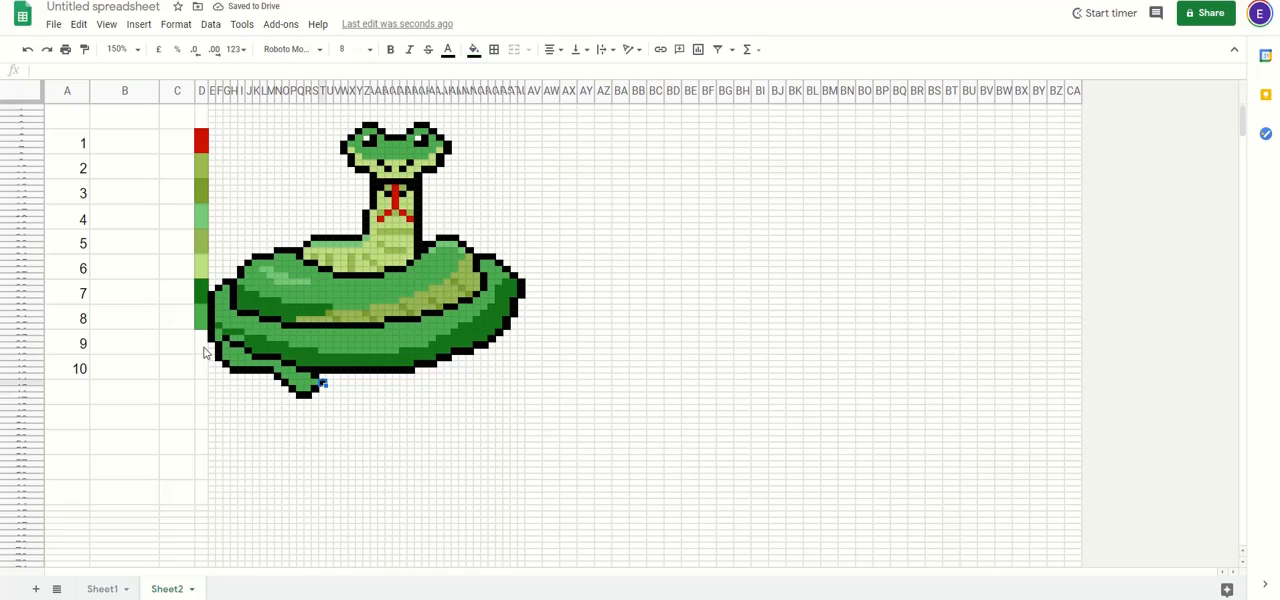
click(201, 343)
key(ctrl+v)
click(234, 421)
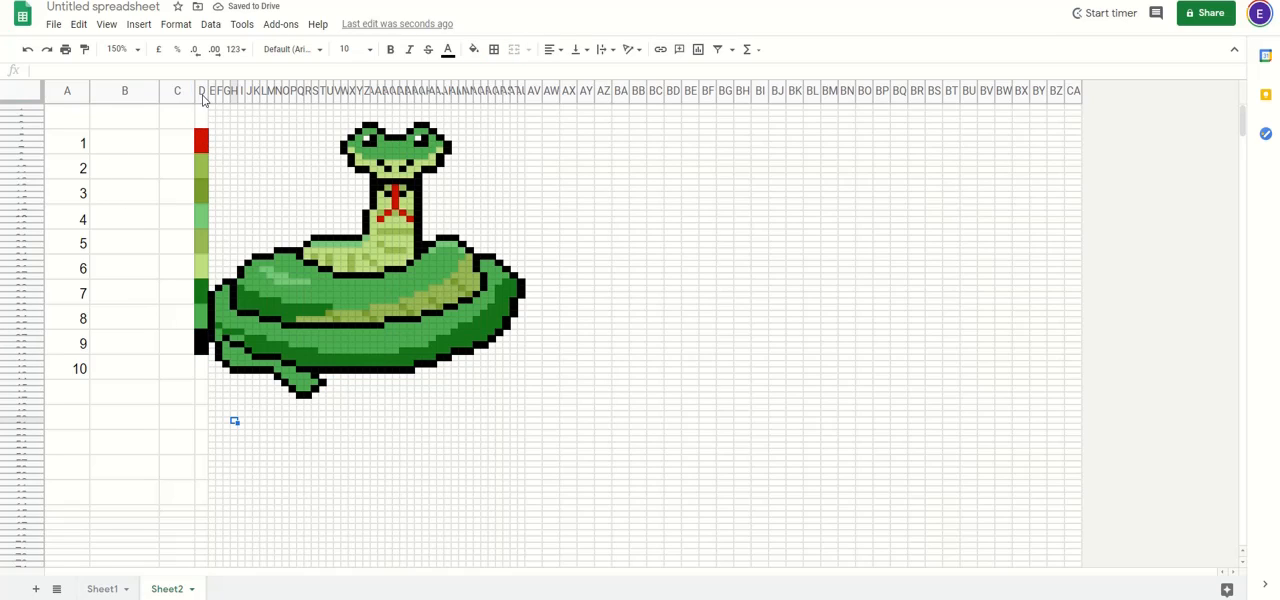
drag(209, 90, 222, 90)
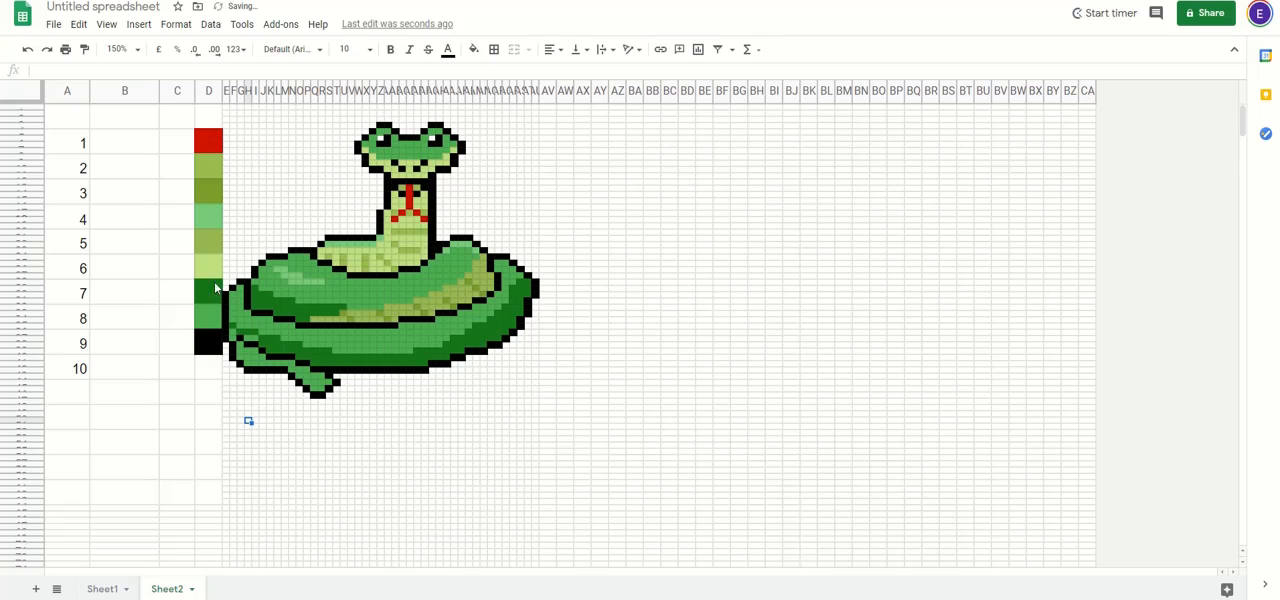
drag(215, 343, 195, 148)
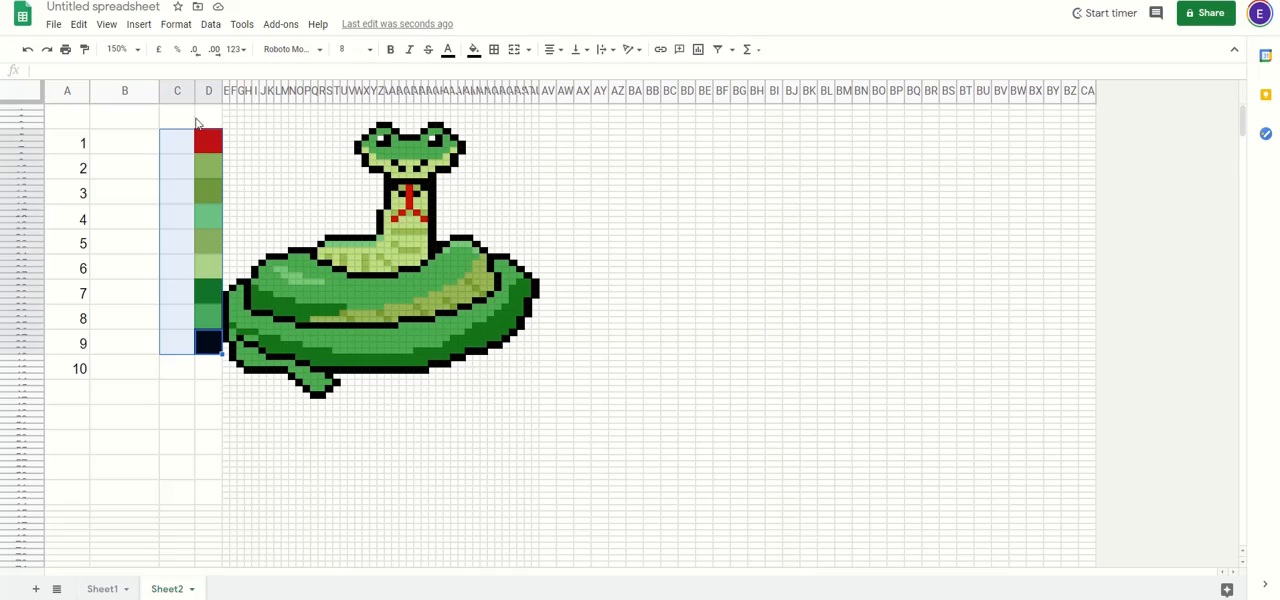
Step: Enter the questions 1+1 and 2+3 in column B beside numbers 1 and 2, with answers 2 and 5 in column C
click(130, 149)
text(1+1)
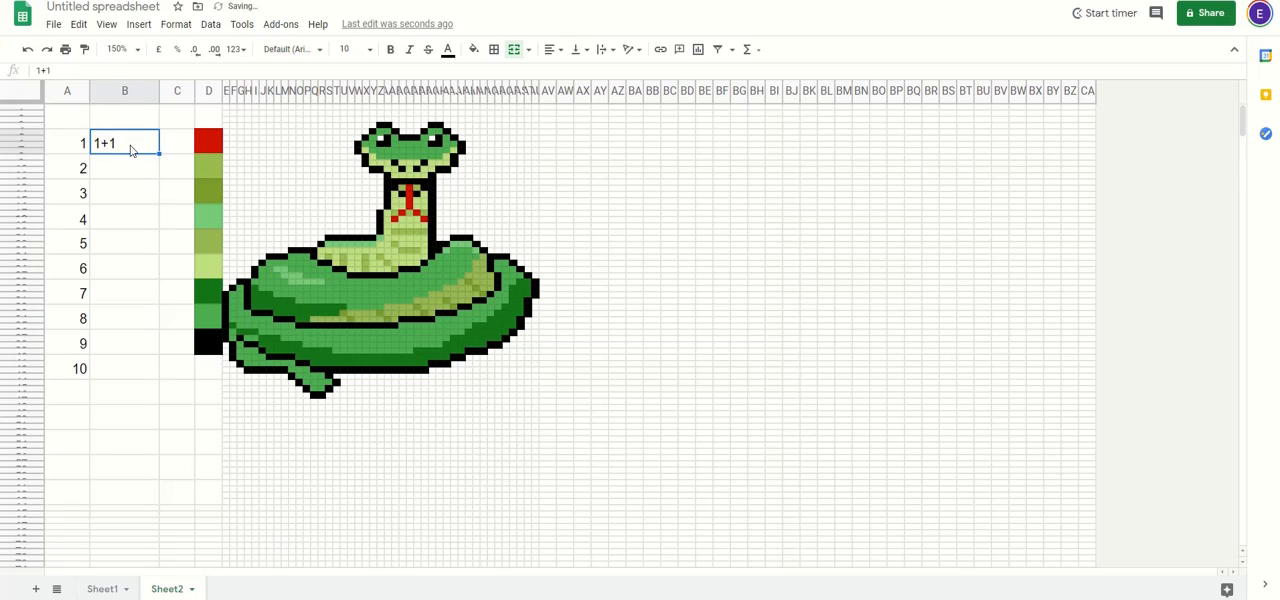
key(Tab)
text(2)
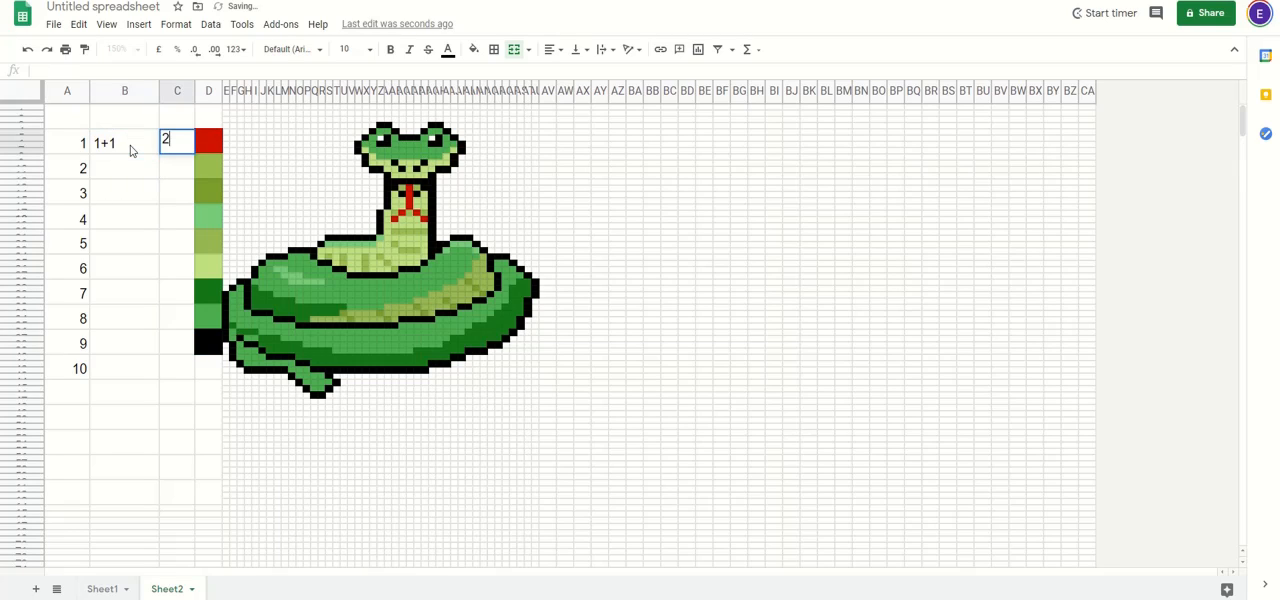
key(Return)
text(2+3)
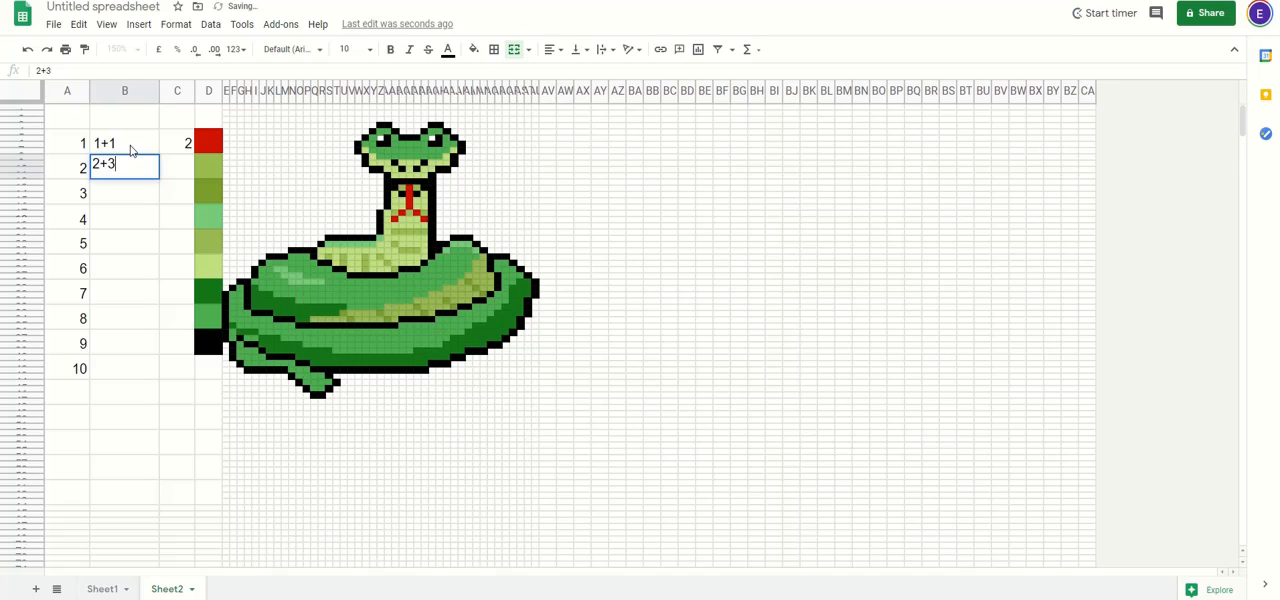
key(Tab)
text(5)
key(Return)
Step: Enter 3+3 with answer 9 beside number 3 and 4+3 with answer 7 beside number 4
text(3+3)
key(Tab)
text(9)
key(Return)
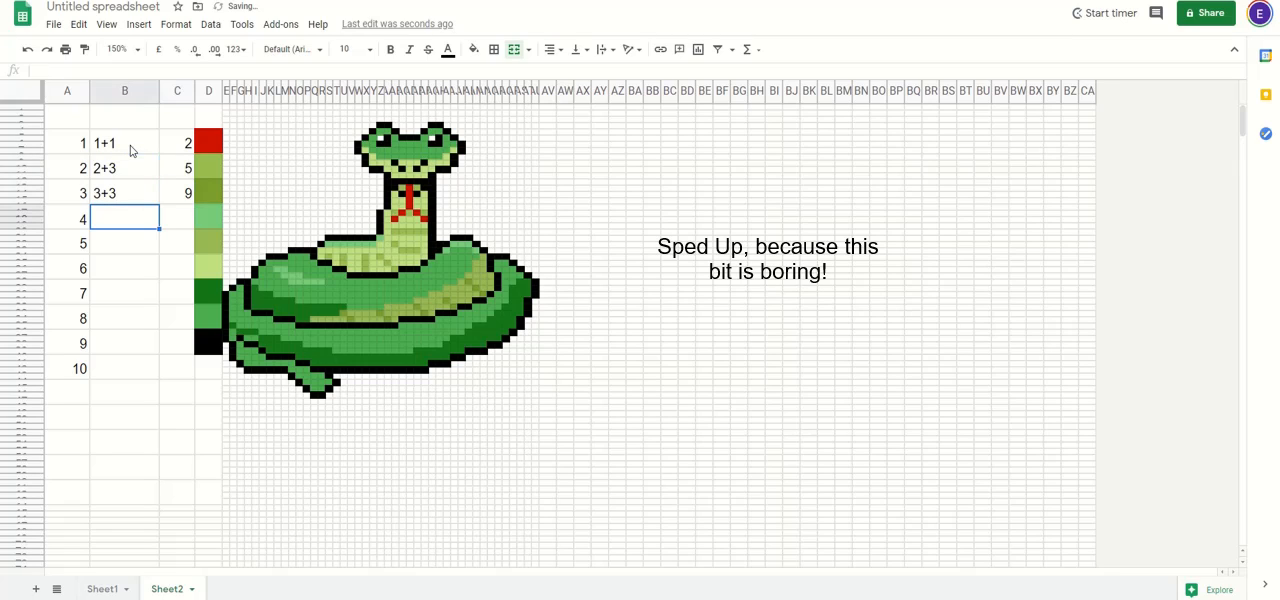
text(4+3)
key(Tab)
text(7)
key(Return)
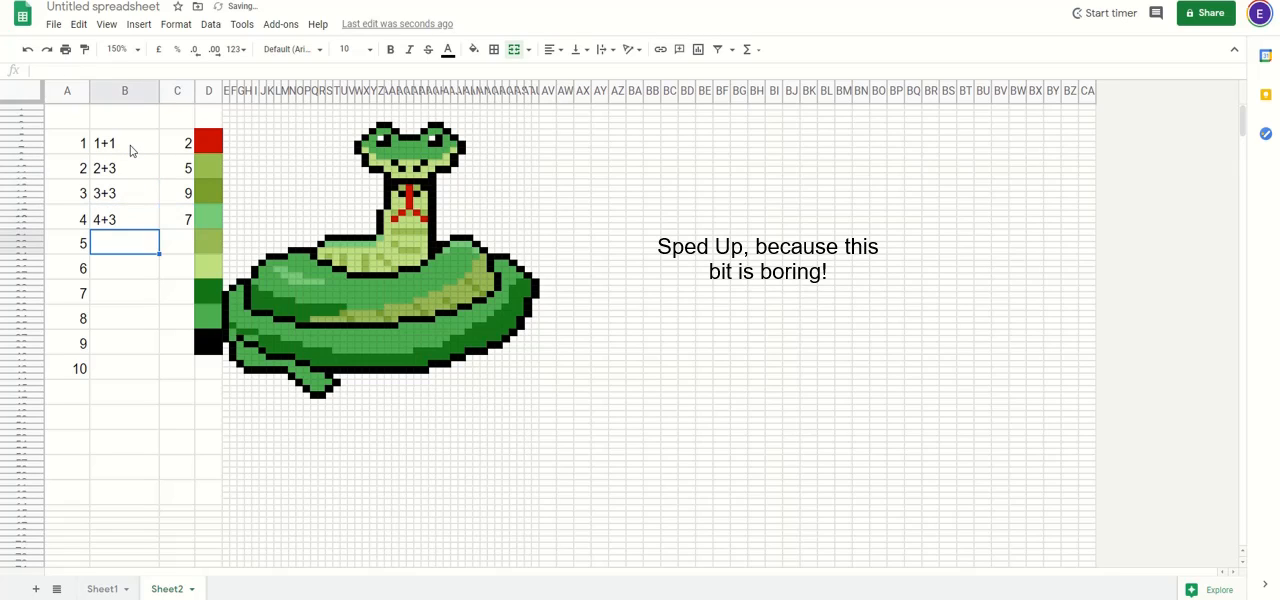
Step: Correct the answer in column C for 3+3 to 6
key(Tab)
key(Up)
key(Up)
text(6)
key(Return)
Step: Enter the question 2+1 with answer 3 beside number 5 and 5+5 with answer 10 beside number 6
text(2+1)
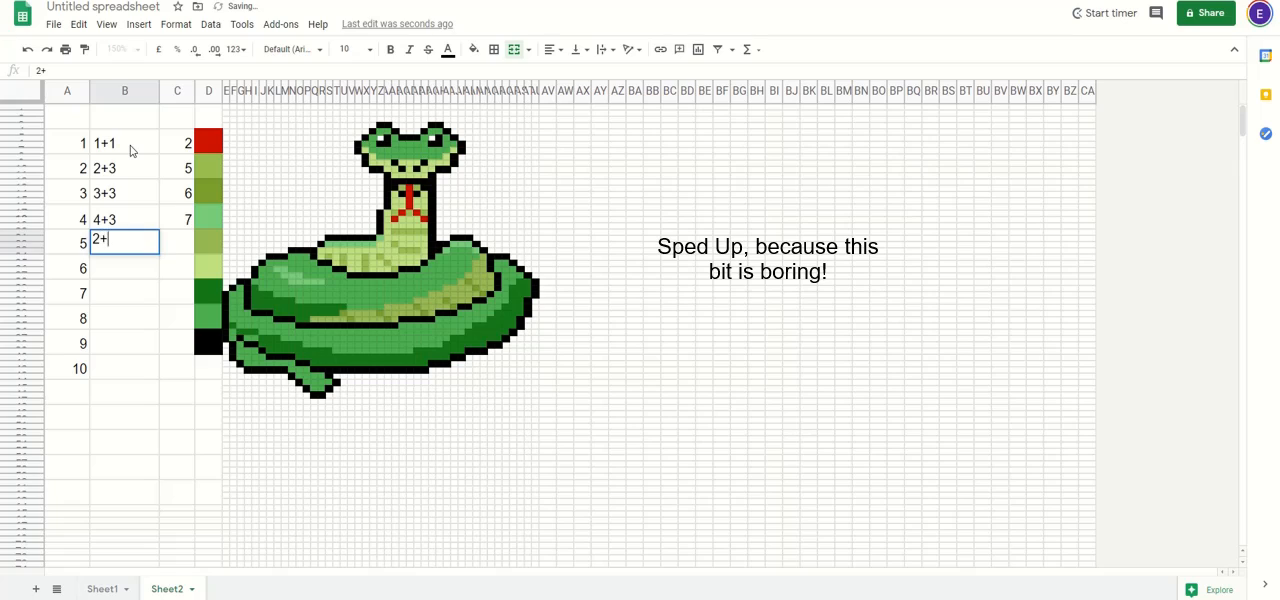
key(Tab)
text(3)
key(Return)
text(5+5)
key(Tab)
text(10)
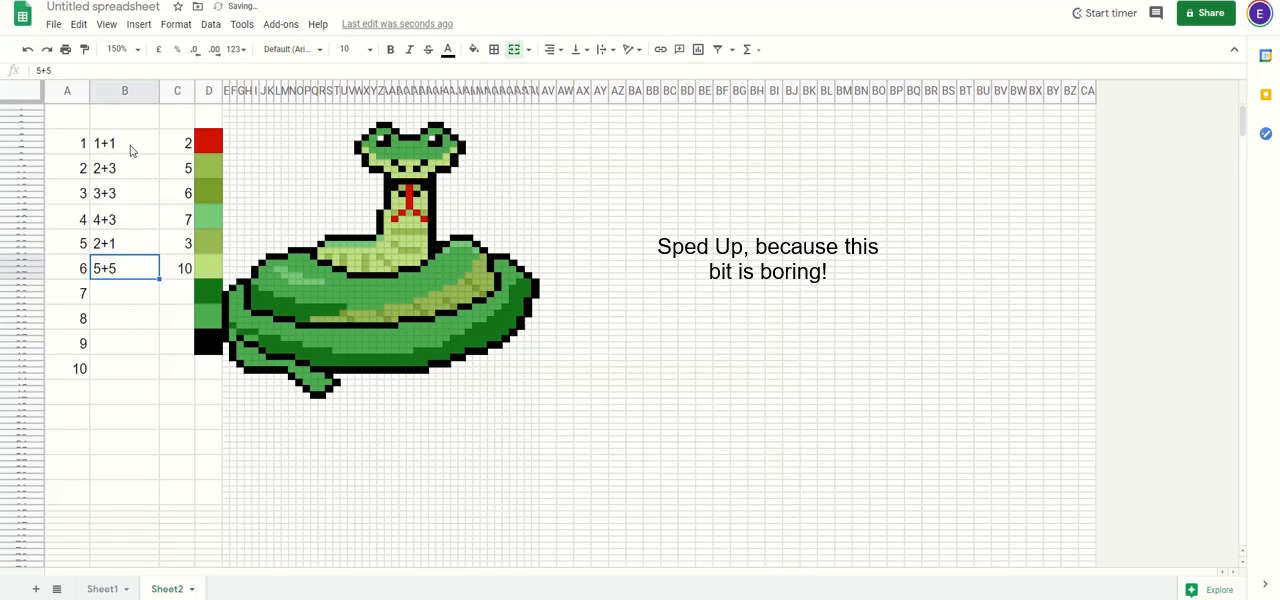
key(Return)
Step: Enter the question 2+7 with answer 9 beside number 7 and 1+5 with answer 6 beside number 8
text(2+7)
key(Tab)
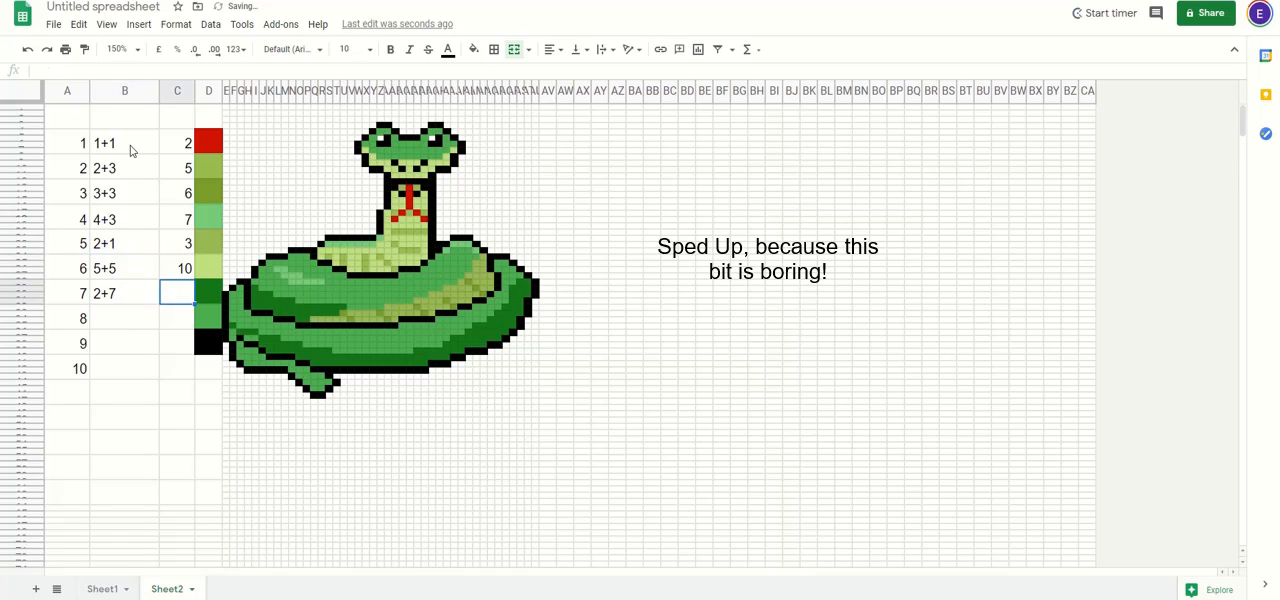
text(9)
key(Return)
text(1+5)
key(Tab)
text(6)
key(Return)
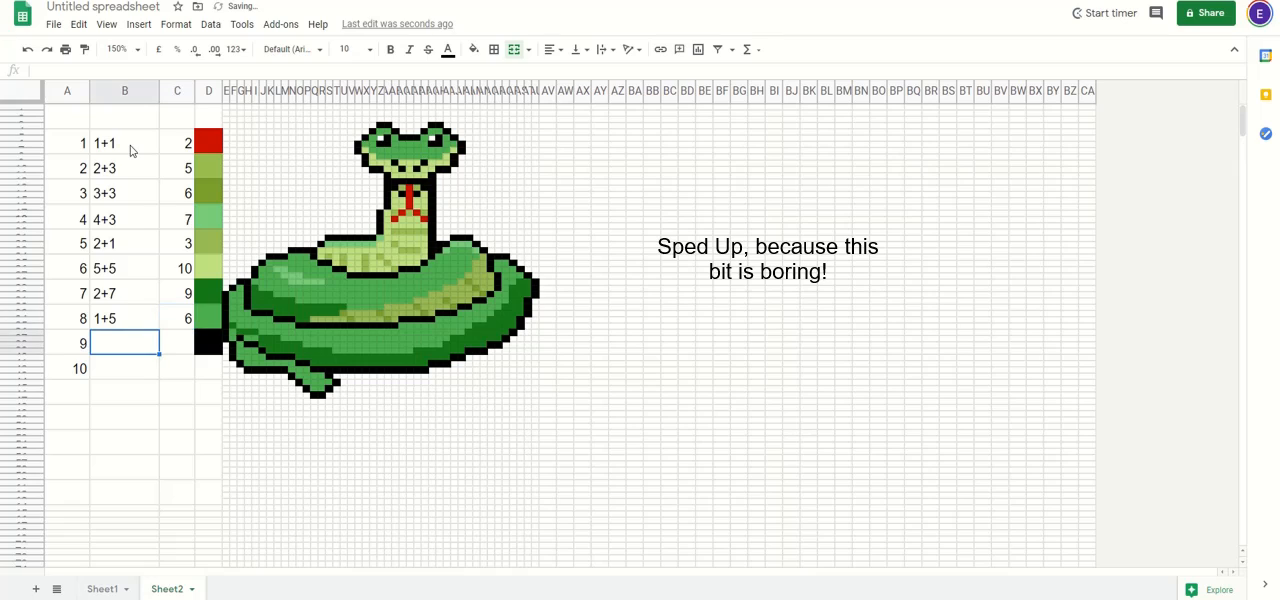
Step: Enter the question 4+6 in column B beside number 9, with answer 10 in column C
text(4+6)
key(Tab)
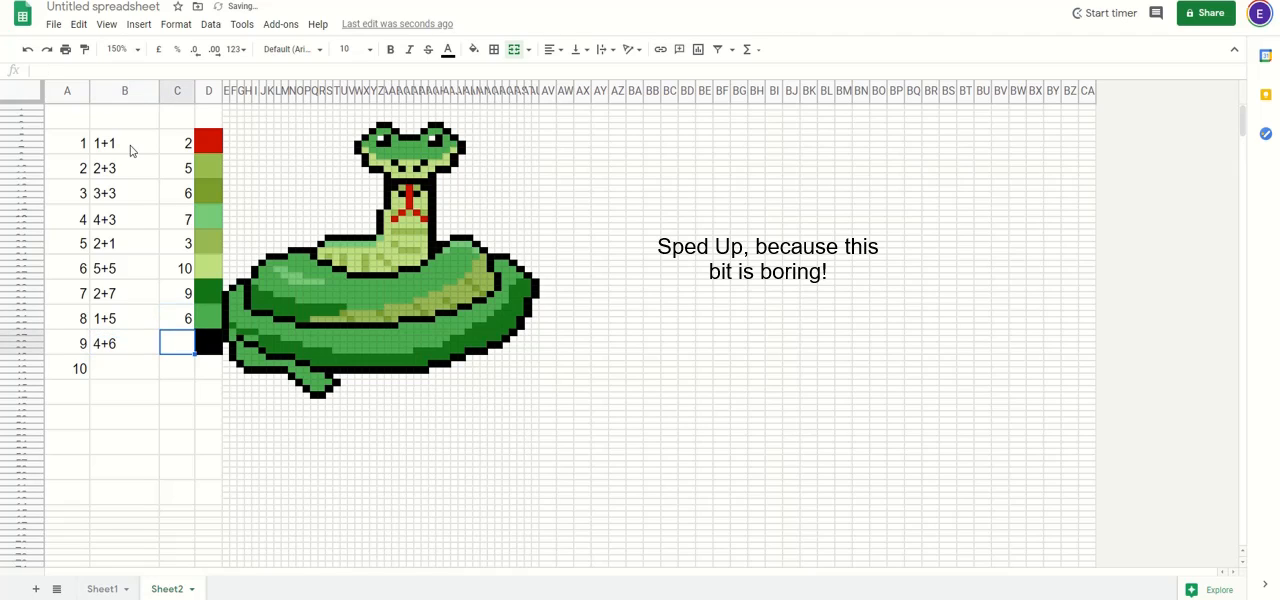
text(10)
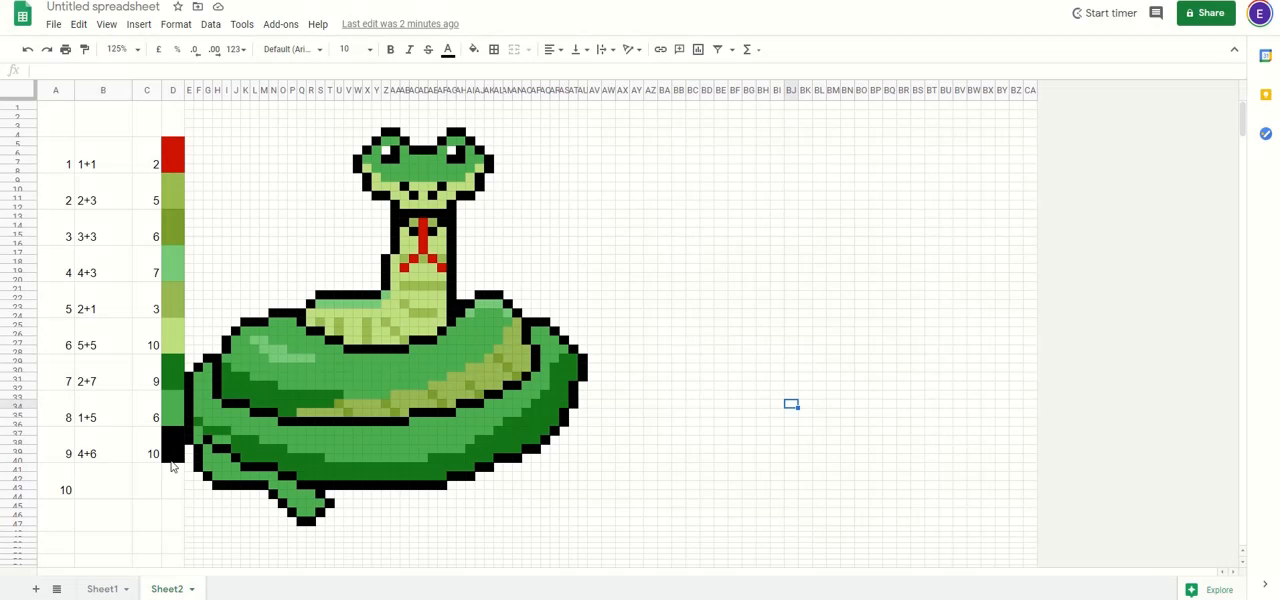
Step: Copy the hex code of the red fill from the colour key cell beside number 1 in column D
click(171, 165)
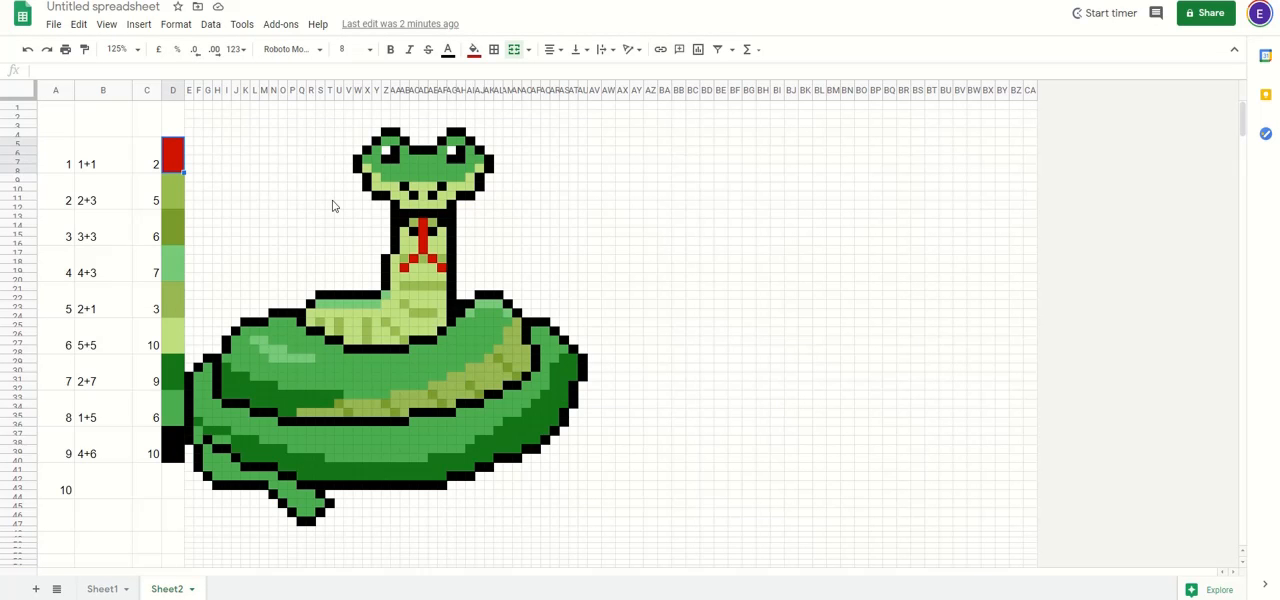
click(156, 152)
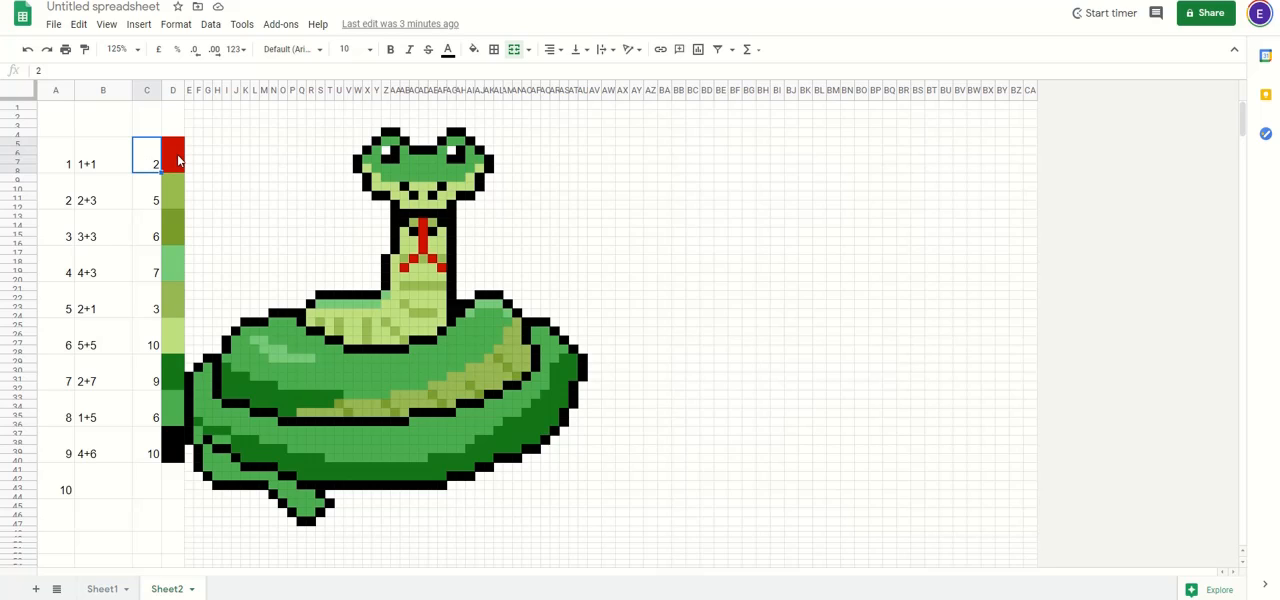
click(178, 160)
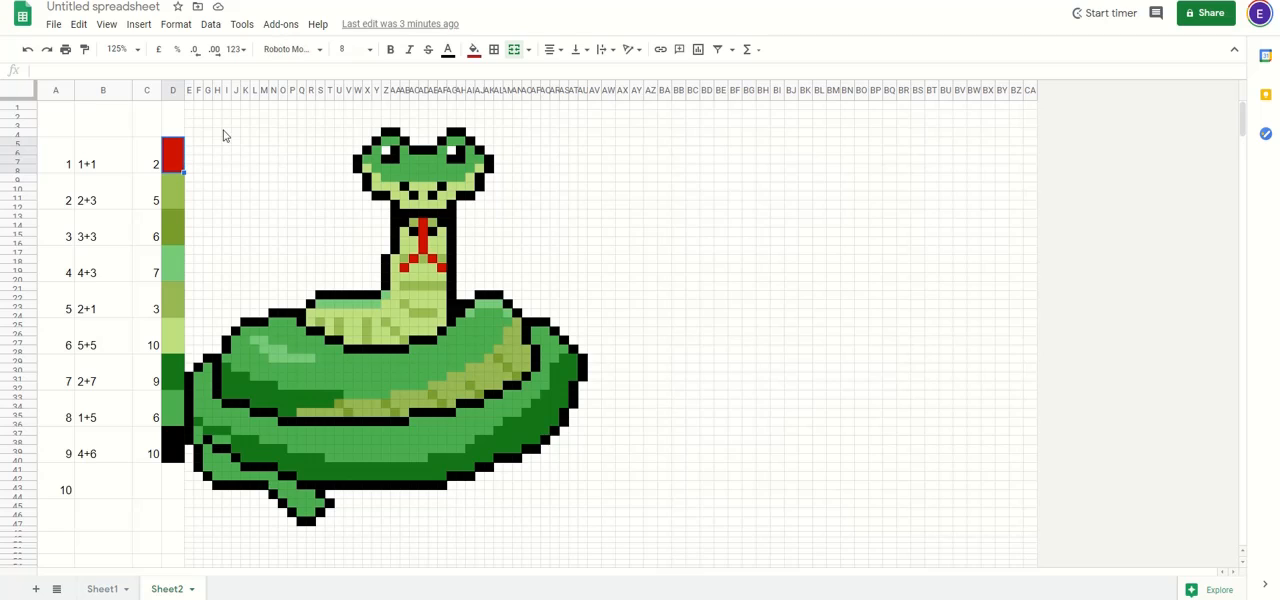
click(474, 52)
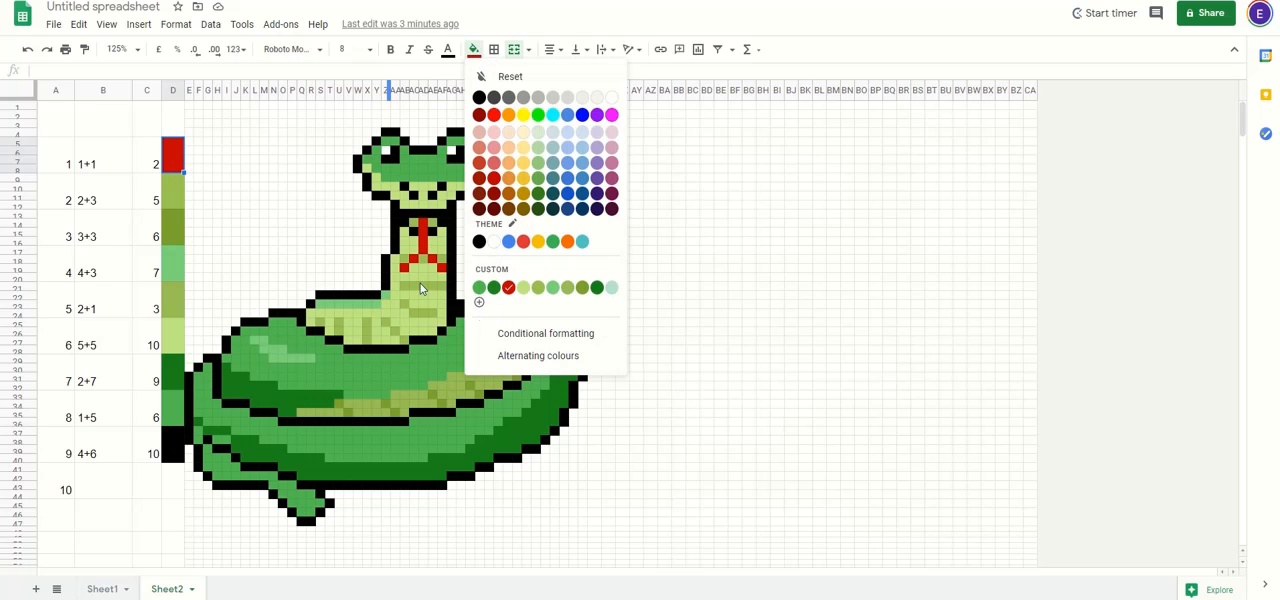
click(178, 158)
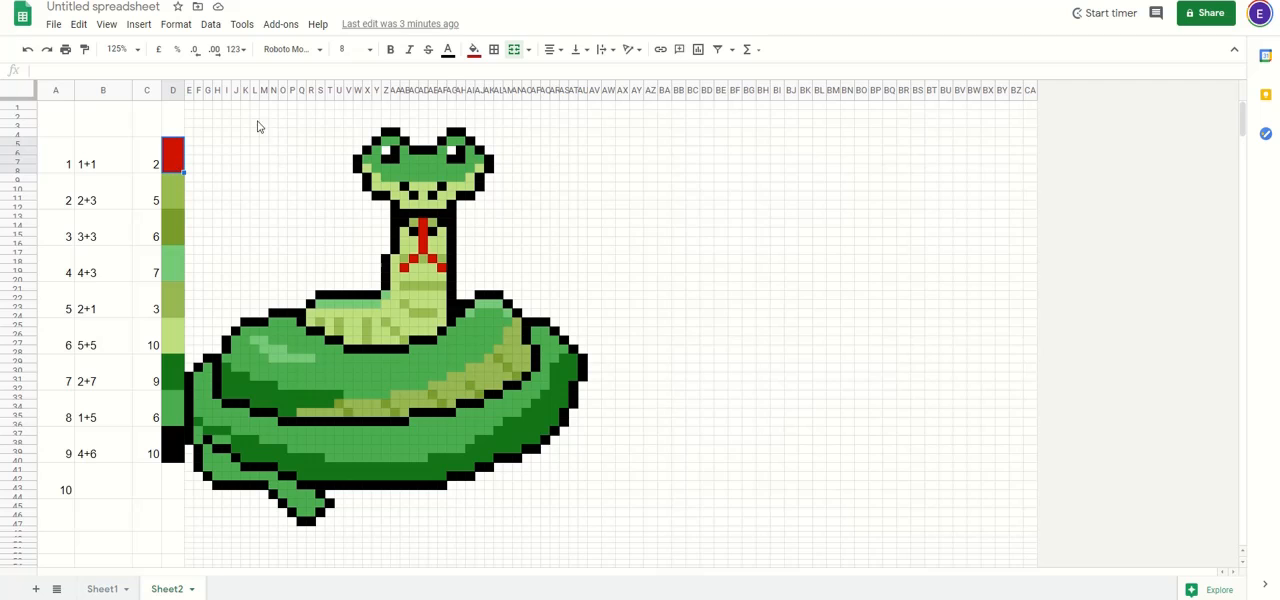
click(474, 50)
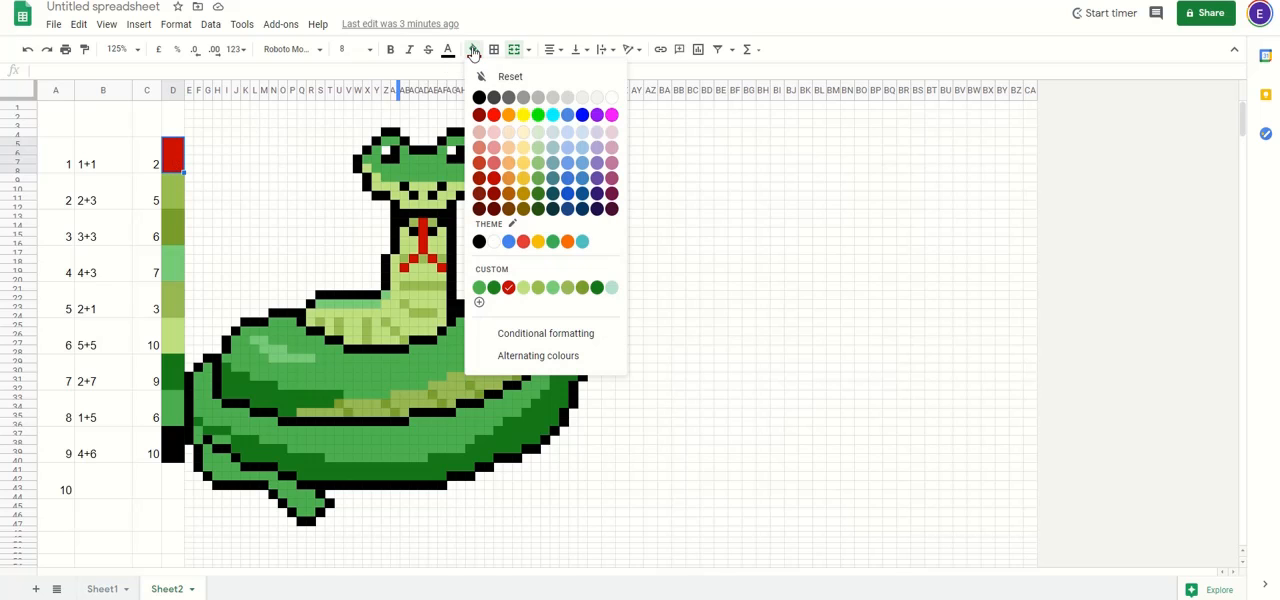
click(478, 303)
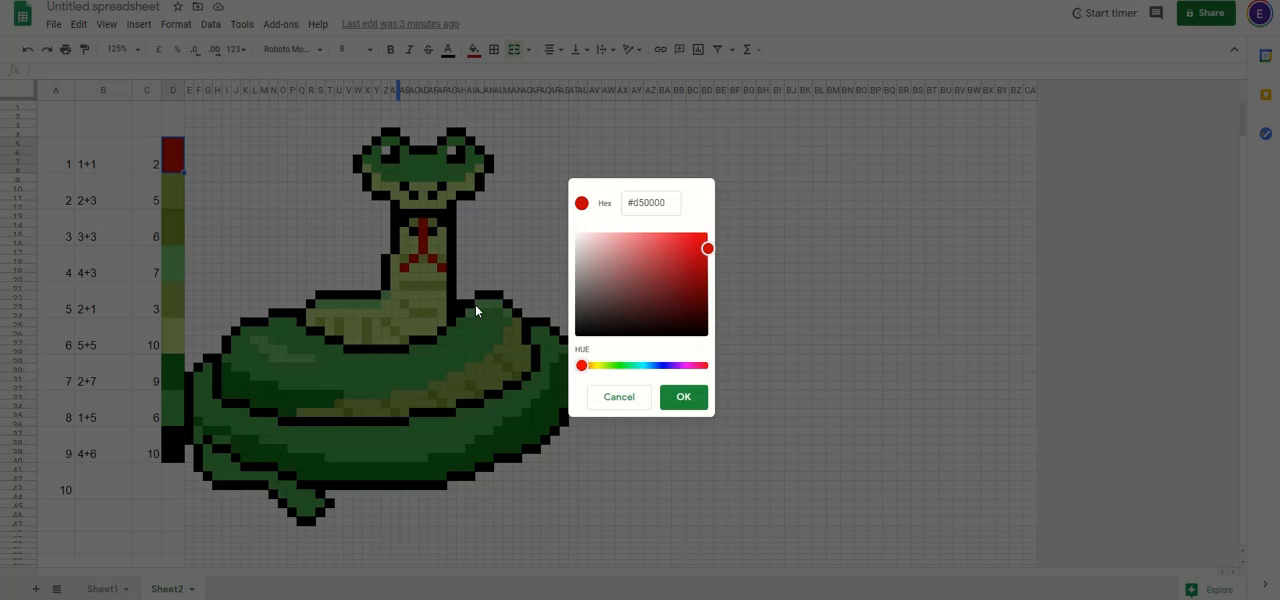
double_click(638, 202)
triple_click(645, 205)
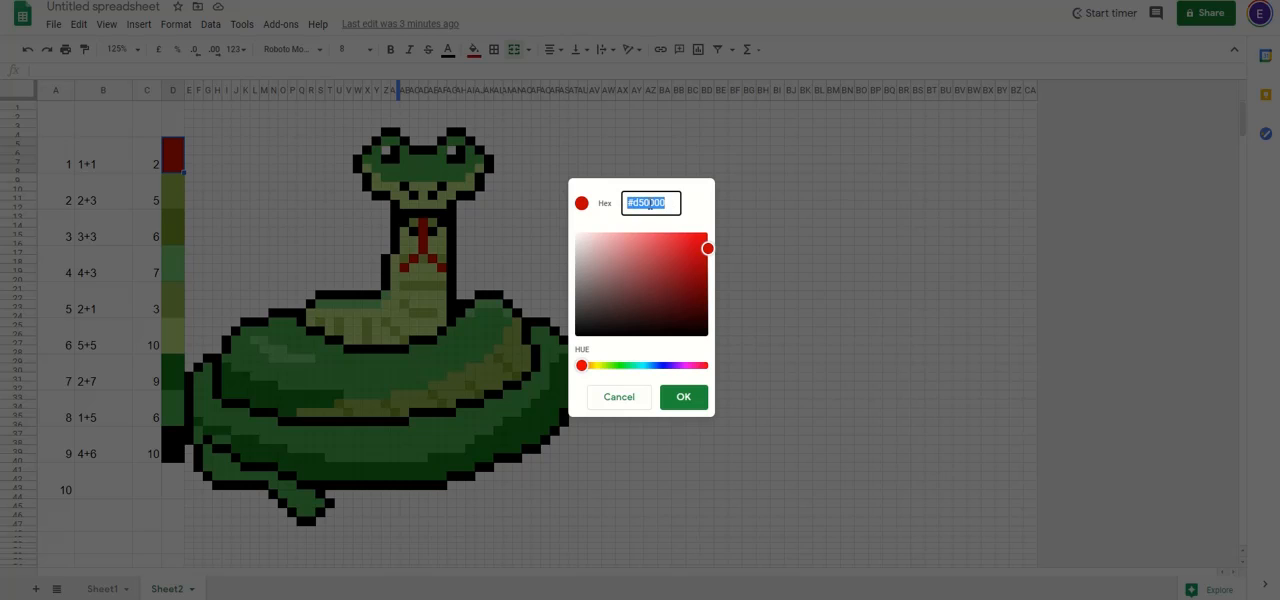
click(684, 397)
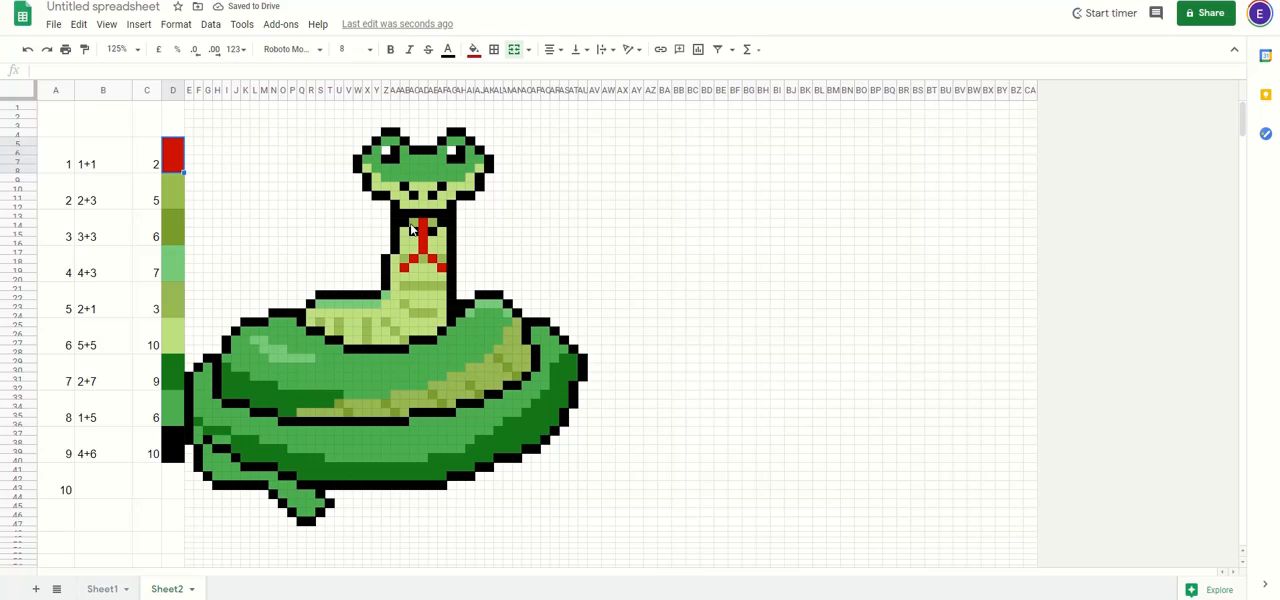
Step: Start a conditional formatting rule for the snake's red tongue pixels, applied to AD14:AD17, AE18, AF19, AC18 and AB19
click(176, 24)
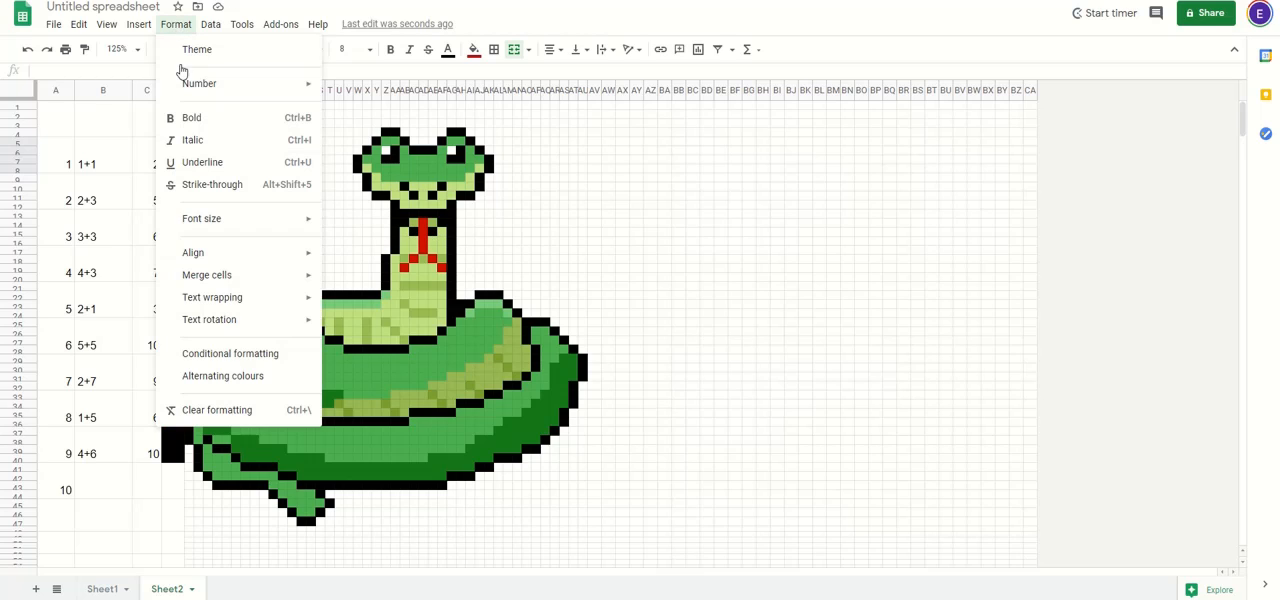
click(253, 356)
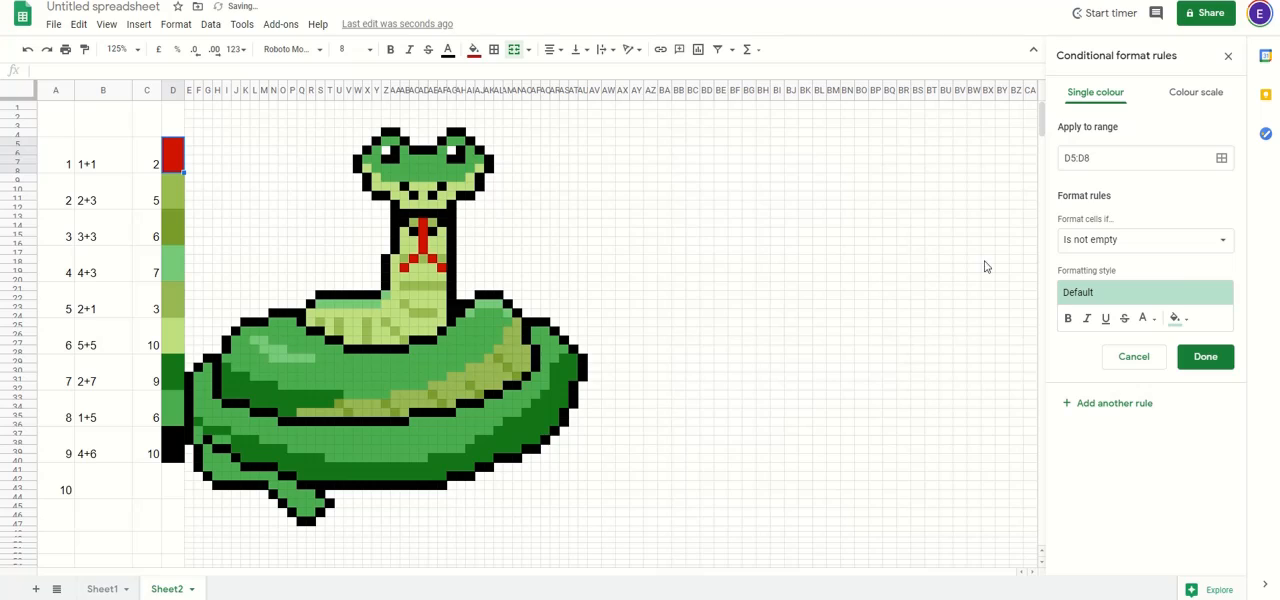
click(1118, 158)
key(BackSpace)
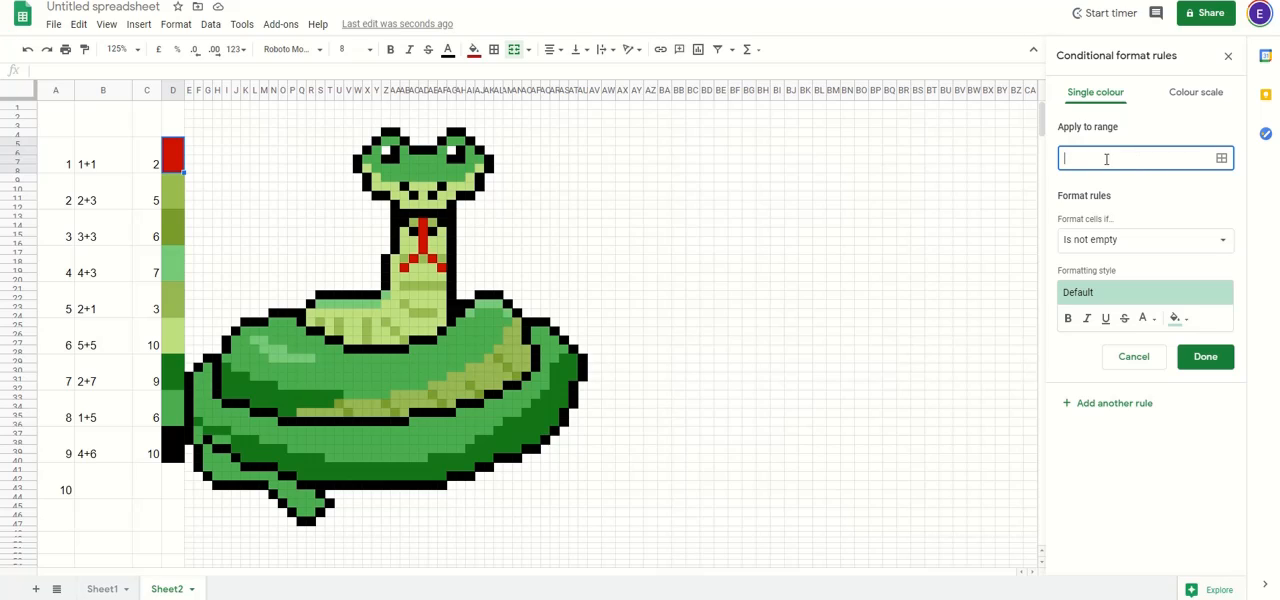
click(1222, 160)
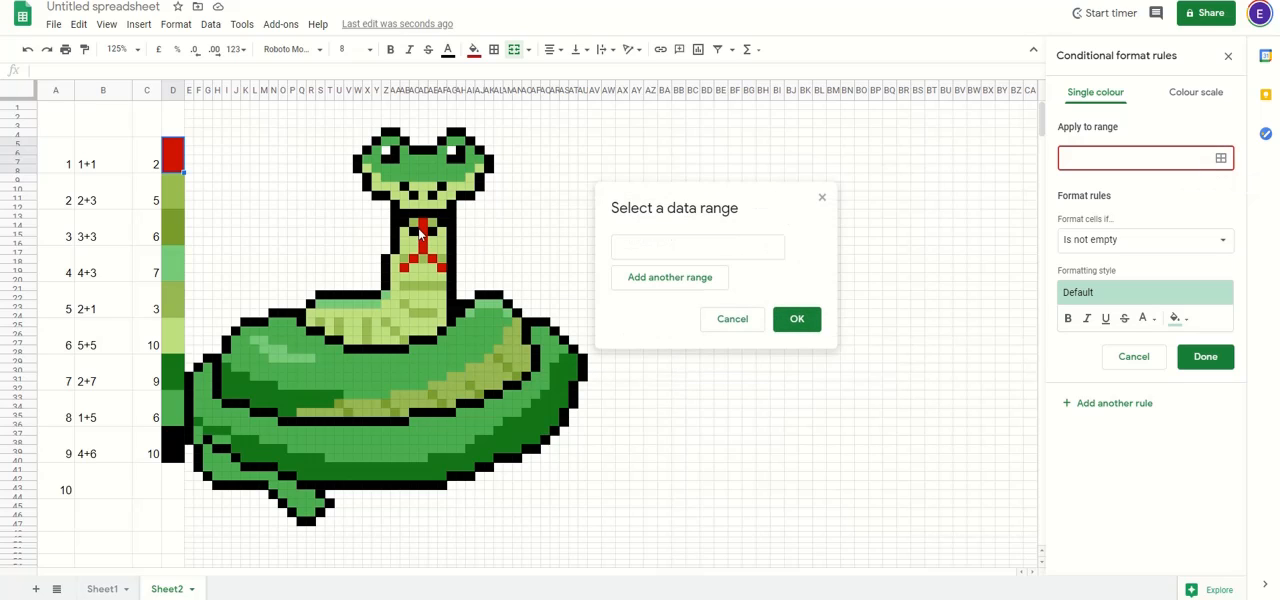
drag(423, 226, 428, 265)
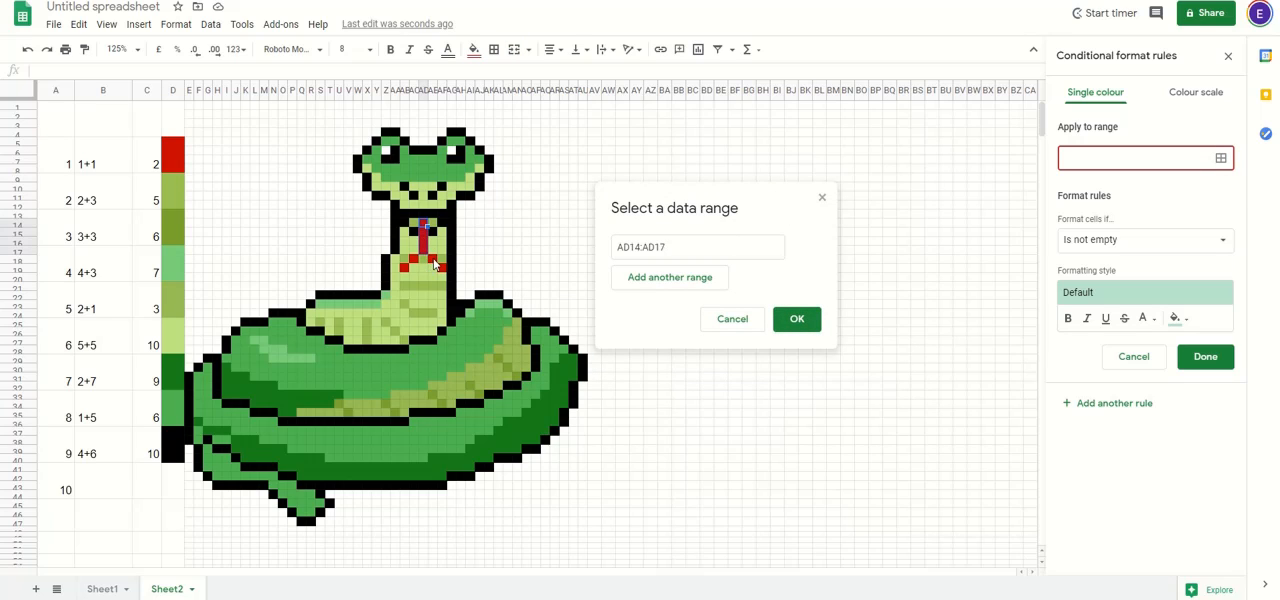
drag(423, 226, 427, 253)
ctrl+click(440, 270)
ctrl+click(442, 270)
ctrl+click(416, 263)
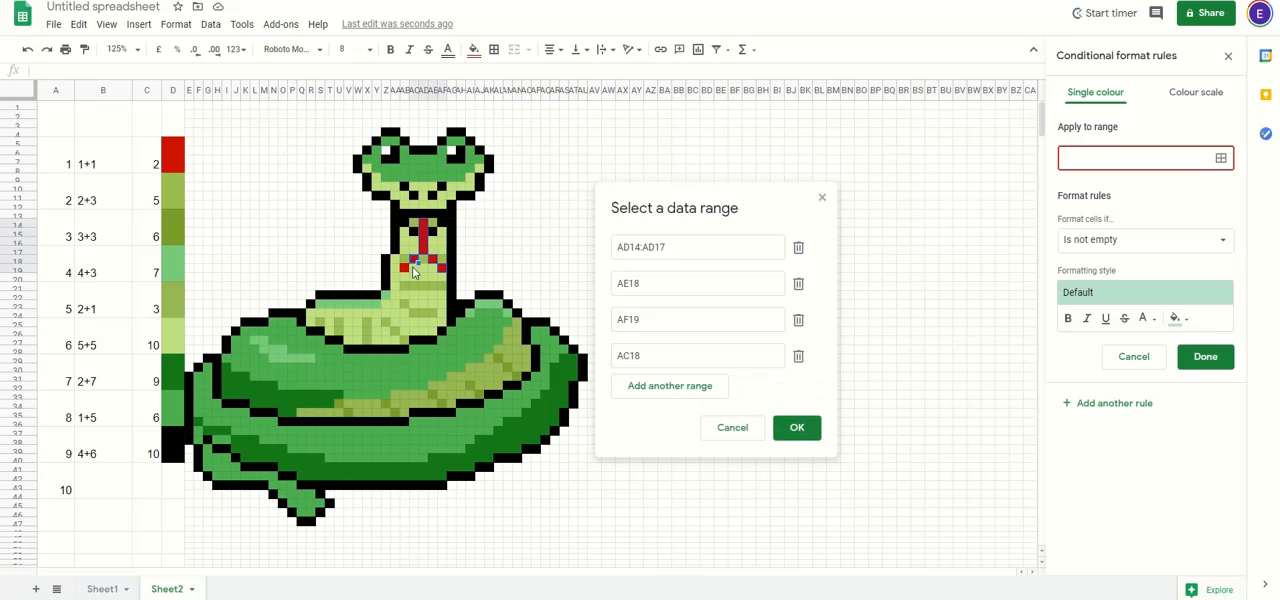
ctrl+click(405, 270)
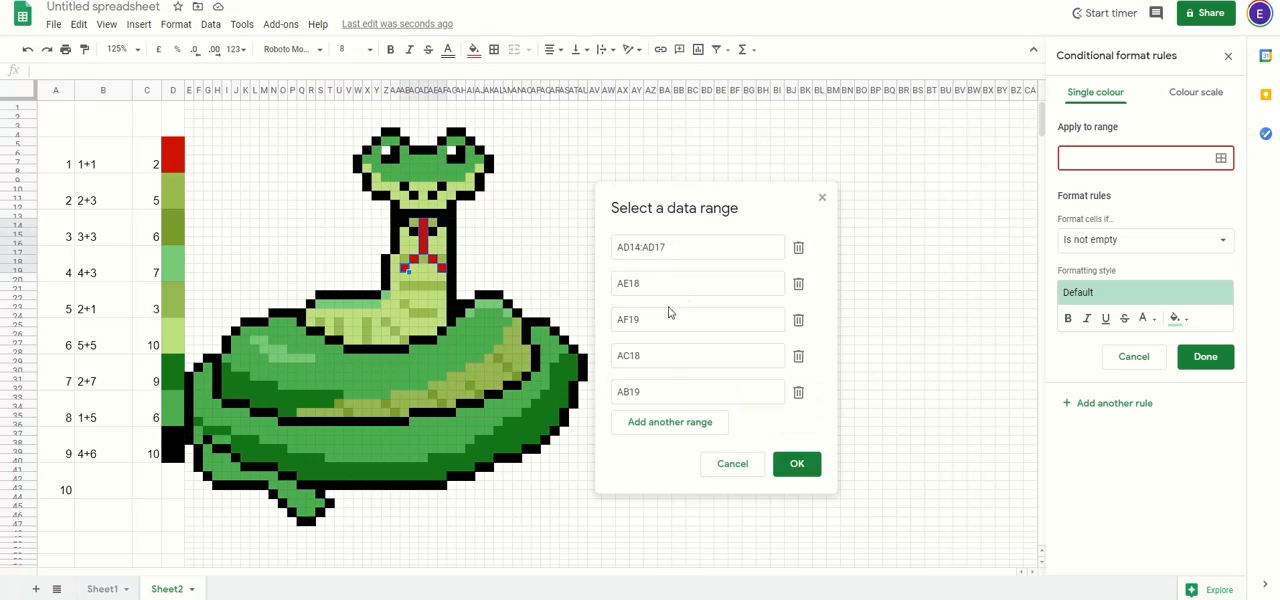
click(797, 466)
drag(1064, 157, 1241, 157)
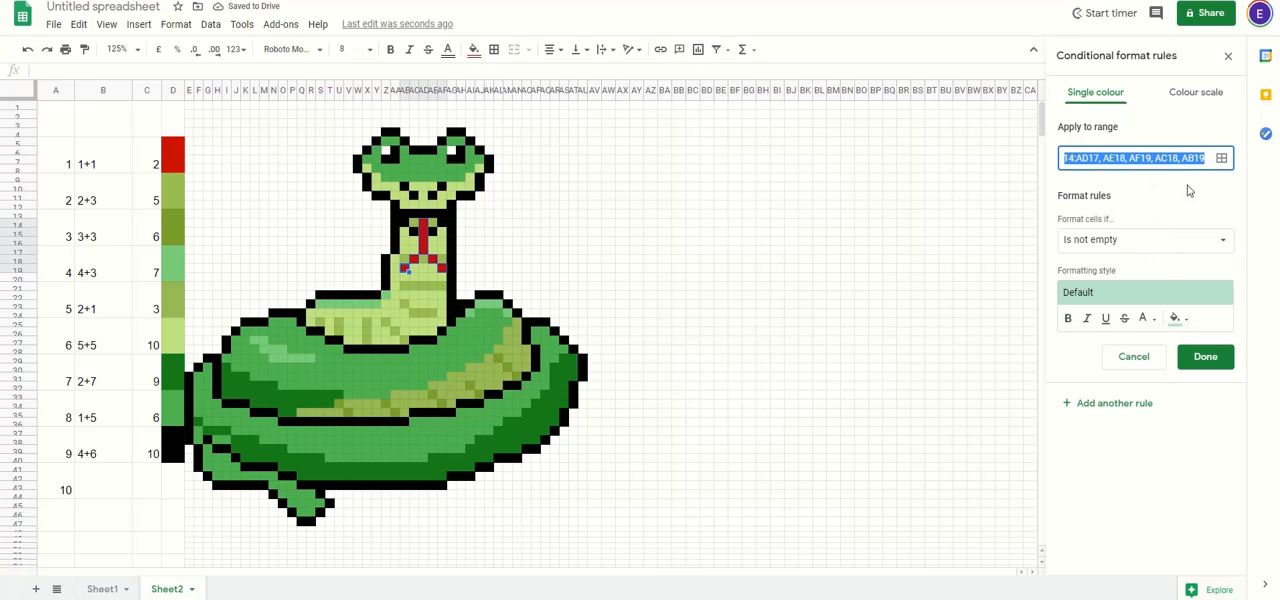
click(1104, 158)
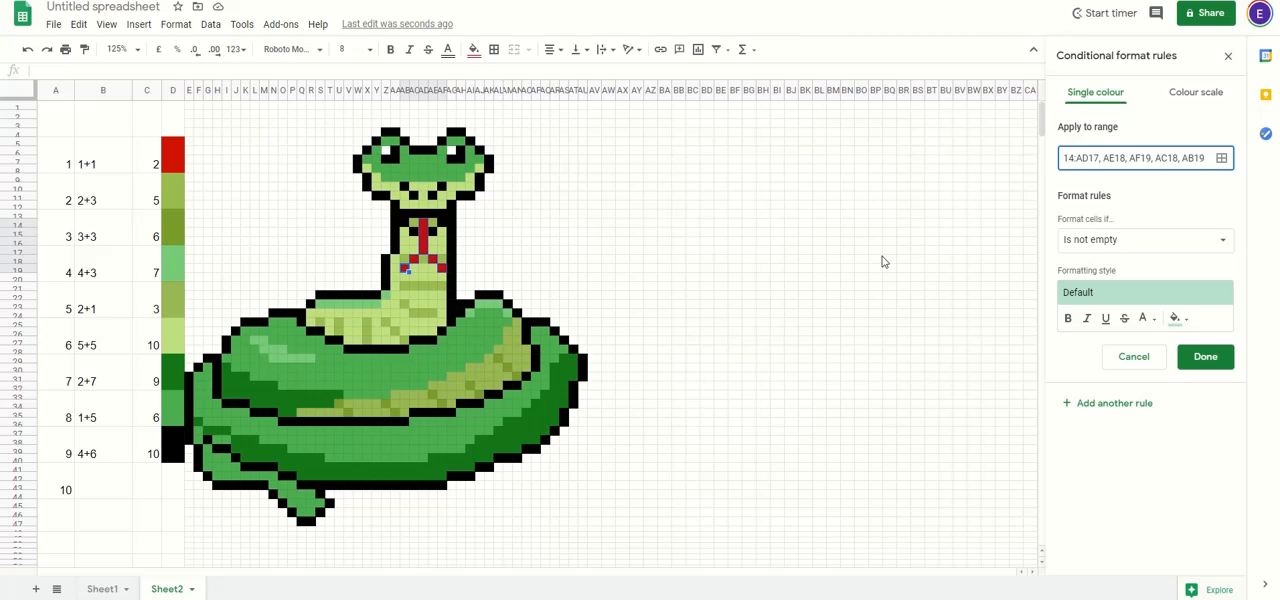
Step: Set the tongue rule's condition to the custom formula =$C$5=2
click(1122, 245)
scroll(1148, 365, down, 1)
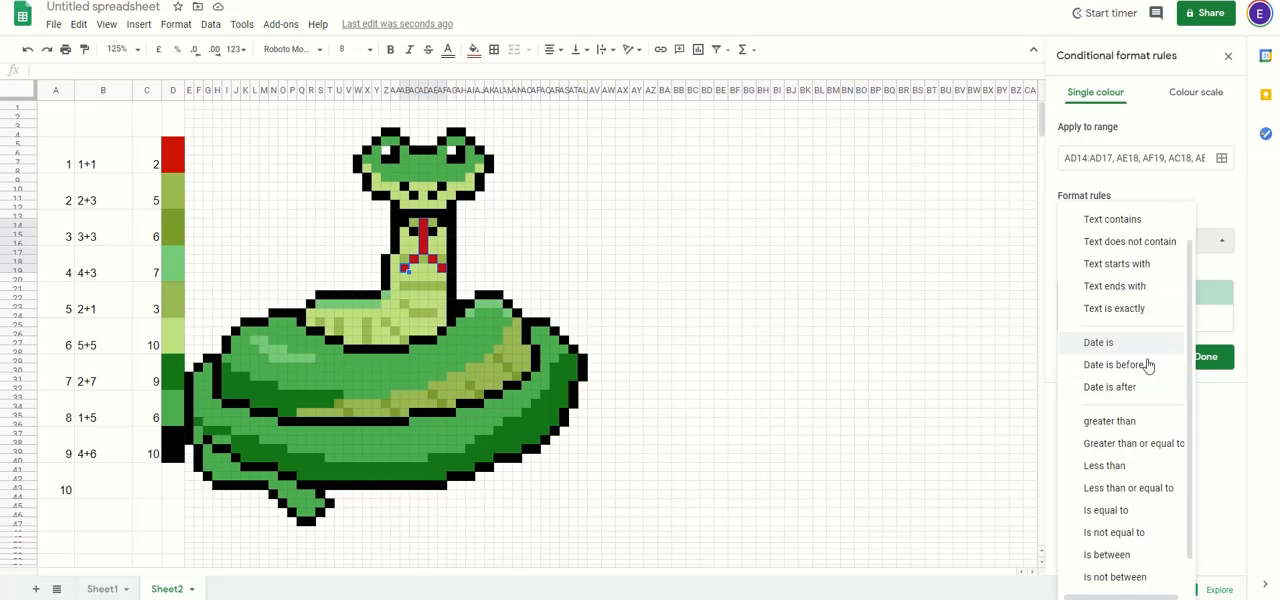
scroll(1148, 365, down, 1)
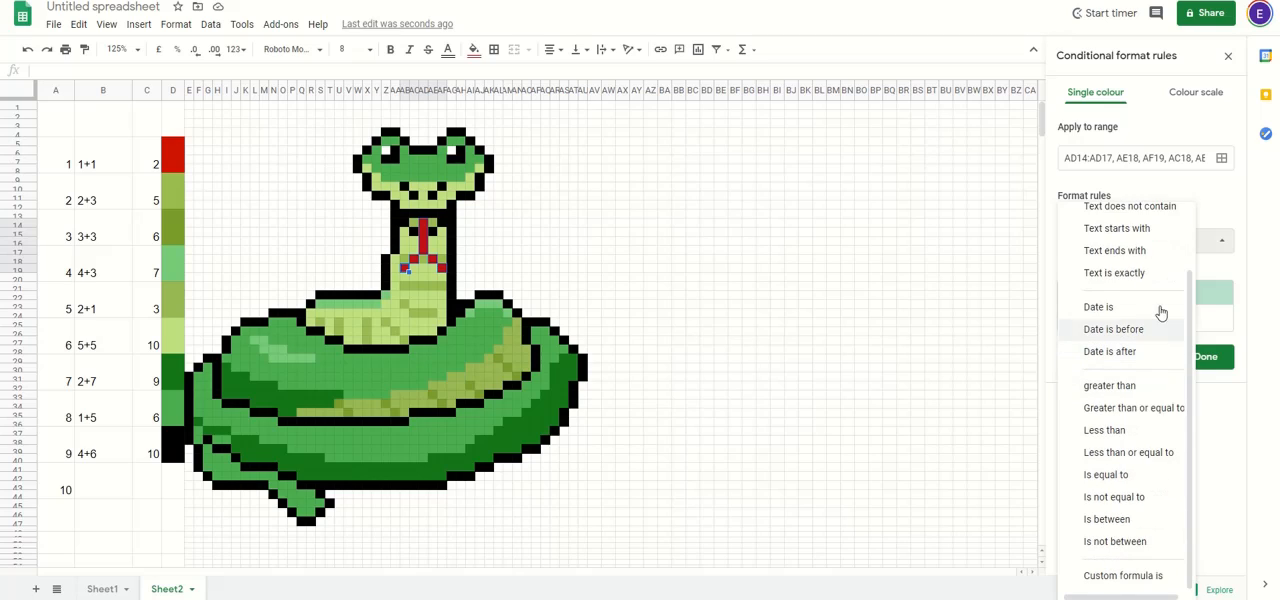
click(1134, 578)
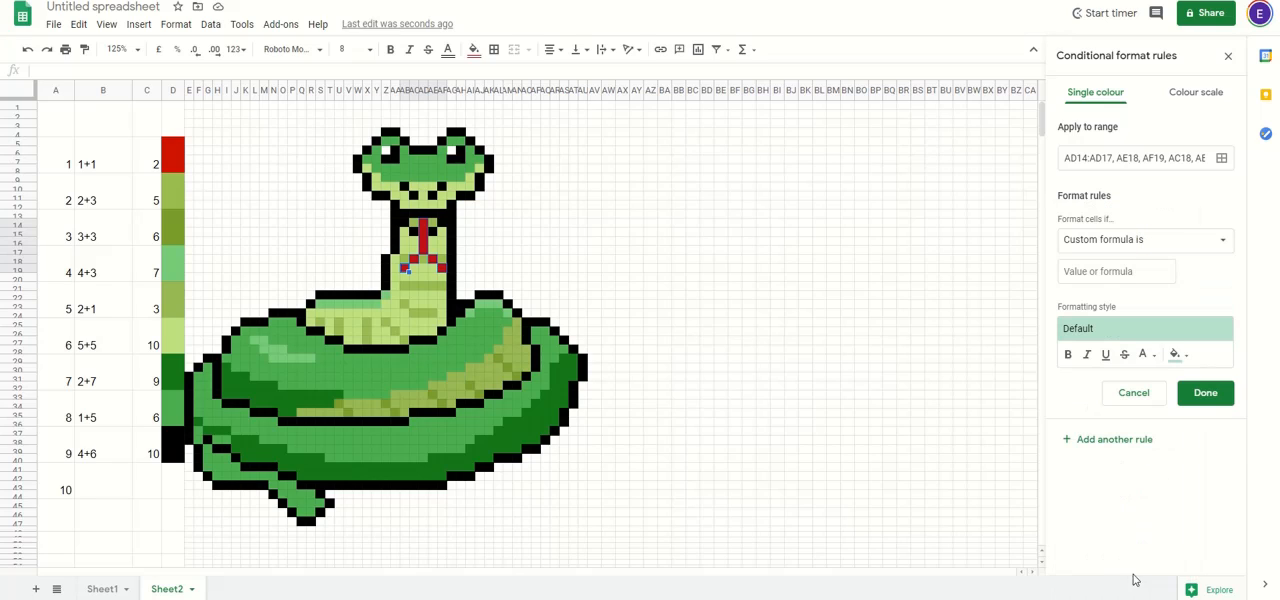
click(1114, 273)
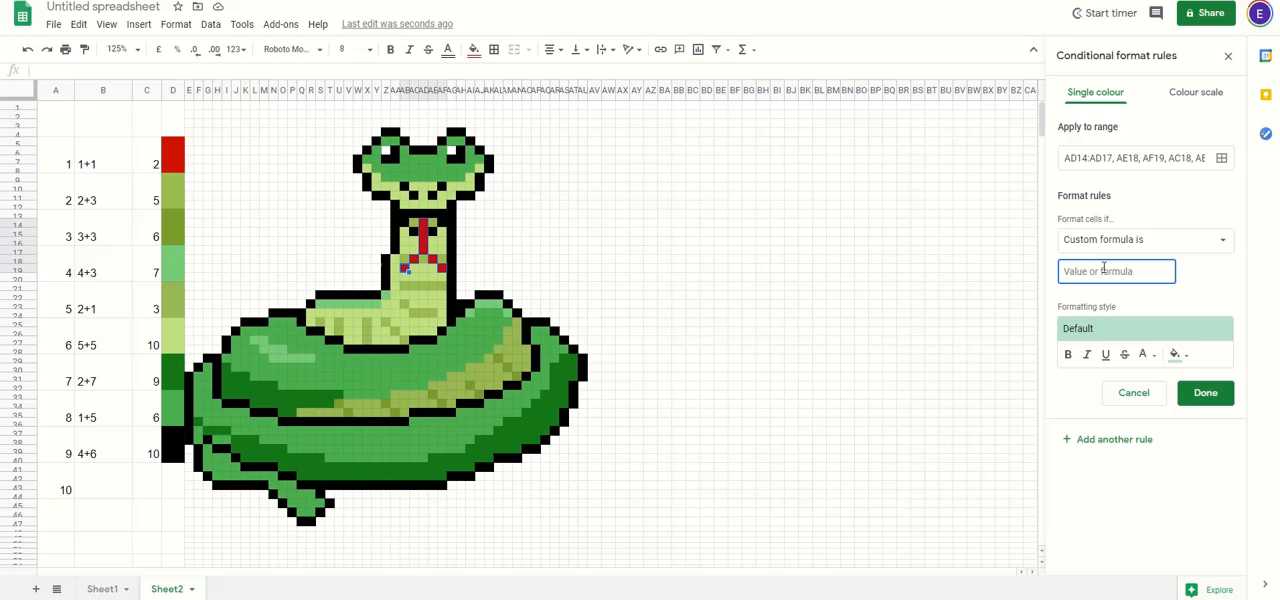
text(=)
click(152, 161)
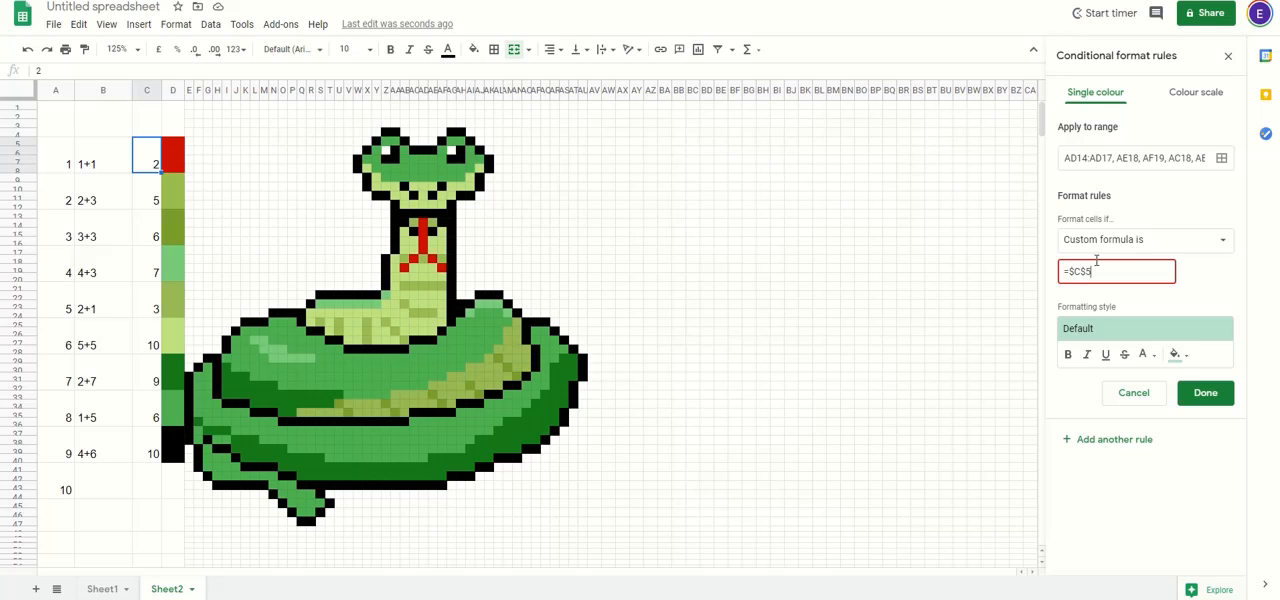
text(5)
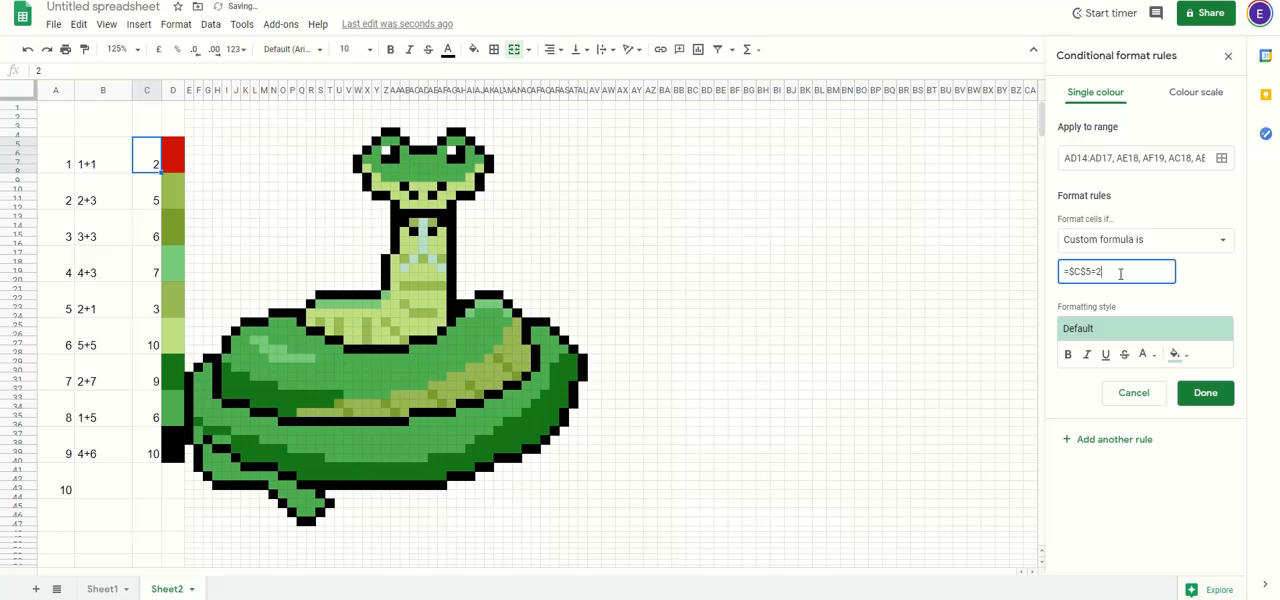
Step: Give the tongue rule the copied custom red #d50000 as its fill colour and save the rule
click(1185, 360)
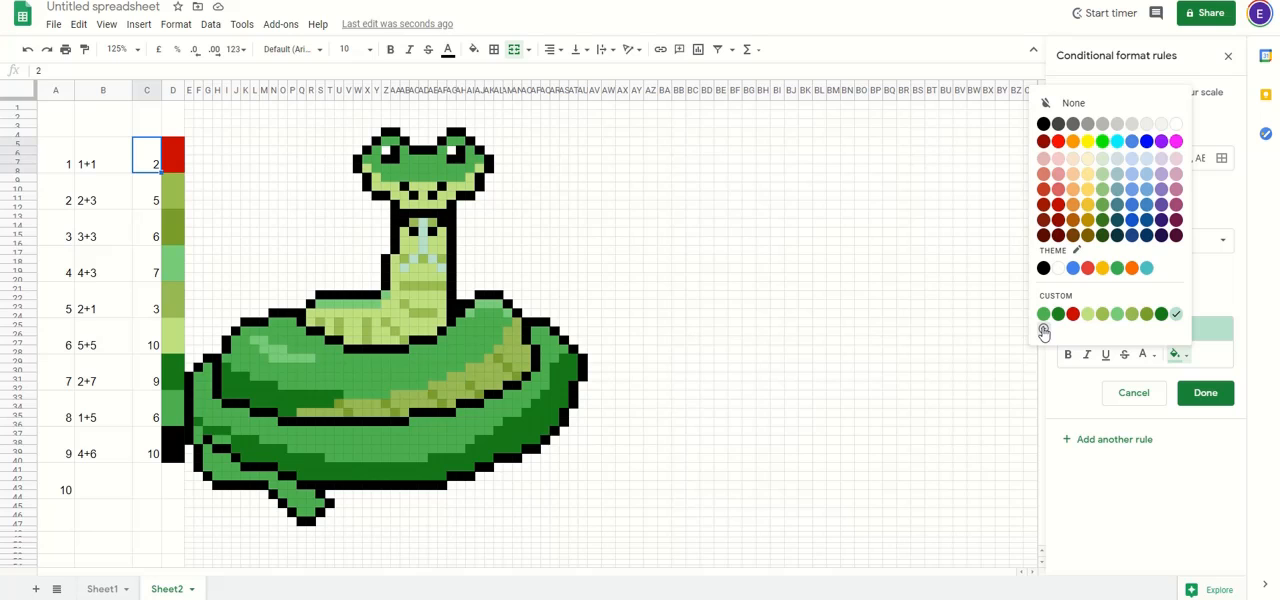
click(1043, 331)
click(645, 192)
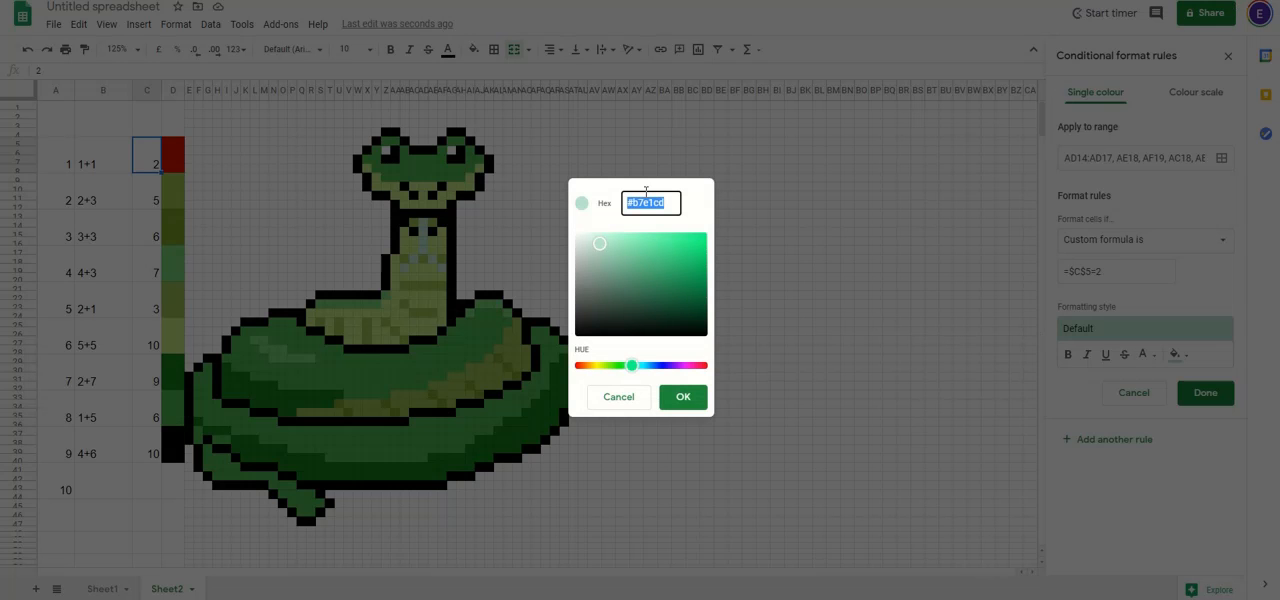
text(#ff0000)
click(683, 397)
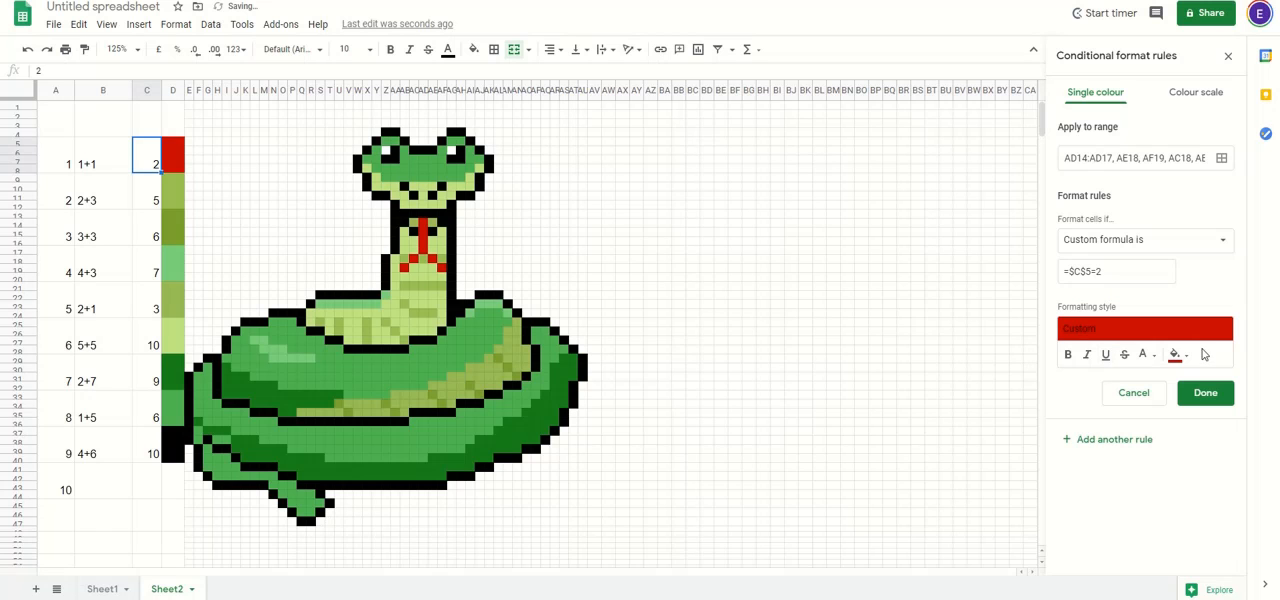
click(1226, 398)
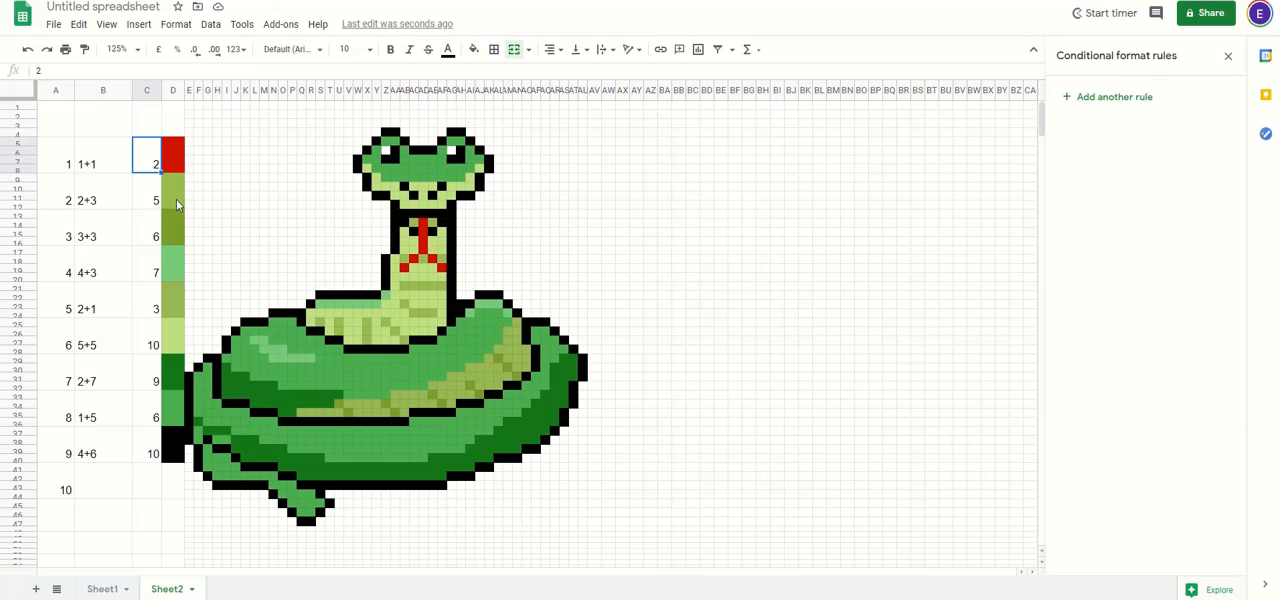
click(176, 199)
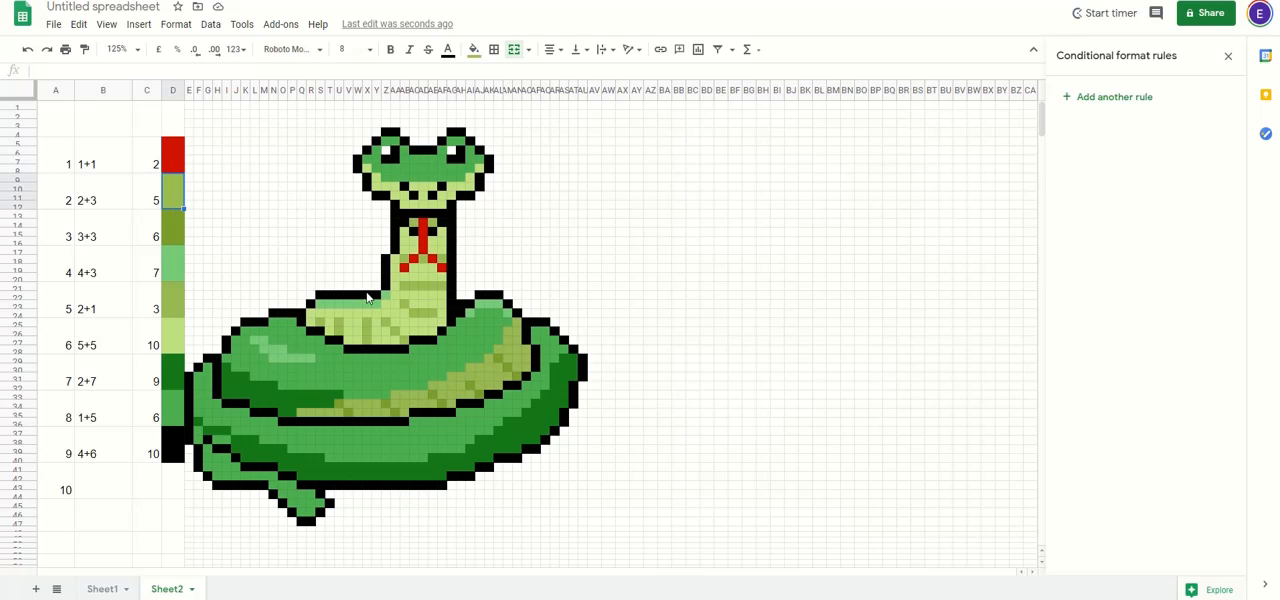
click(424, 283)
key(ctrl+v)
click(563, 275)
key(ctrl+z)
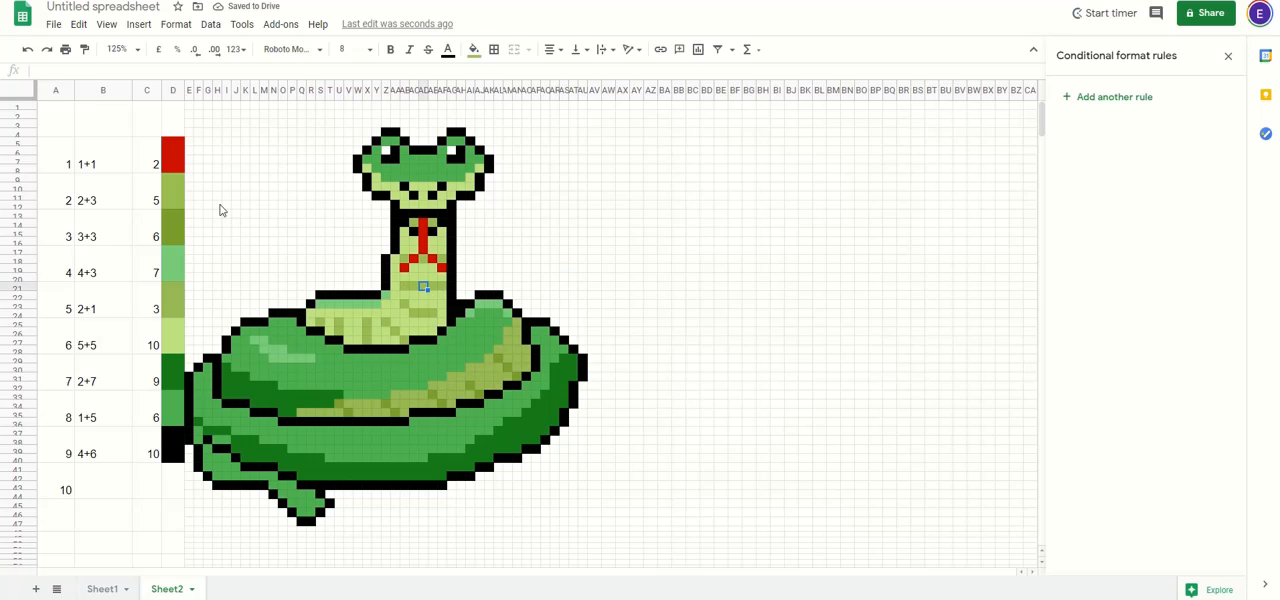
Step: Start a conditional formatting rule for the snake's olive body markings, applied to AB21:AF21, AB23, AC24:AE24, Z25, AA26 and AB27
click(1127, 99)
click(1221, 158)
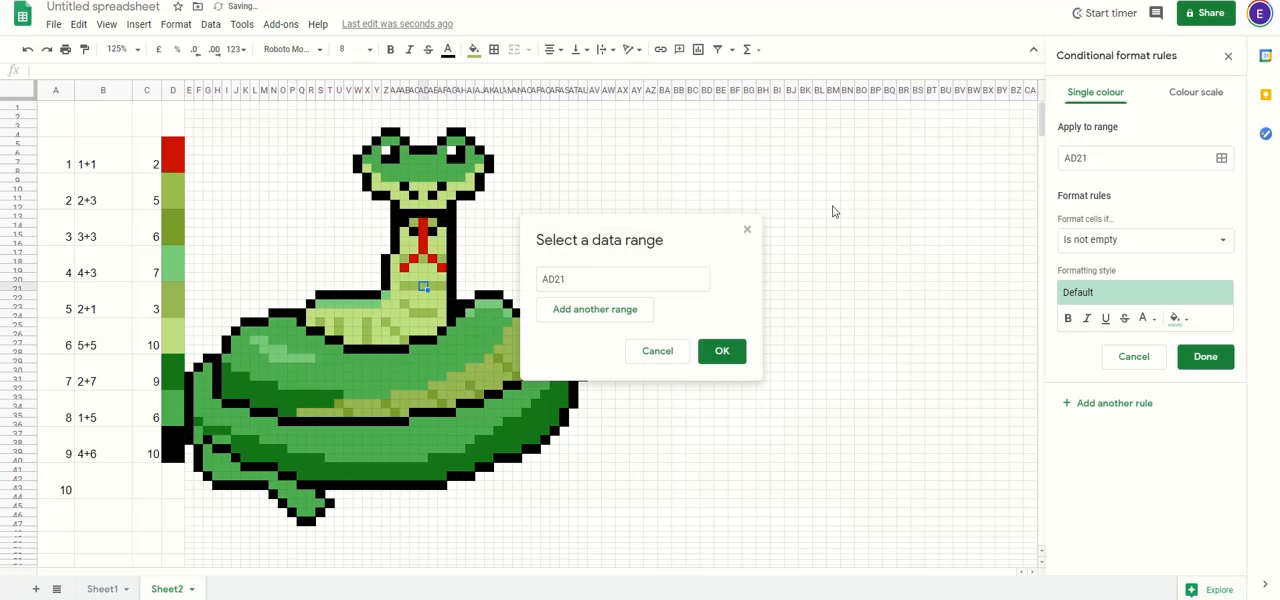
click(596, 282)
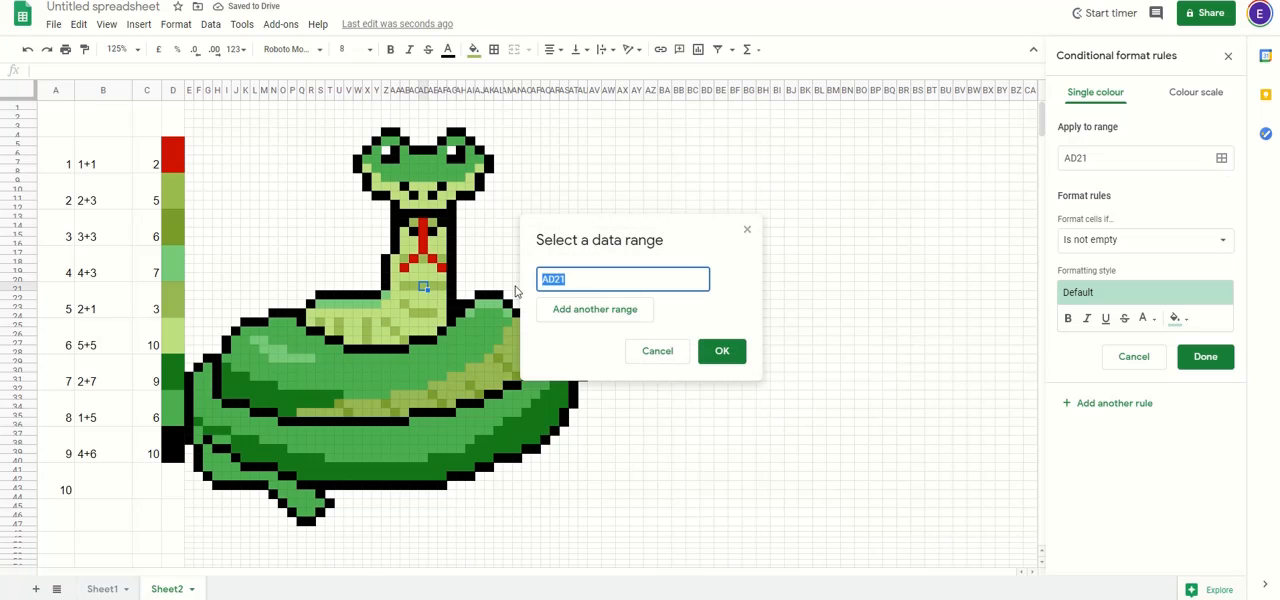
drag(405, 288, 434, 316)
ctrl+click(408, 306)
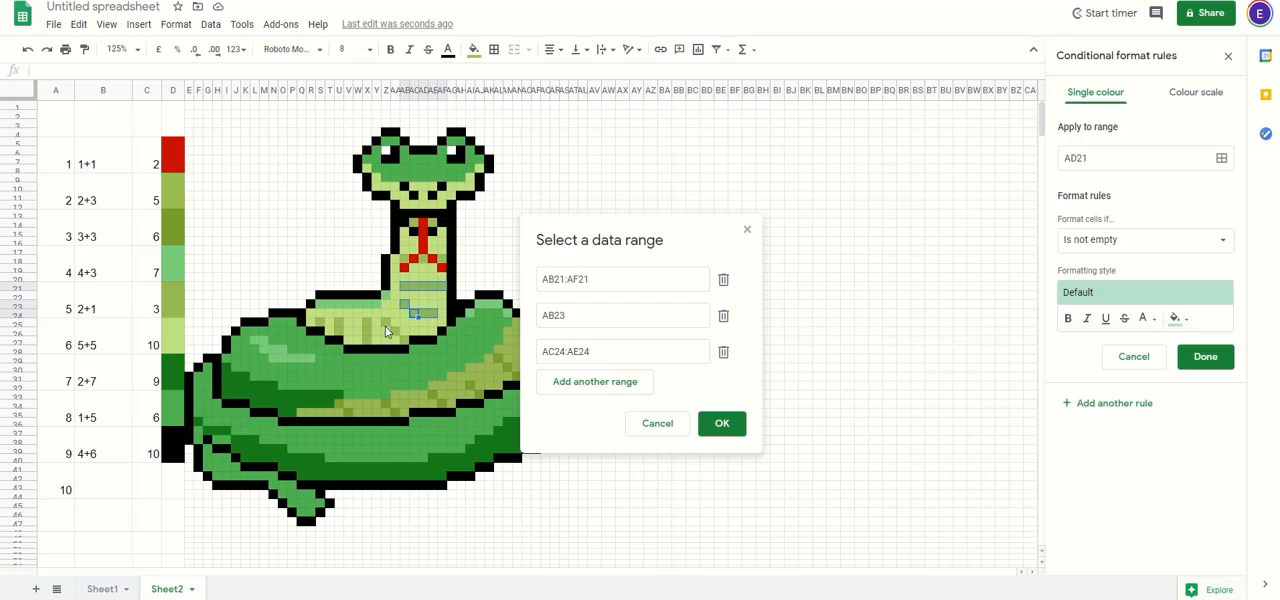
ctrl+click(391, 326)
ctrl+click(399, 333)
ctrl+click(407, 340)
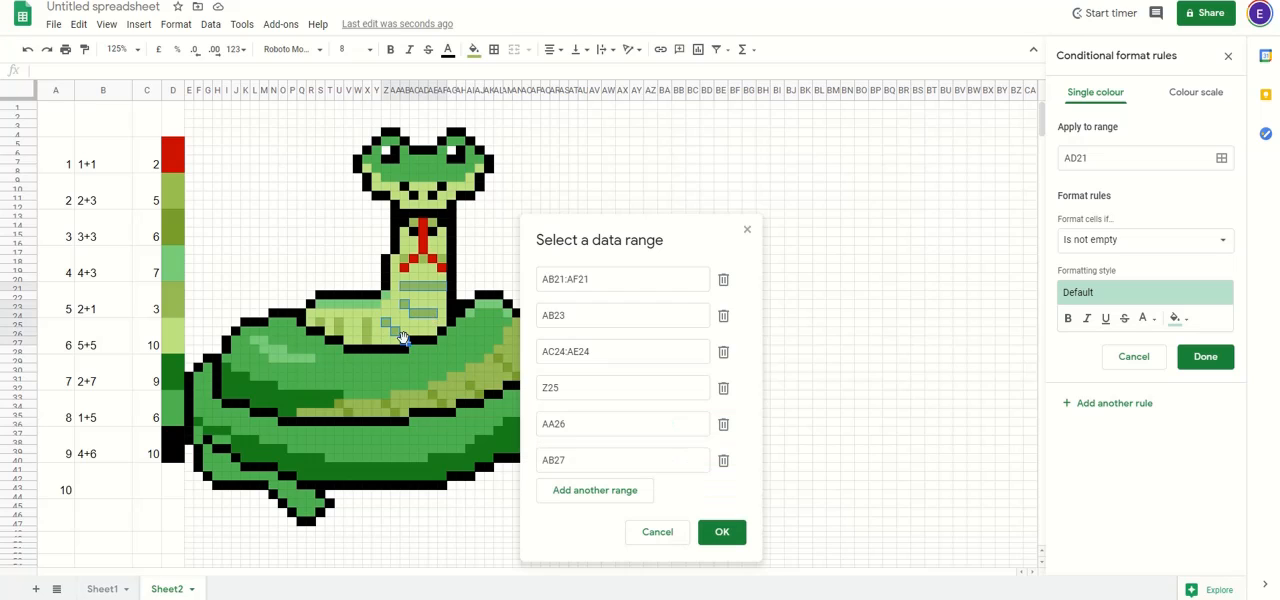
Step: Add X25:X27, U25:U26, S25, AD18, AF18, AB18, AC14 and AE14 to the olive rule's ranges and confirm them
drag(369, 330, 341, 333)
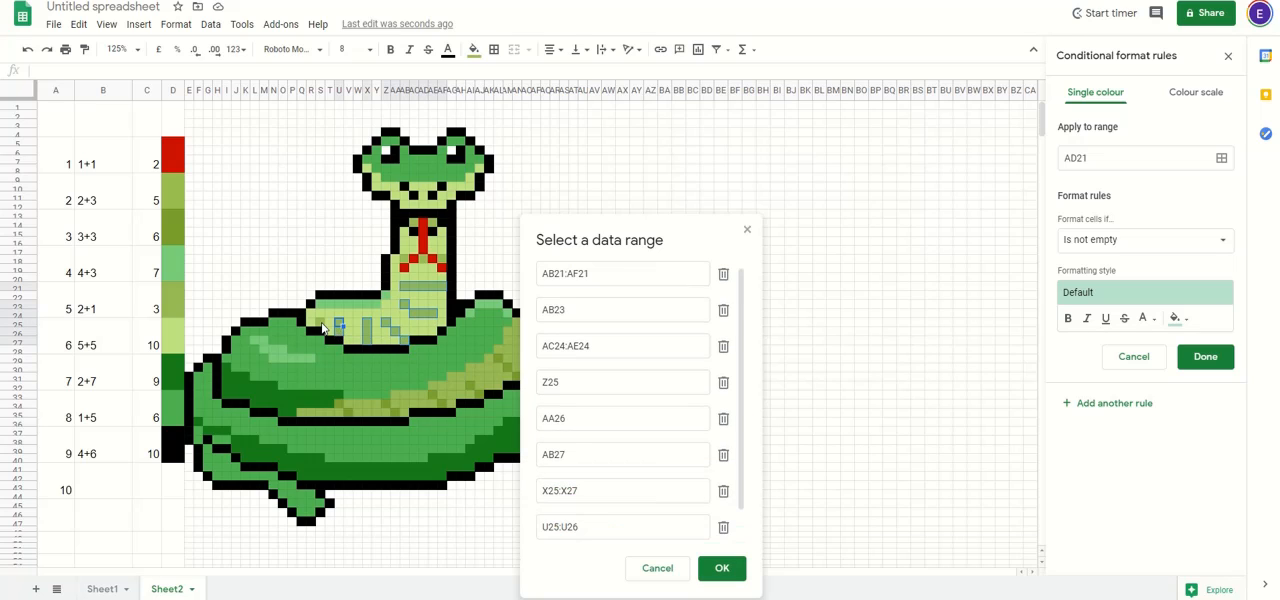
ctrl+click(322, 325)
ctrl+click(422, 265)
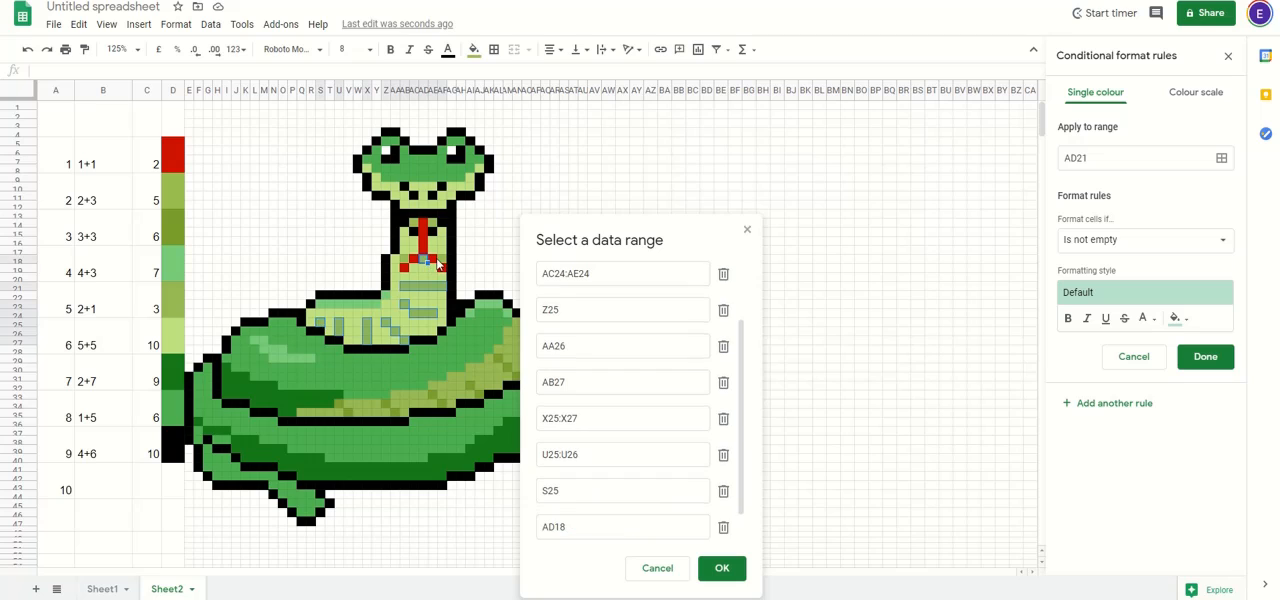
ctrl+click(440, 265)
ctrl+click(405, 258)
ctrl+click(413, 224)
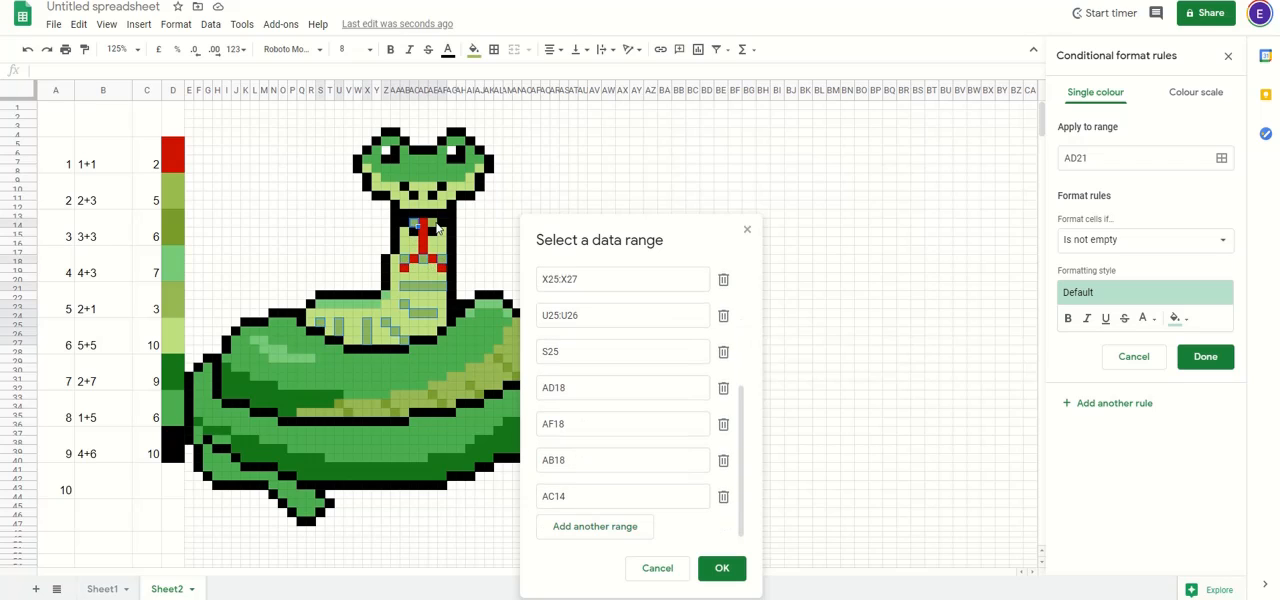
ctrl+click(436, 226)
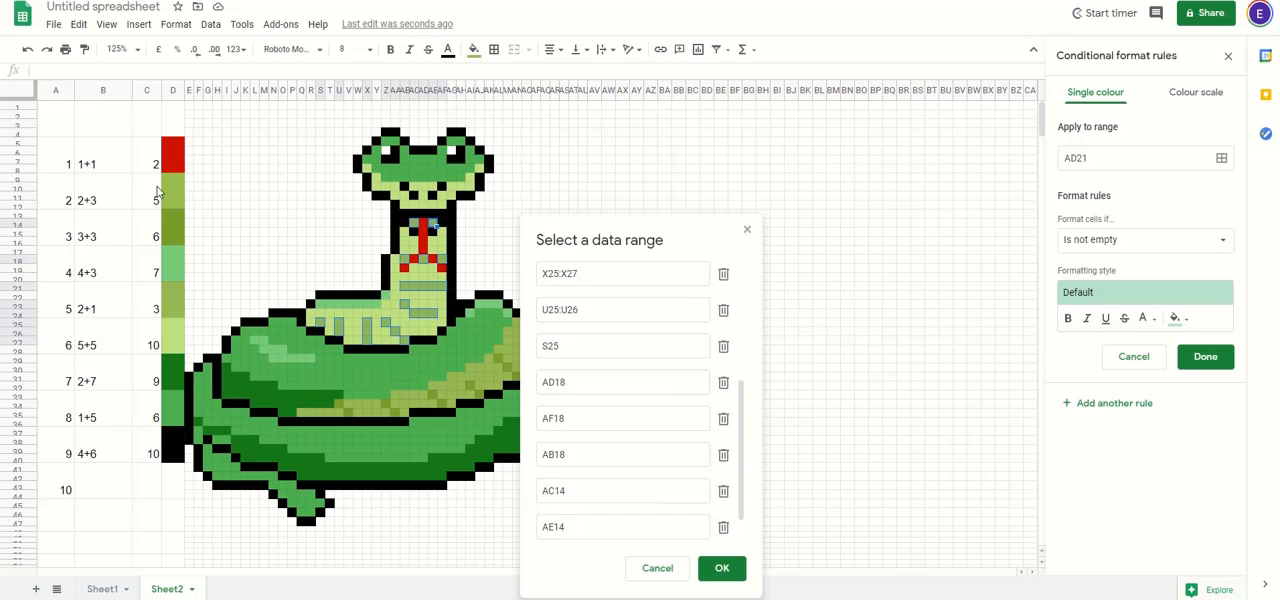
click(716, 568)
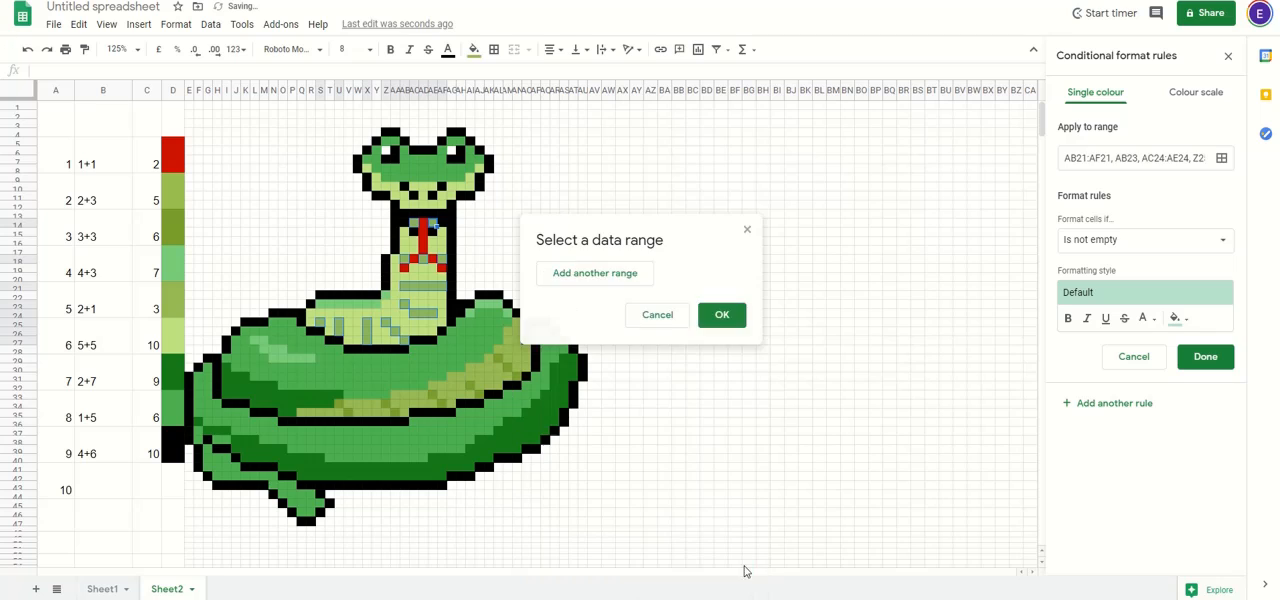
Step: Set the olive rule's condition to the custom formula =$C$9=5
click(1147, 245)
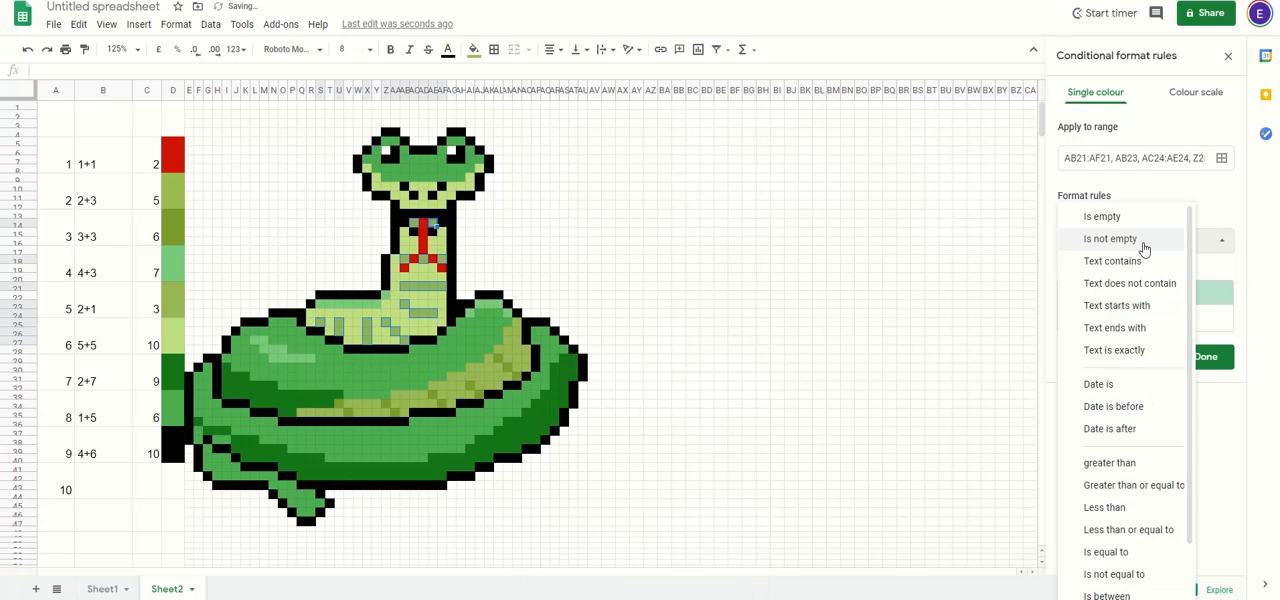
scroll(1150, 445, down, 3)
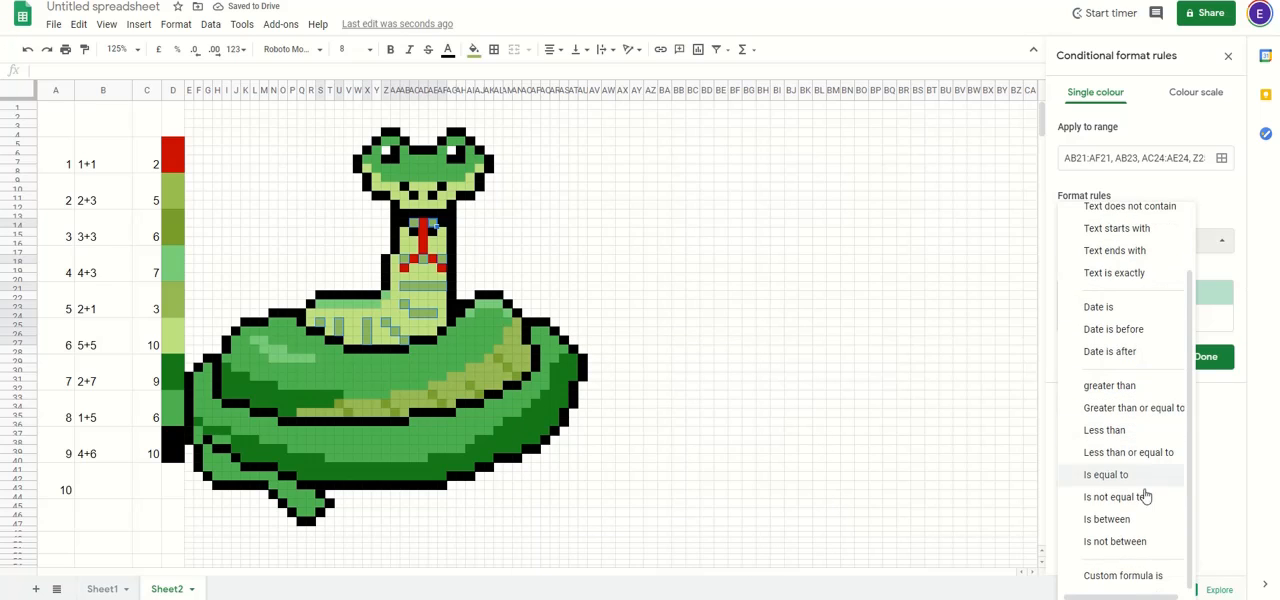
click(1110, 577)
click(1097, 265)
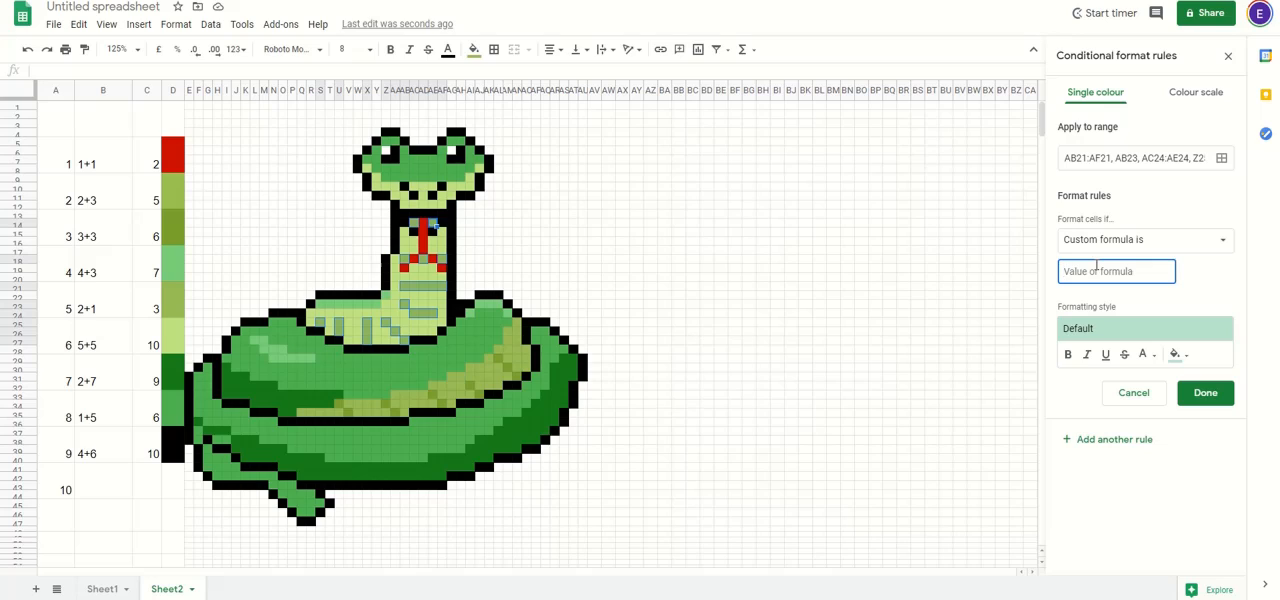
text(=)
text(=)
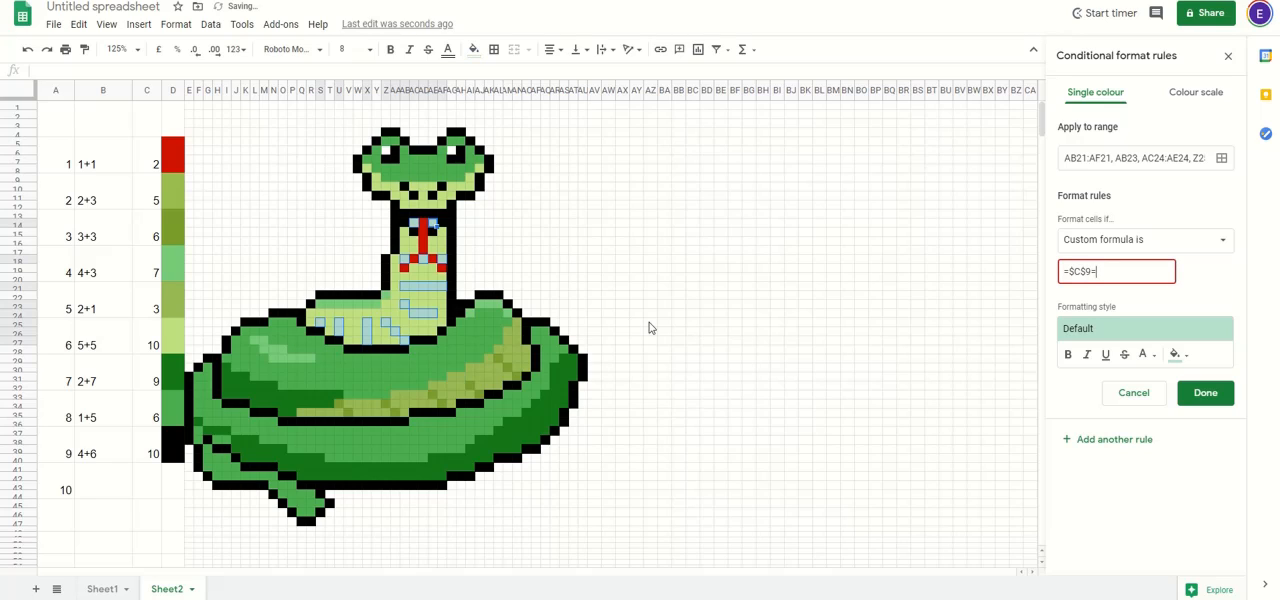
text(5)
Step: Copy the hex code of the olive fill from the colour key cell beside number 2 in column D
click(1182, 355)
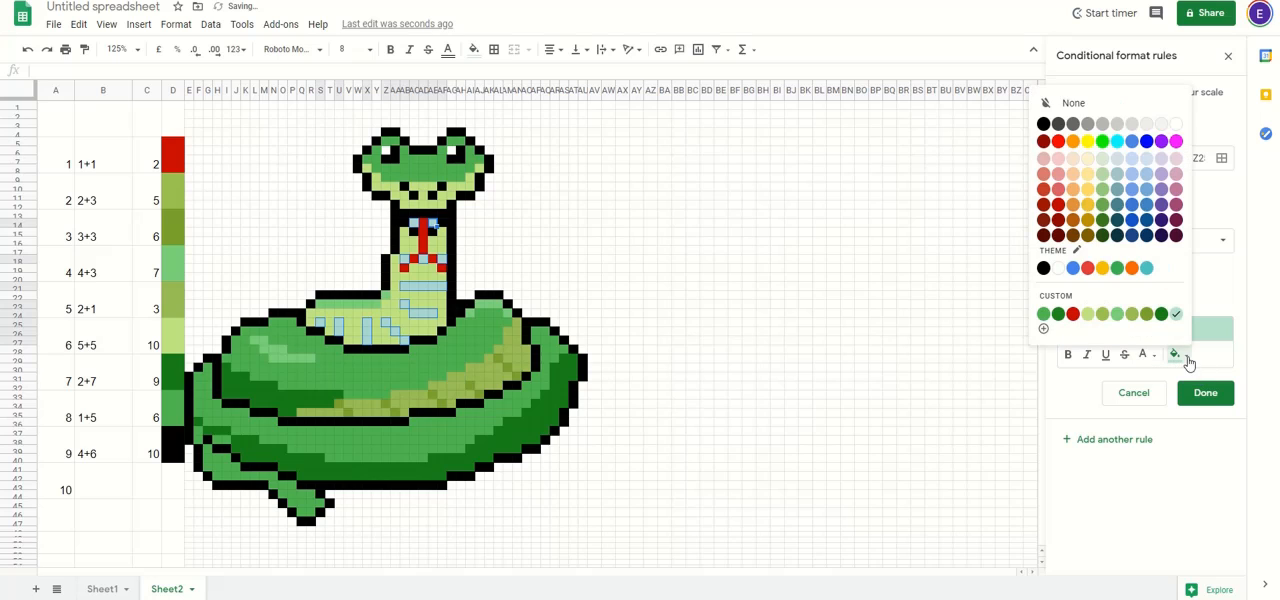
click(173, 202)
click(474, 49)
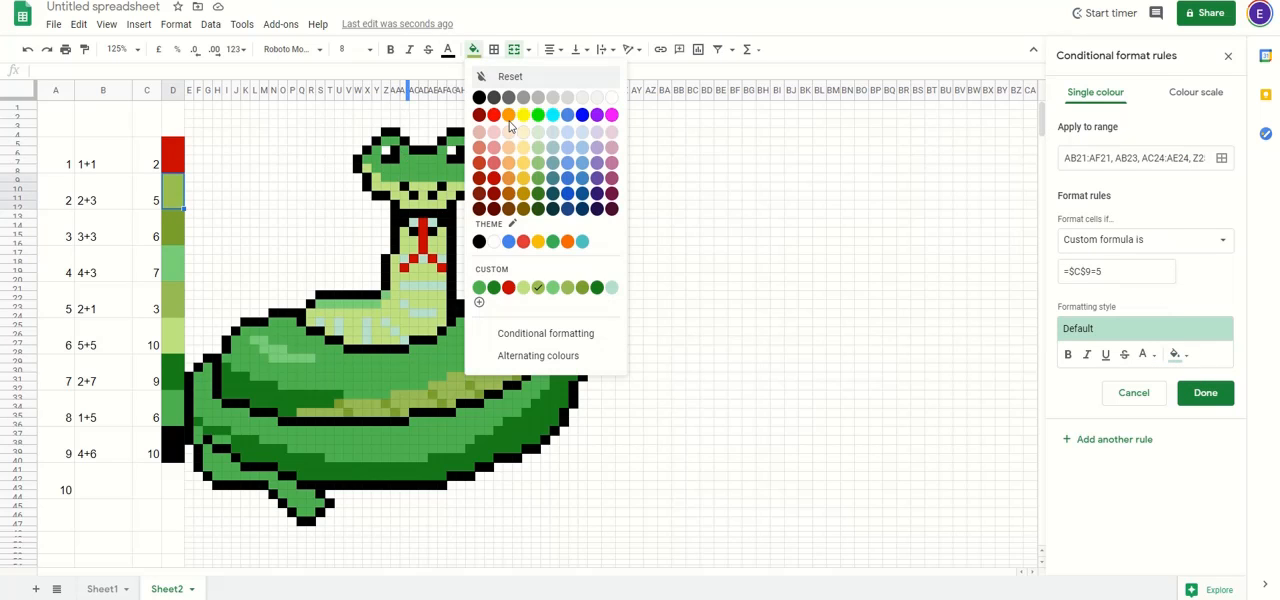
click(479, 302)
click(642, 202)
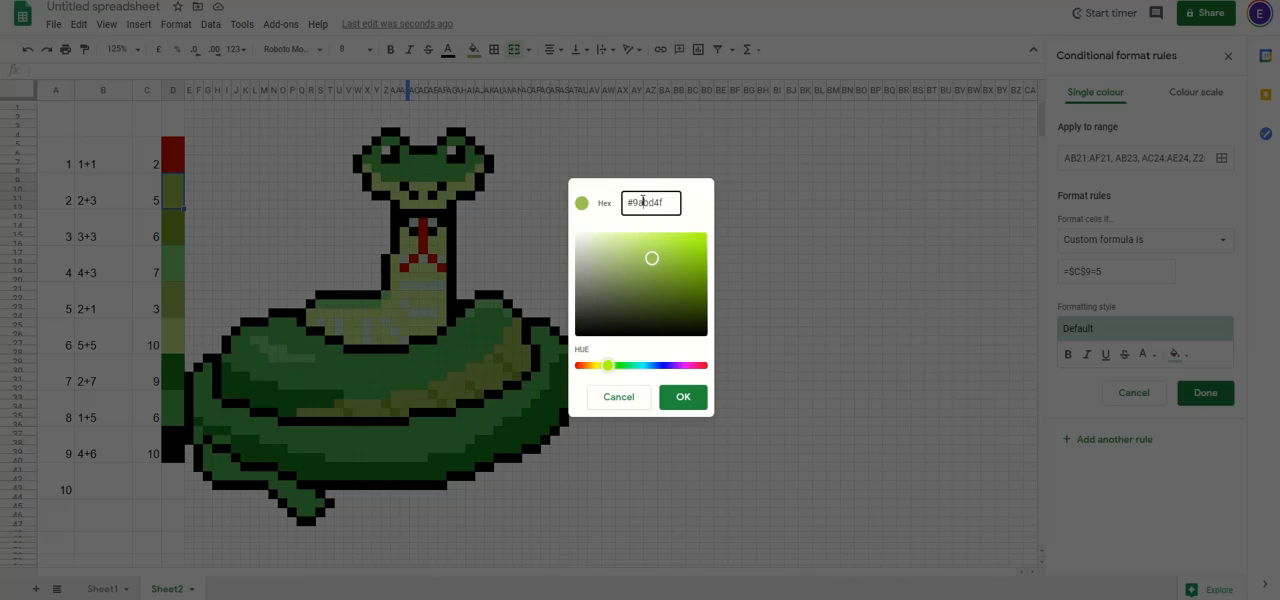
triple_click(642, 202)
key(ctrl+c)
click(683, 397)
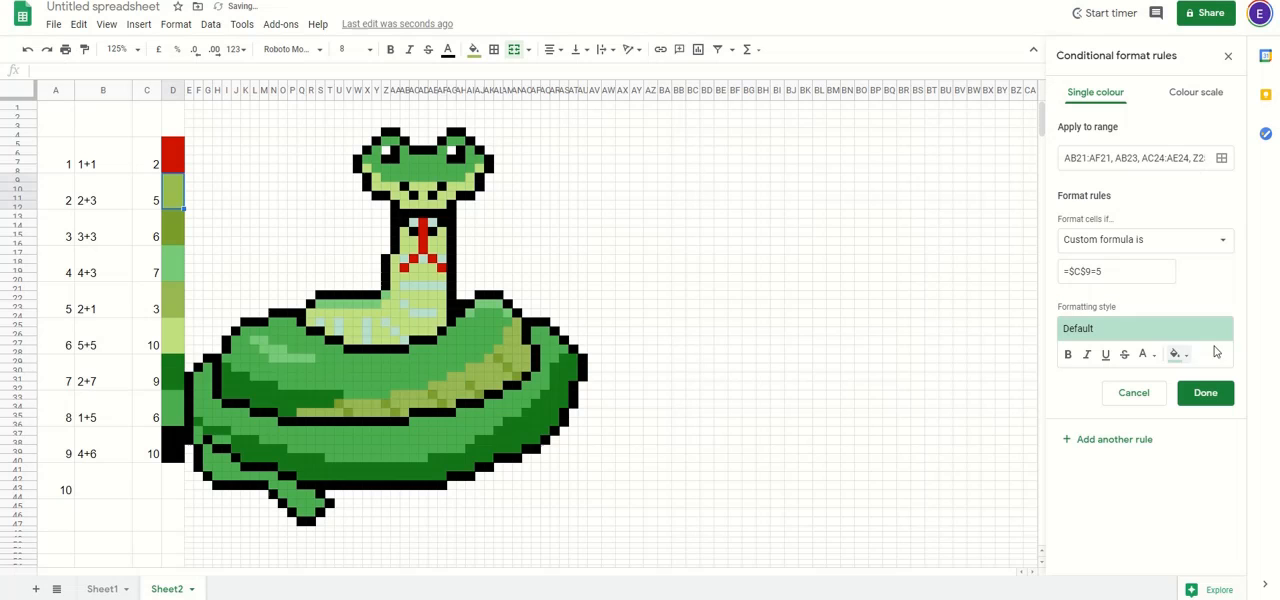
Step: Give the olive rule the copied custom colour #9abd4f as its fill and save the rule
click(1187, 356)
click(1189, 360)
click(1196, 336)
click(1208, 326)
click(1184, 356)
click(1042, 329)
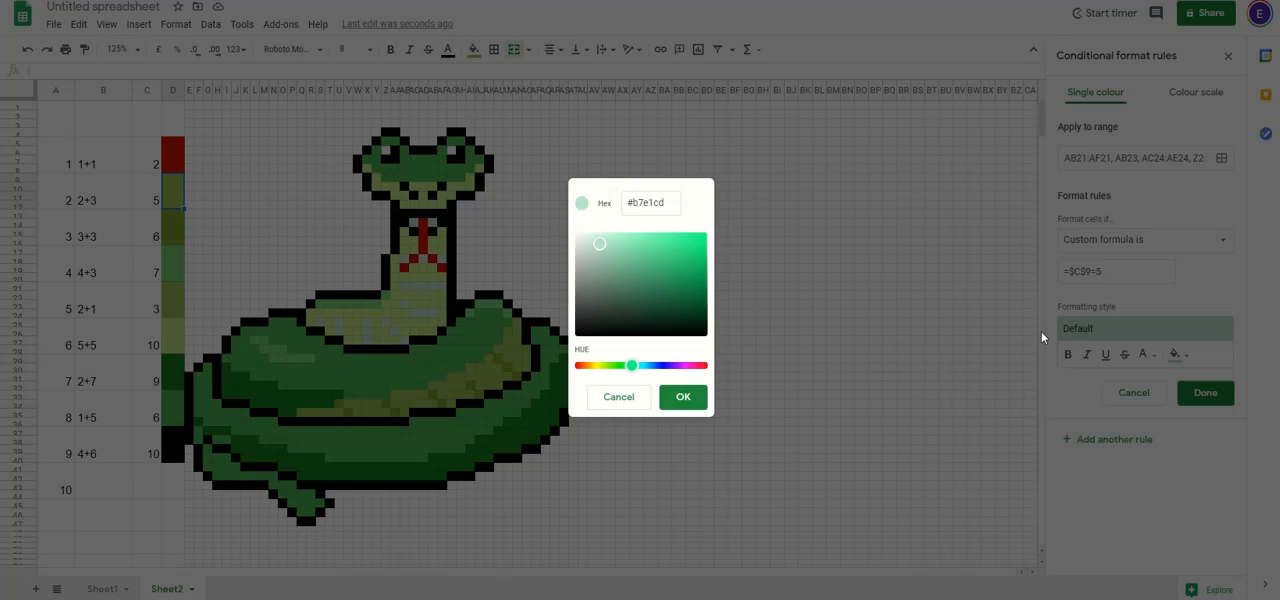
double_click(643, 203)
key(ctrl+v)
drag(638, 203, 629, 202)
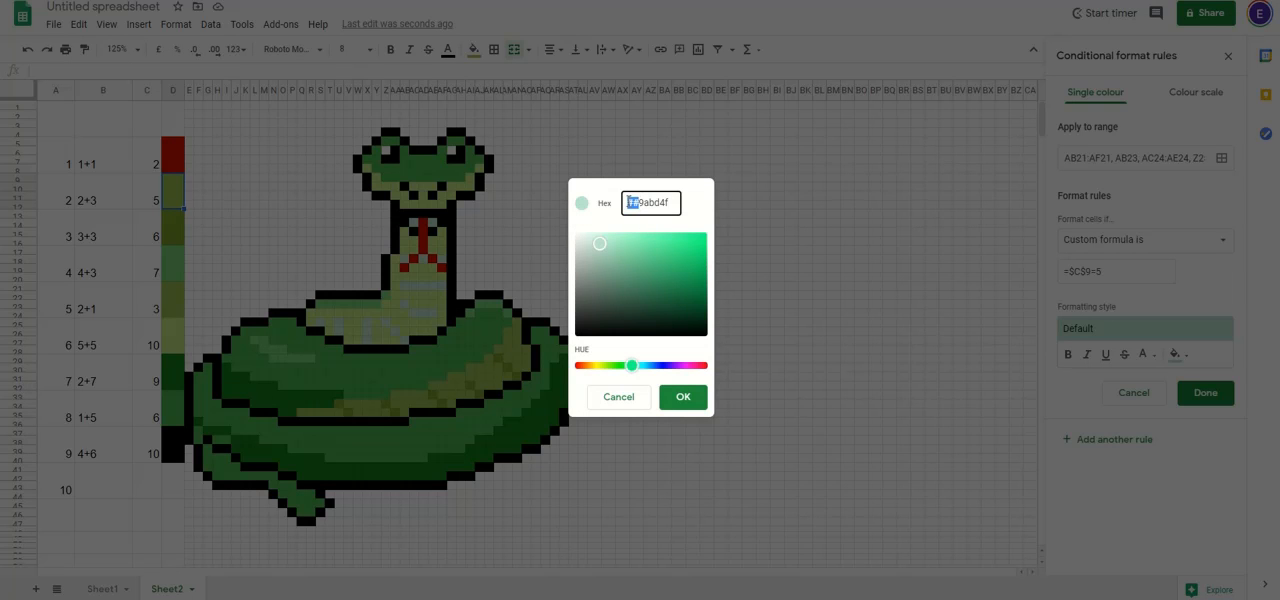
key(BackSpace)
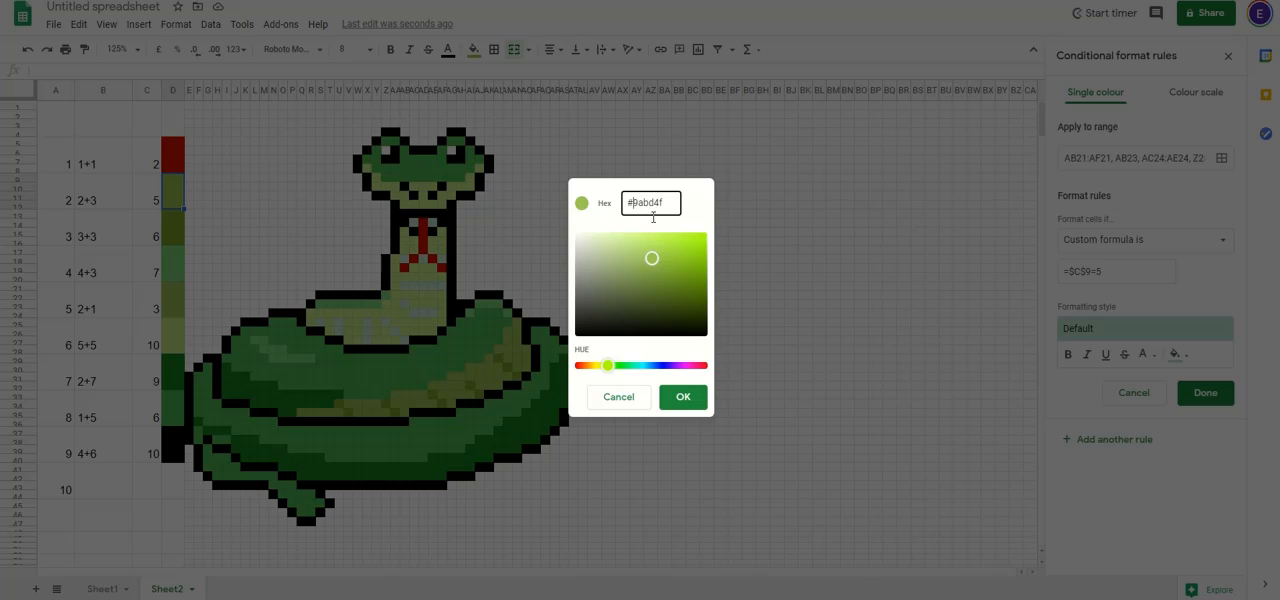
click(680, 396)
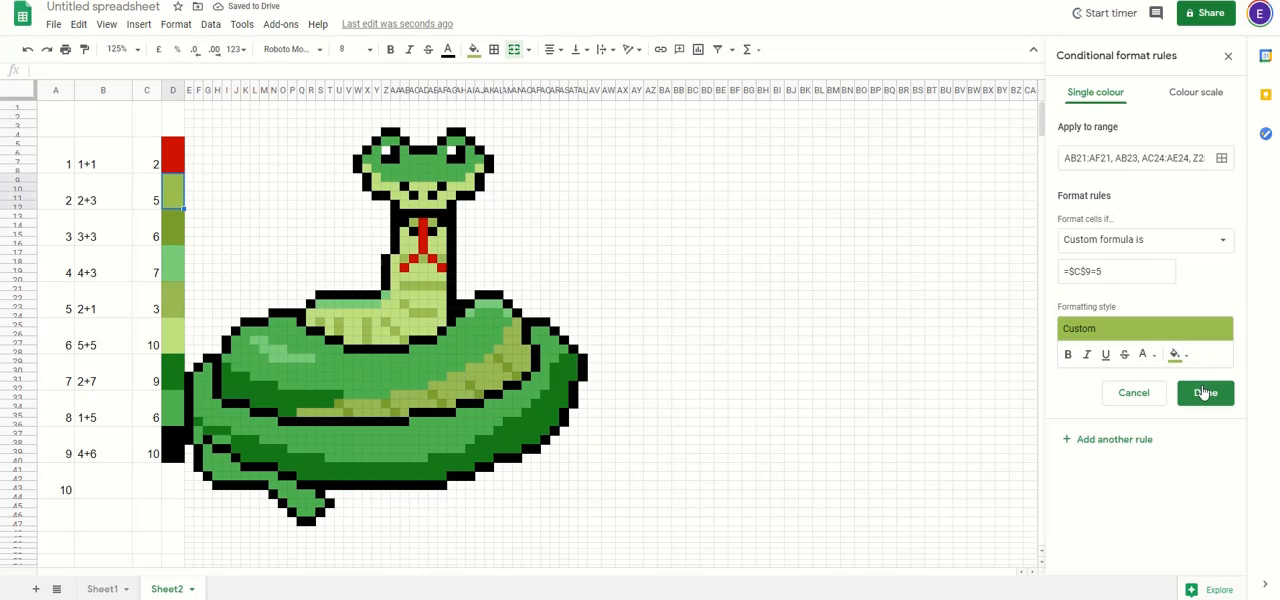
click(1204, 393)
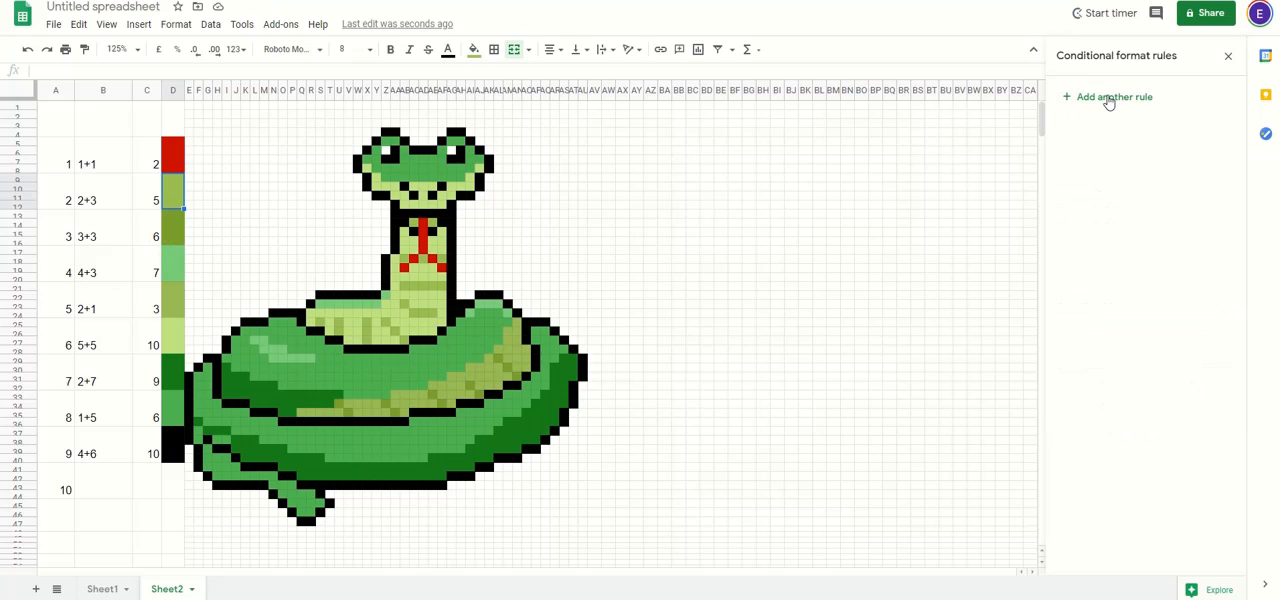
Step: Copy the hex code of the dark olive fill from the colour key cell beside number 3 in column D
click(181, 230)
click(474, 49)
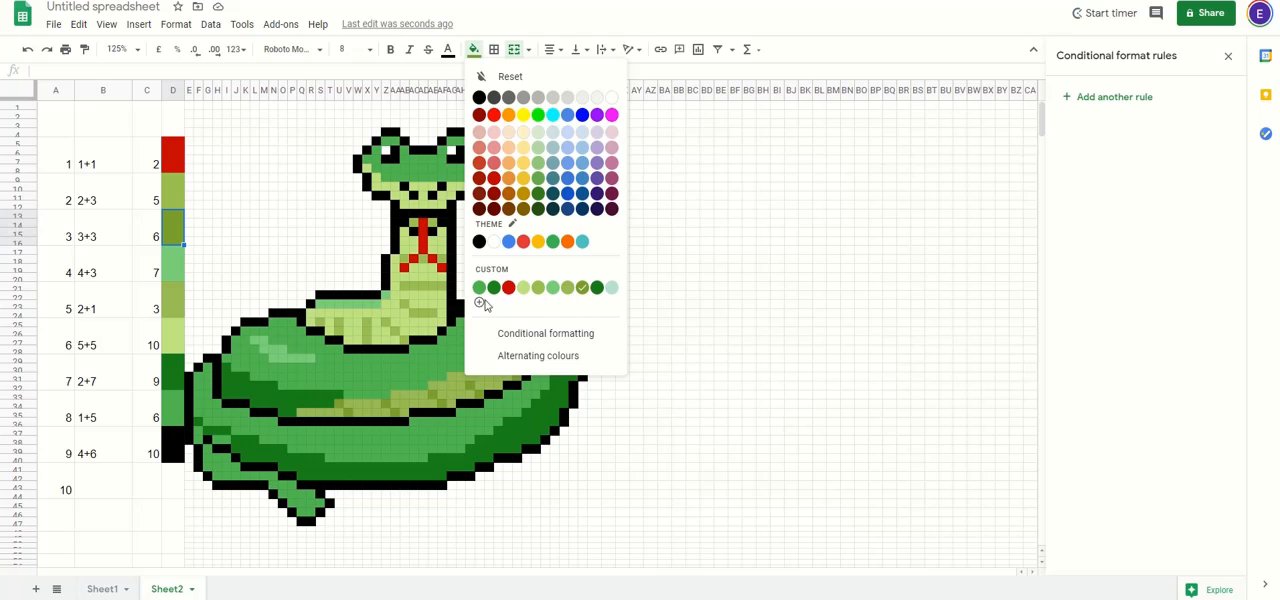
click(587, 289)
click(474, 49)
click(479, 306)
double_click(648, 203)
key(ctrl+c)
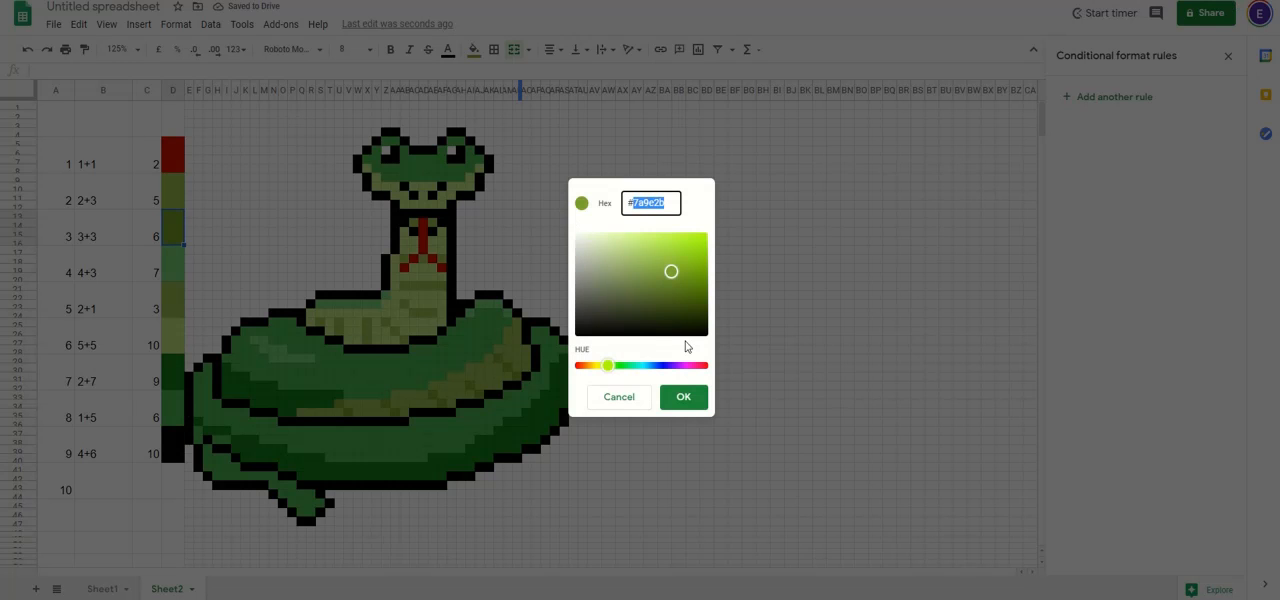
click(692, 402)
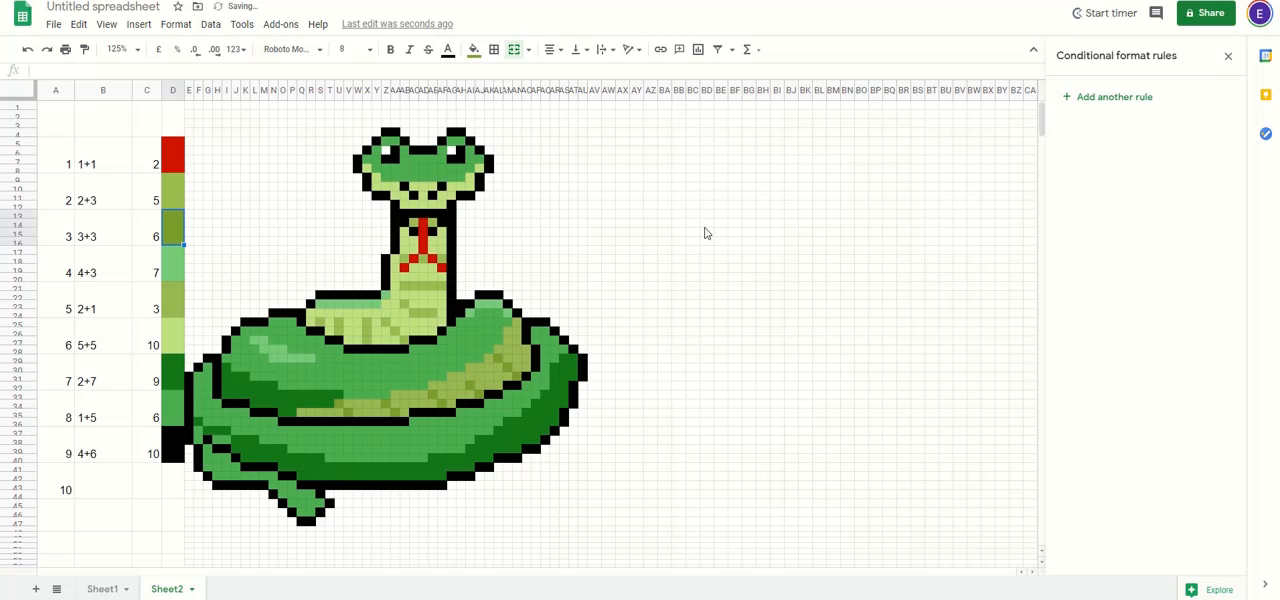
Step: Start a conditional formatting rule for the dark olive pixels on the coil's belly stripe, applied to AL29, AM30, AN31, AI32 and AJ33
click(1108, 99)
click(1126, 242)
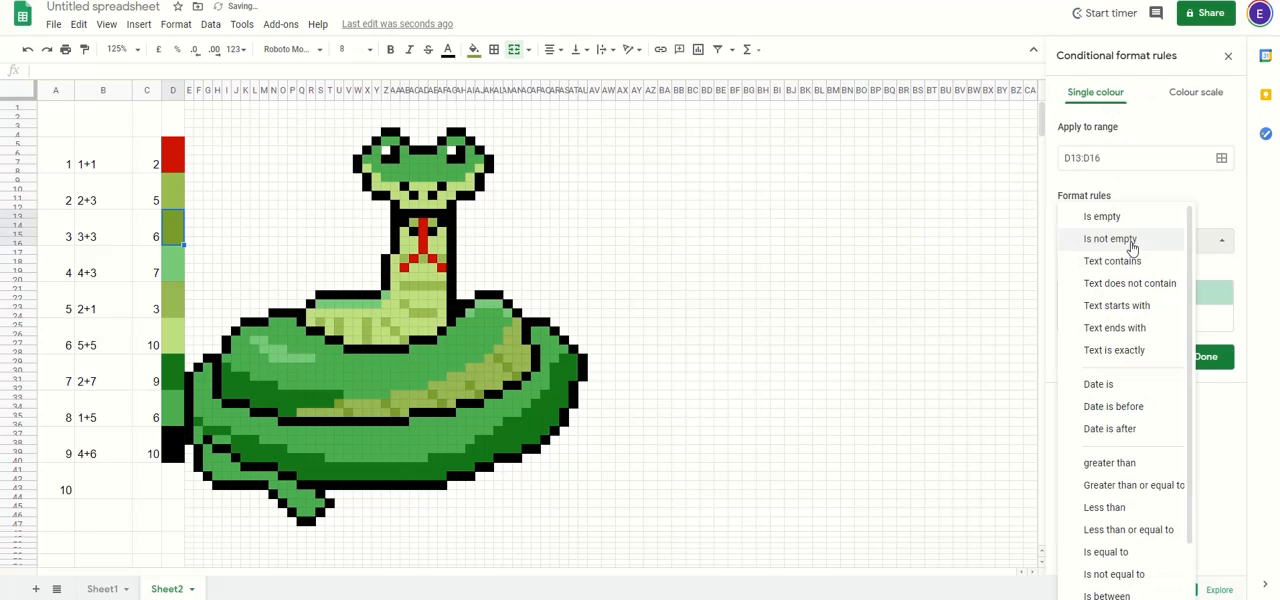
click(1221, 157)
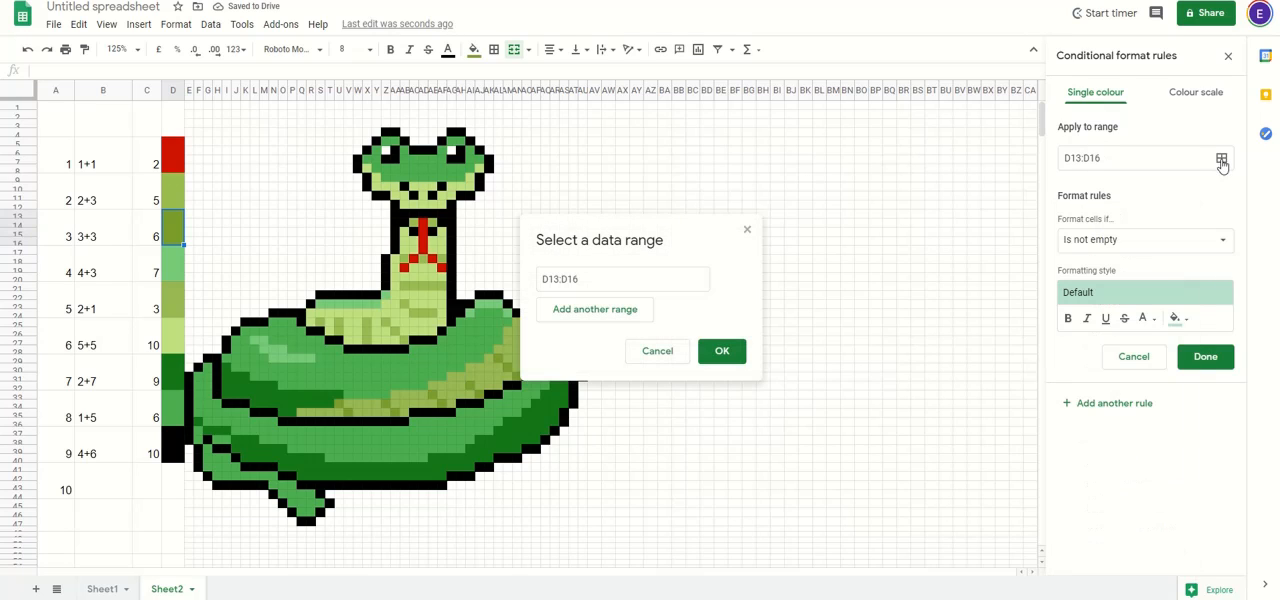
click(616, 280)
key(BackSpace)
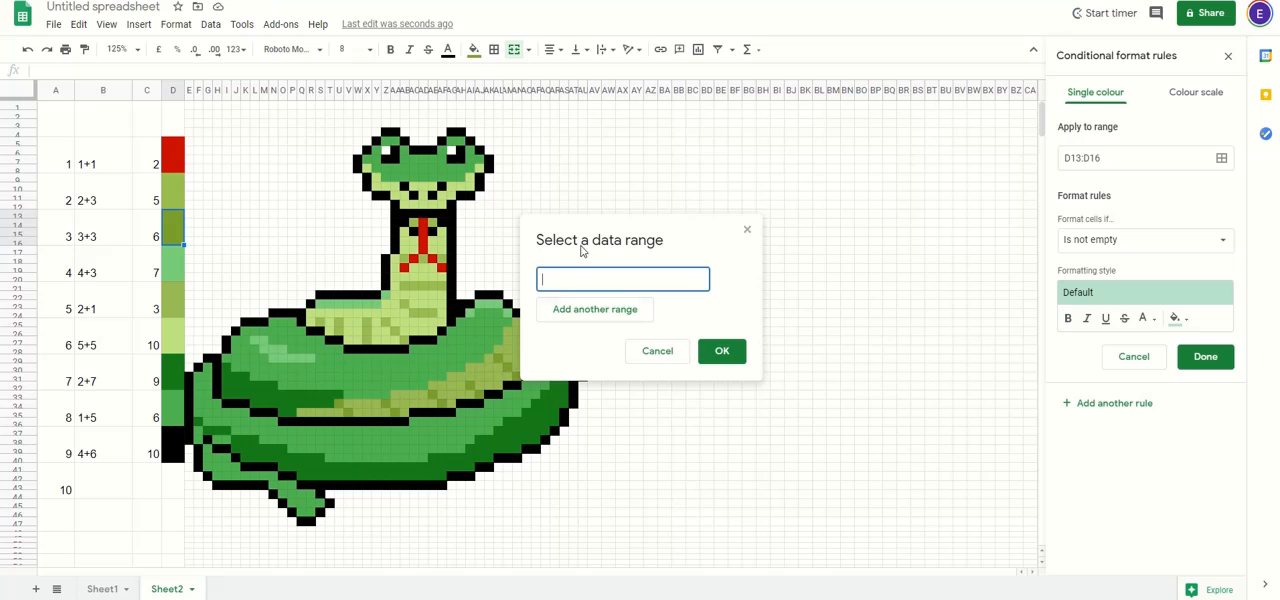
drag(586, 249, 678, 181)
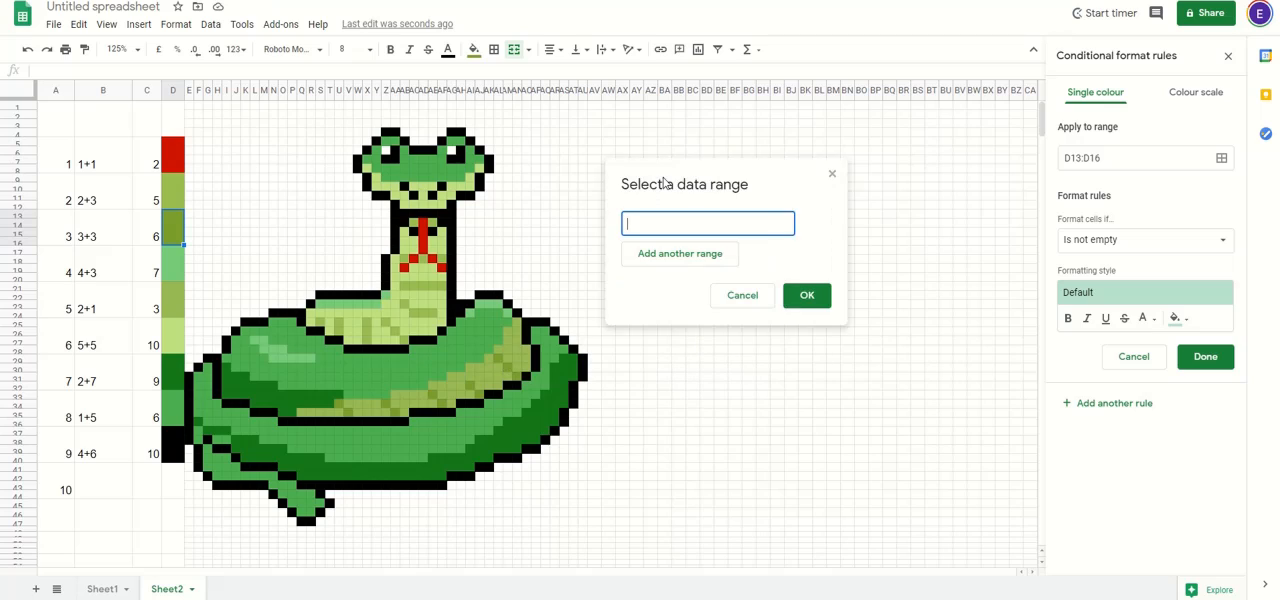
click(498, 361)
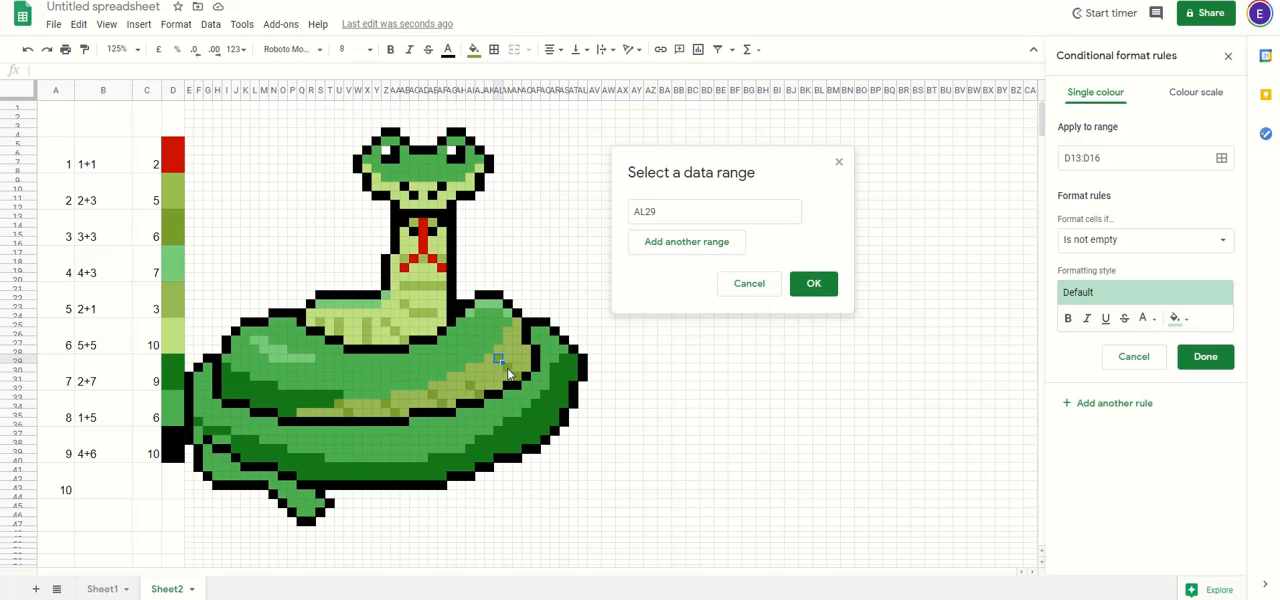
ctrl+click(506, 369)
ctrl+click(514, 377)
ctrl+click(473, 385)
ctrl+click(481, 393)
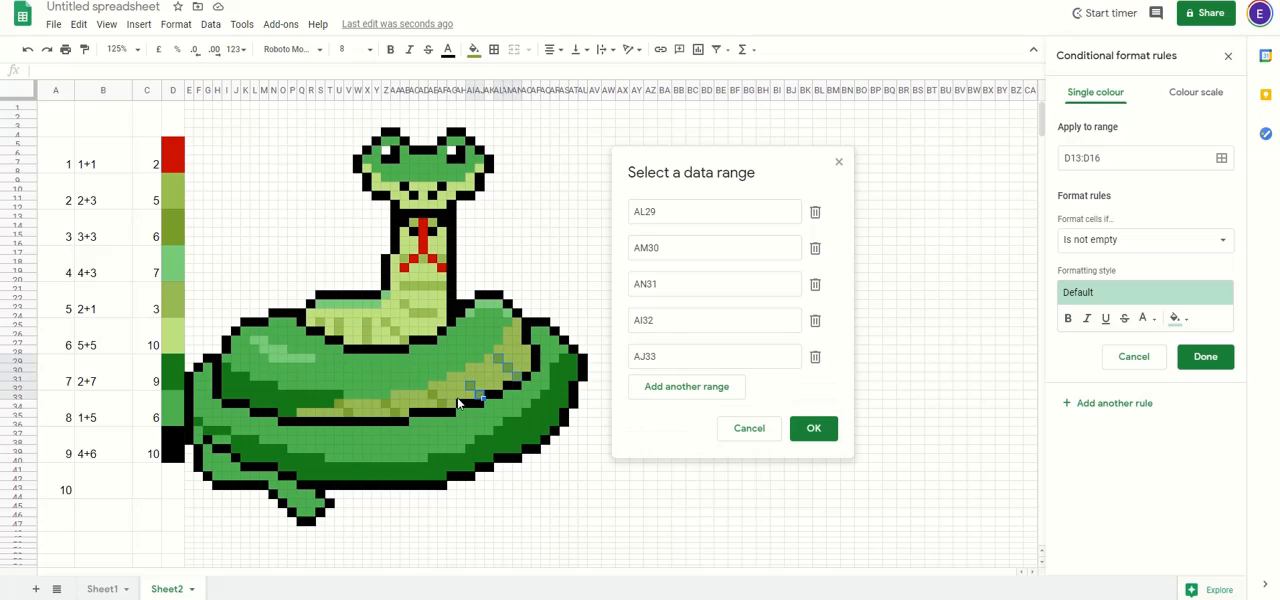
Step: Add AE33, AF34, Z34, AA35, U34 and V35 to the dark olive rule's ranges and confirm them
ctrl+click(433, 395)
ctrl+click(441, 405)
ctrl+click(388, 404)
ctrl+click(397, 414)
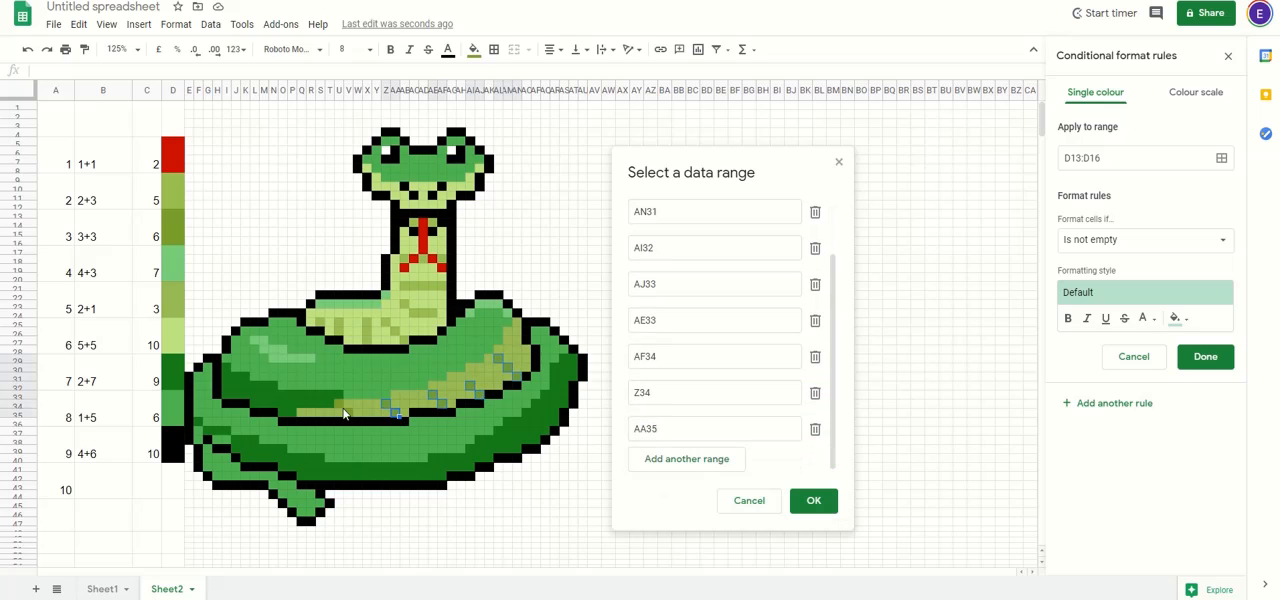
ctrl+click(344, 414)
click(813, 500)
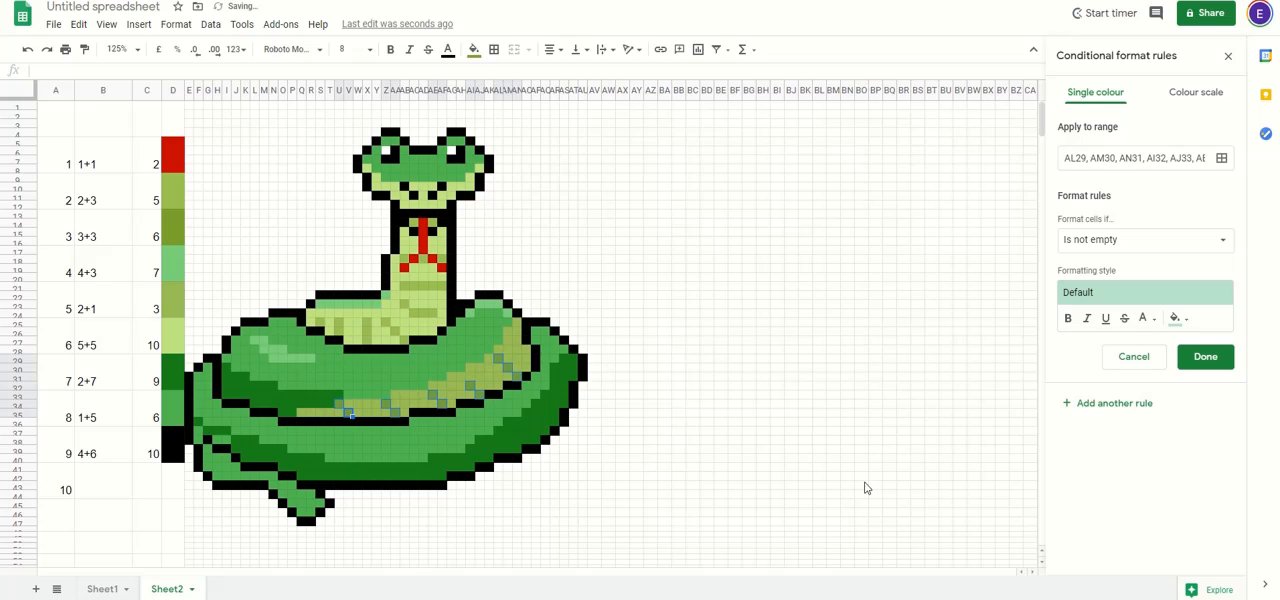
Step: Set the dark olive rule's condition to the custom formula =$C$13=6
click(1177, 250)
scroll(1155, 357, down, 2)
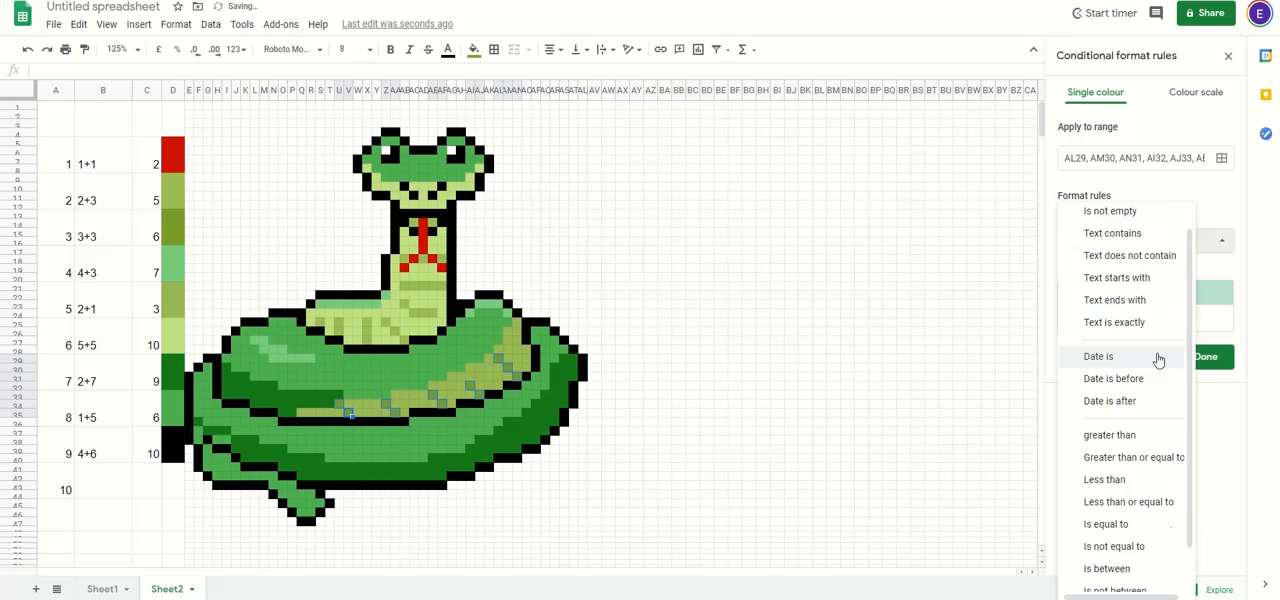
click(1123, 575)
click(1115, 271)
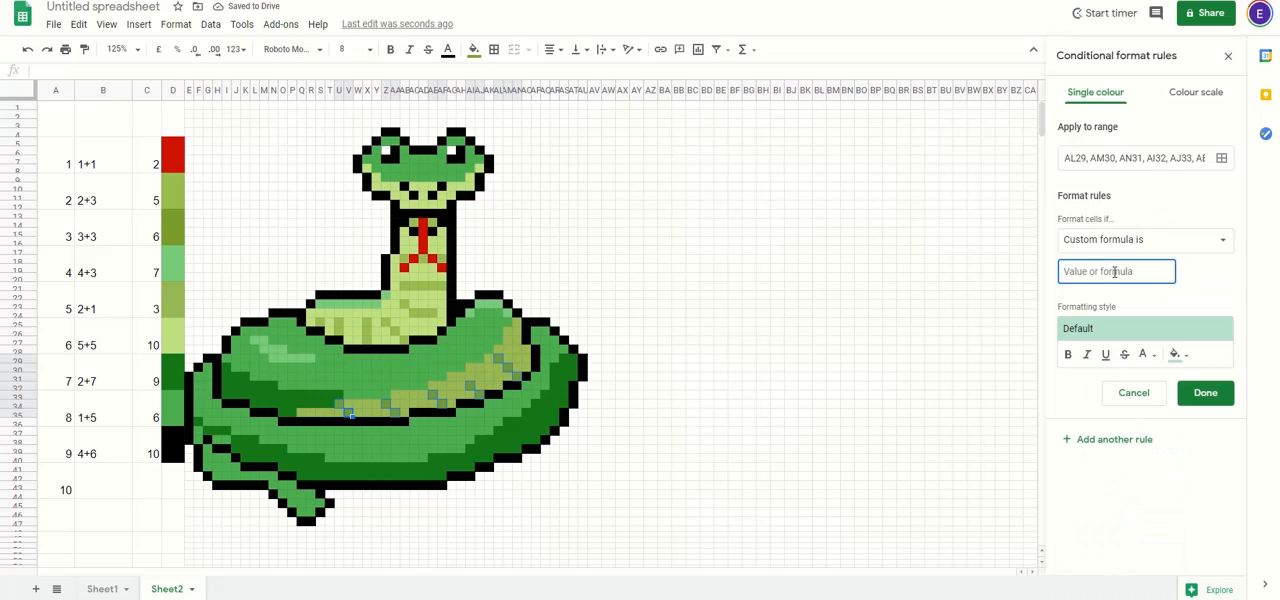
text(=$C$)
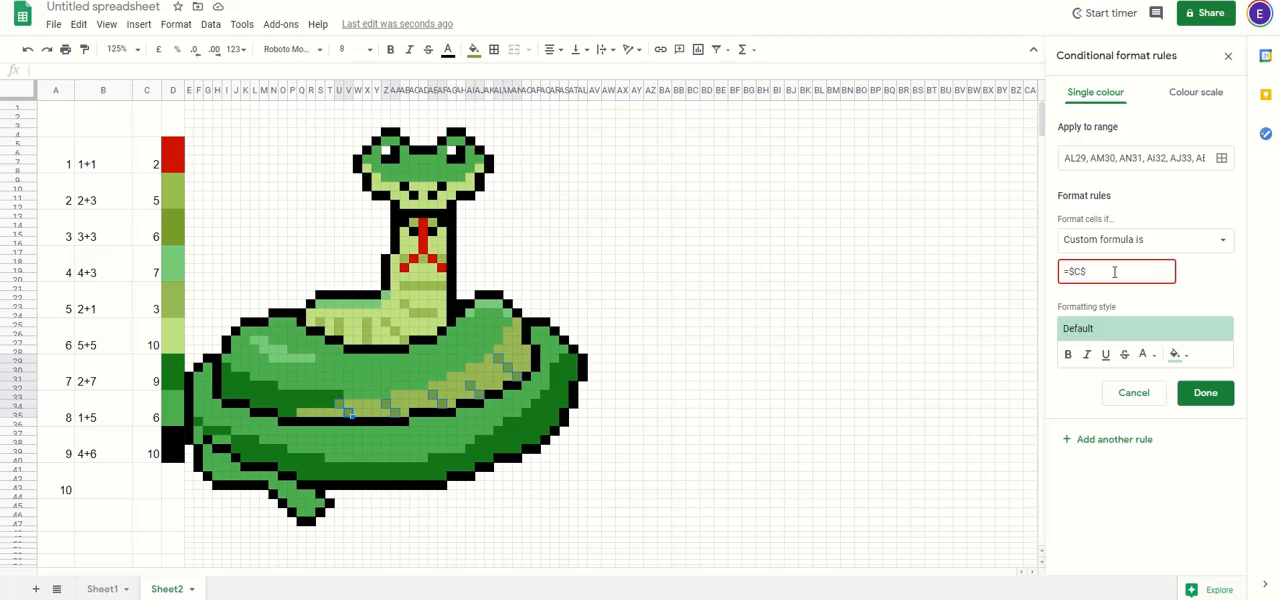
text(13=6)
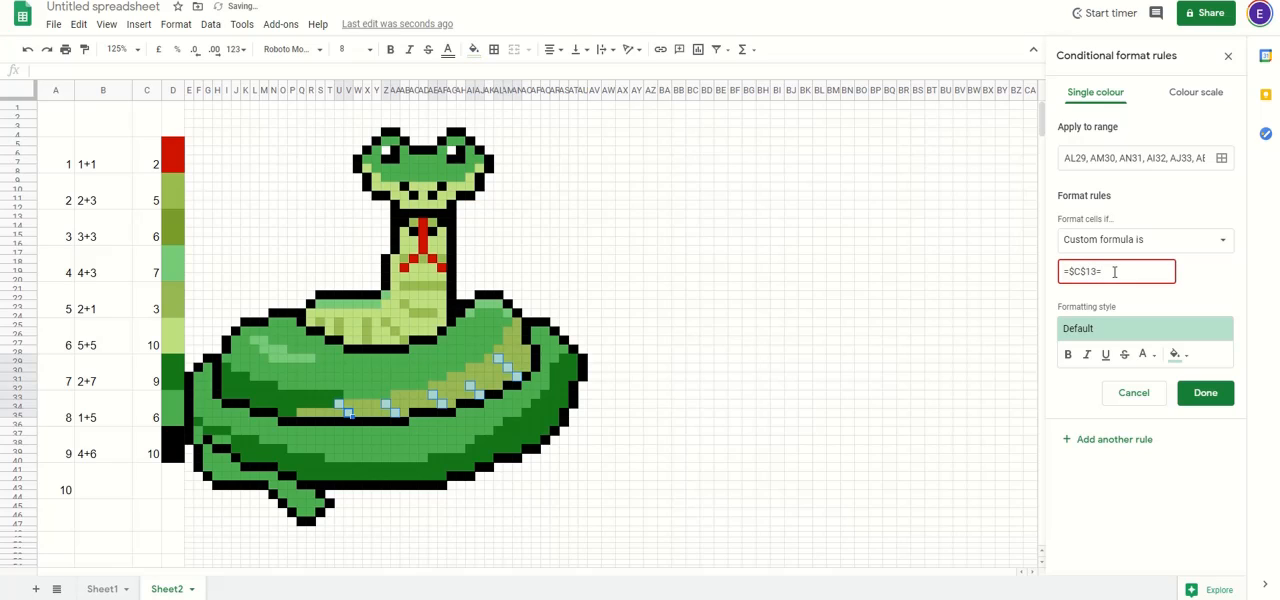
Step: Give the dark olive rule the copied custom colour #7a9e2b as its text colour and save the rule
click(1187, 358)
click(1011, 329)
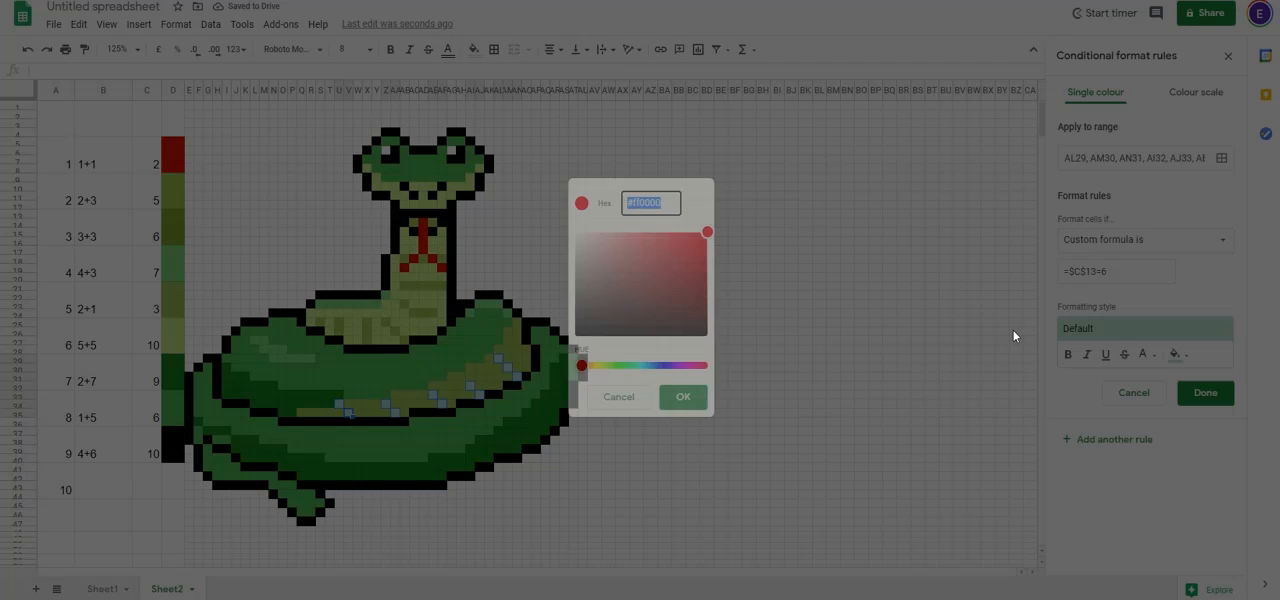
triple_click(647, 205)
key(ctrl+v)
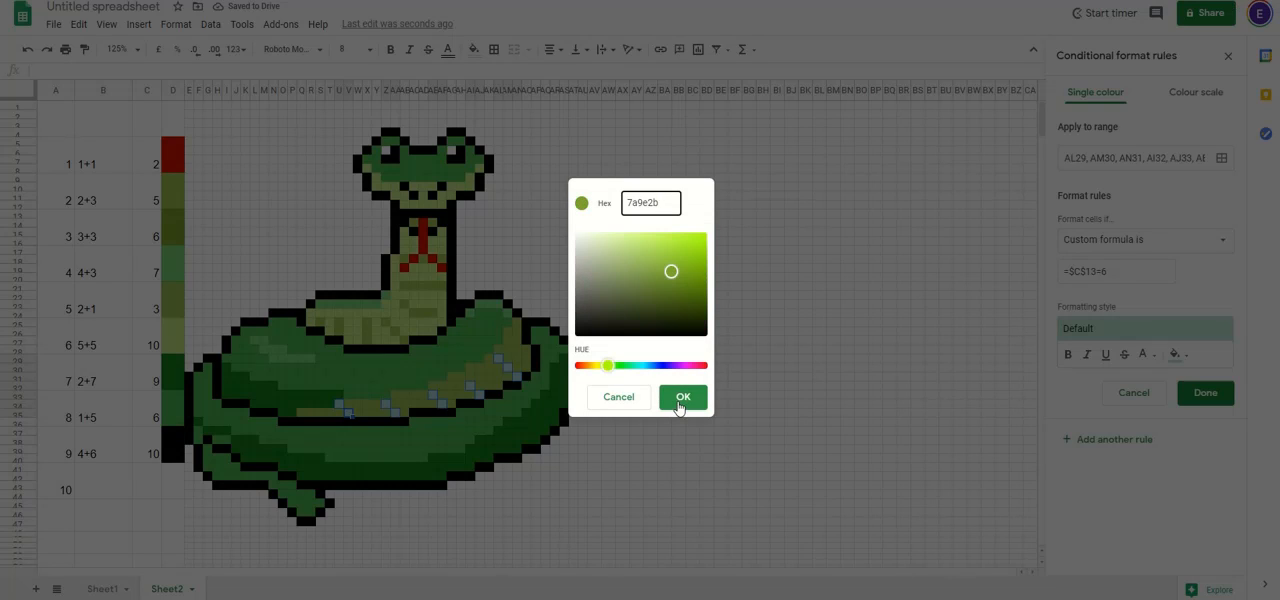
click(679, 400)
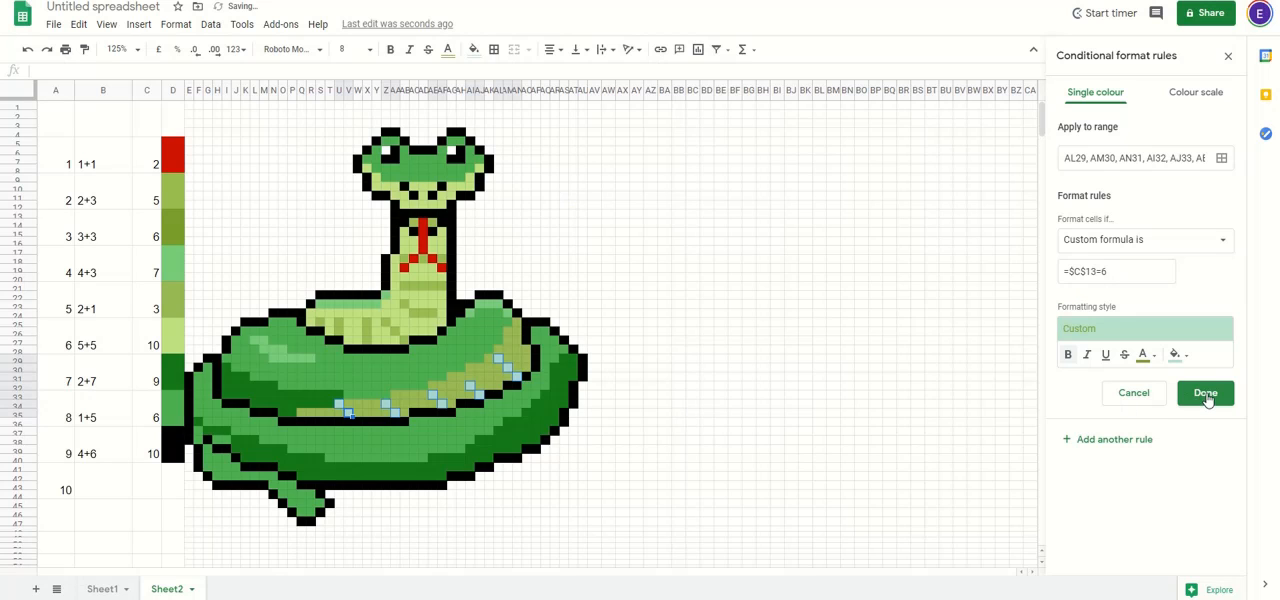
click(1205, 393)
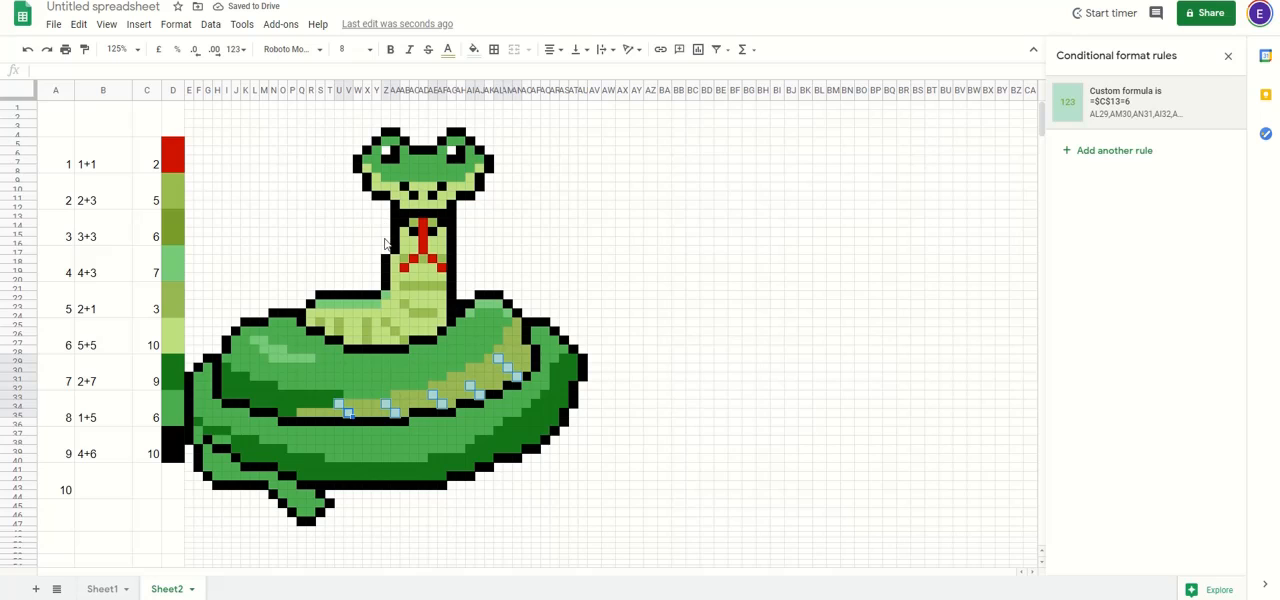
Step: Reopen the =$C$13=6 rule, set its fill to the custom colour #7a9e2b and save it
click(1096, 97)
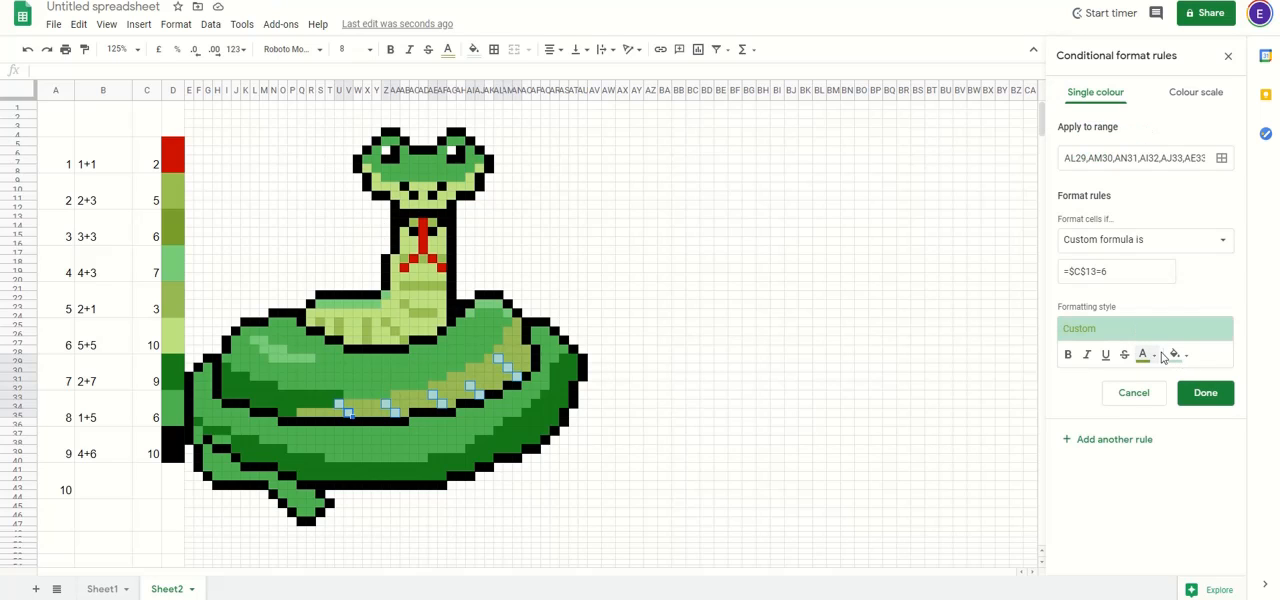
click(1180, 355)
click(1045, 328)
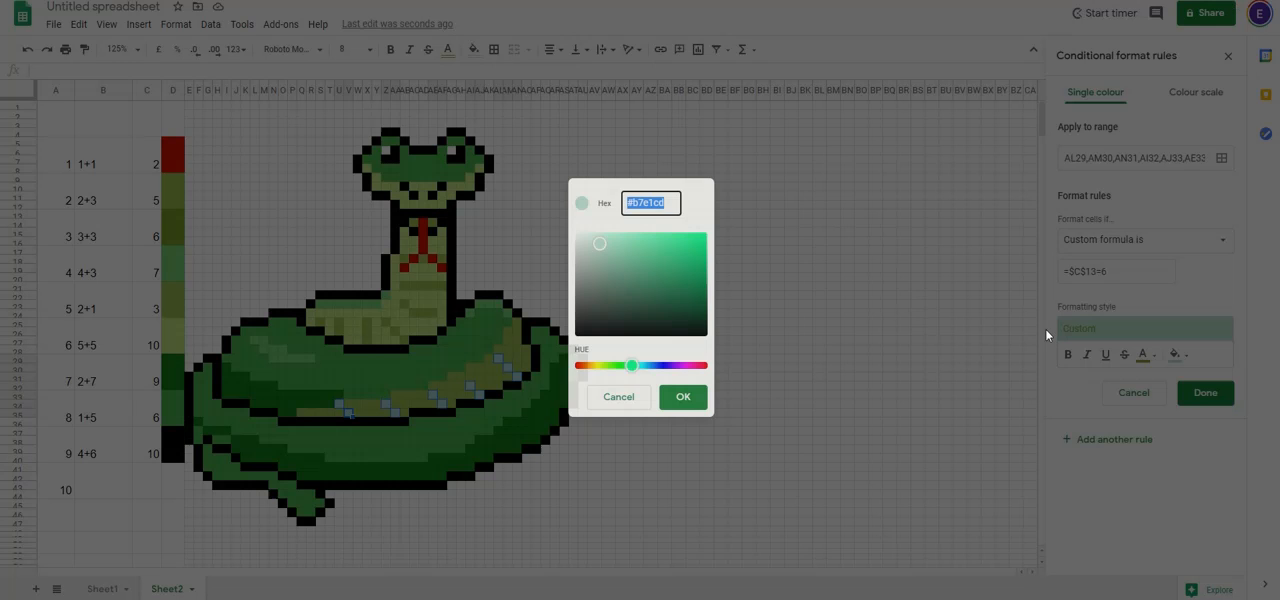
double_click(654, 204)
key(ctrl+v)
click(683, 397)
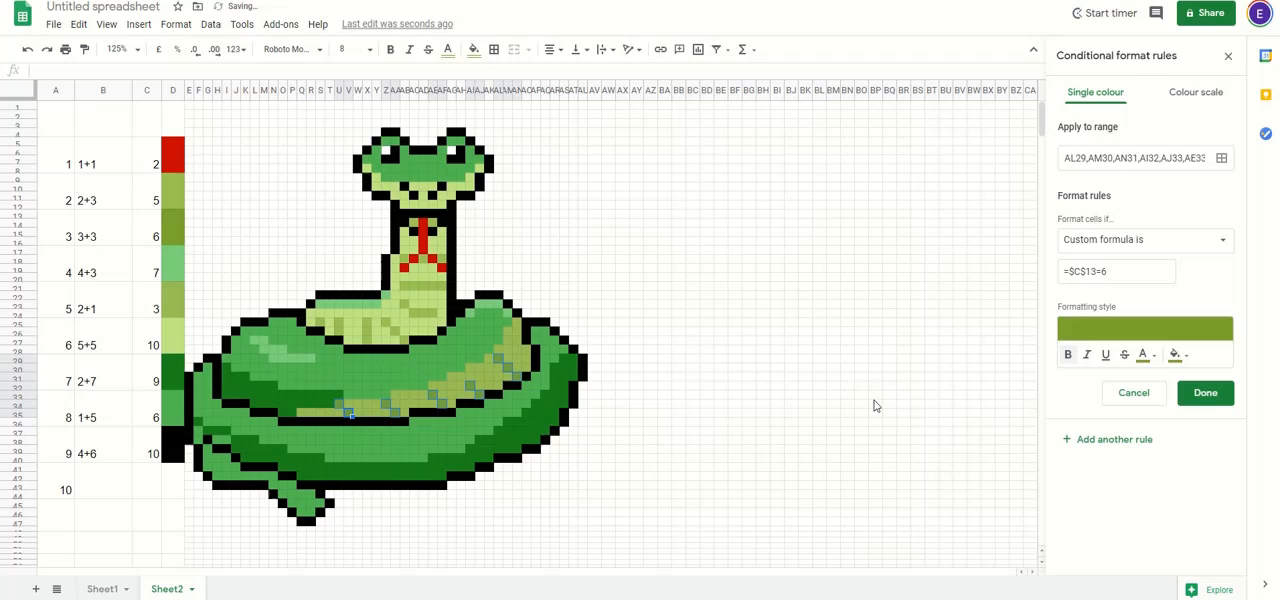
click(1206, 393)
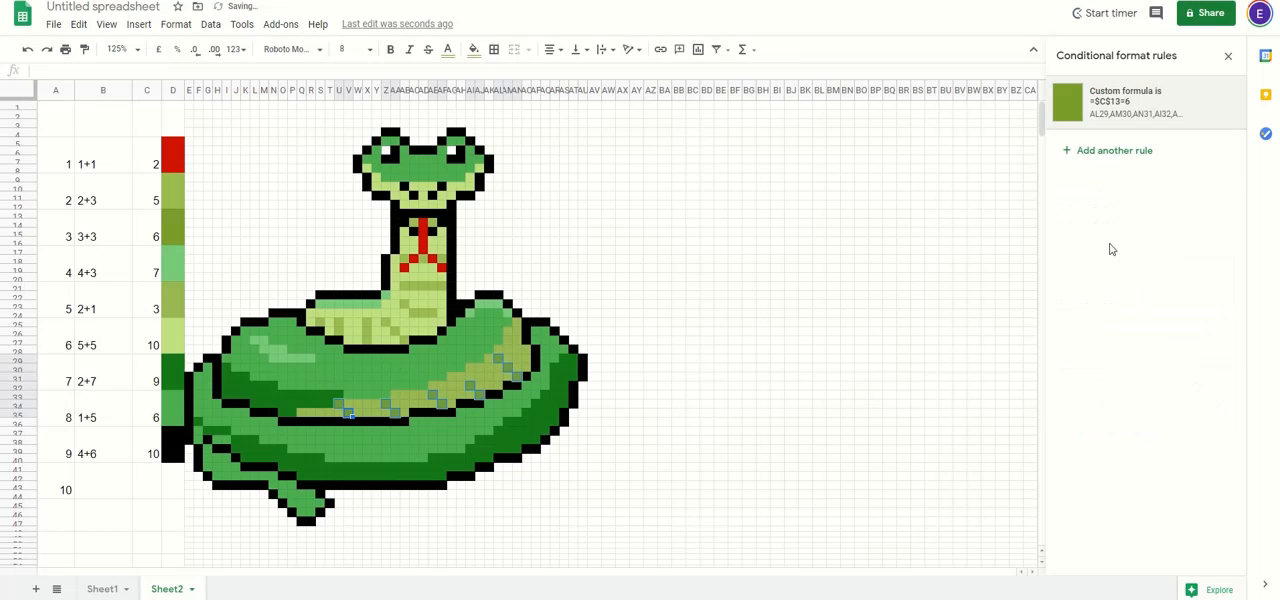
click(226, 250)
click(172, 263)
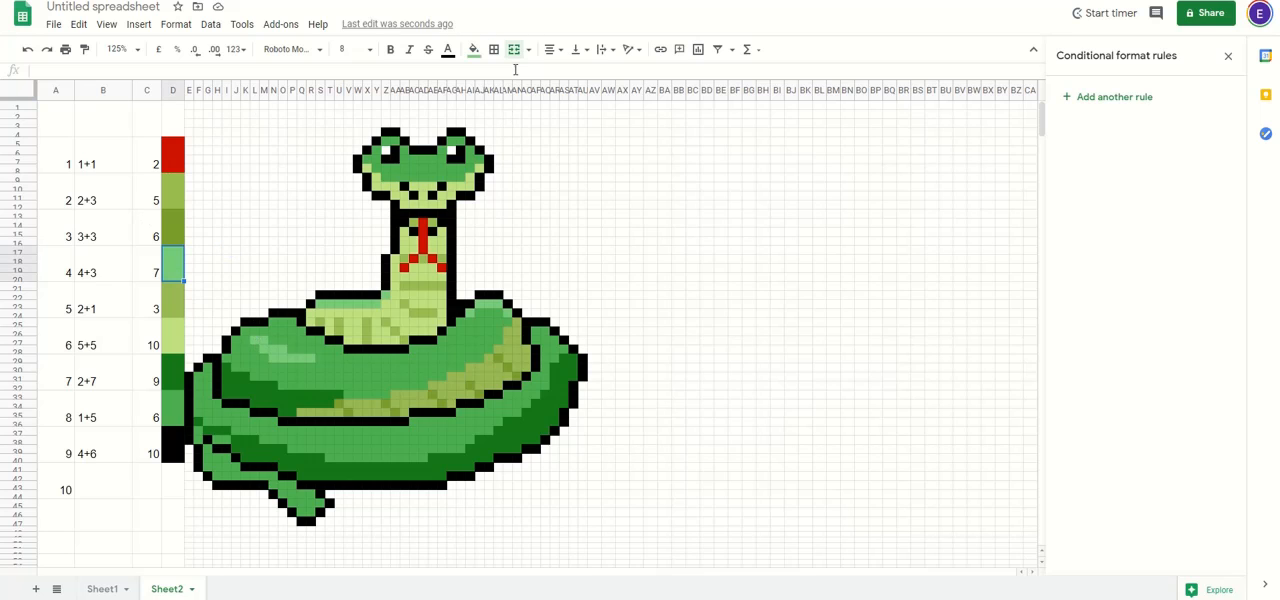
click(474, 49)
click(479, 302)
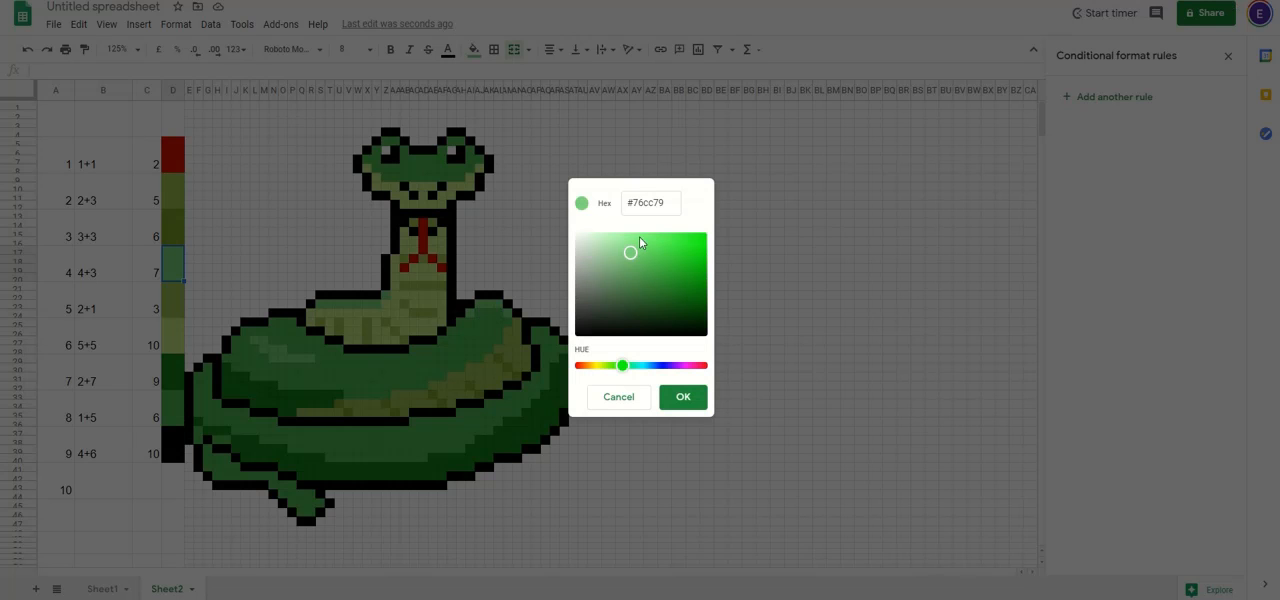
double_click(650, 203)
key(ctrl+v)
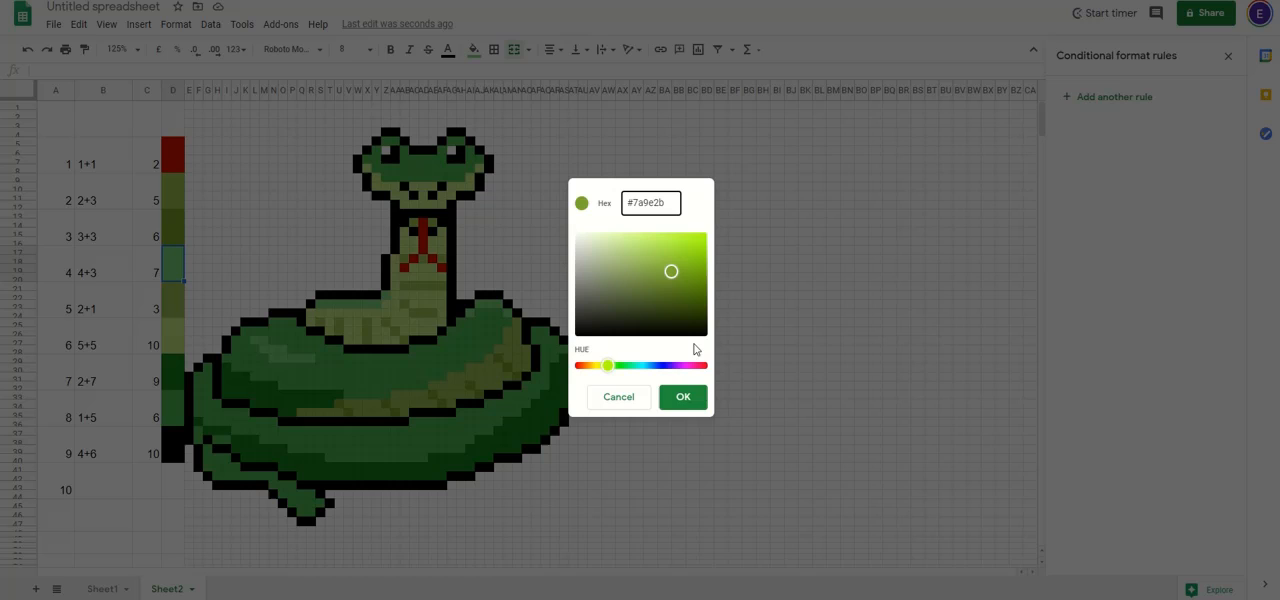
click(622, 398)
Step: Copy the hex code of the light green fill from cell P29 in the coil's highlight
click(292, 358)
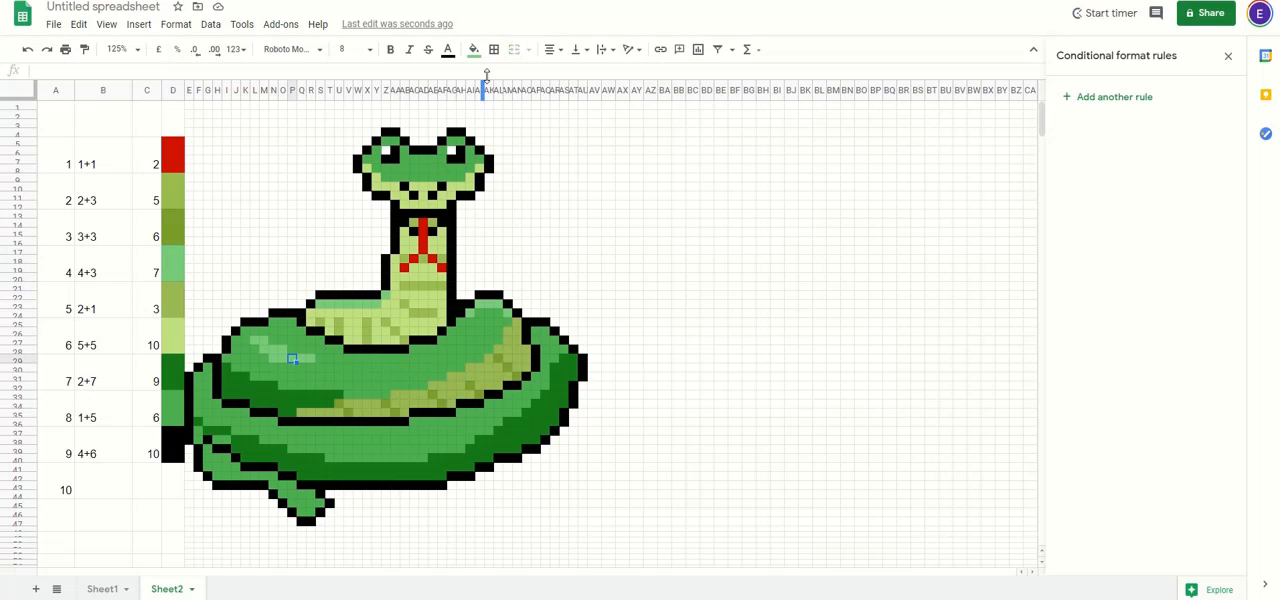
click(474, 49)
click(479, 302)
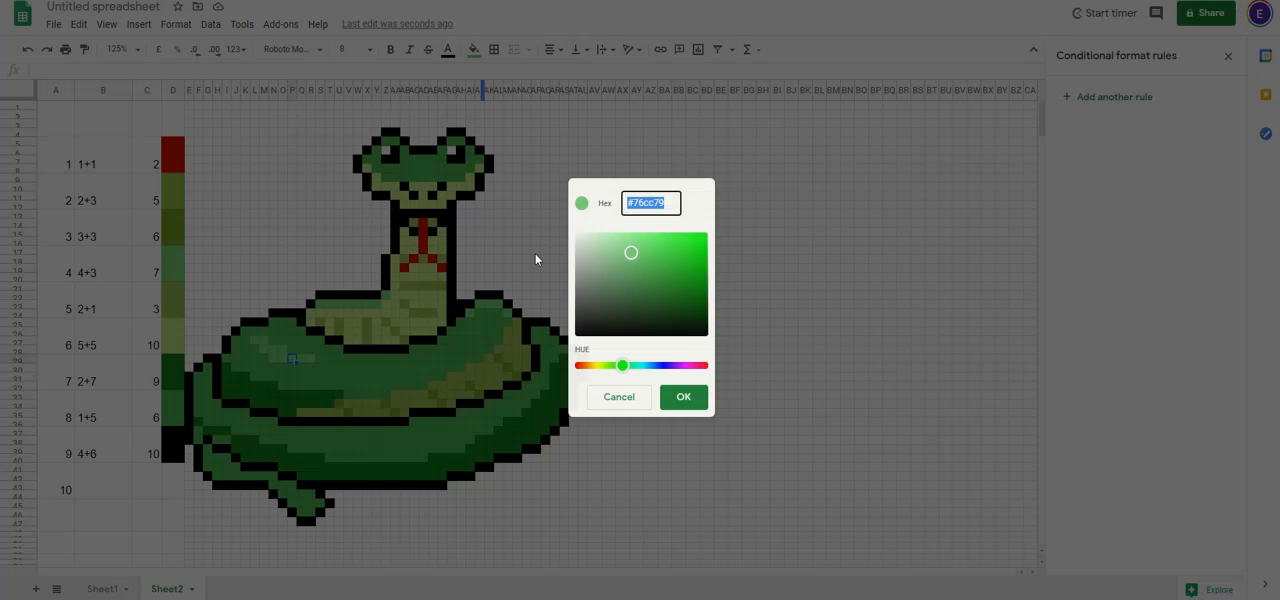
double_click(664, 202)
click(684, 397)
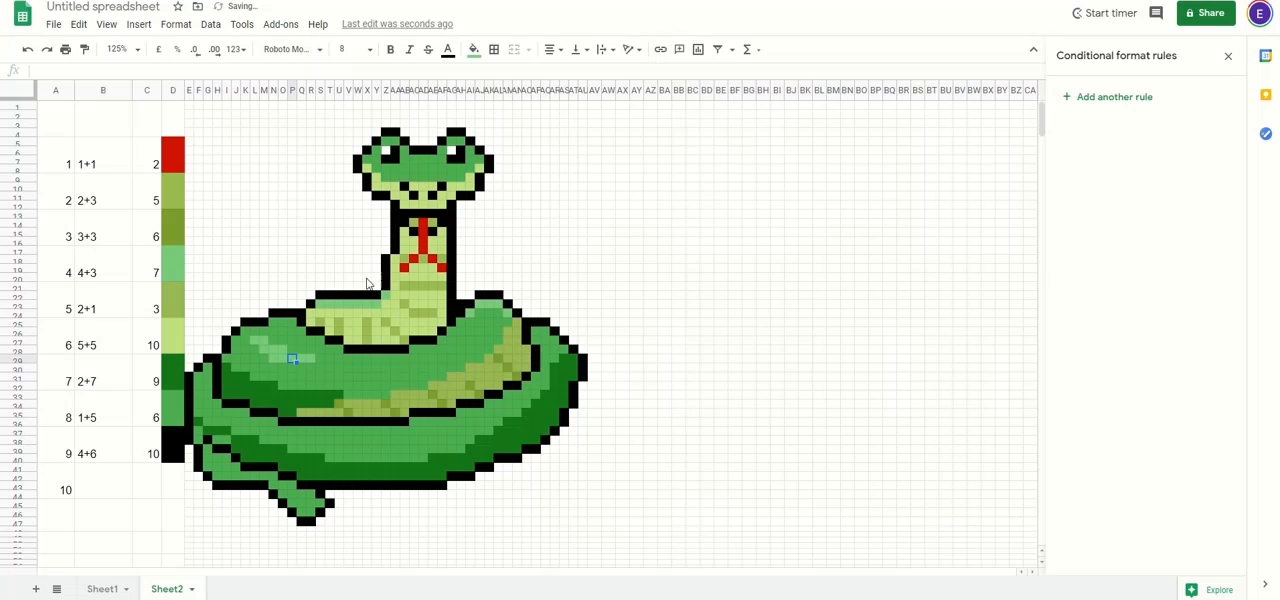
Step: Start a conditional formatting rule for the light green highlight on the coil, applied to L27:M27, M28:O28 and N29:R29
click(1121, 100)
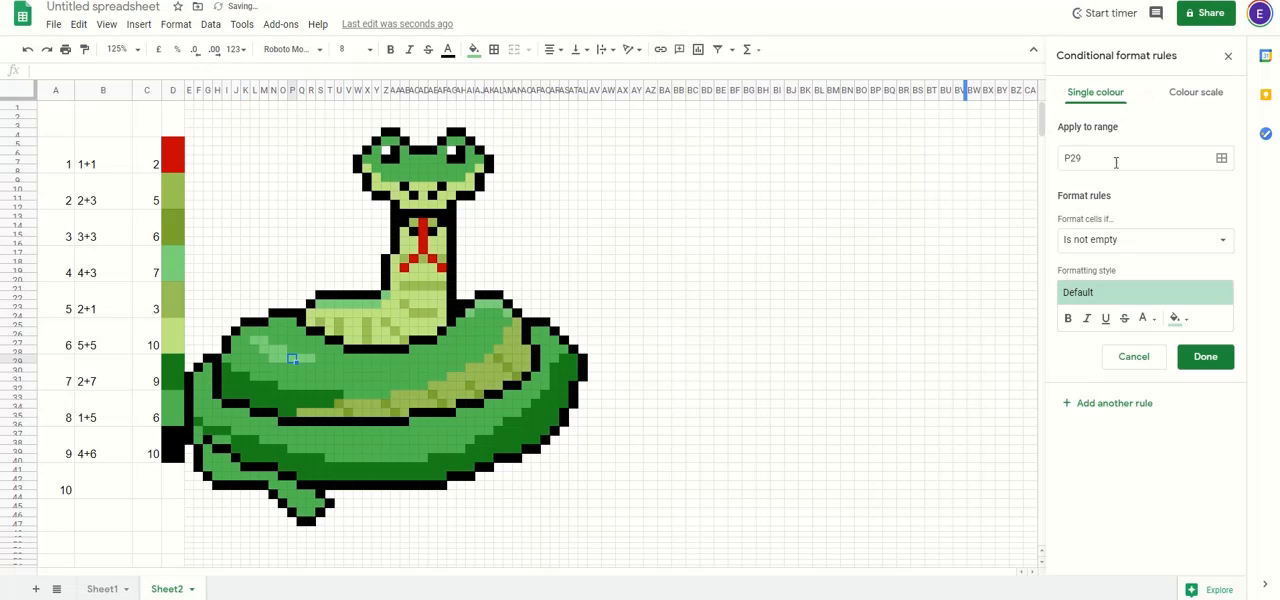
click(1222, 160)
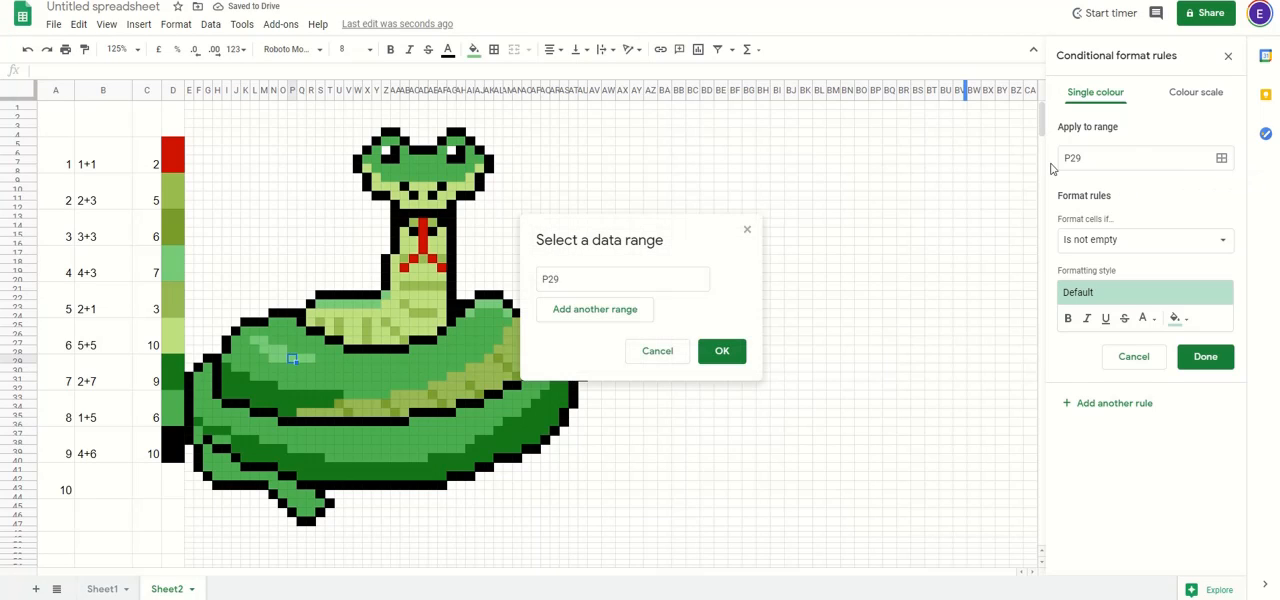
click(548, 268)
key(BackSpace)
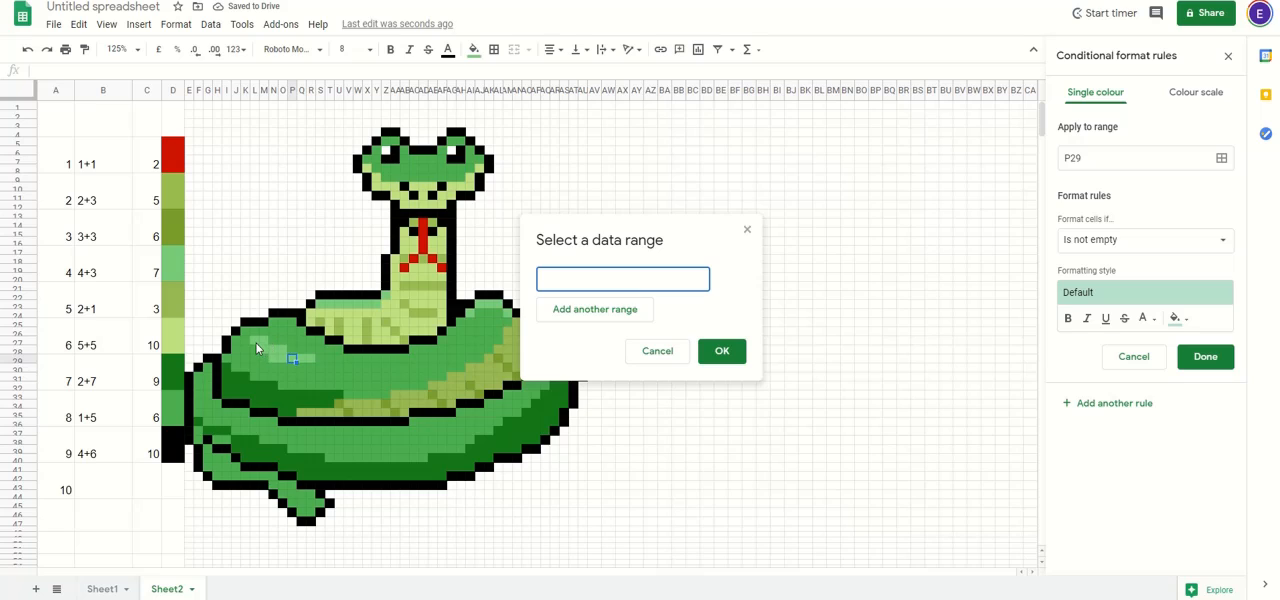
drag(256, 342, 310, 358)
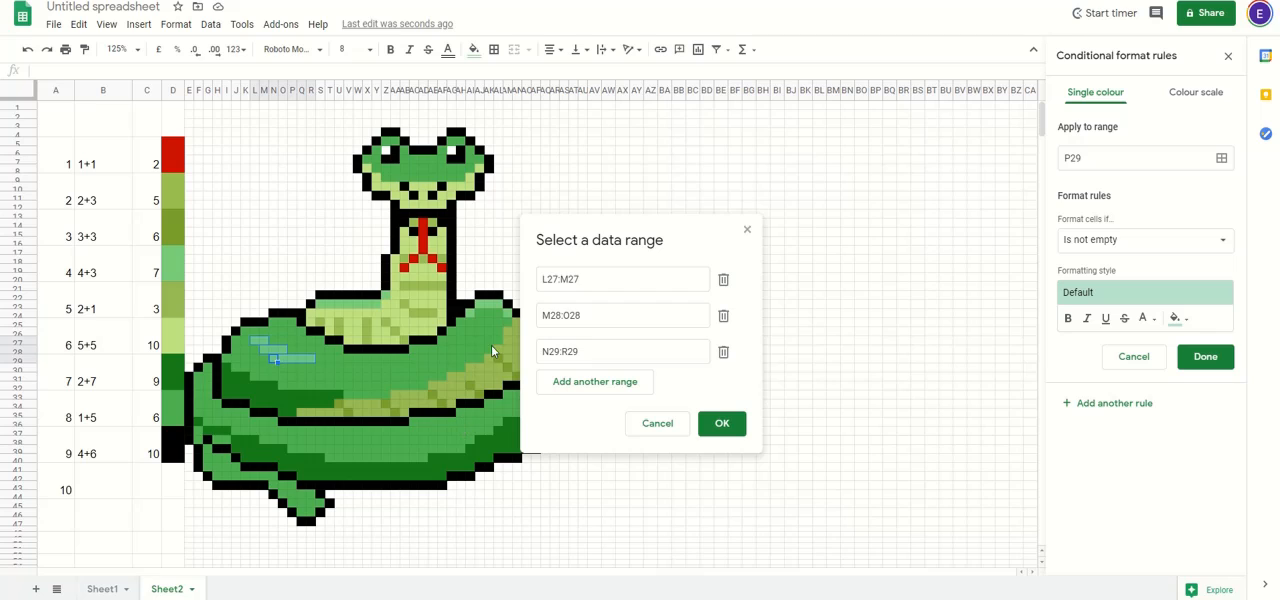
Step: Add AI24, AJ23:AL23, AM24, S23:Y23 and Z22 to the light green rule's ranges and confirm them
click(475, 313)
drag(481, 306, 489, 306)
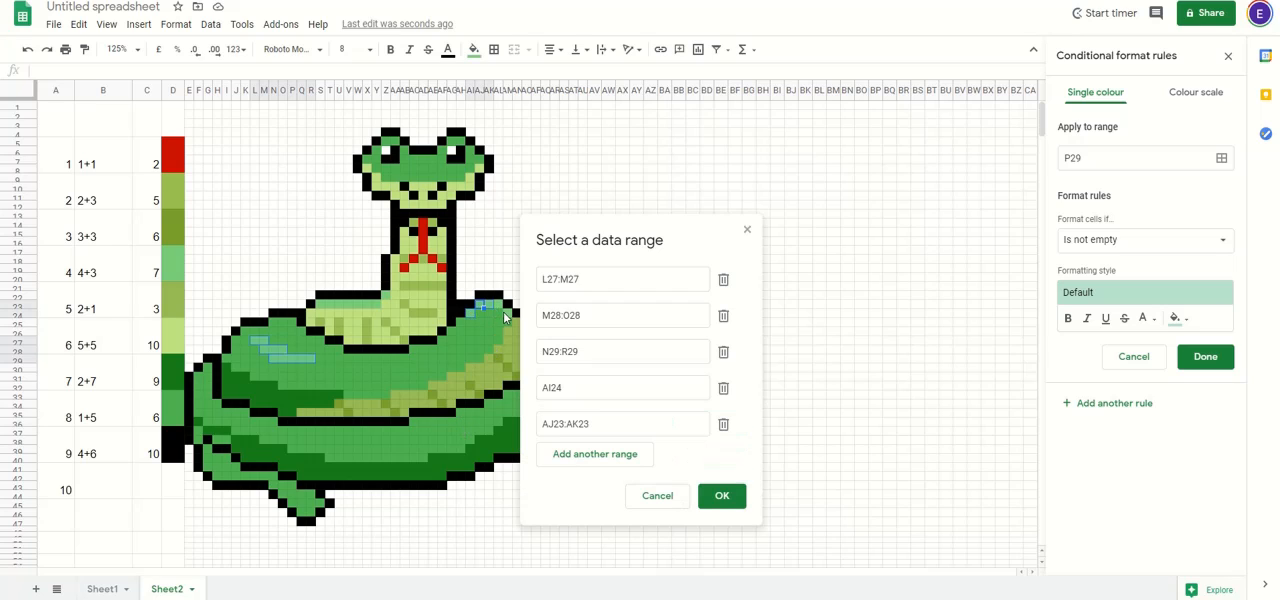
click(502, 307)
ctrl+click(510, 314)
drag(385, 307, 320, 300)
ctrl+click(387, 300)
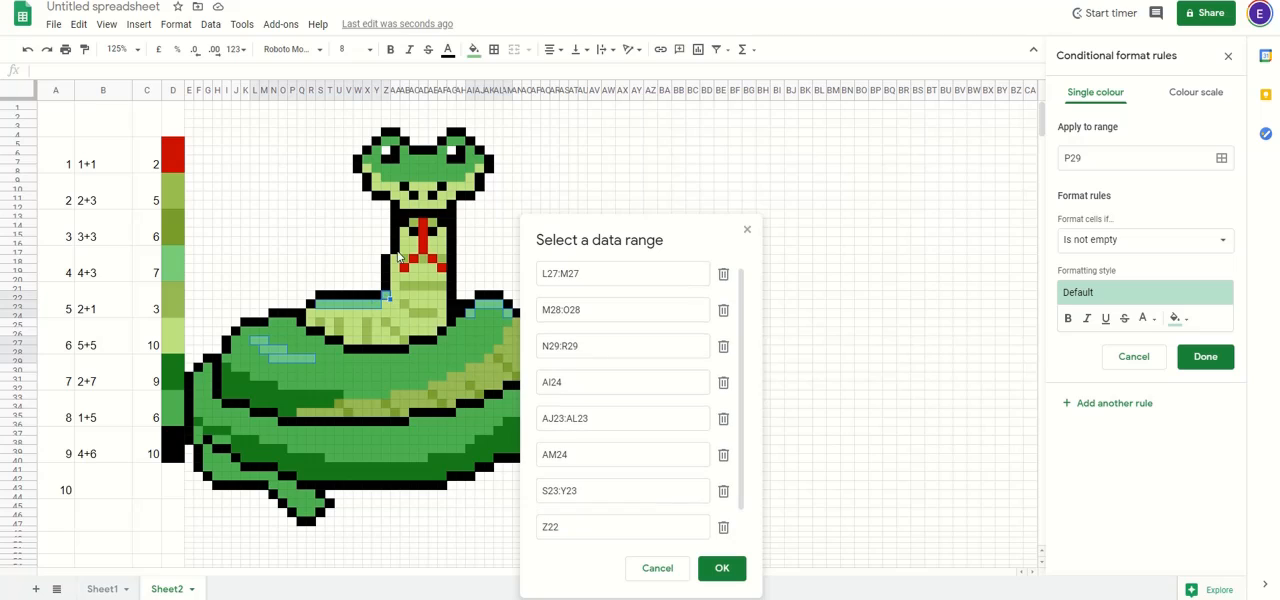
click(724, 568)
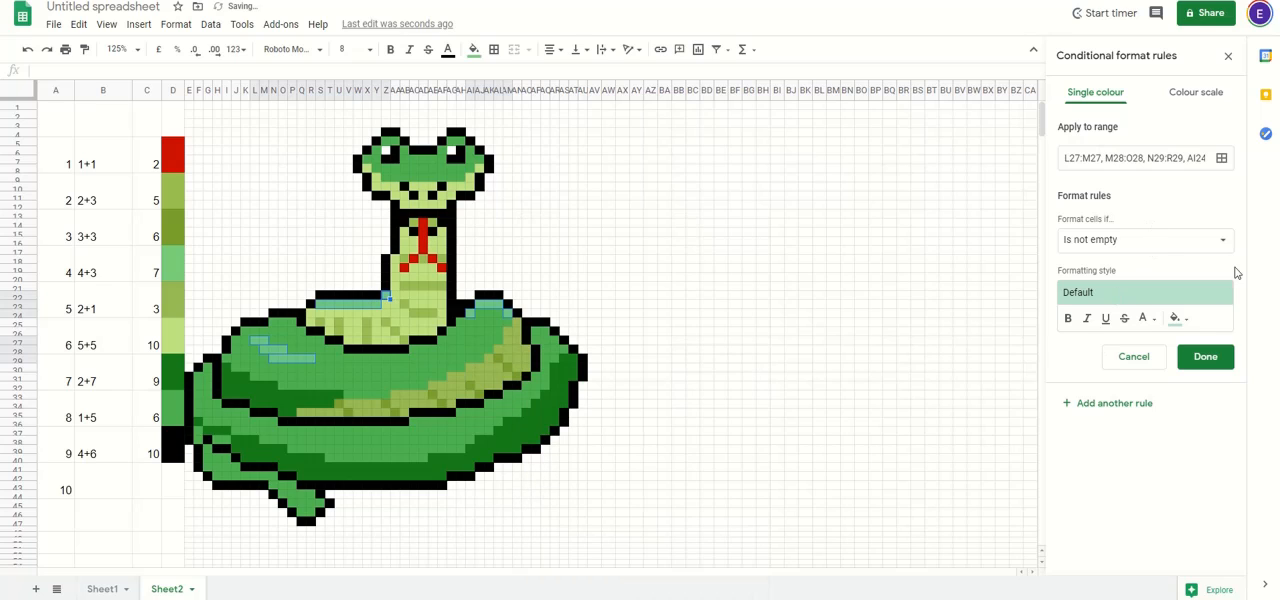
Step: Set the light green rule's condition to the custom formula =$C$17=7
click(1190, 248)
scroll(1077, 400, down, 2)
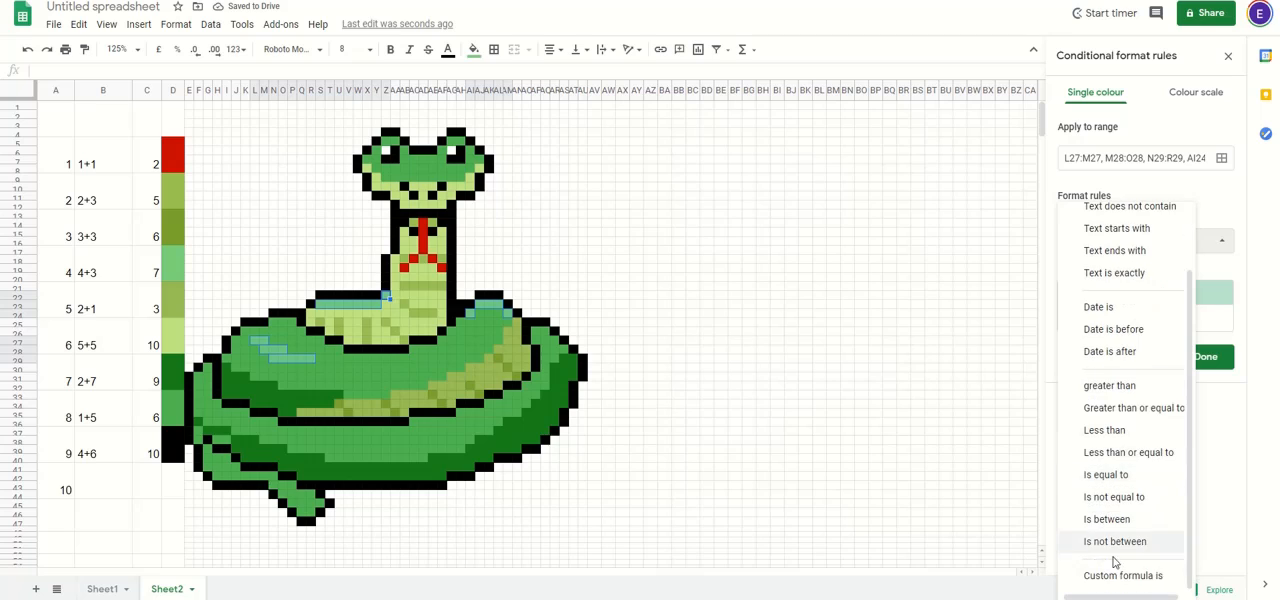
click(1110, 572)
click(1098, 271)
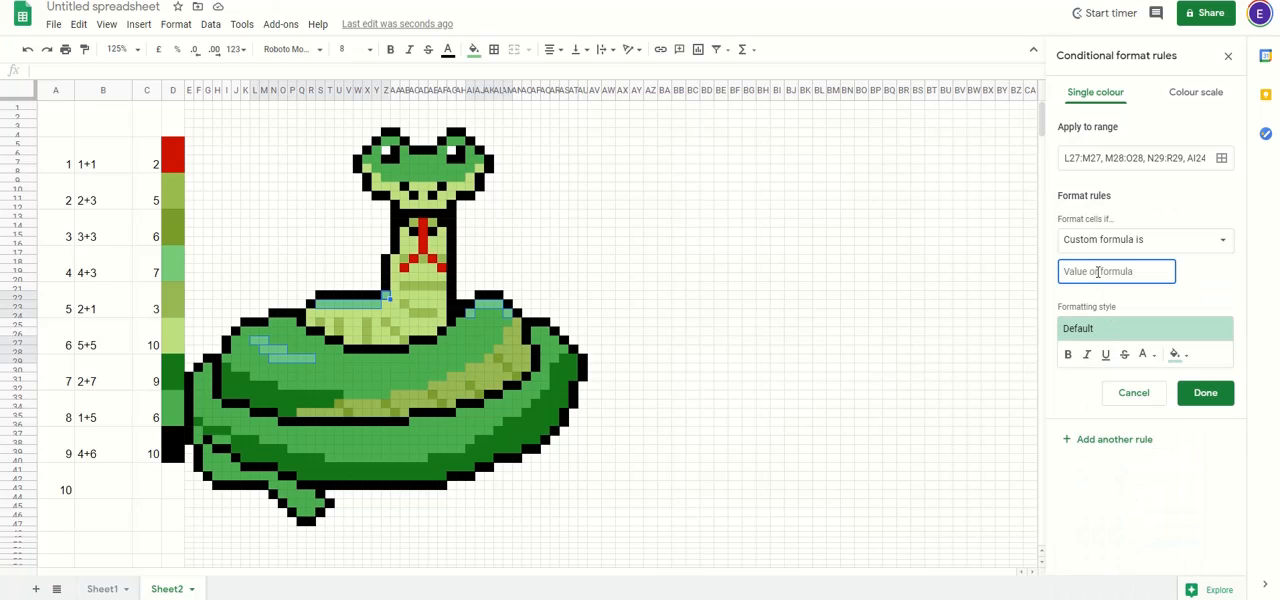
text(=)
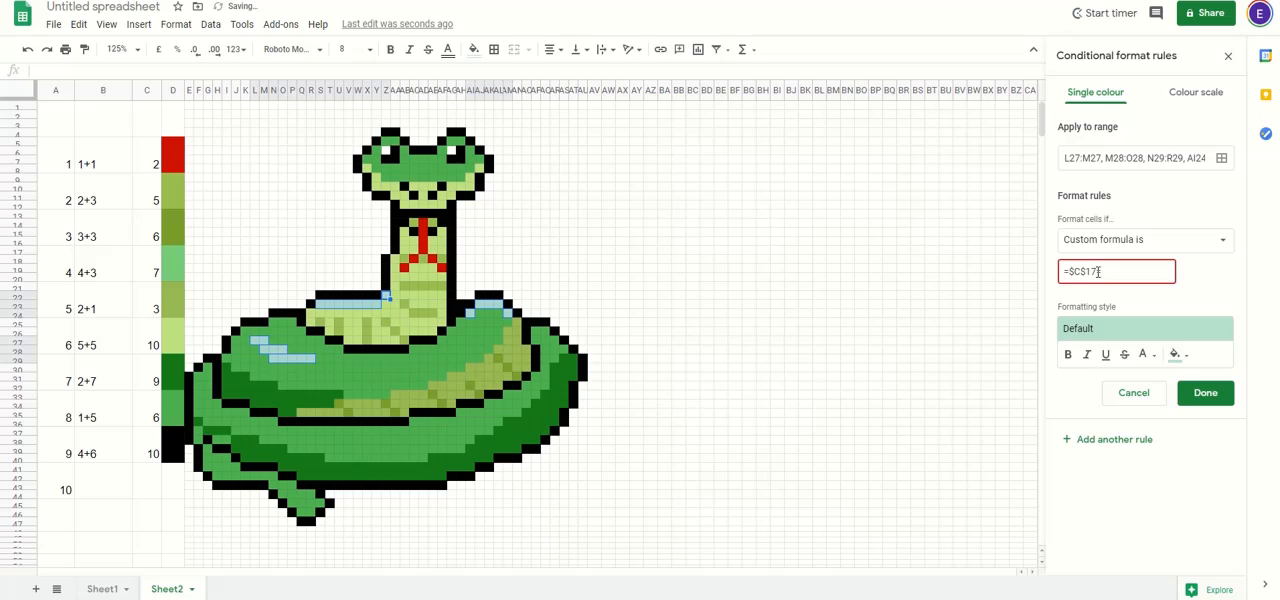
Step: Give the light green rule the copied custom colour #76cc79 as its fill and save the rule
click(1179, 356)
click(1082, 332)
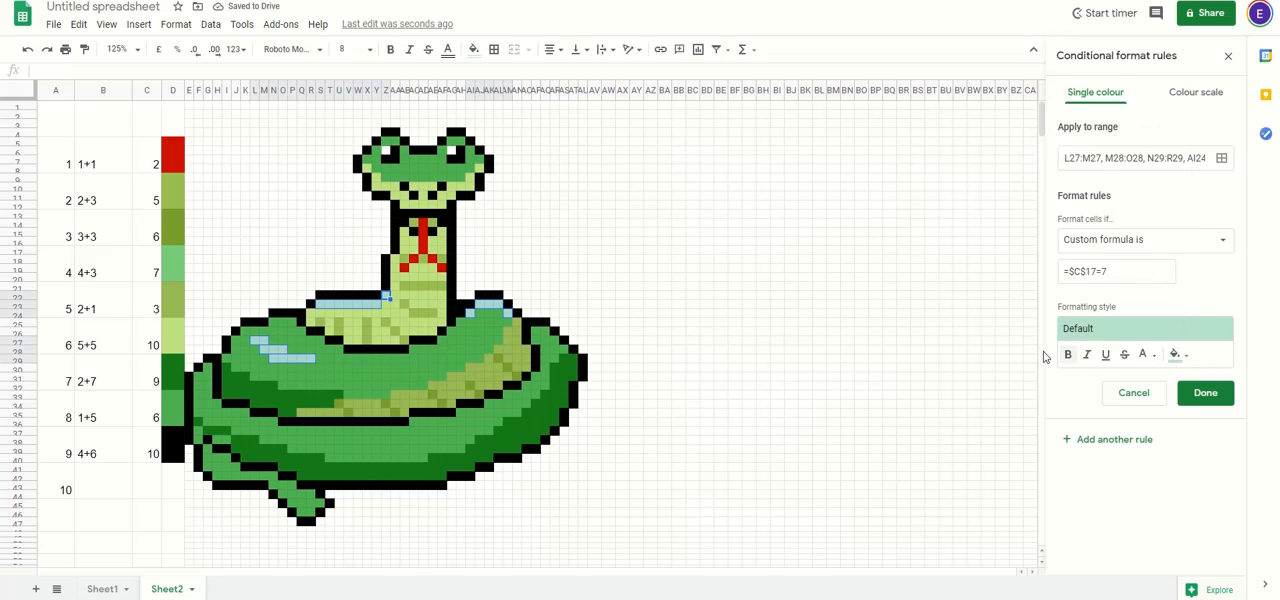
click(1181, 362)
click(1098, 347)
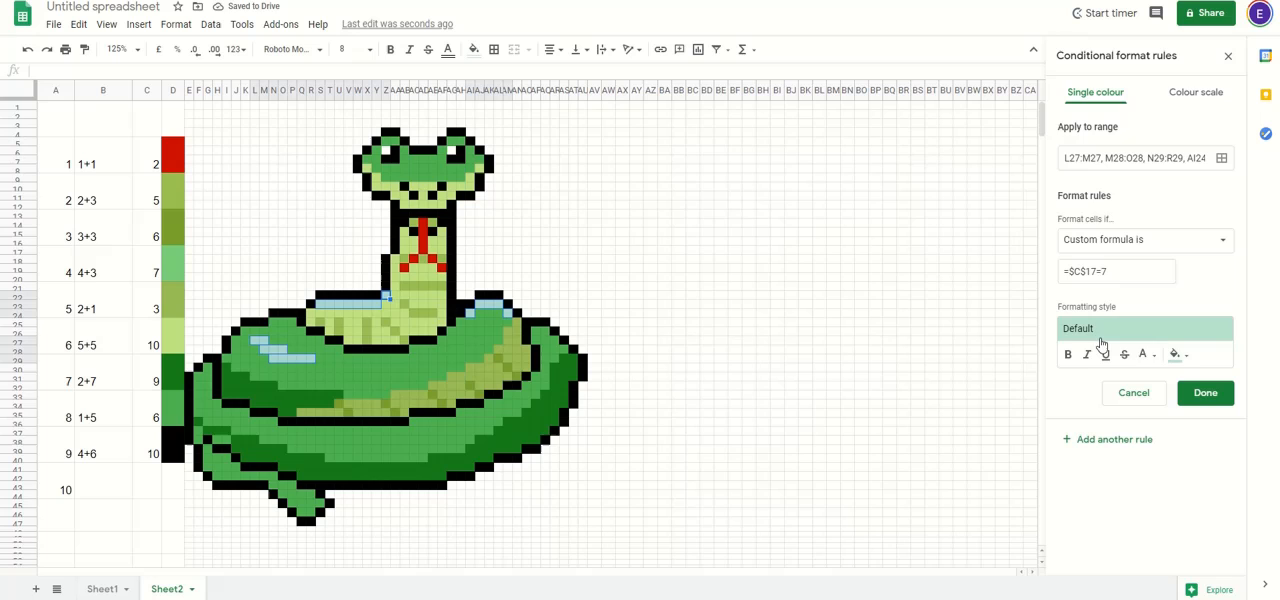
click(1186, 359)
click(1043, 329)
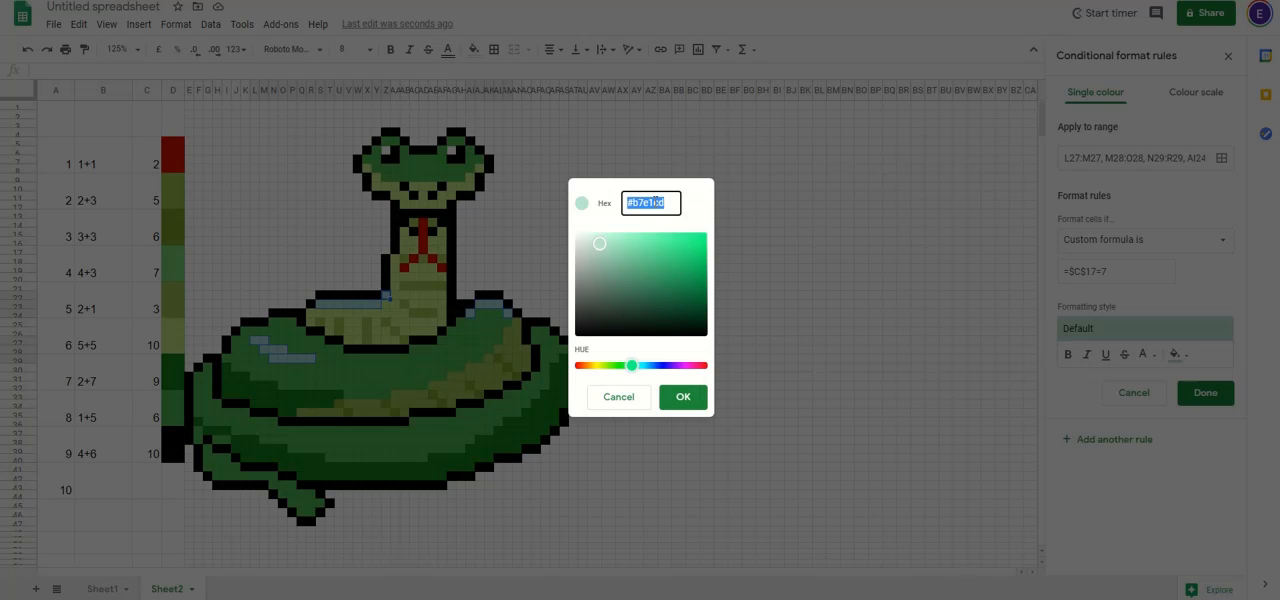
key(ctrl+v)
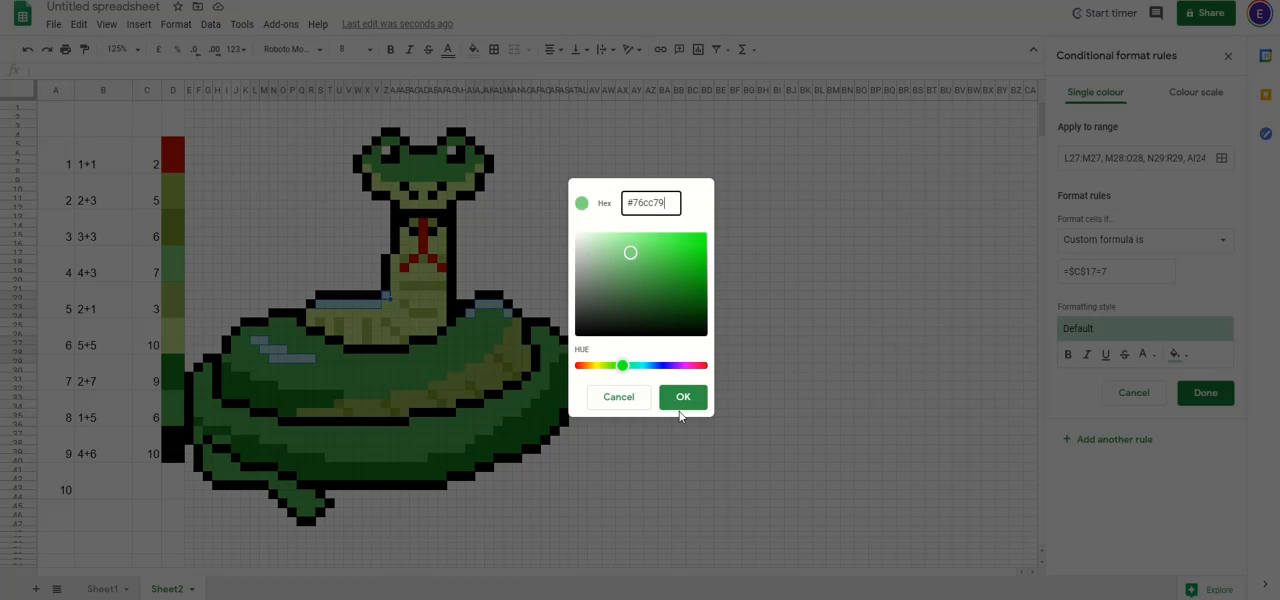
click(683, 397)
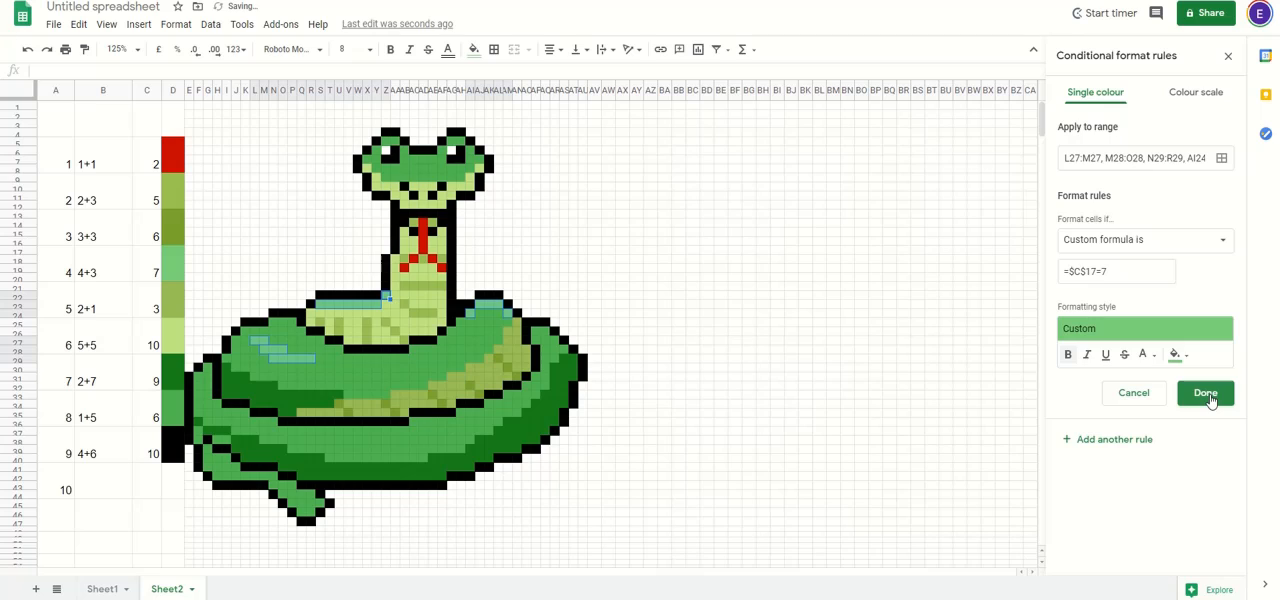
click(1206, 393)
Step: Start another conditional formatting rule with an empty range and copy the fill colour code #98b853 from question 5's colour cell
click(1110, 155)
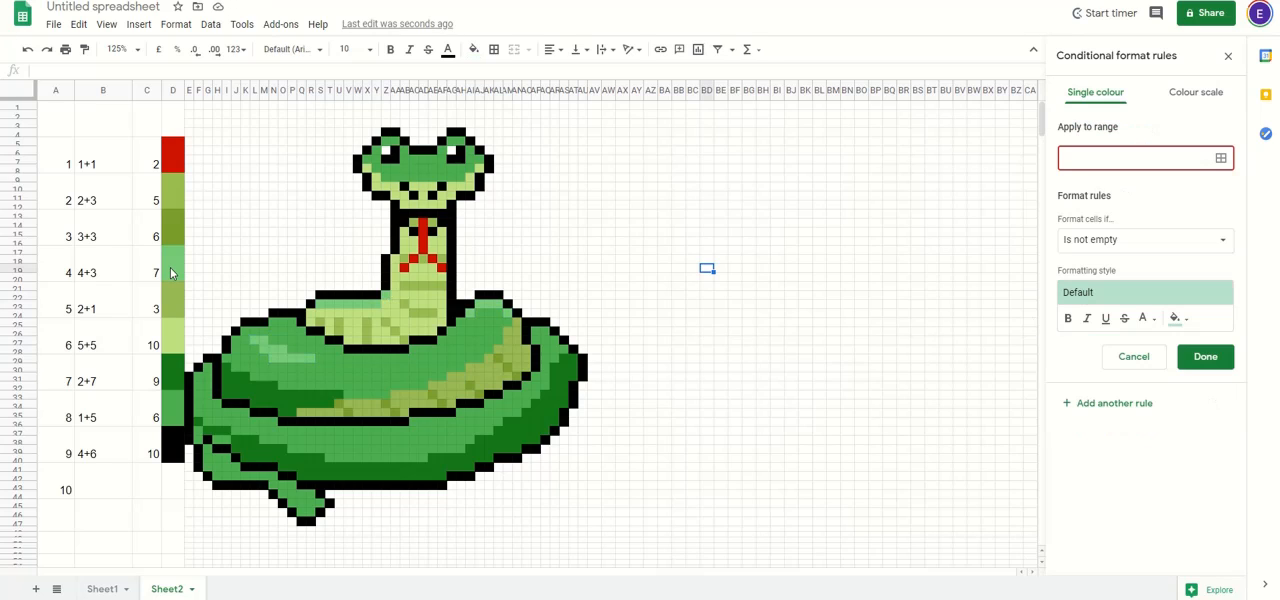
click(171, 273)
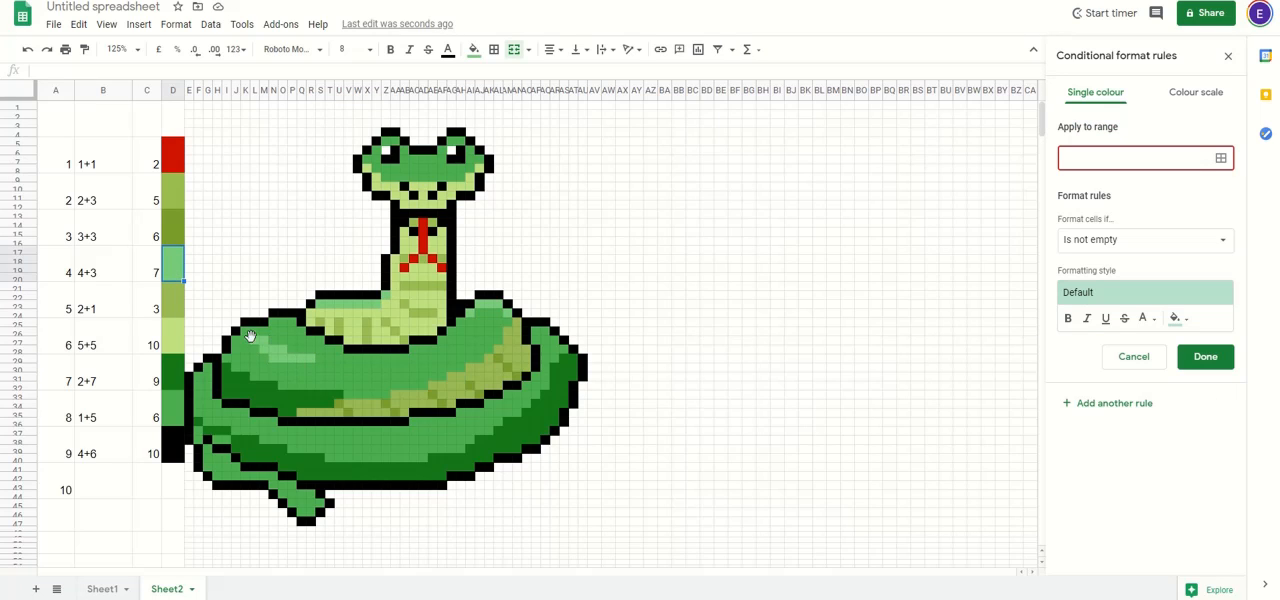
click(172, 309)
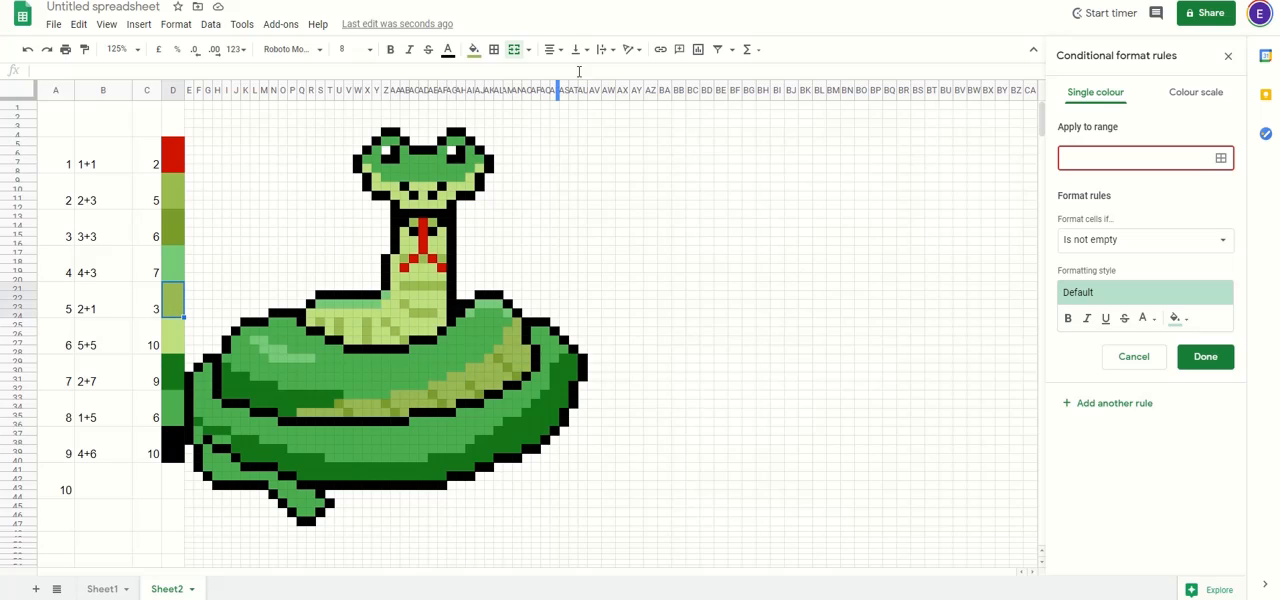
click(474, 49)
click(479, 301)
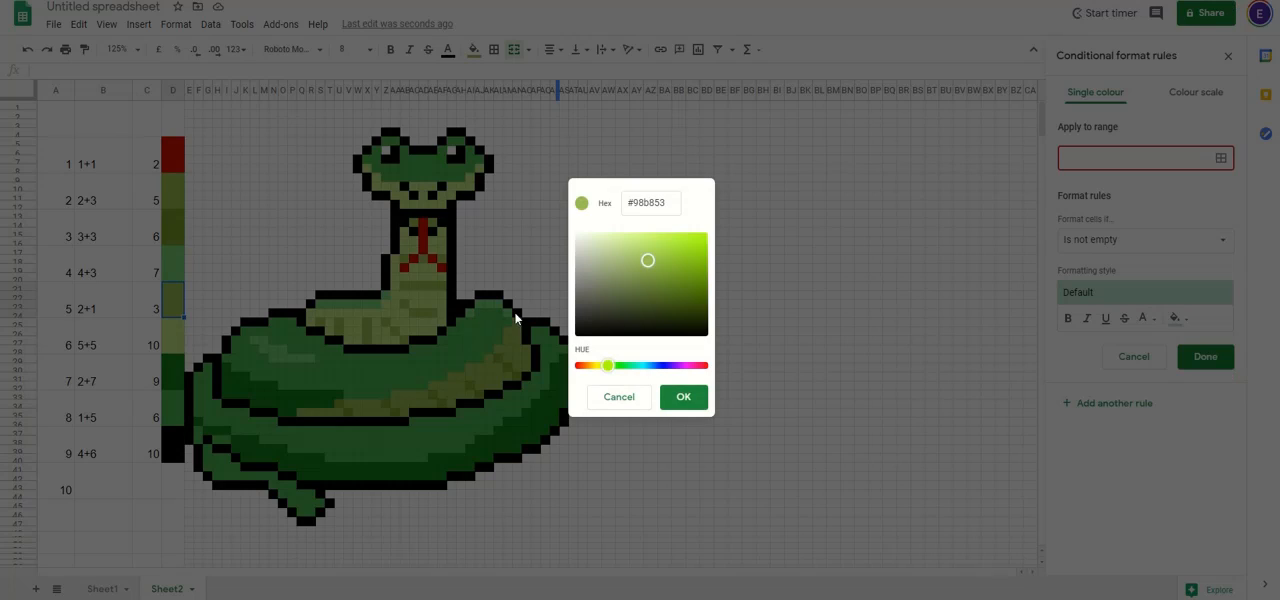
double_click(637, 198)
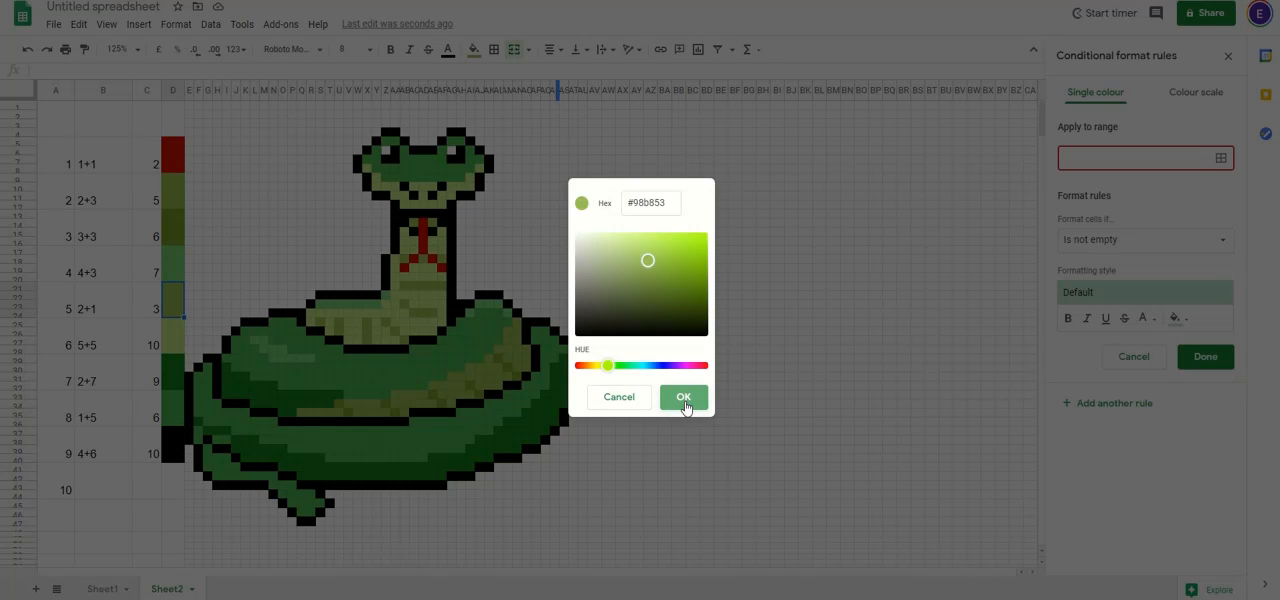
click(680, 396)
Step: Apply the rule to the coil's lower olive band, including Q35:U35, V34:Y34, W35:Z35, AB35, AE32:AH32, AF33:AI33, AG34, AJ32:AL32, AG31:AM31 and AI30:AL30
click(1222, 160)
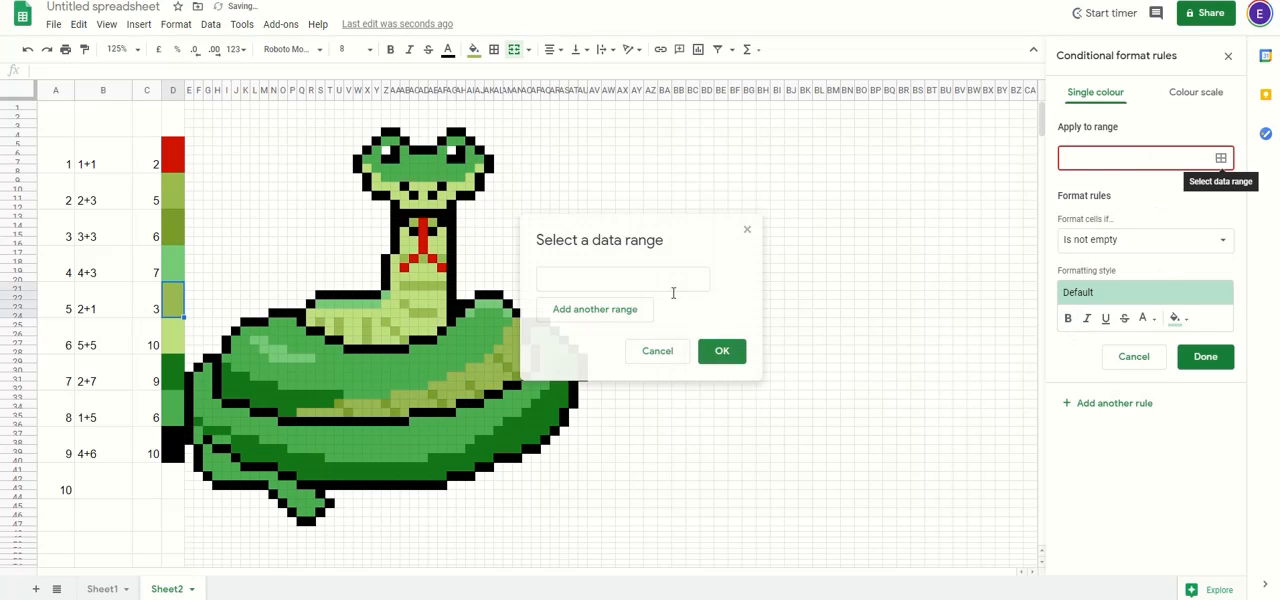
drag(305, 414, 487, 368)
click(431, 405)
click(404, 415)
click(451, 401)
ctrl+click(508, 378)
ctrl+click(489, 359)
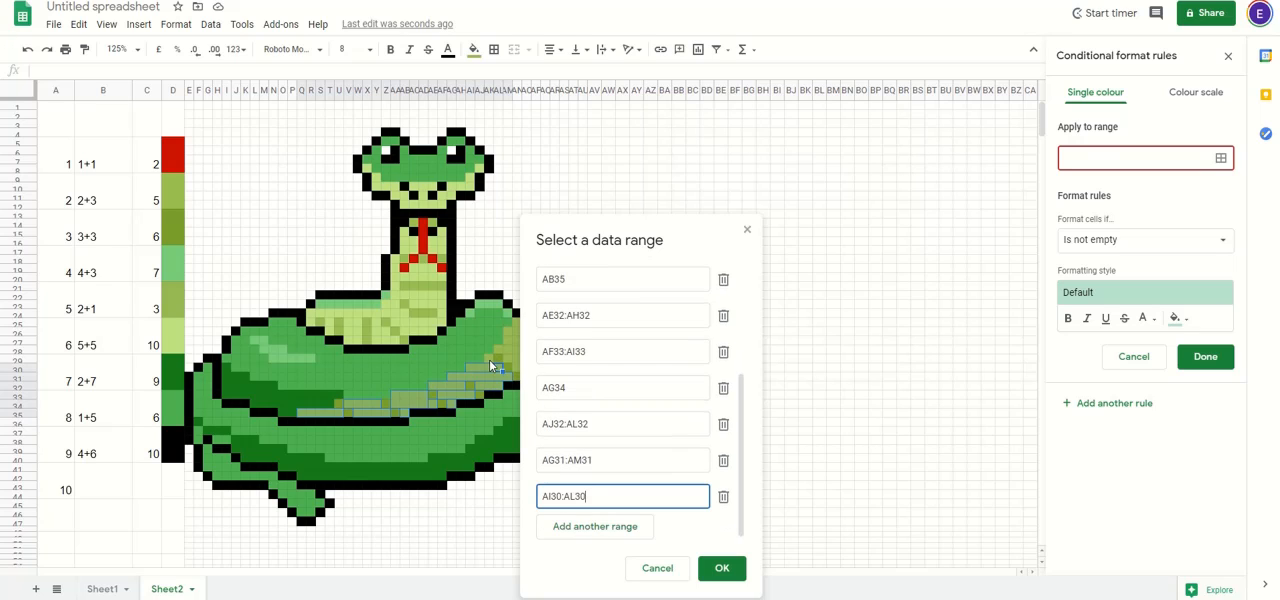
Step: Add AK29, AL28:AO28, AM29:AO29, AN30:AO30, AM26:AN27, AN25, AC14 and AE14 to the olive rule's ranges and confirm them
drag(605, 245, 760, 141)
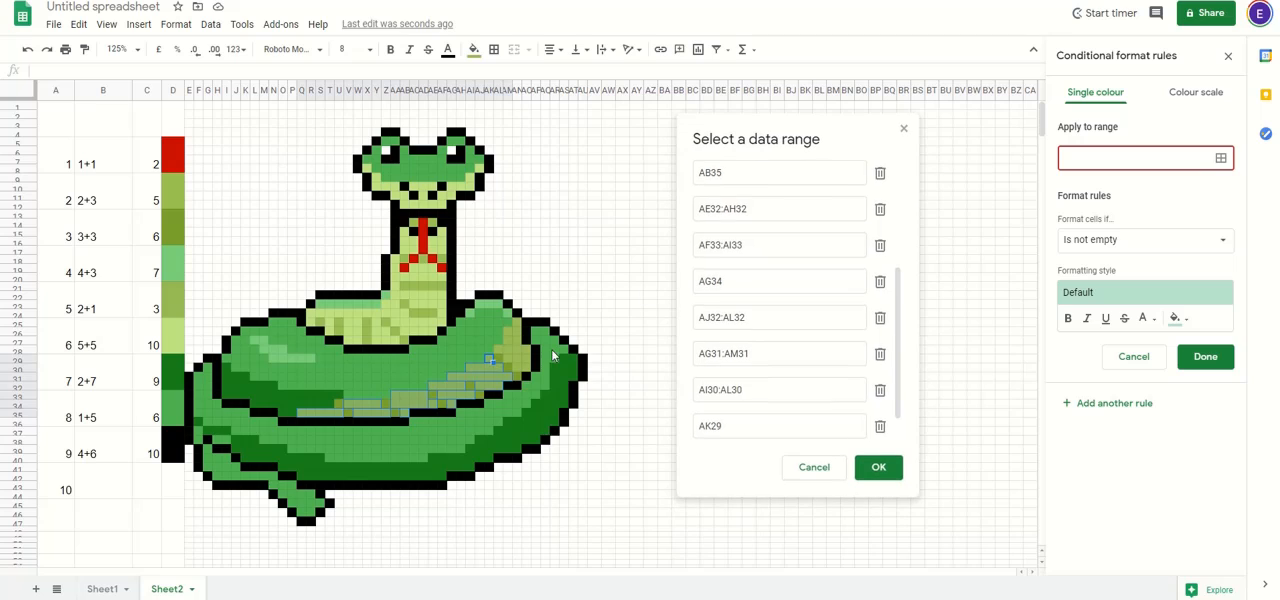
mouse_move(497, 353)
mouse_down()
mouse_move(518, 360)
mouse_move(504, 345)
mouse_up()
click(511, 329)
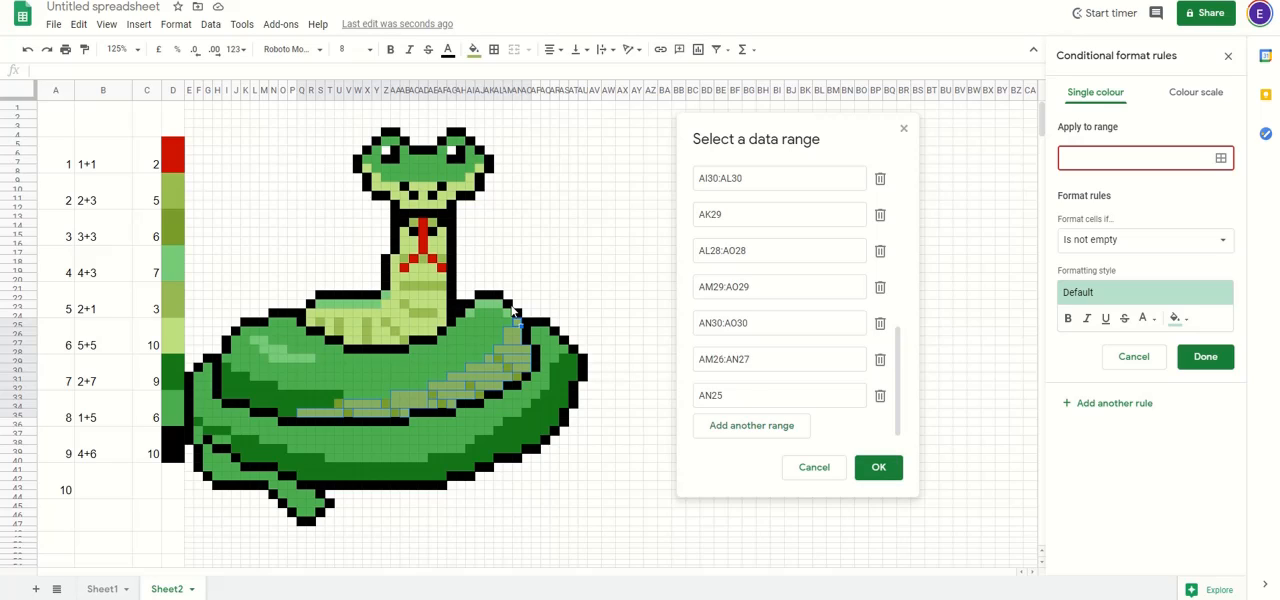
ctrl+click(417, 226)
ctrl+click(434, 228)
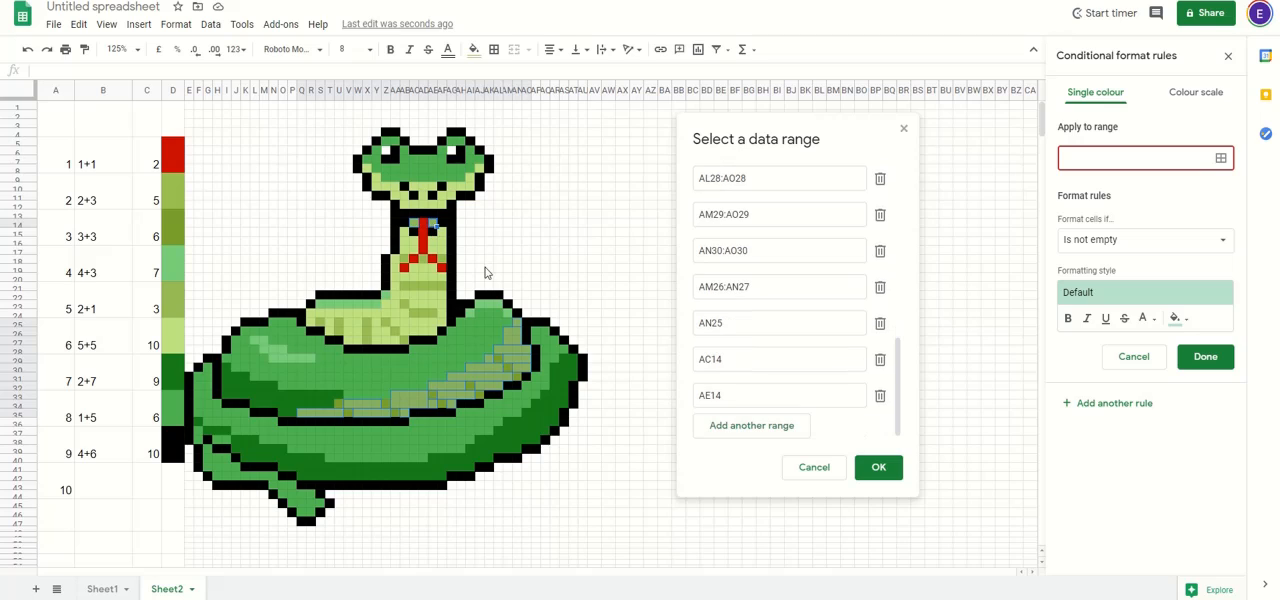
click(877, 468)
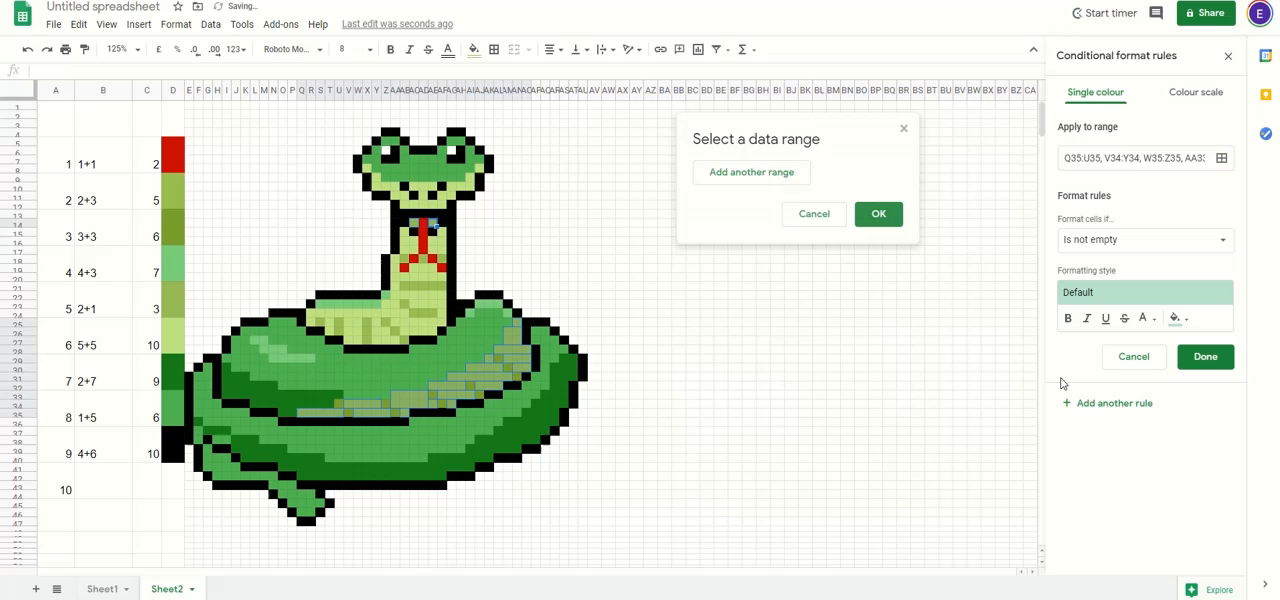
Step: Set the olive rule's condition to the custom formula =$C$21
click(1155, 239)
click(1130, 586)
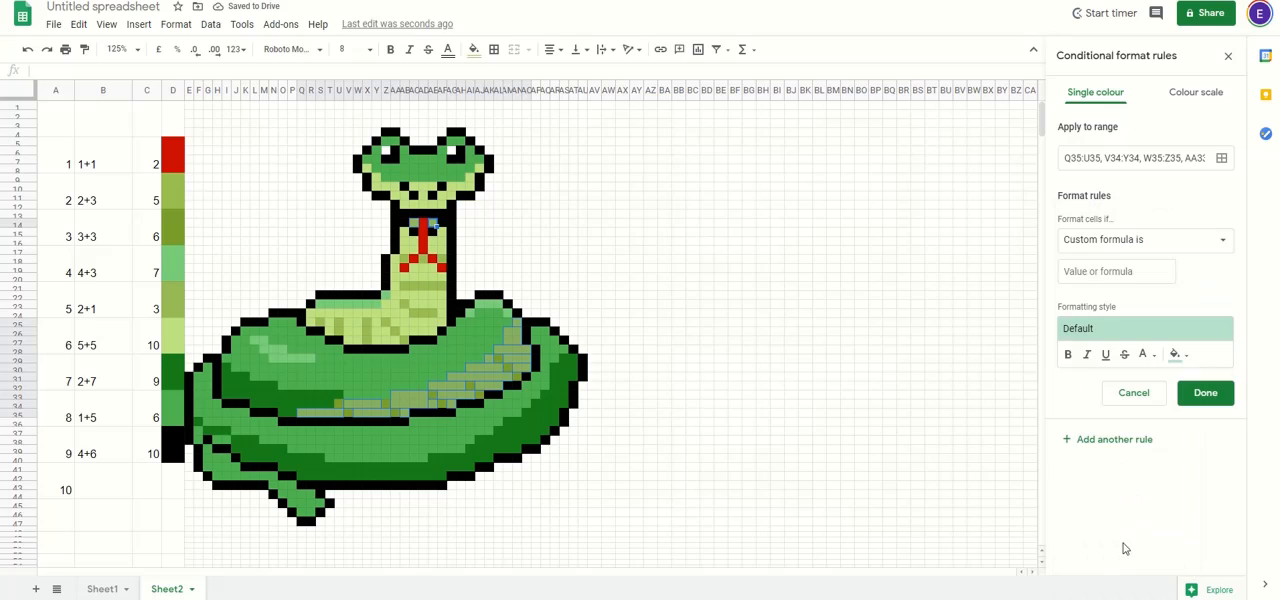
click(1097, 269)
text(=)
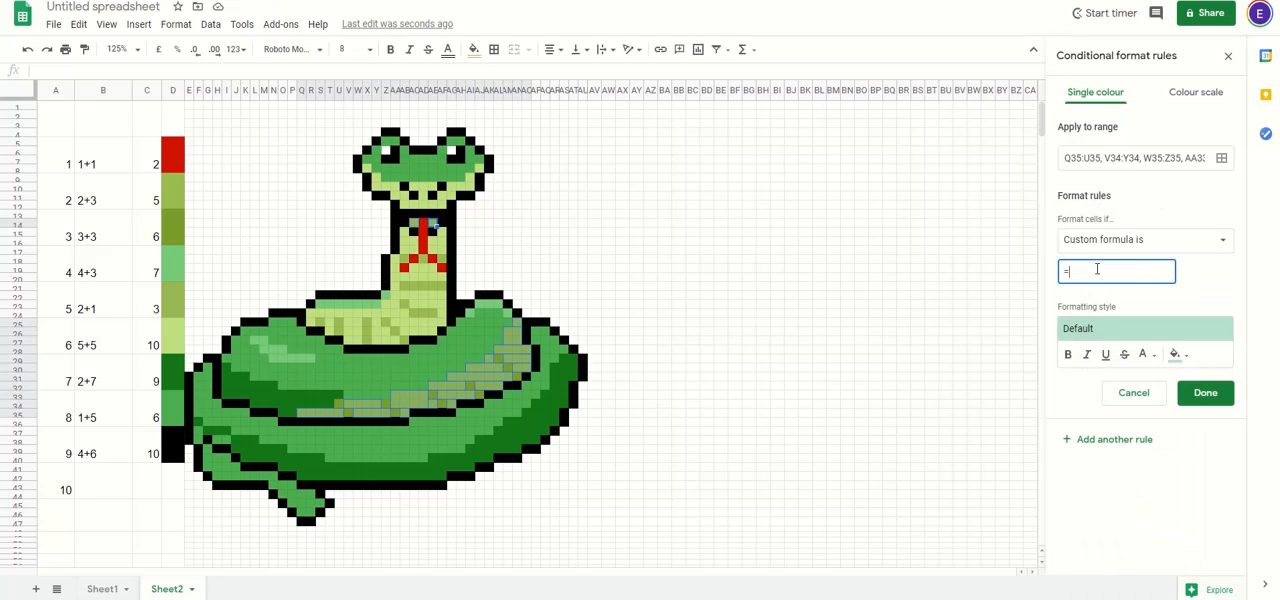
text($C$21)
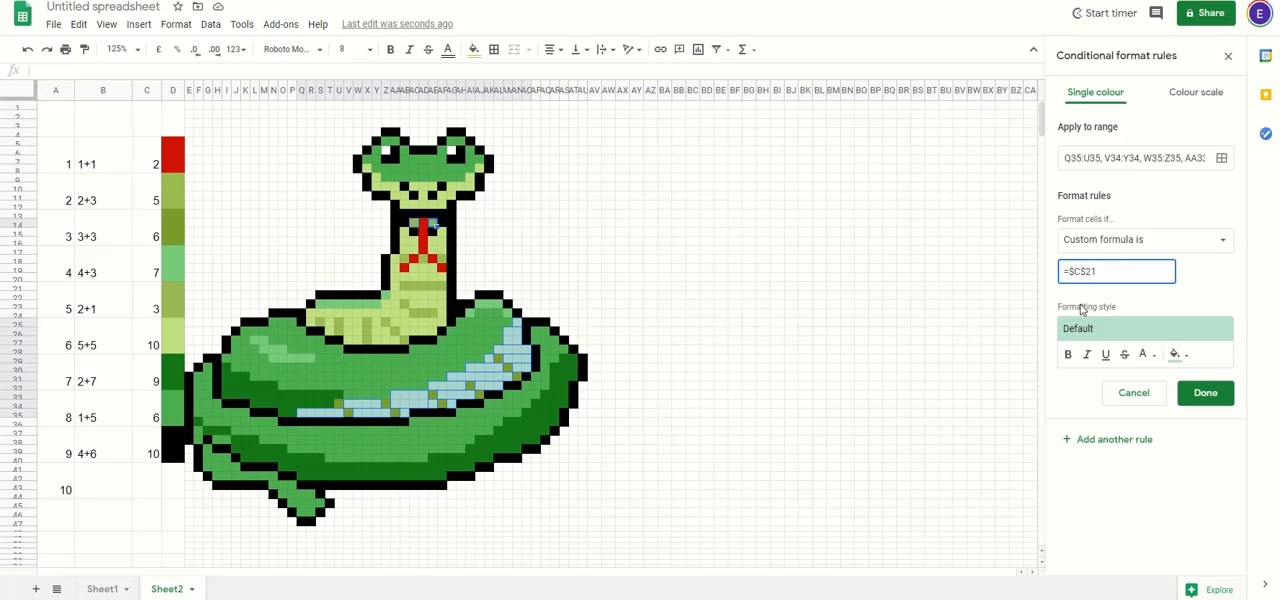
Step: Give the olive rule the copied custom colour #98b853 as its fill and save the rule
click(1180, 355)
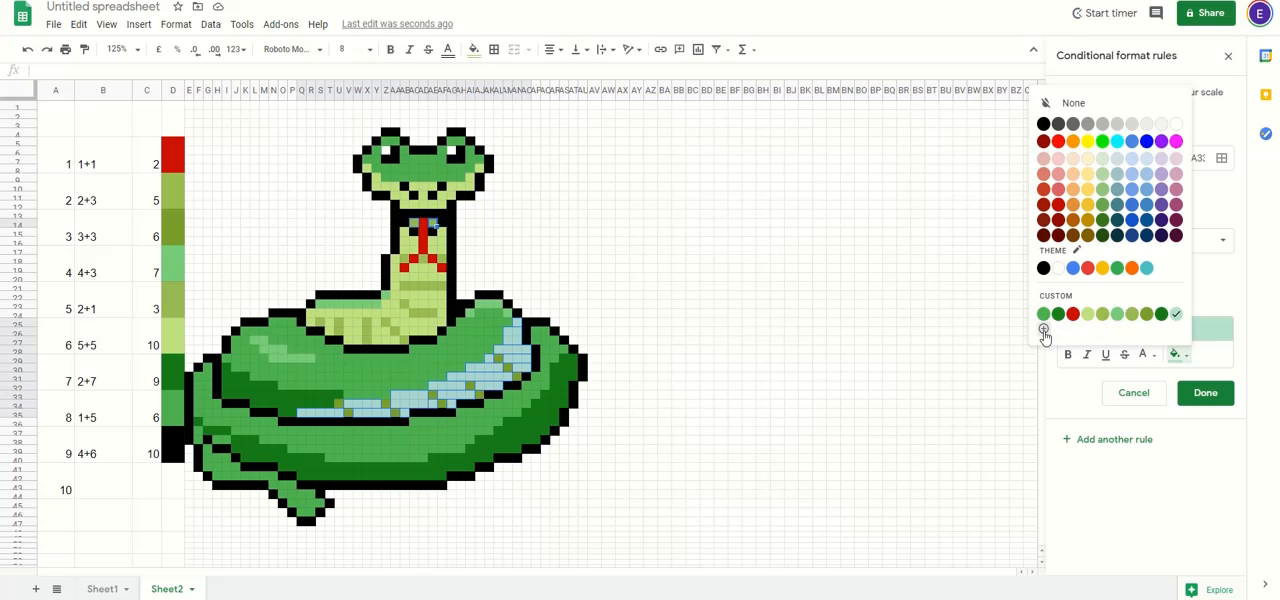
click(1043, 329)
triple_click(647, 202)
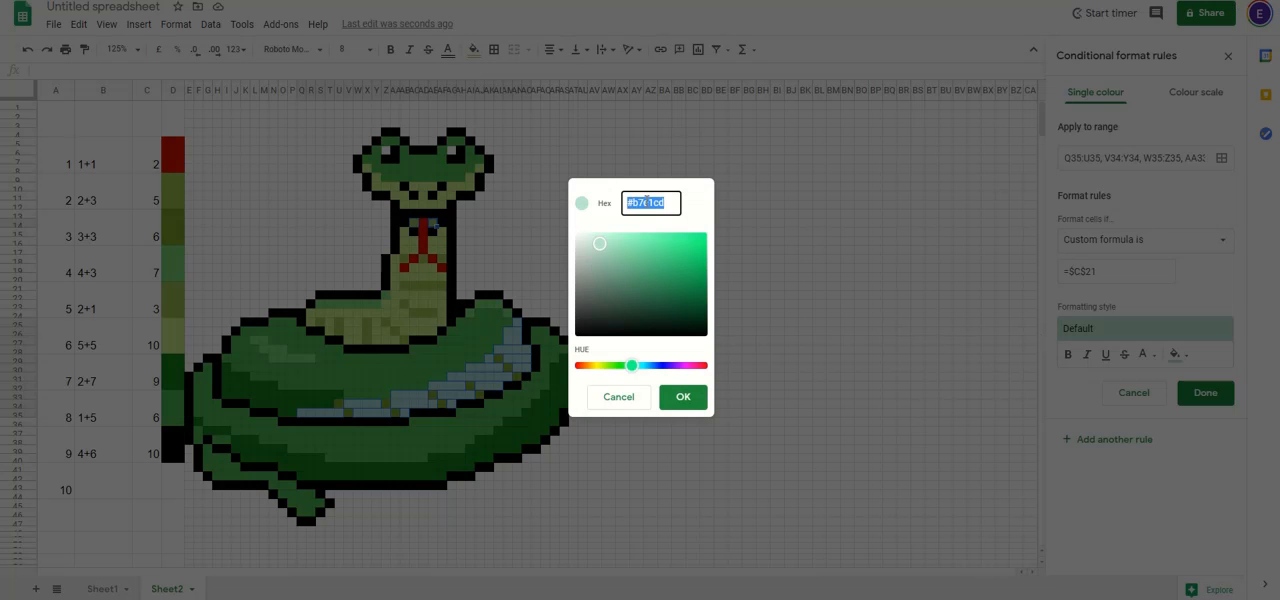
text(#98b853)
click(685, 397)
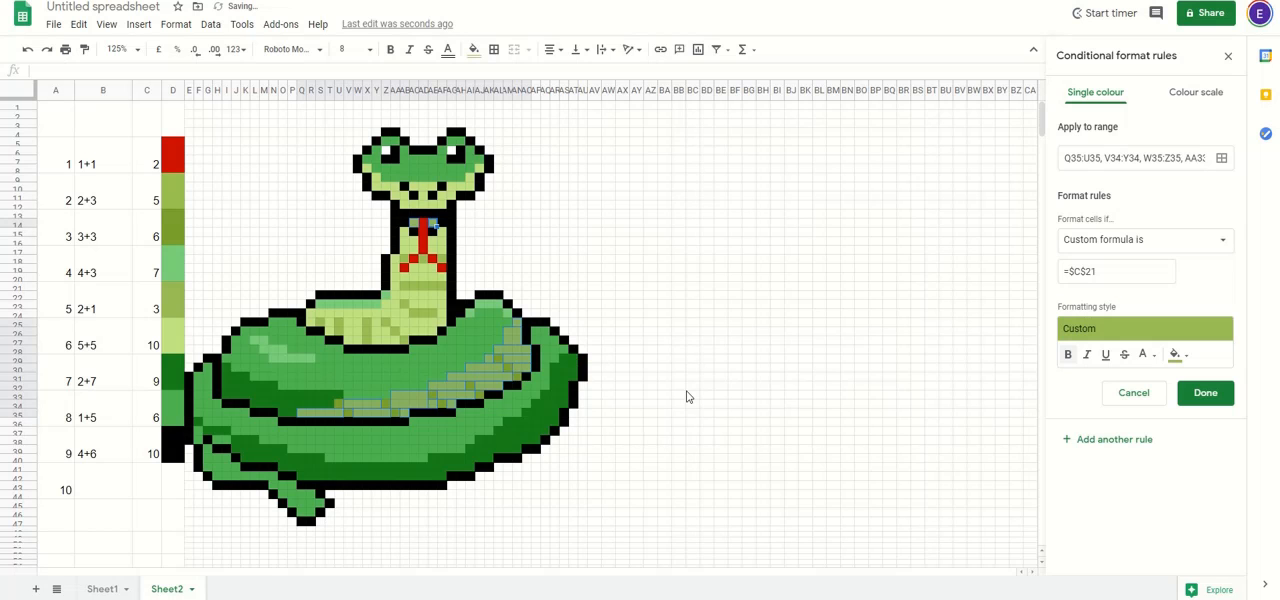
click(1206, 394)
Step: Copy the fill colour code #c1e082 from question 6's colour cell
click(172, 338)
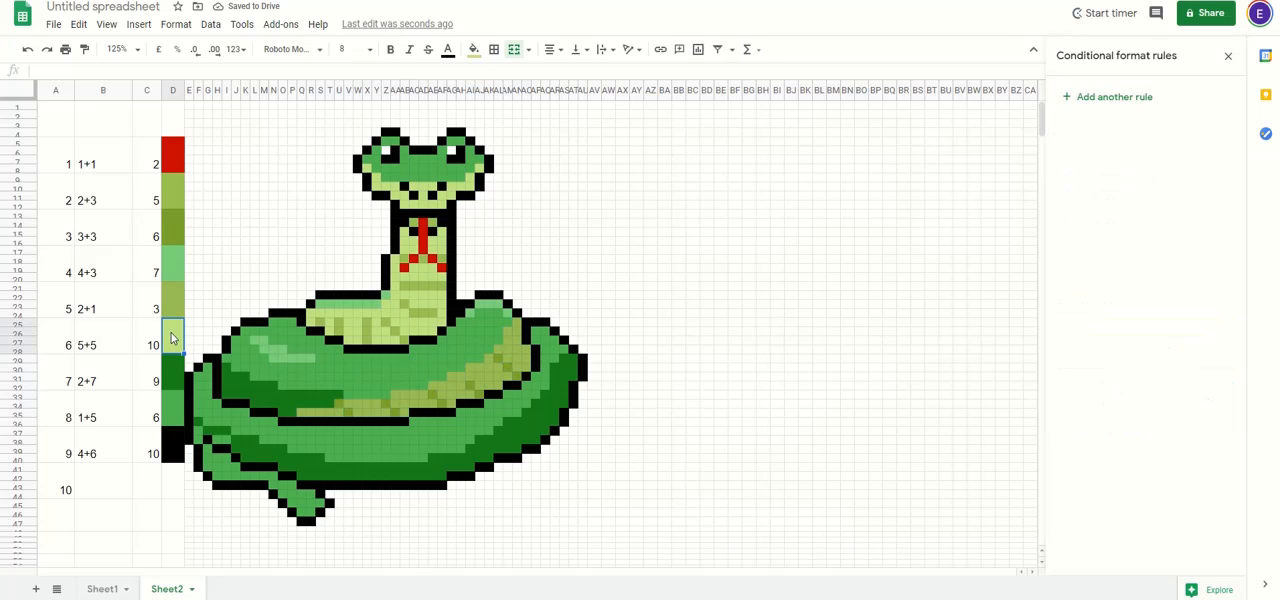
click(474, 55)
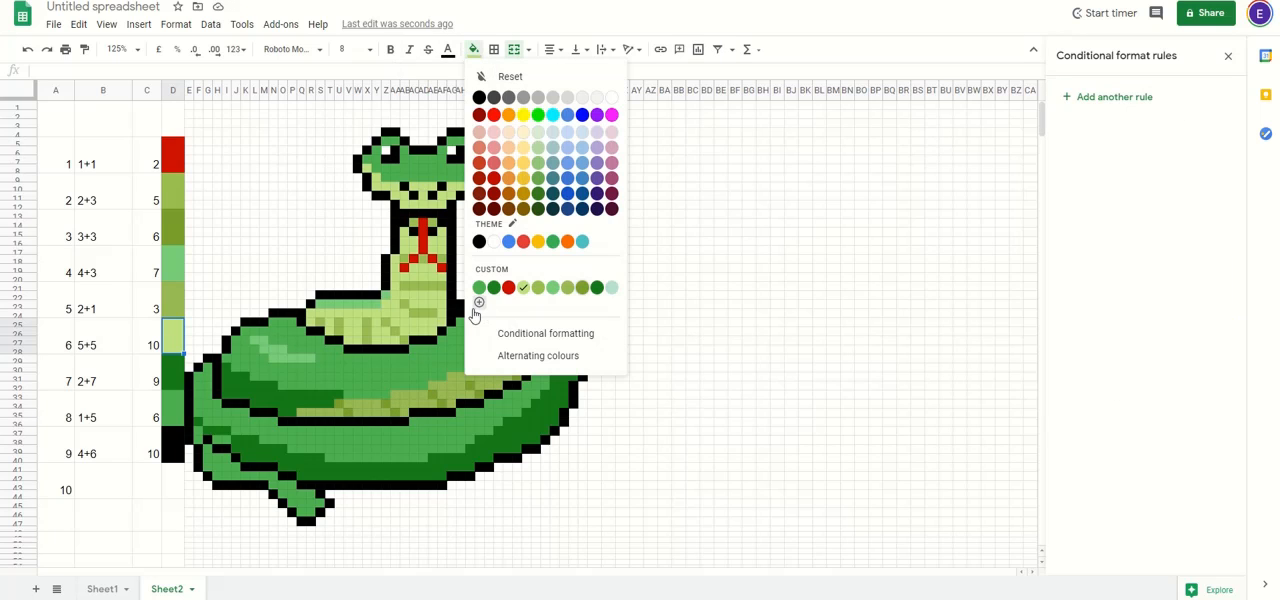
click(478, 290)
triple_click(656, 202)
key(ctrl+c)
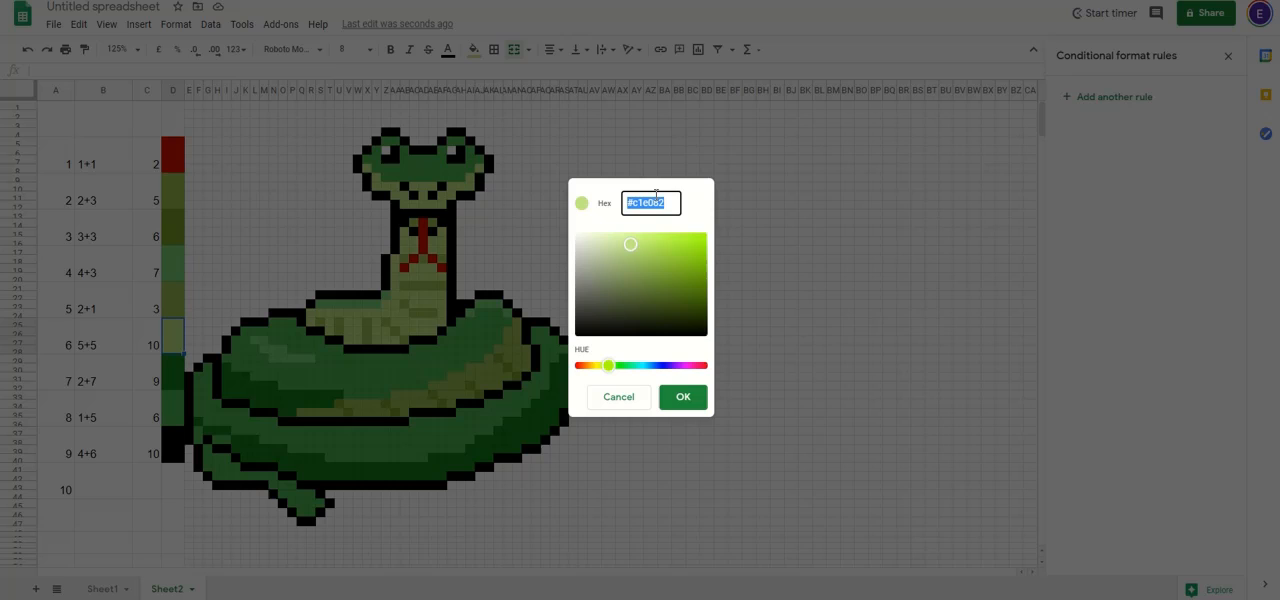
click(683, 397)
click(636, 270)
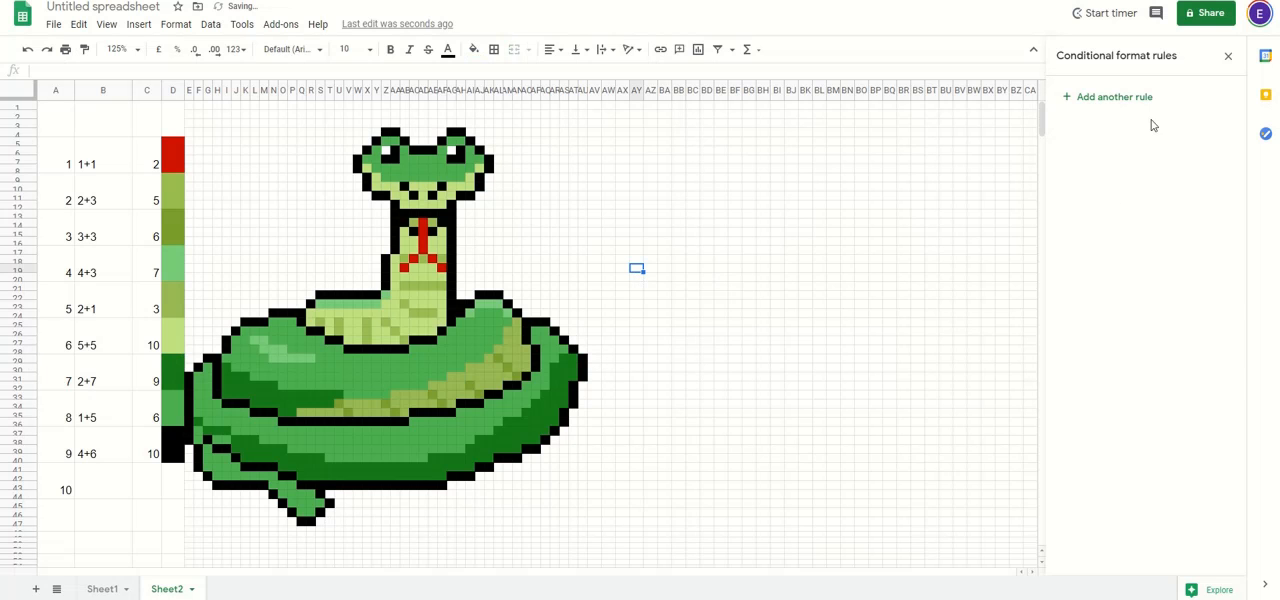
Step: Start a rule for the pale green belly, replacing the default range with belly ranges including Z23:AA23, Y25:Y27, Z26:Z27, AA27, V25:W27, T25:T26 and R25
click(1130, 97)
click(1220, 158)
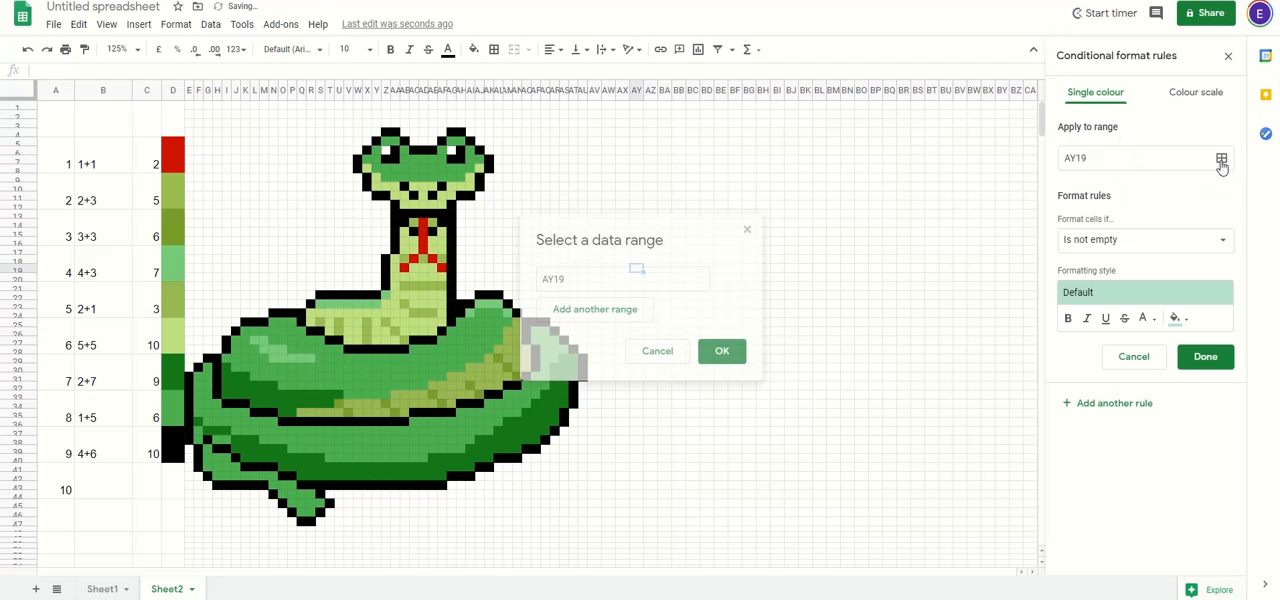
double_click(581, 278)
key(BackSpace)
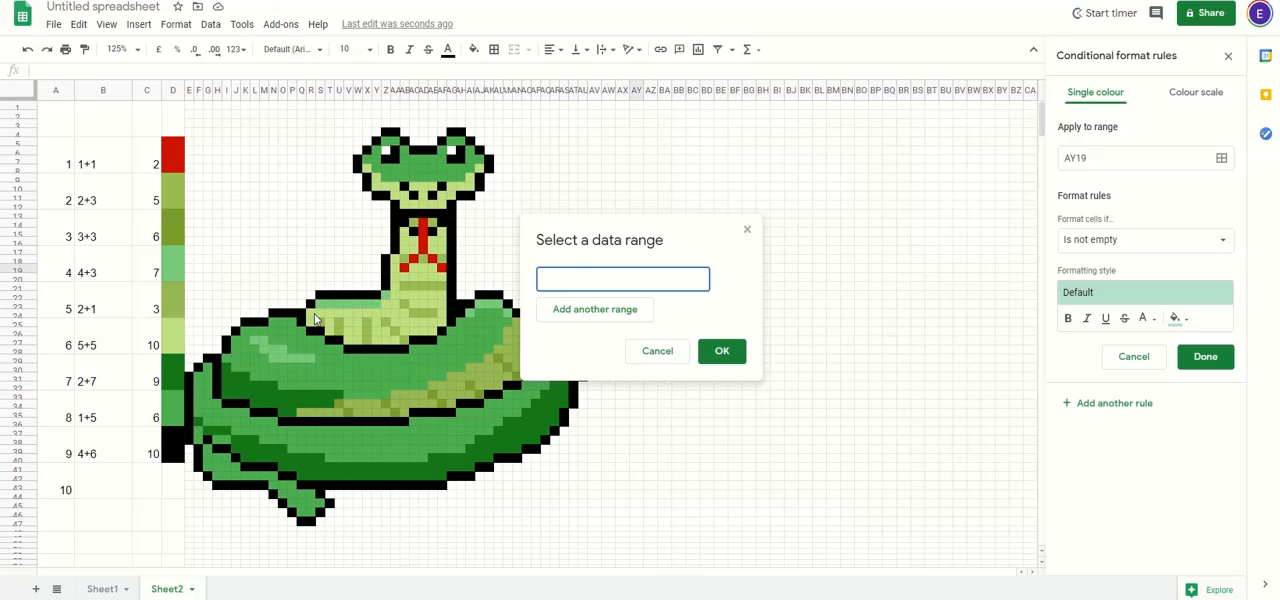
drag(314, 317, 333, 332)
click(393, 340)
click(315, 322)
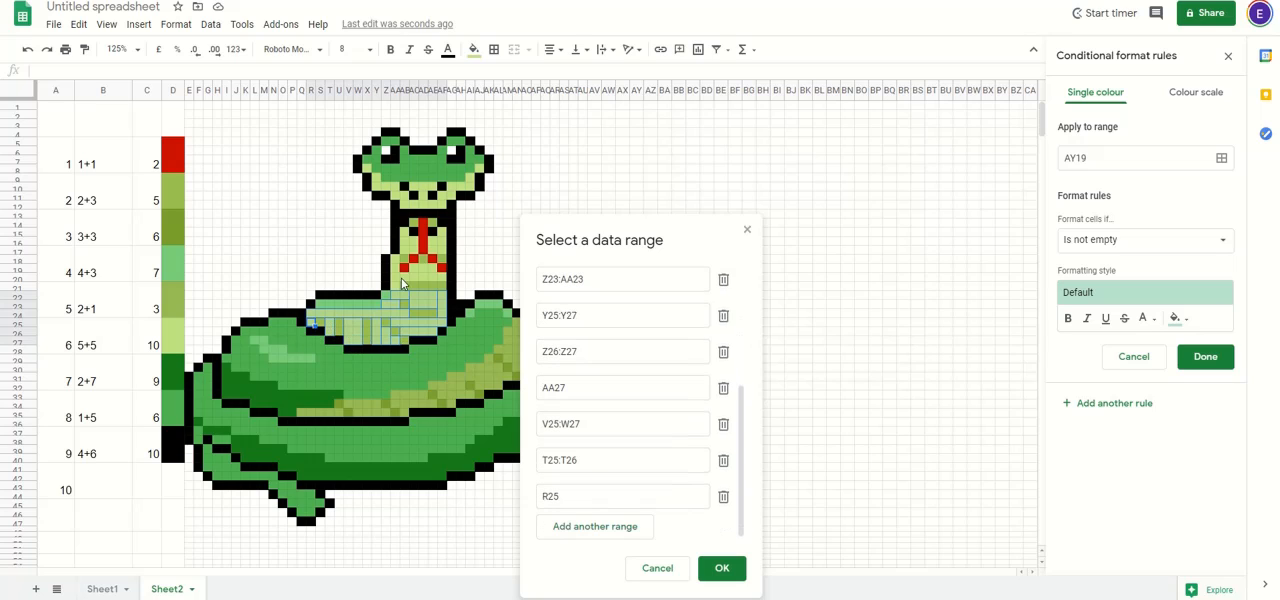
Step: Add the pale green neck and jaw cells to the rule's ranges, from AA18:AA21 up to AB12:AF12, AG10:AI10, AI9, AJ8, AC10:AE10 and AD11
drag(392, 262, 436, 256)
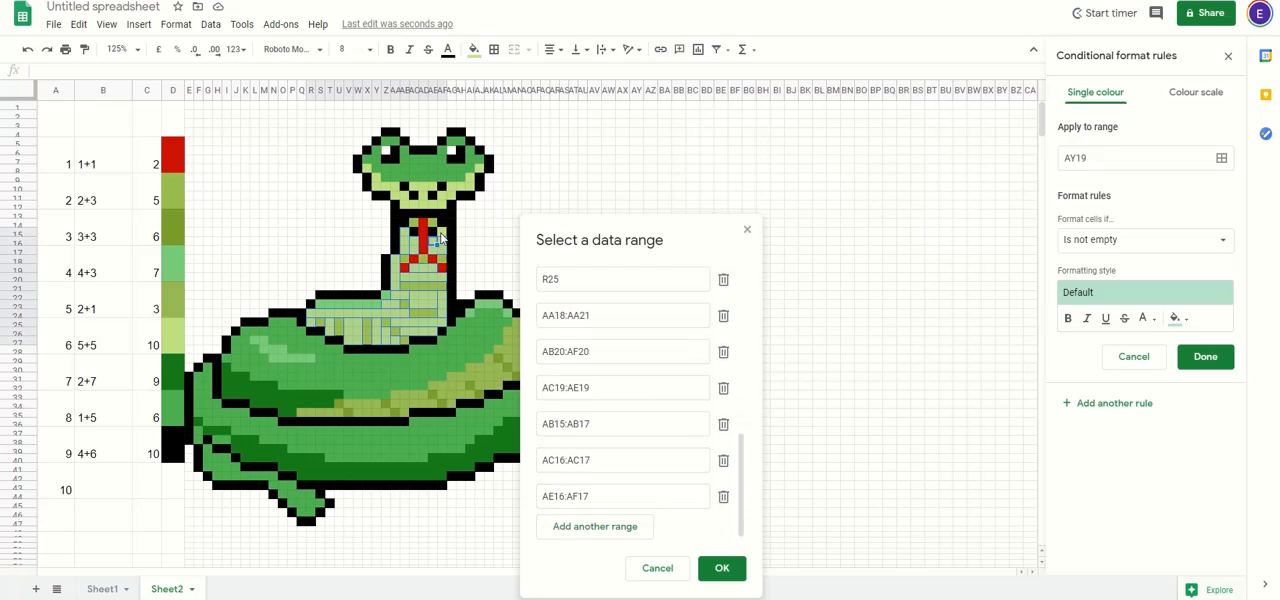
click(437, 241)
drag(413, 205, 435, 187)
click(470, 181)
click(477, 175)
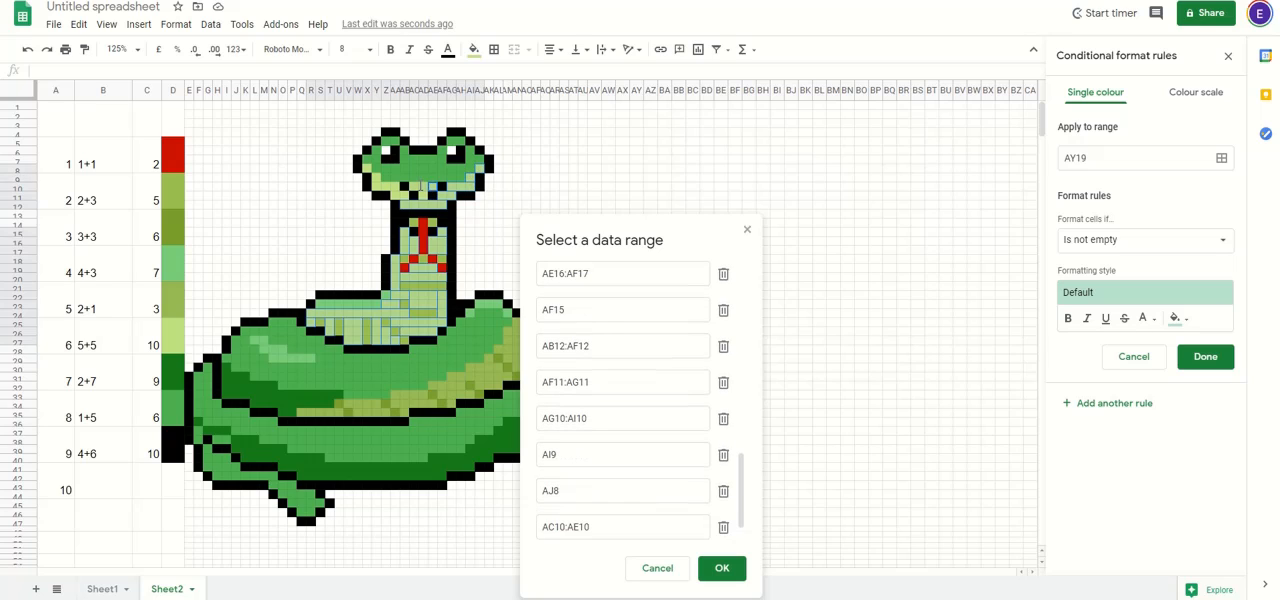
click(425, 196)
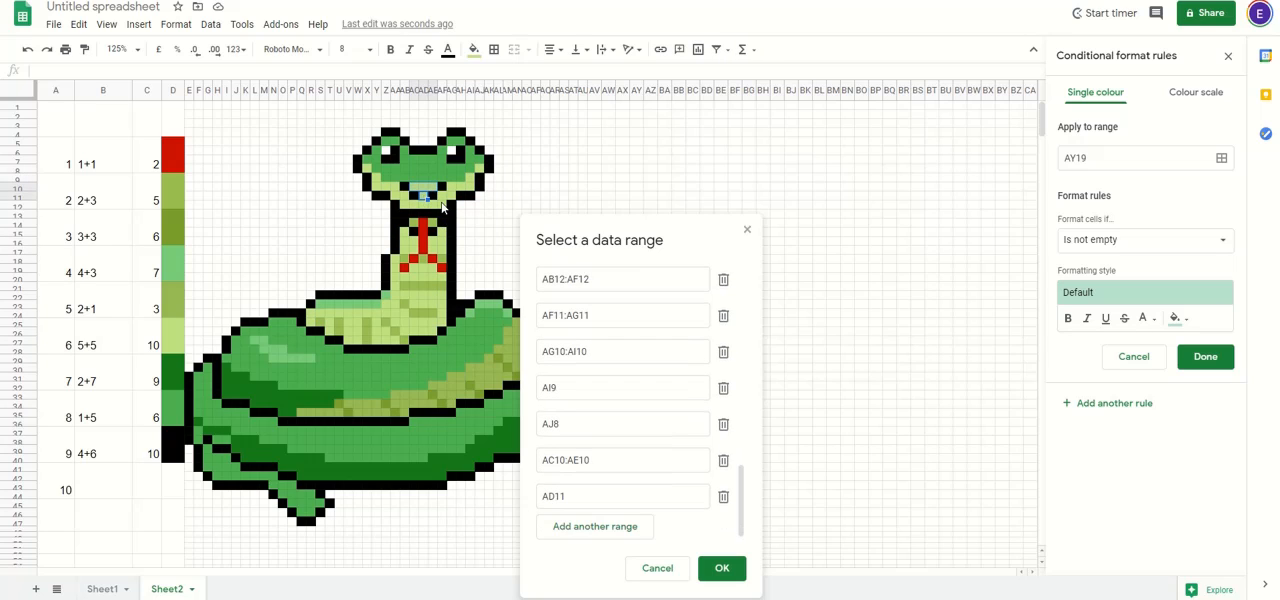
Step: Add the pale green cells on the other side of the jaw to the ranges, including AA11:AB11, Y10:AA10 and Y9
drag(407, 205, 379, 187)
click(470, 178)
click(478, 170)
click(375, 178)
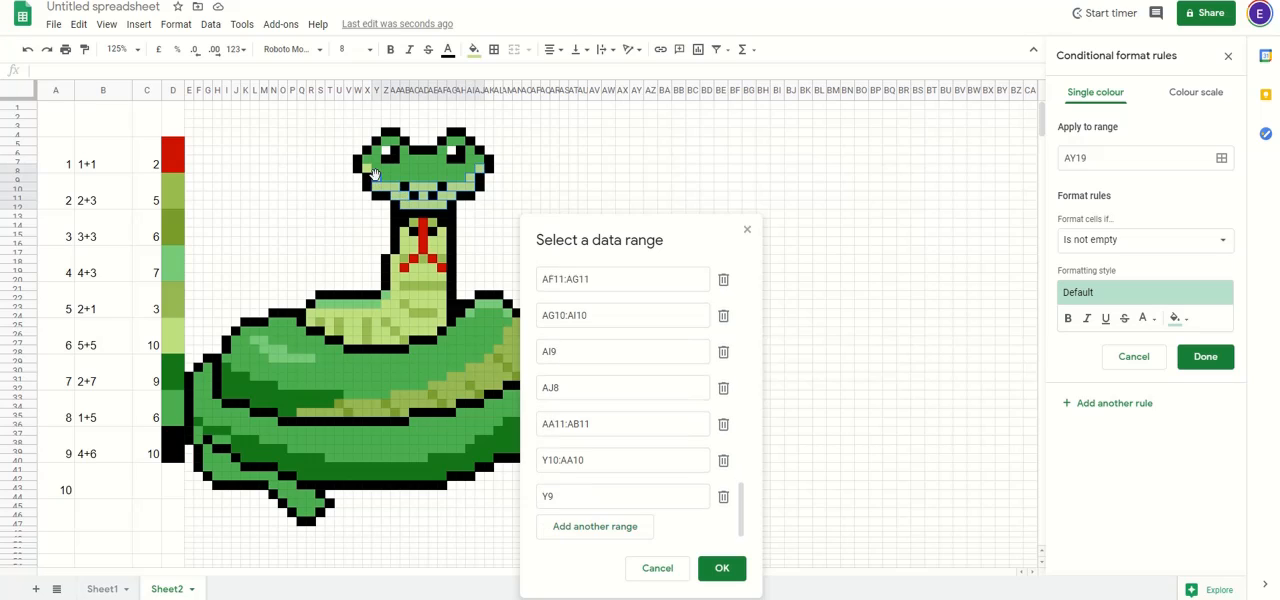
click(367, 173)
Step: Add the neck and belly cells again, including Y24:Y27, Z26:Z27, AA27, V24:W27, X24, R24:U24, R25 and T25:T26, and confirm the ranges
drag(405, 226, 331, 333)
click(441, 229)
click(441, 276)
click(376, 333)
click(396, 333)
click(357, 333)
click(367, 312)
click(313, 328)
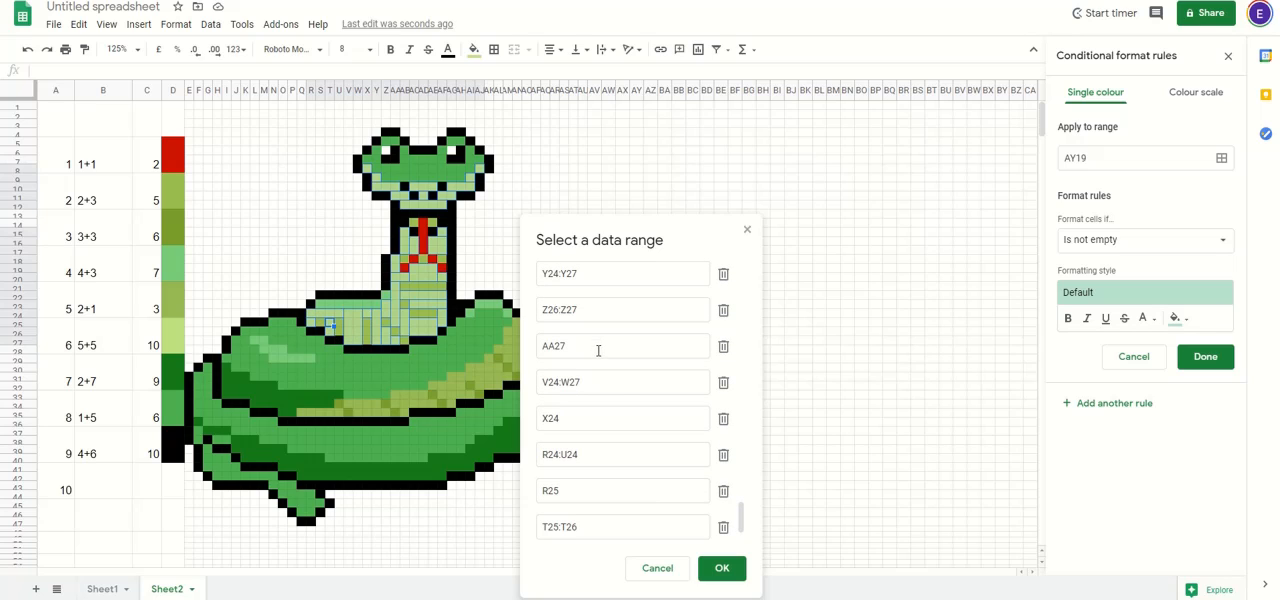
click(724, 570)
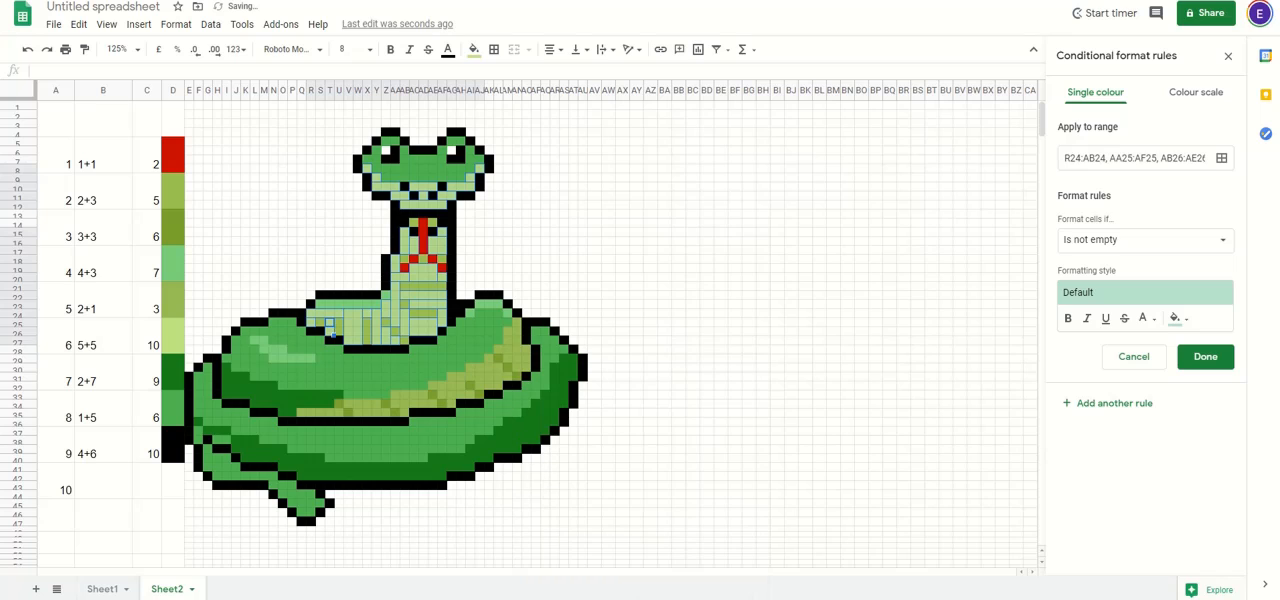
Step: Set the pale green rule's condition to the custom formula =$C$25
click(1155, 245)
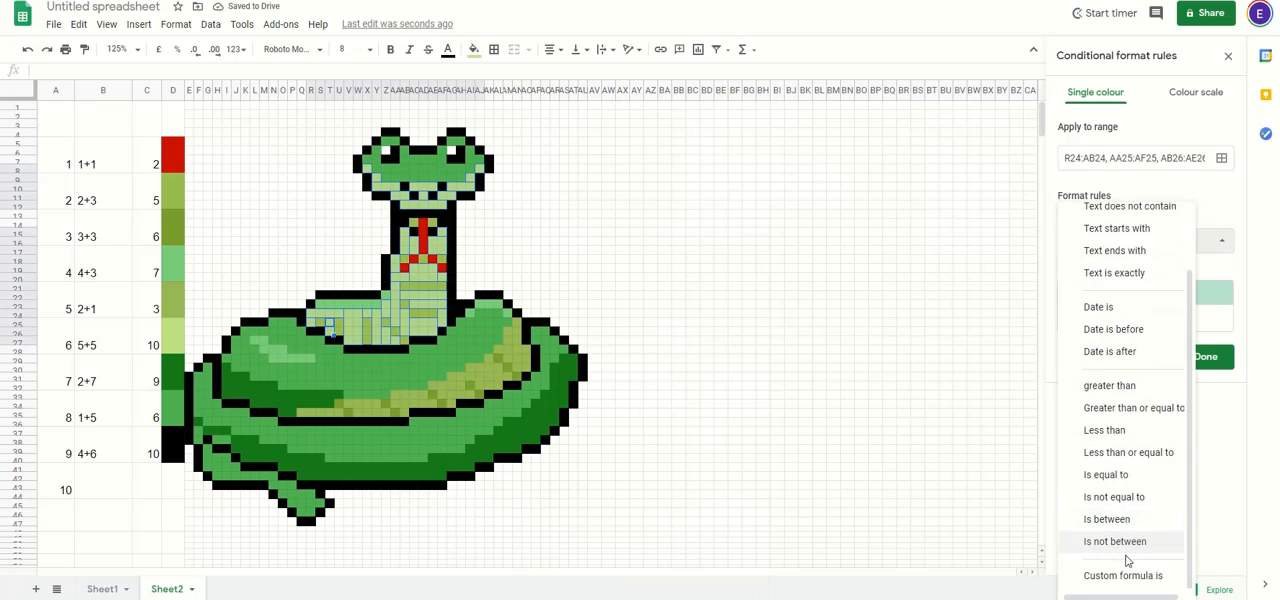
click(1120, 575)
click(1100, 270)
text(=)
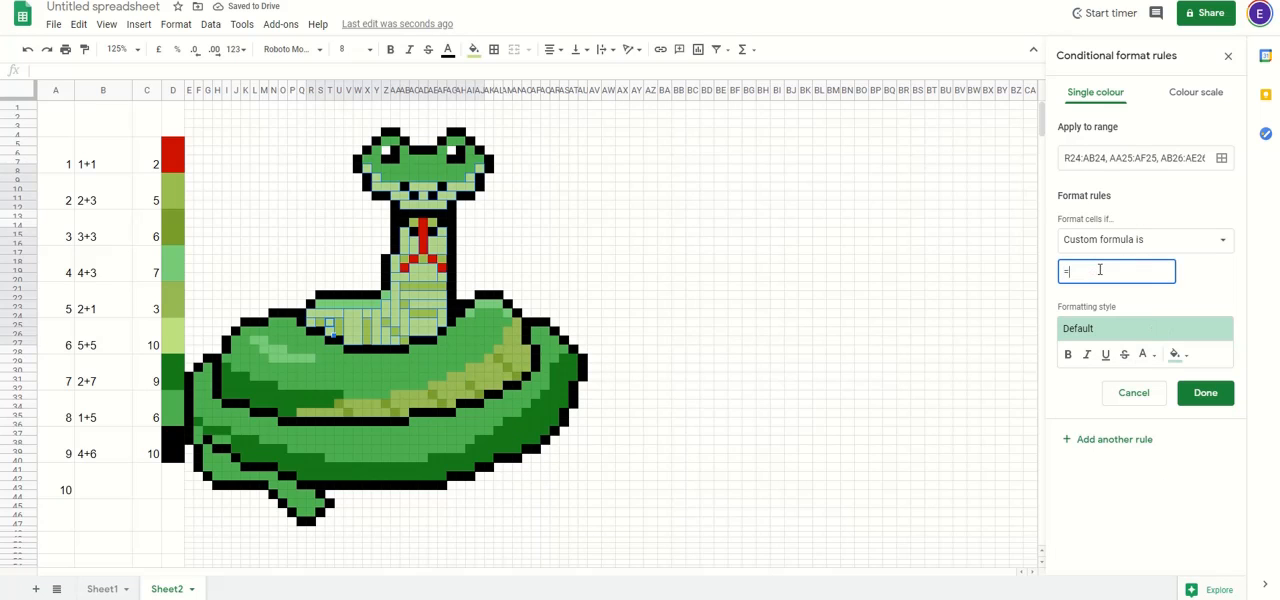
text($C$25)
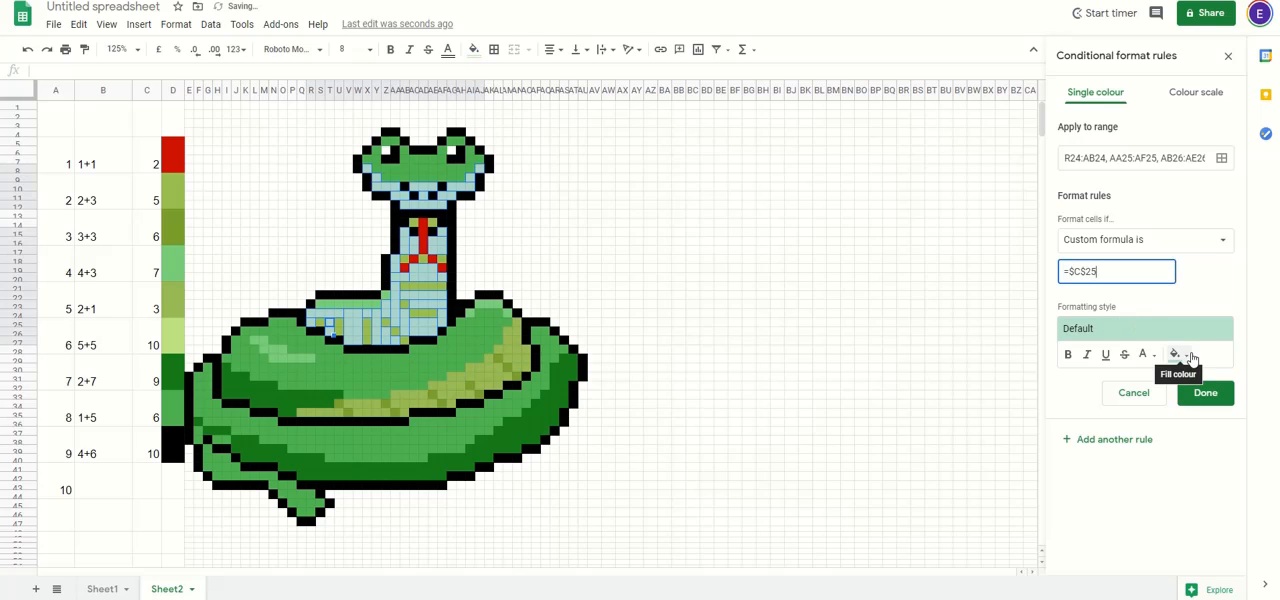
Step: Copy the hex code c1e082 from the fill colour of the pale green key cell for question 6
click(174, 341)
click(474, 49)
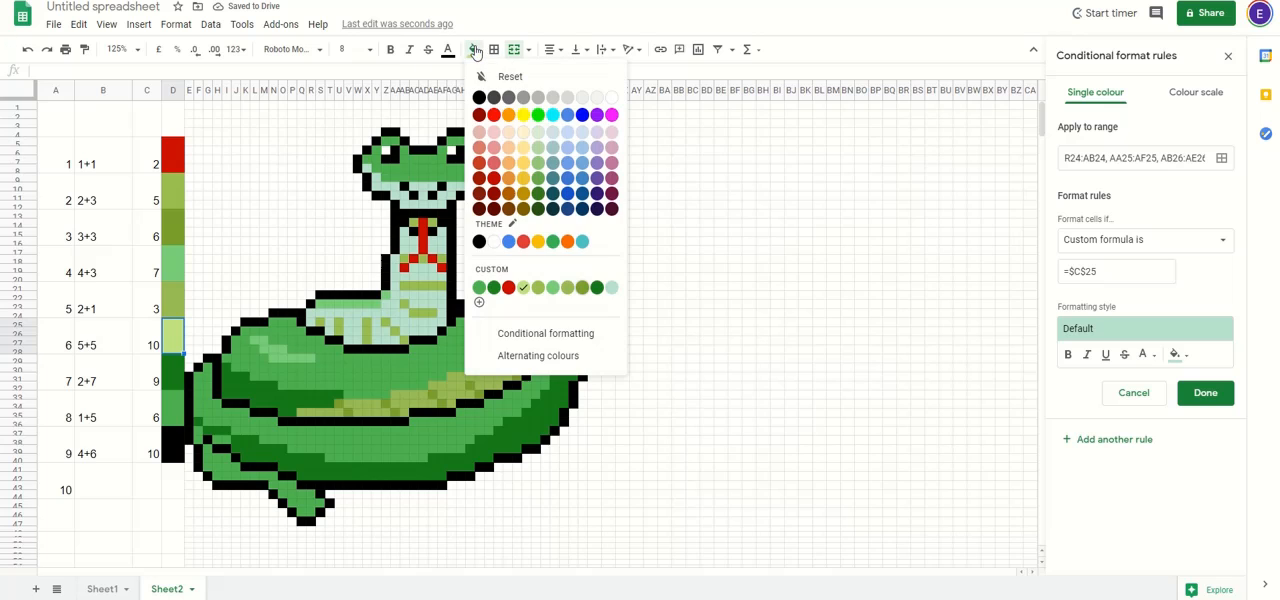
click(480, 304)
double_click(641, 199)
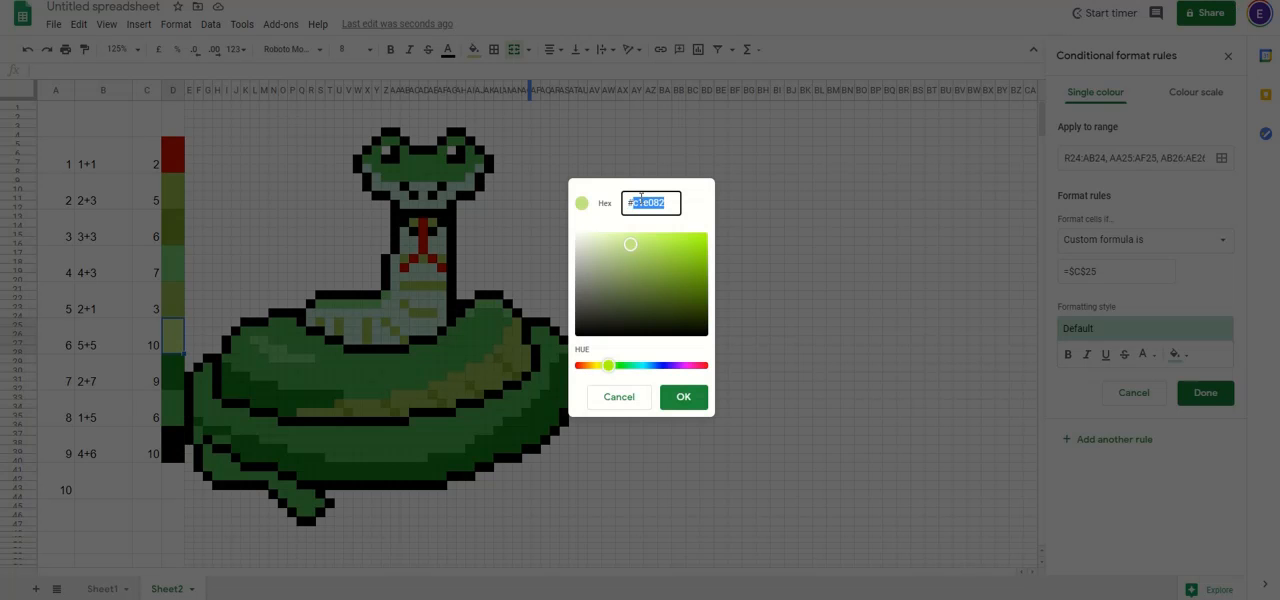
click(683, 396)
Step: Set the pale green rule's fill to the copied custom colour c1e082 and save the rule
click(1176, 354)
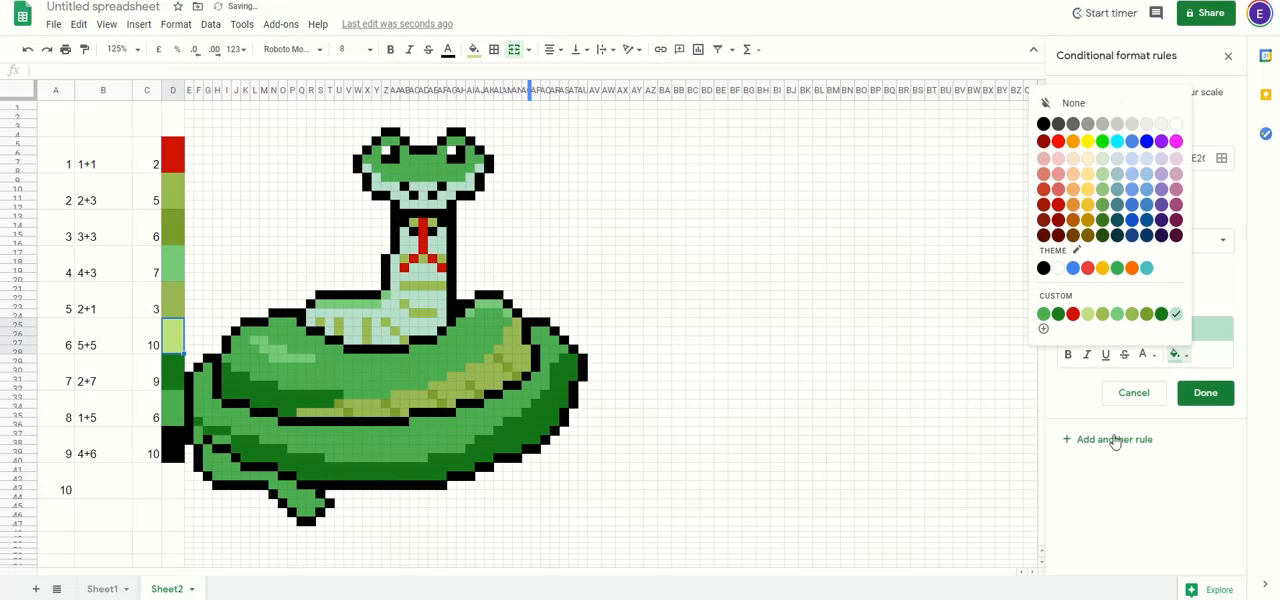
click(1184, 356)
click(1186, 360)
click(1182, 357)
click(1148, 355)
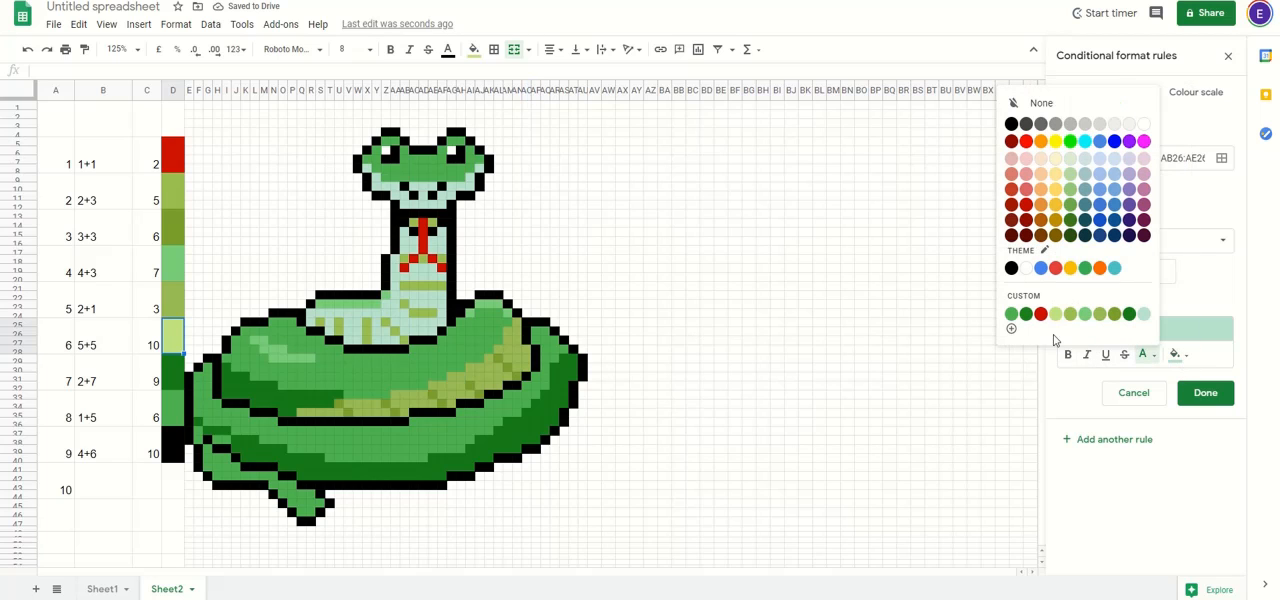
click(1180, 356)
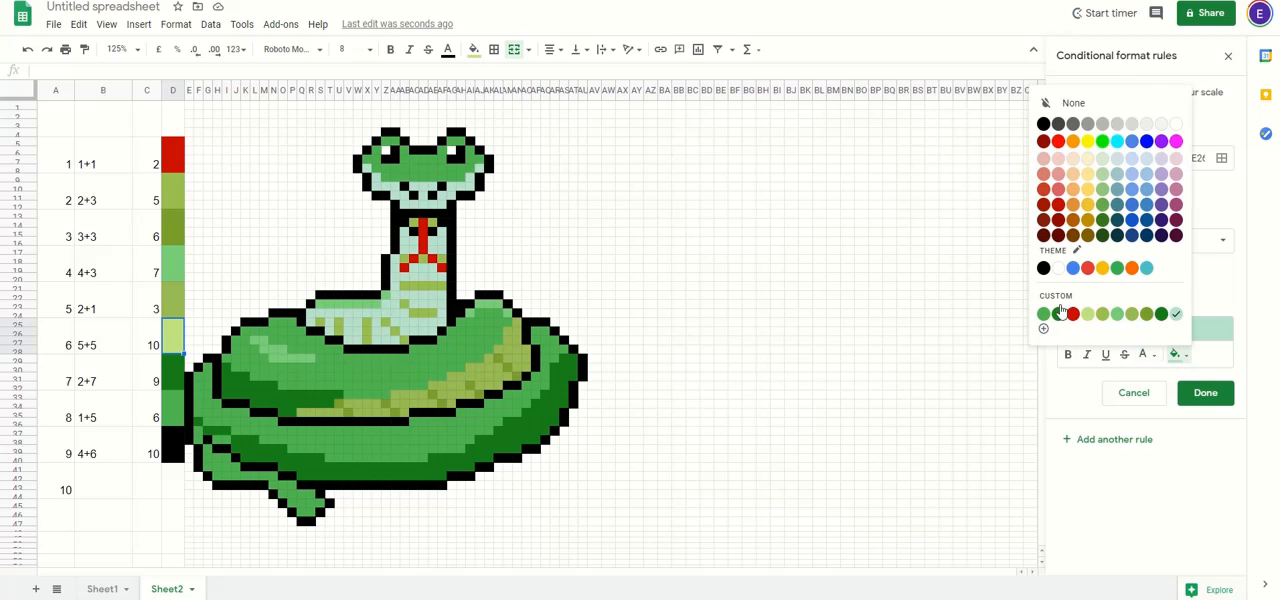
click(1045, 330)
click(665, 201)
key(ctrl+a)
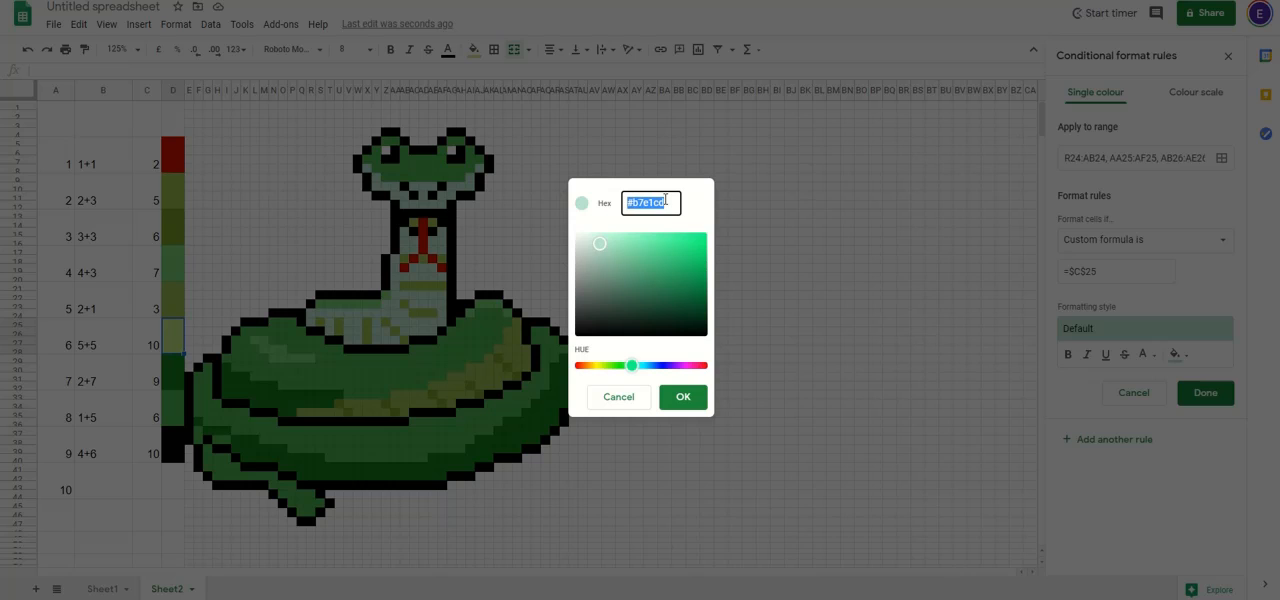
key(ctrl+v)
click(683, 397)
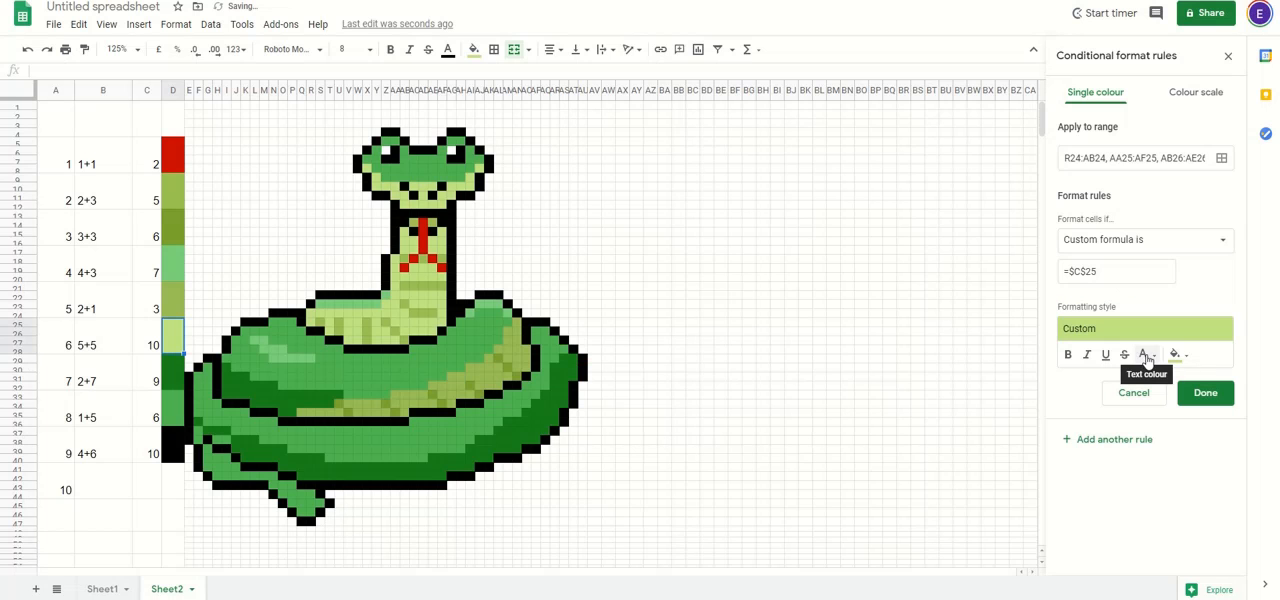
click(1207, 393)
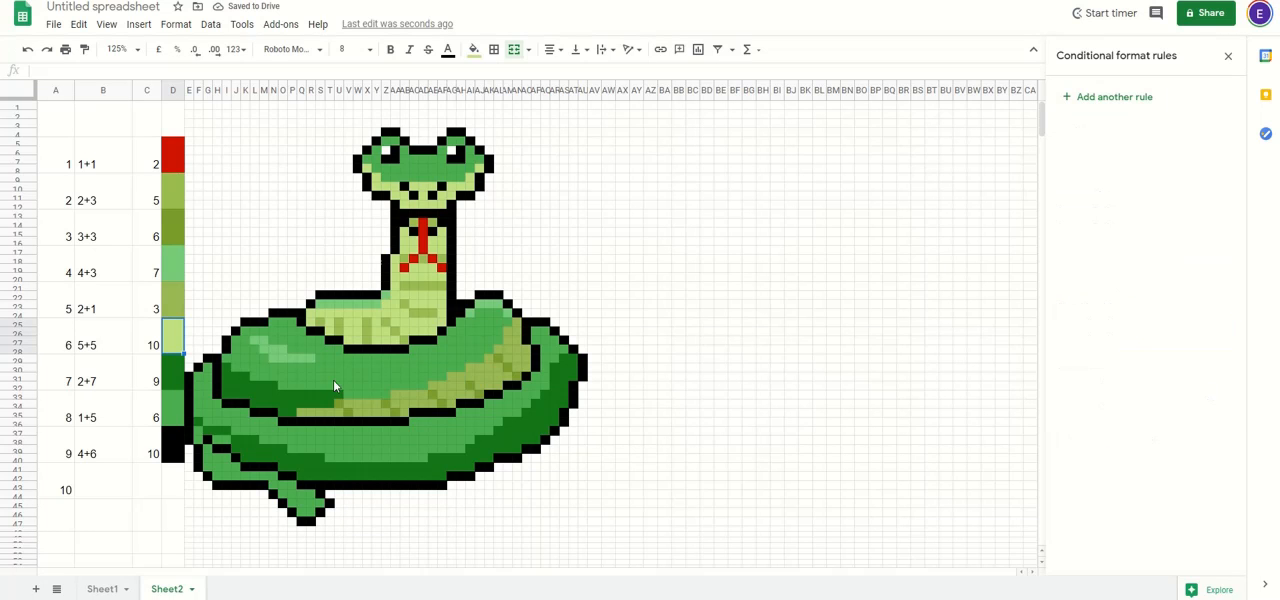
Step: Copy the hex code #147818 from the fill colour of the dark green key cell for question 7
click(172, 378)
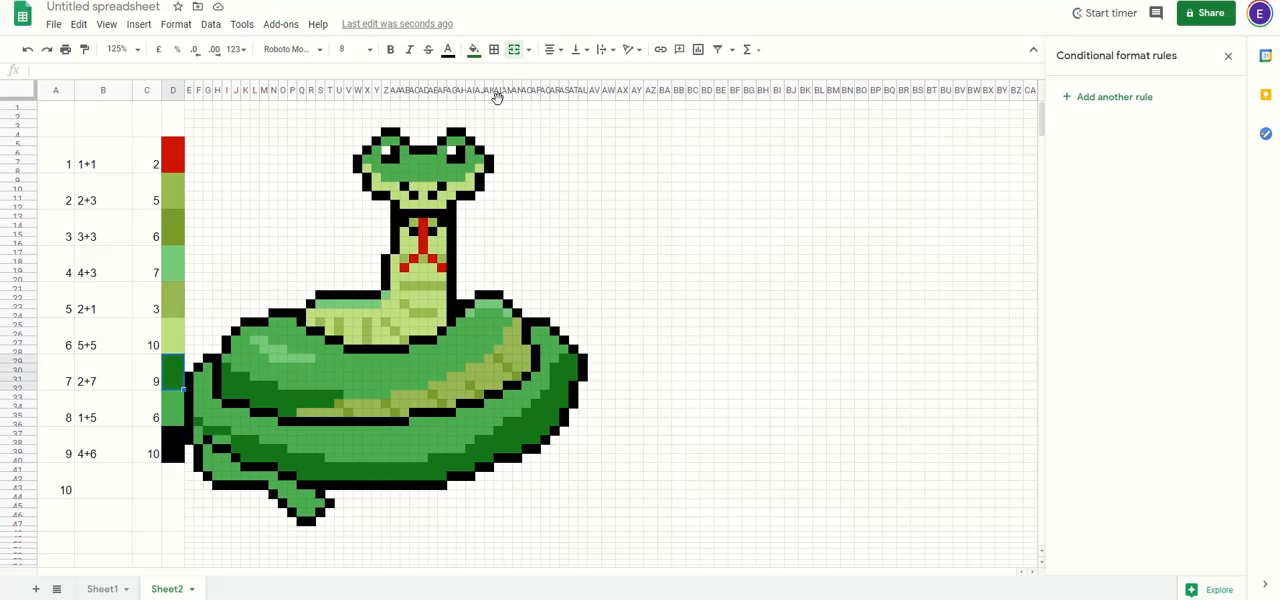
click(528, 49)
click(474, 50)
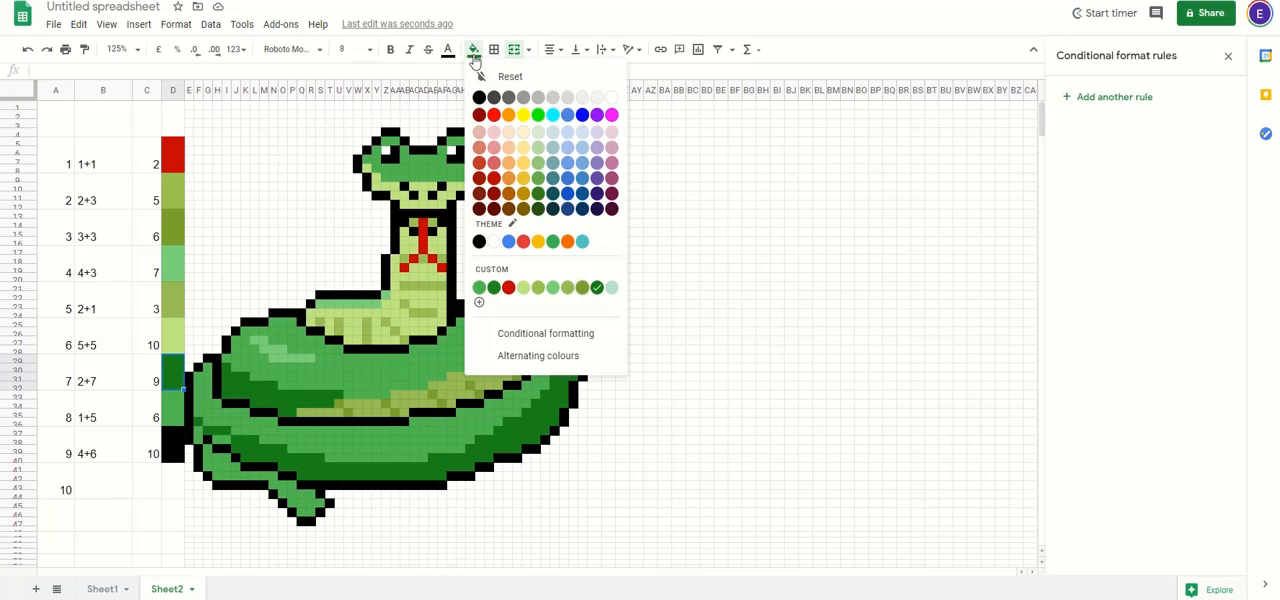
click(479, 302)
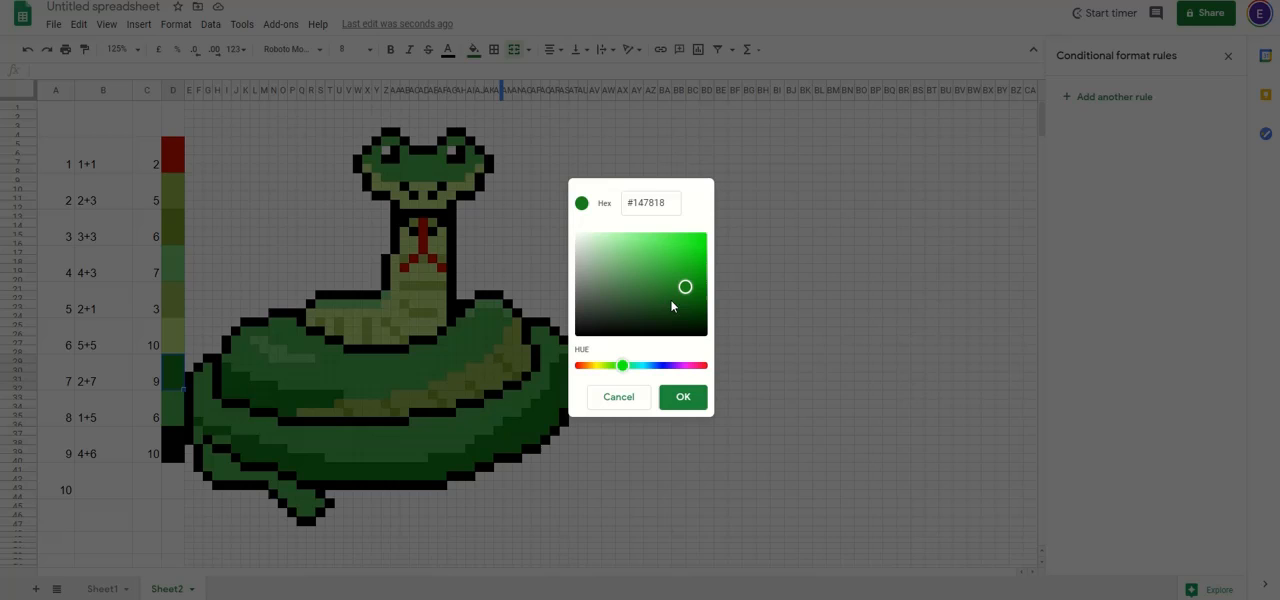
triple_click(655, 202)
click(683, 397)
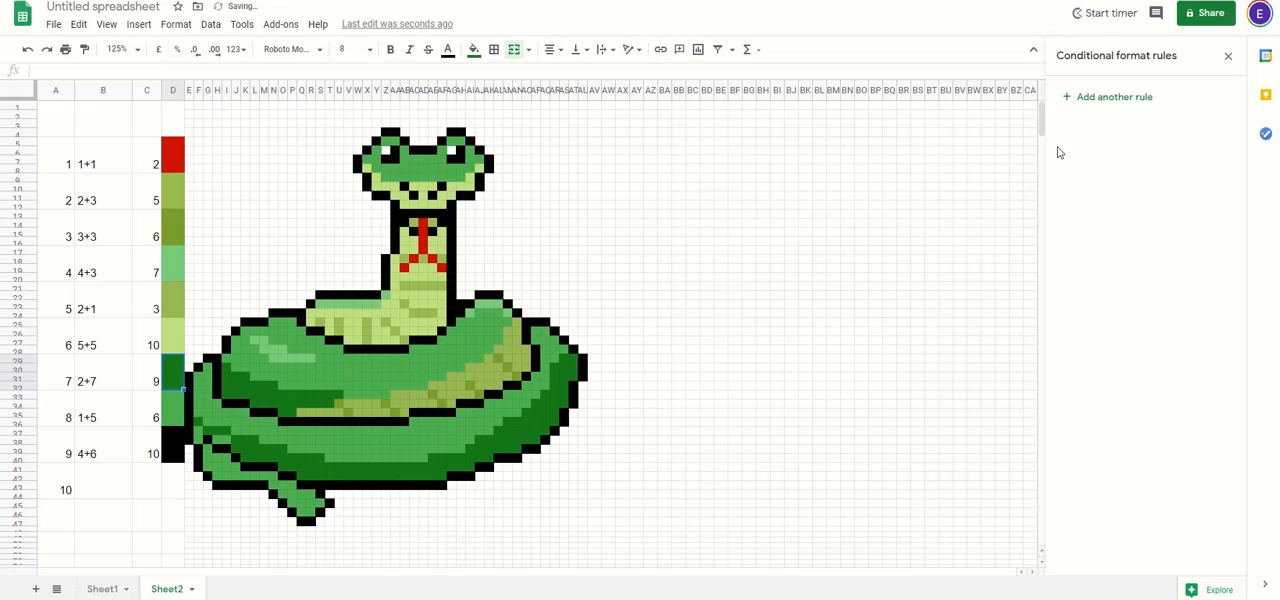
Step: Add a conditional formatting rule with the inner coil's dark green cells as ranges: I30:I33, J31:K33, L32:N34, O33:P35 and Q33:T34
click(1110, 97)
click(1173, 158)
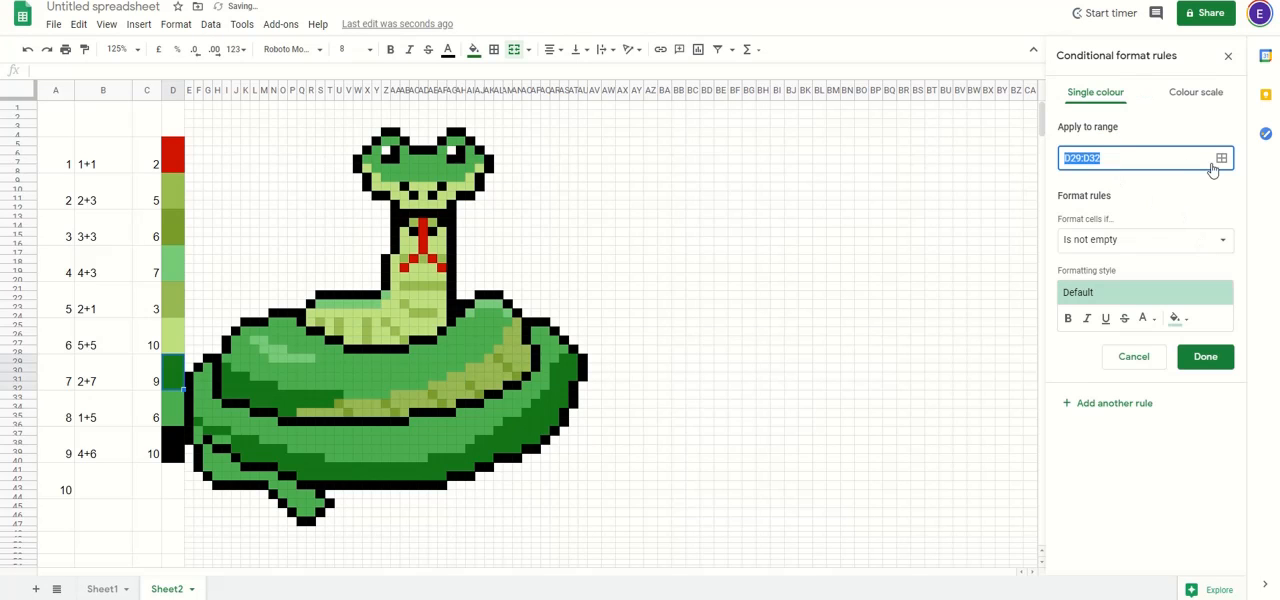
key(BackSpace)
click(1221, 158)
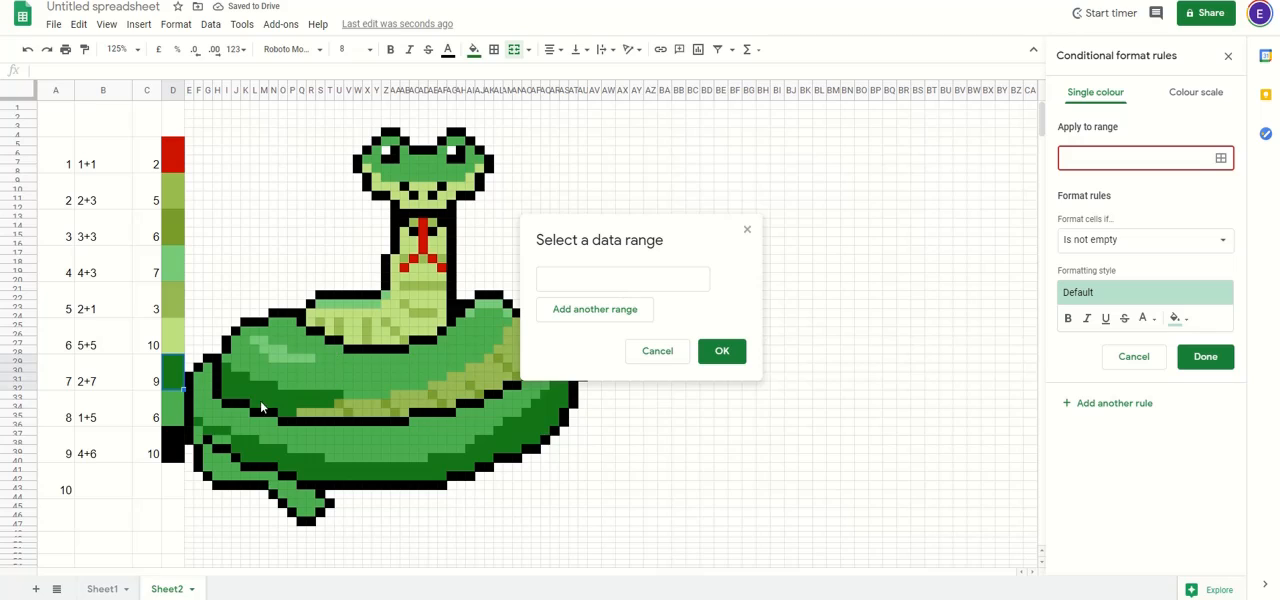
drag(225, 367, 329, 404)
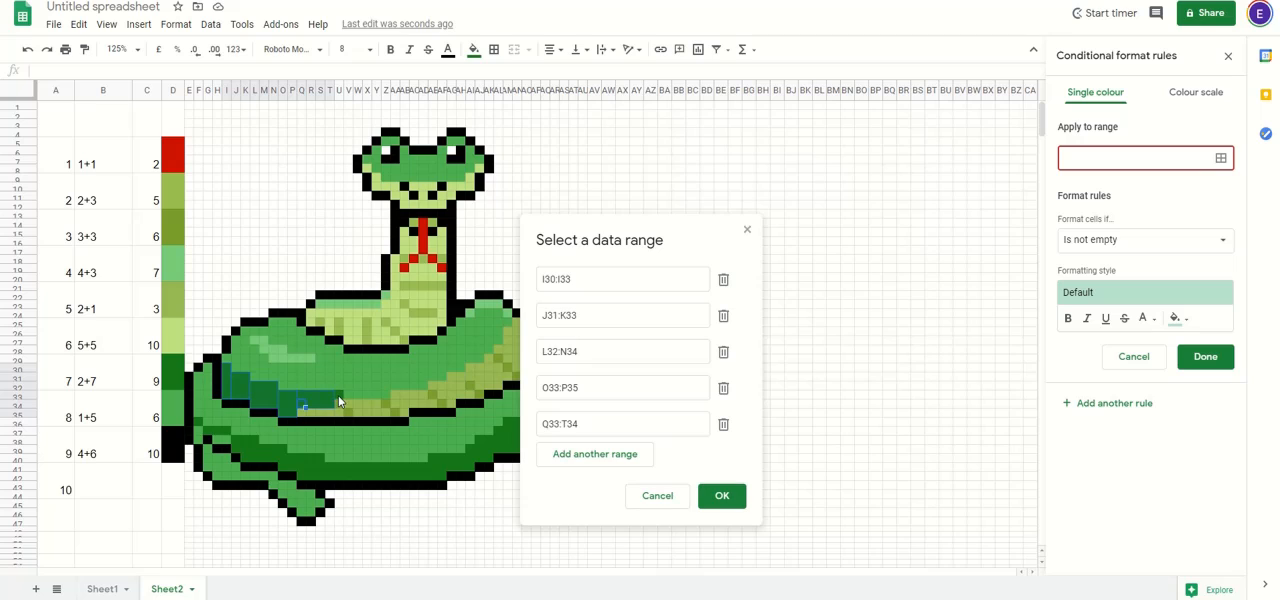
click(338, 397)
Step: Add the lower coil's dark green cells to the ranges, including G37:I37, F36, H38:I38, J38:L39, K39:O40, O40:S41 and Q41:AF42
drag(210, 433, 439, 466)
ctrl+click(199, 422)
ctrl+click(220, 441)
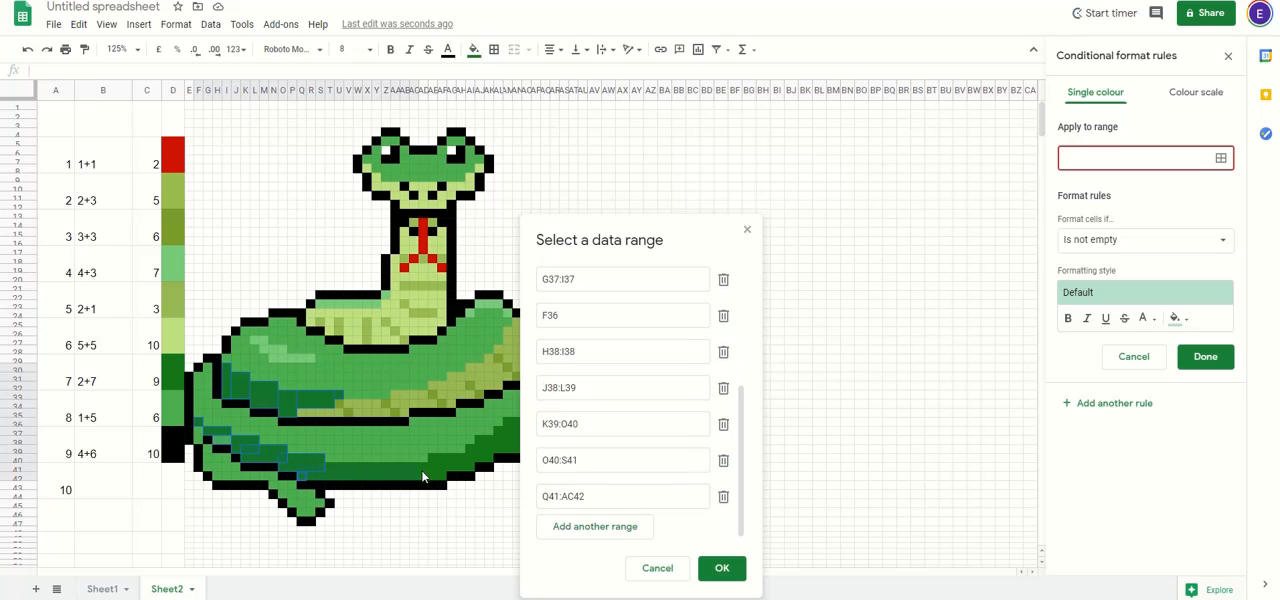
Step: Add the outer coil's dark green cells, including AL37:AP38, AO35:AQ35, AM36:AQ37, AP34:AR36, AR30:AS34, AQ33 and AS29:AT31, and confirm the ranges
drag(612, 258, 818, 168)
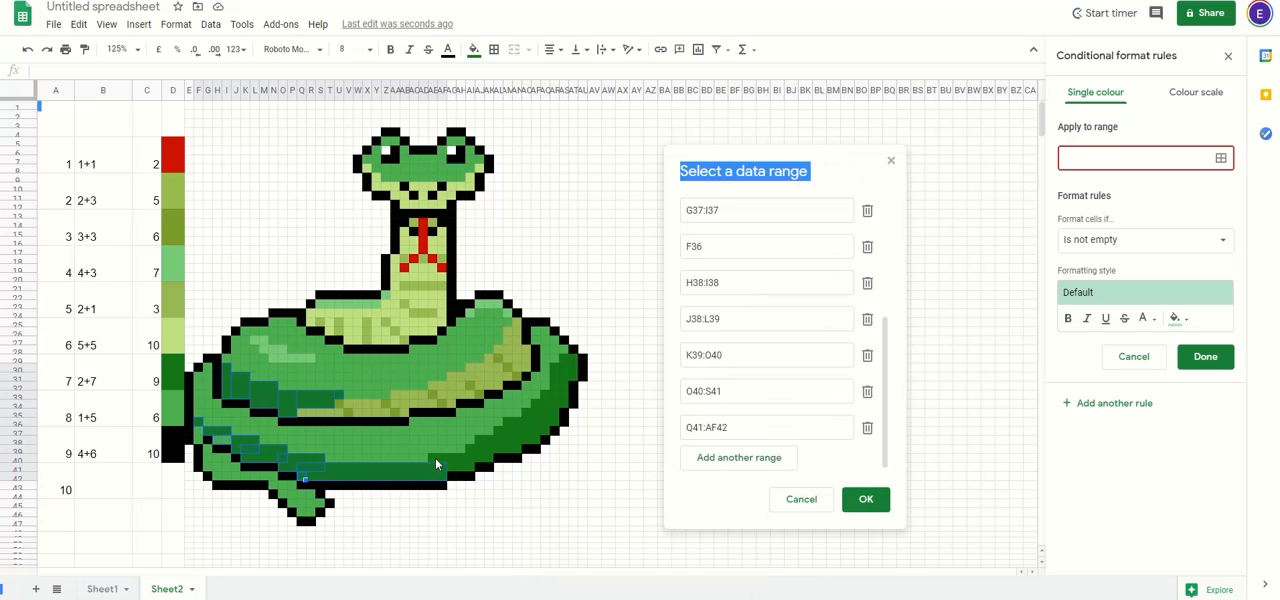
drag(435, 457, 573, 378)
ctrl+click(508, 412)
ctrl+click(508, 412)
ctrl+click(543, 395)
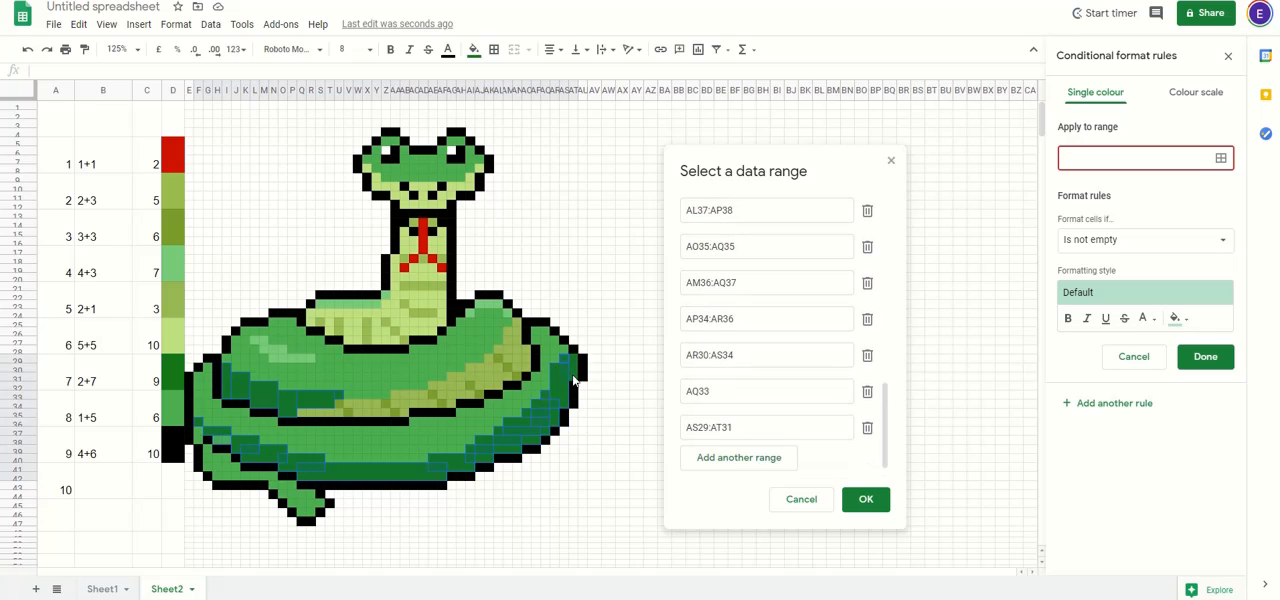
click(867, 501)
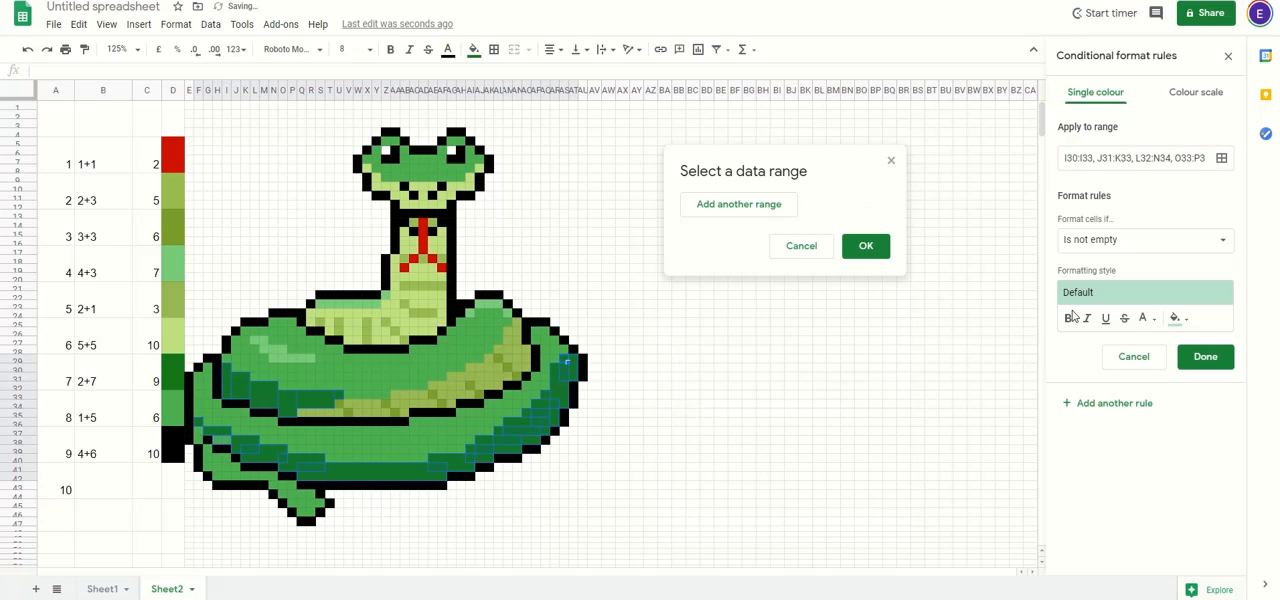
Step: Set the dark green rule's condition to the custom formula =$C$29=9
click(1161, 239)
scroll(1200, 520, down, 3)
click(1110, 568)
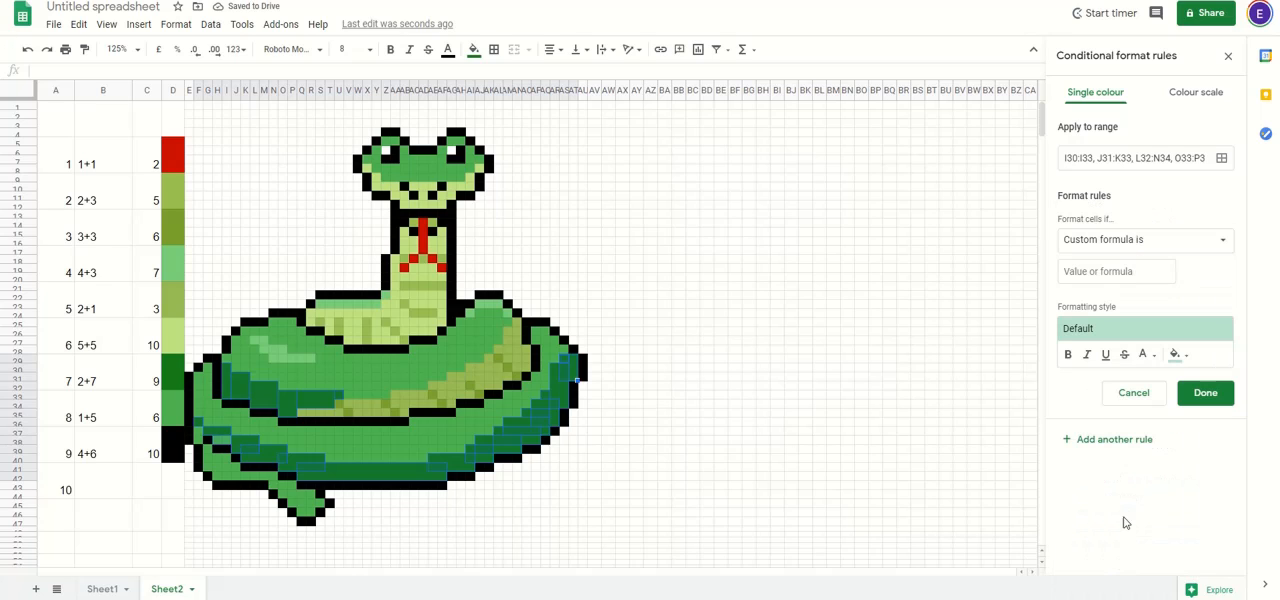
click(1109, 271)
text(=$C$)
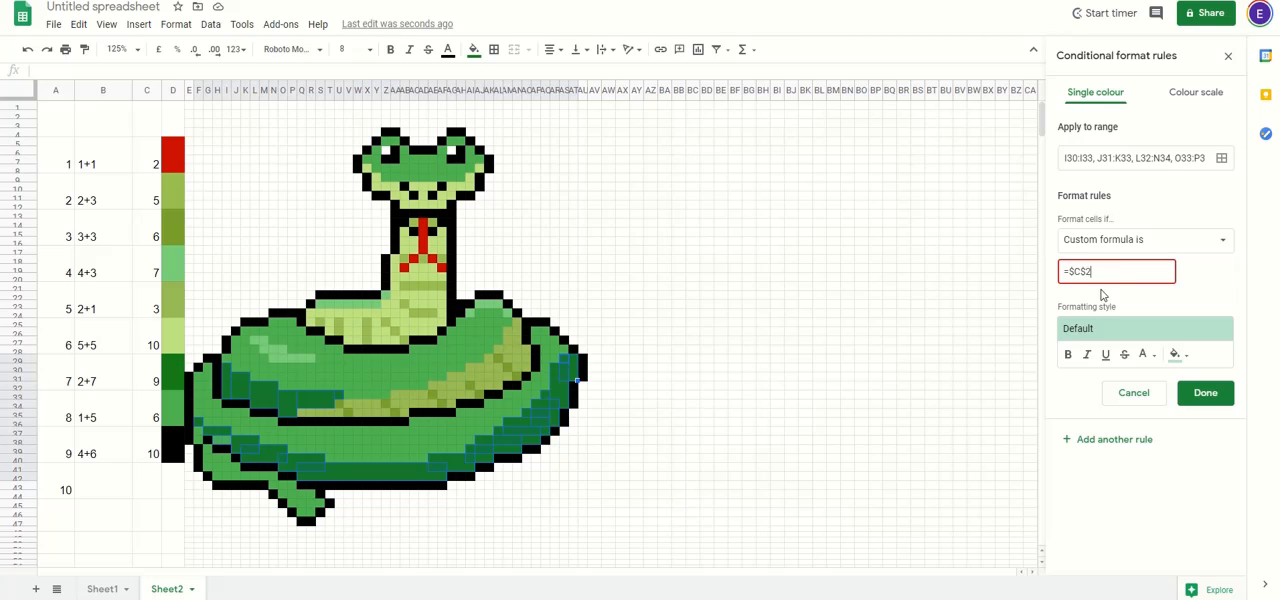
text(29=9)
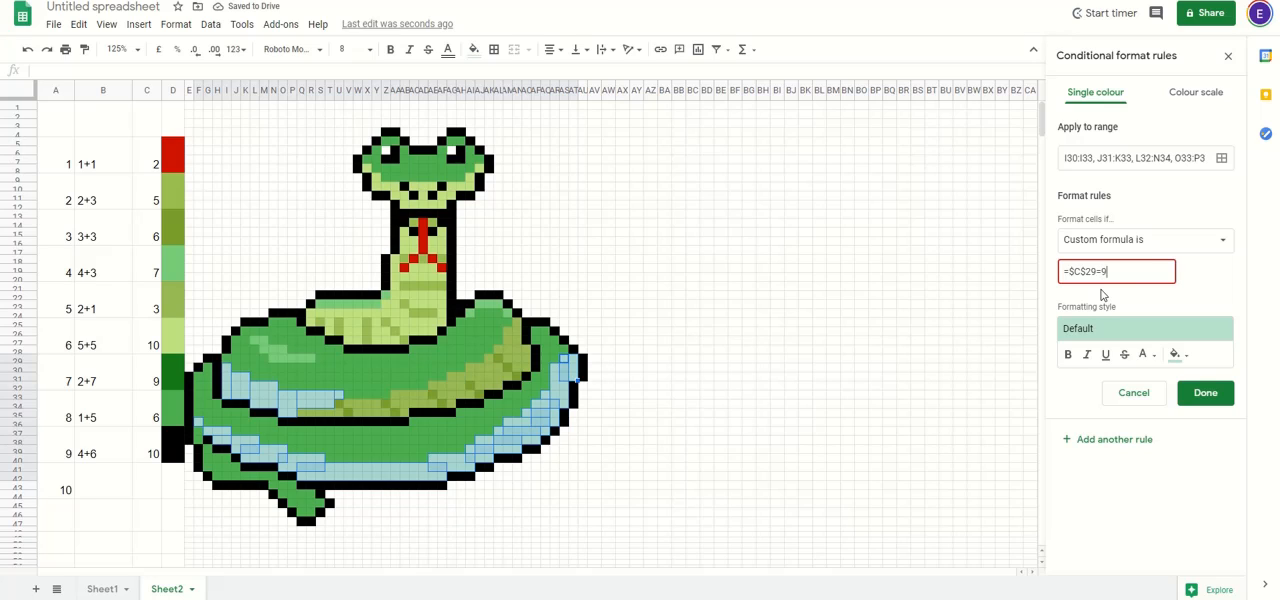
Step: Set the dark green rule's fill to the custom colour #147818 and save the rule
click(1180, 355)
click(1063, 341)
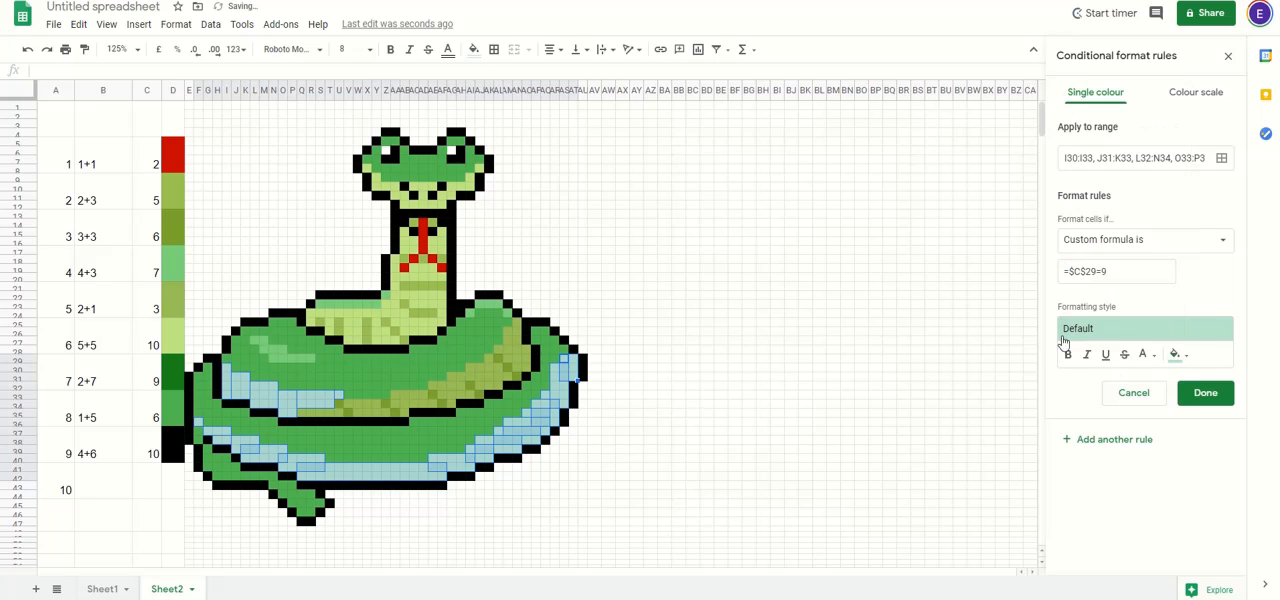
click(1180, 355)
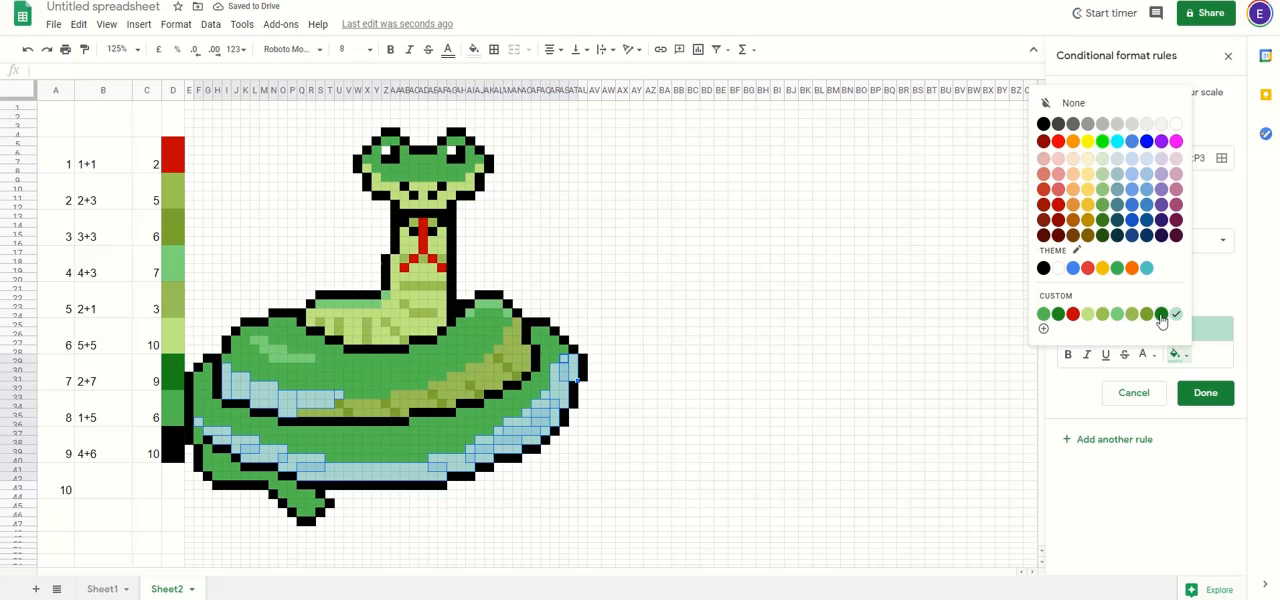
click(1043, 328)
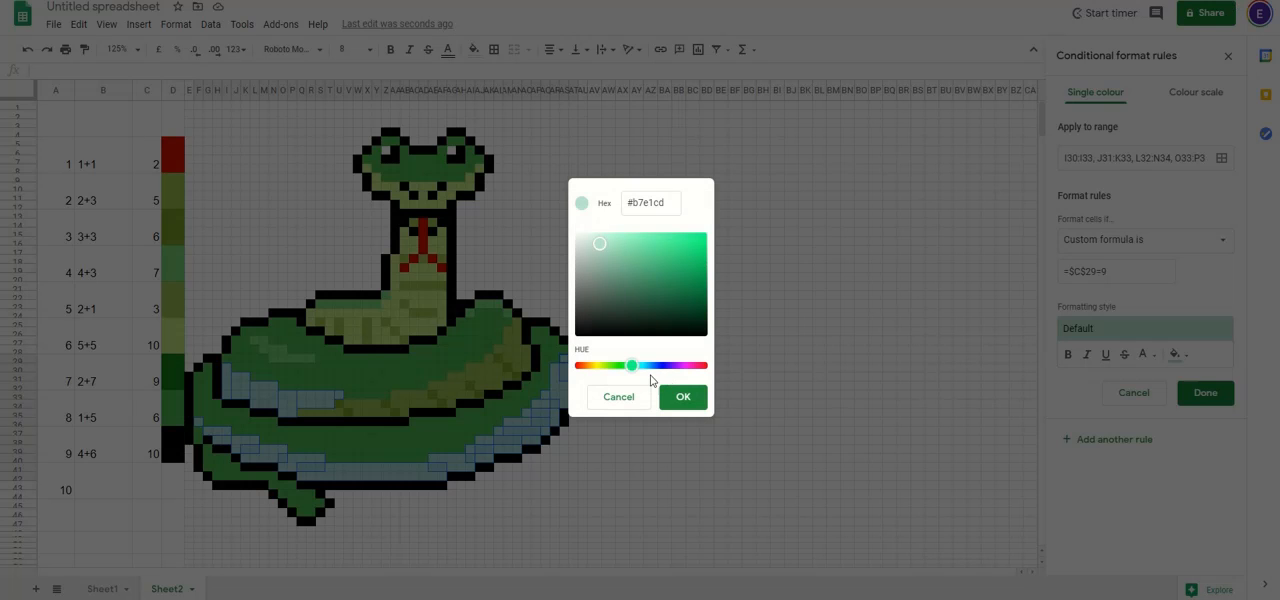
triple_click(644, 201)
key(ctrl+v)
click(683, 397)
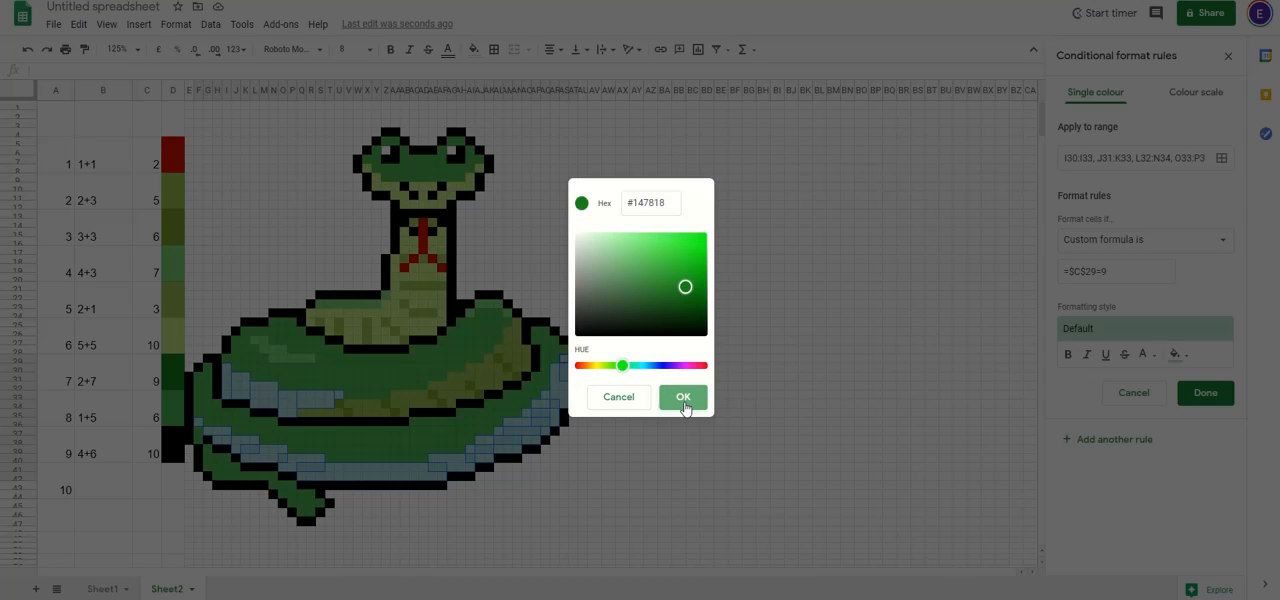
click(1217, 398)
click(680, 433)
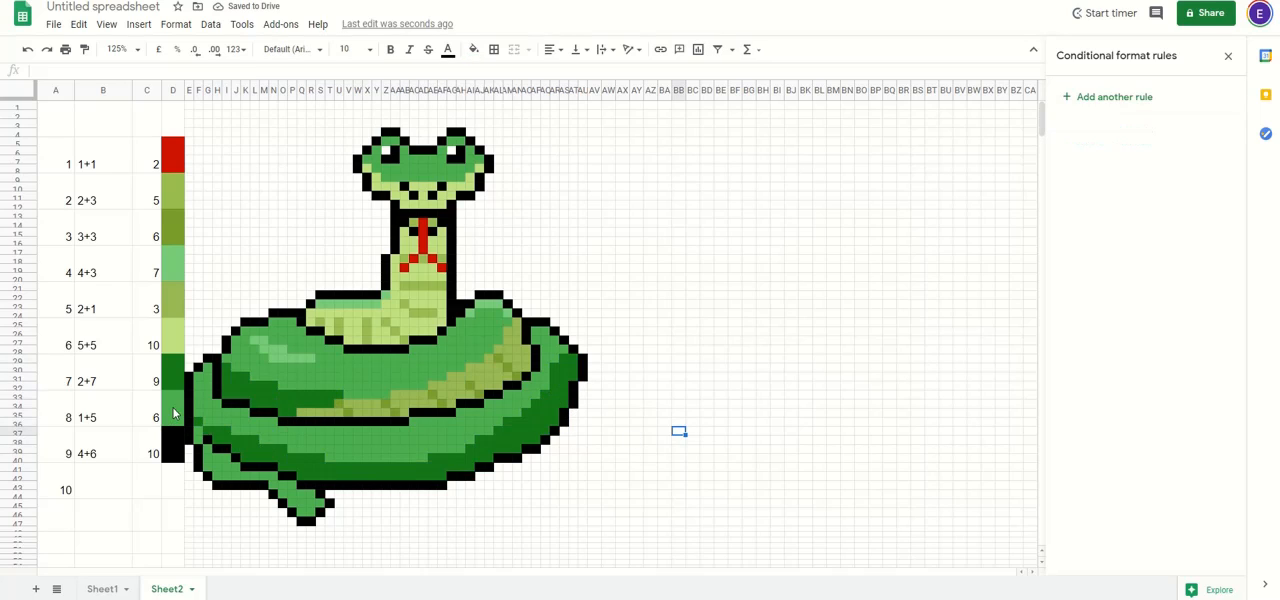
Step: Add another rule and copy the hex code from the fill colour of the mid-green key cell for question 8
drag(170, 394, 174, 422)
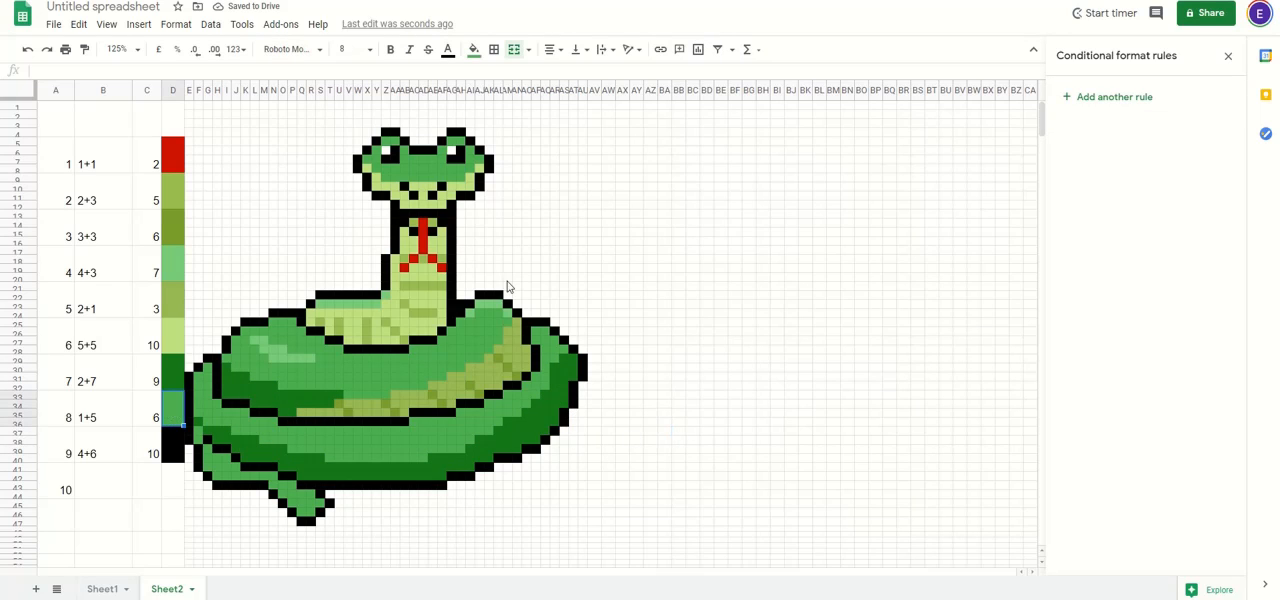
click(1113, 99)
click(474, 49)
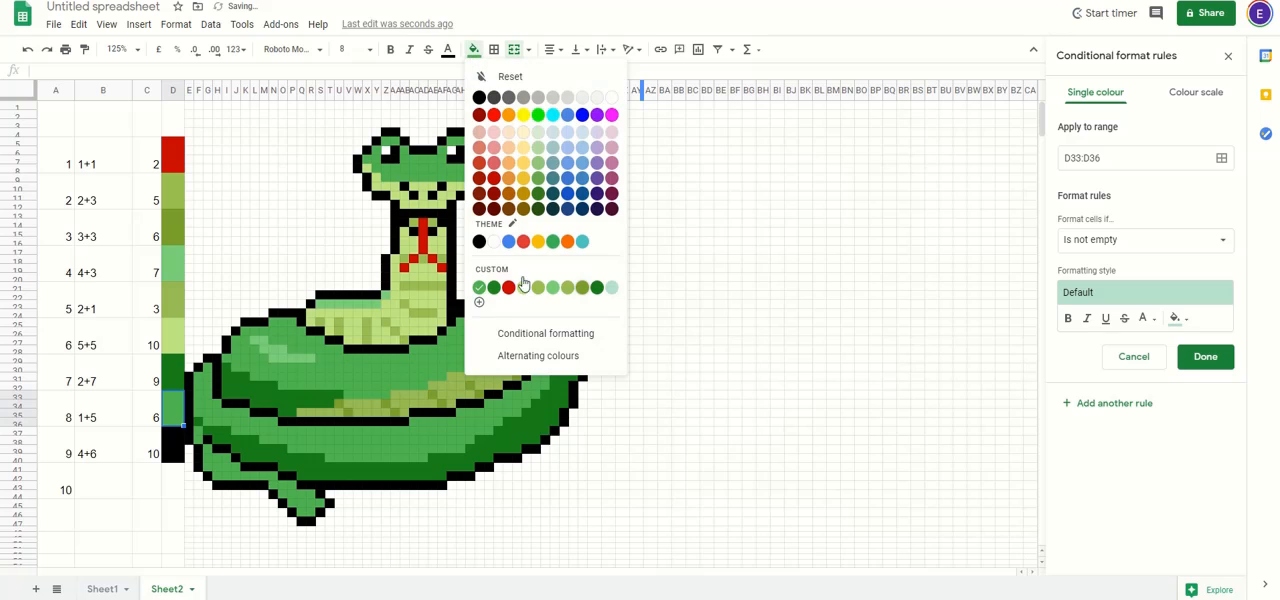
click(479, 302)
drag(634, 204, 662, 238)
key(ctrl+c)
click(683, 396)
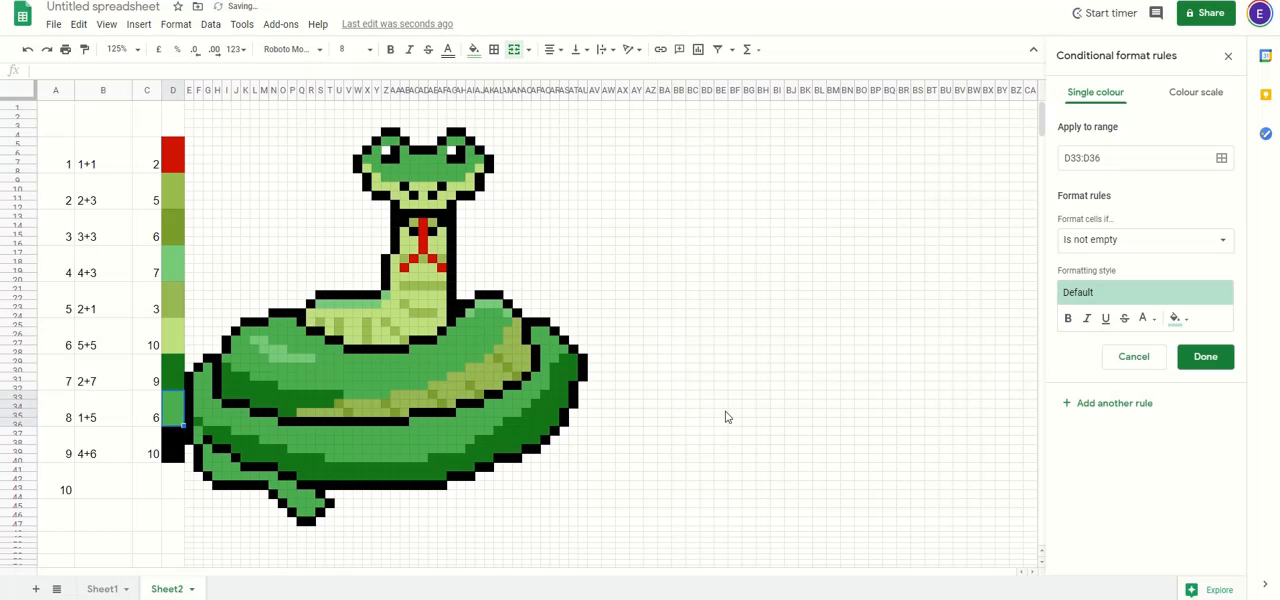
Step: Set the new rule's fill to the custom mid-green colour copied from the question 8 key cell
click(1175, 318)
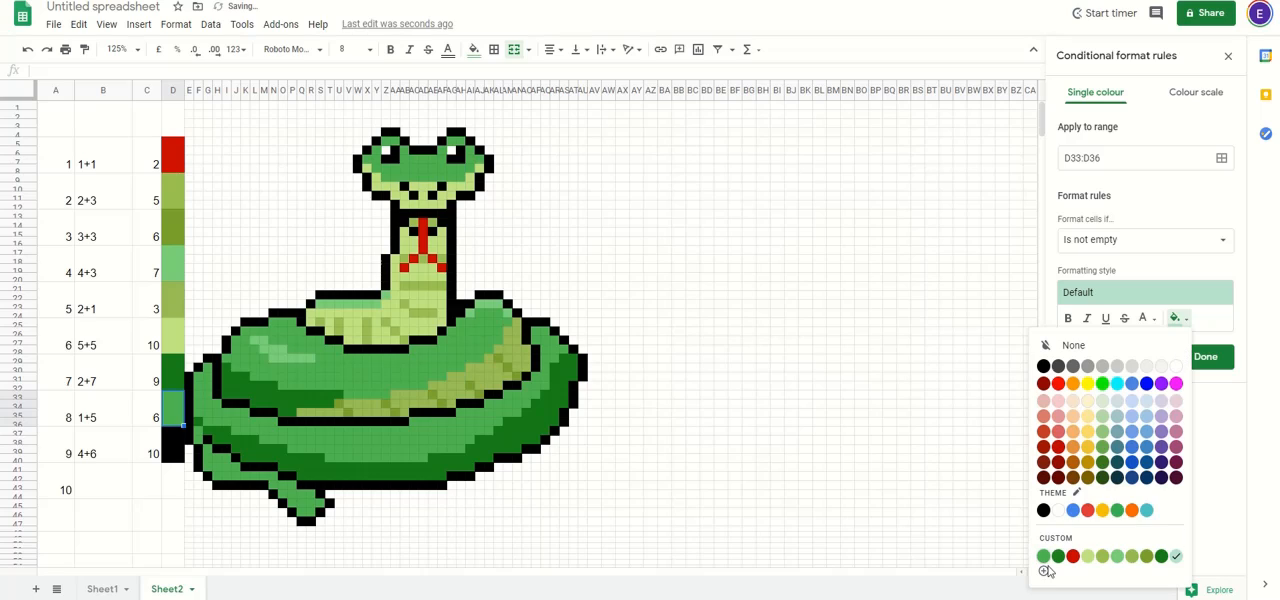
click(1046, 570)
double_click(644, 196)
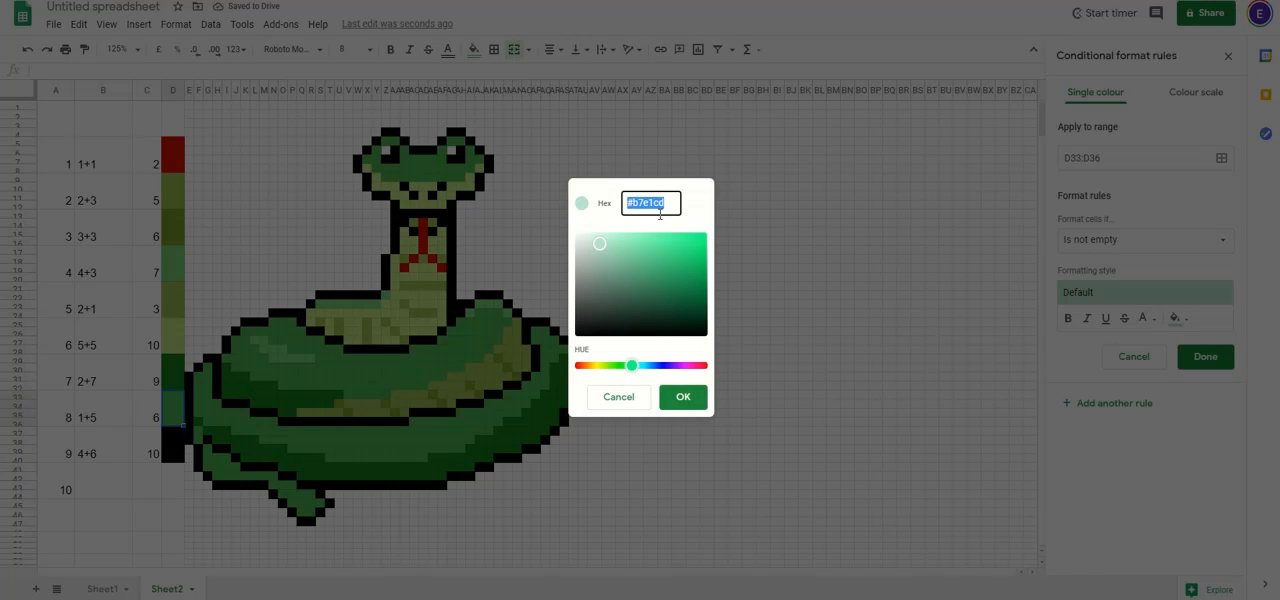
key(ctrl+v)
click(683, 396)
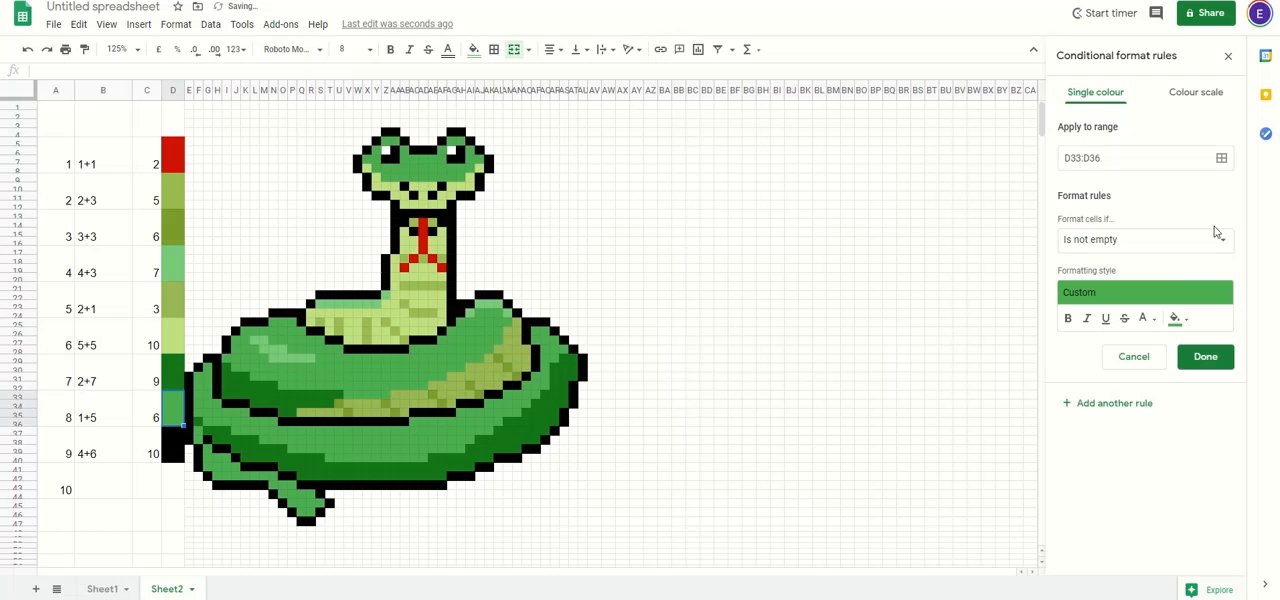
Step: Clear the rule's range and select the head's mid-green cells, including X7:Y7, AB7:AF7, Y8:AI8, Z9:AH9, Z5:AA5 and AG5:AH5
click(1184, 160)
key(BackSpace)
click(1221, 158)
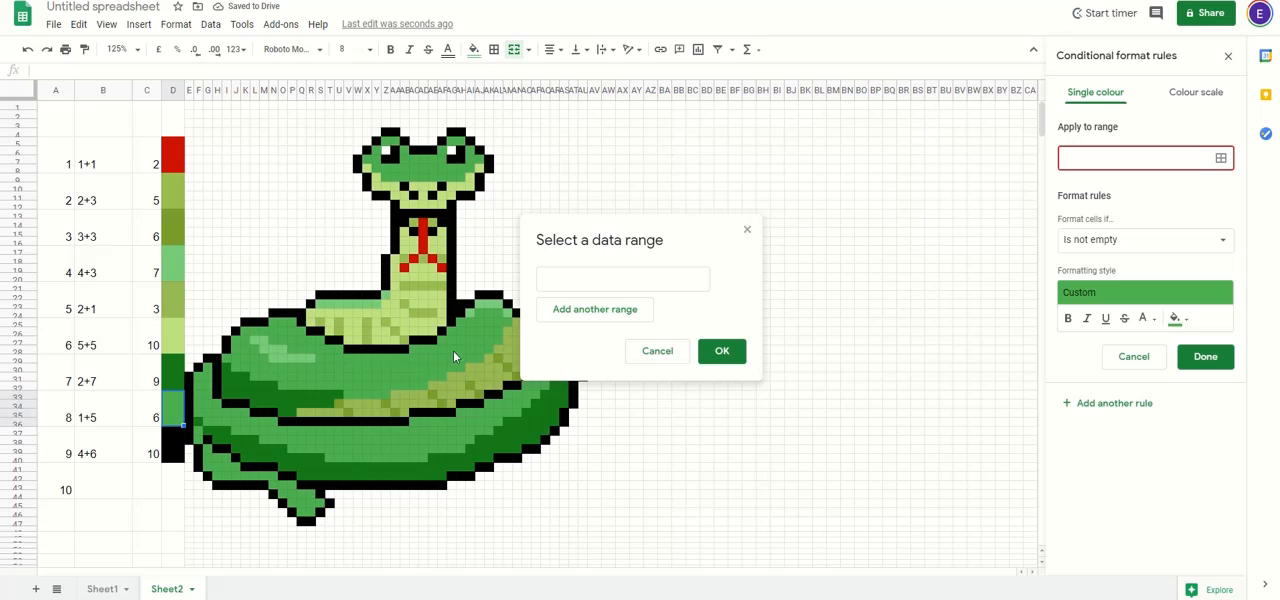
drag(573, 243, 624, 168)
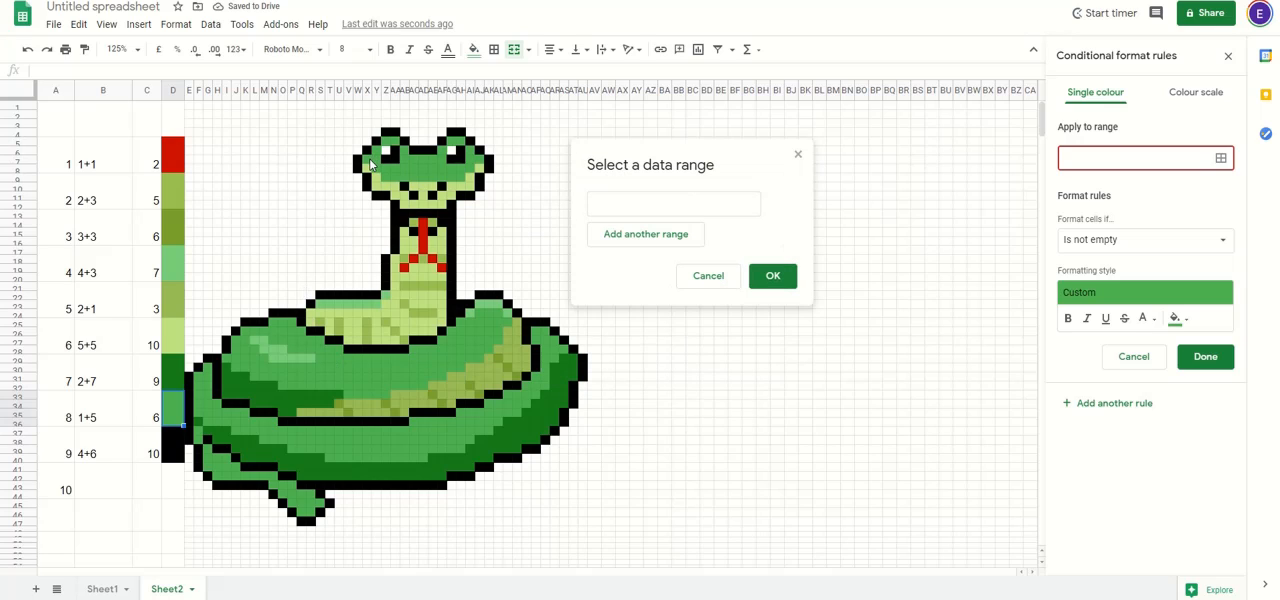
drag(370, 164, 472, 157)
ctrl+click(461, 166)
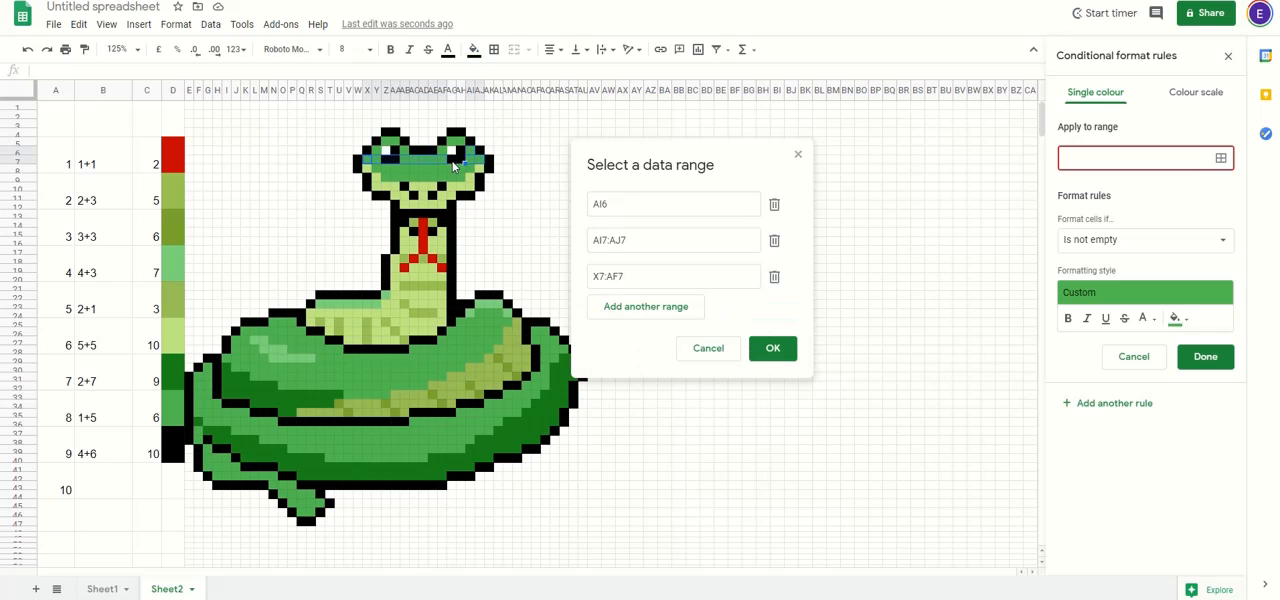
ctrl+click(396, 164)
mouse_move(396, 160)
mouse_down()
mouse_move(378, 174)
mouse_move(468, 176)
mouse_move(390, 180)
mouse_up()
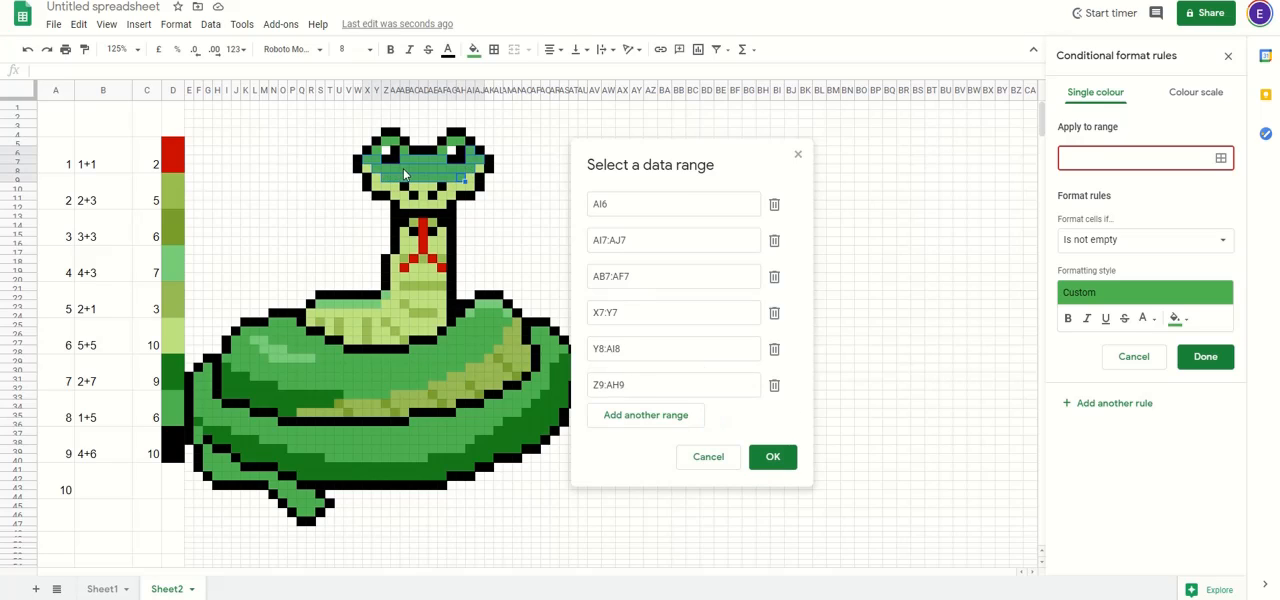
ctrl+click(378, 152)
ctrl+click(405, 152)
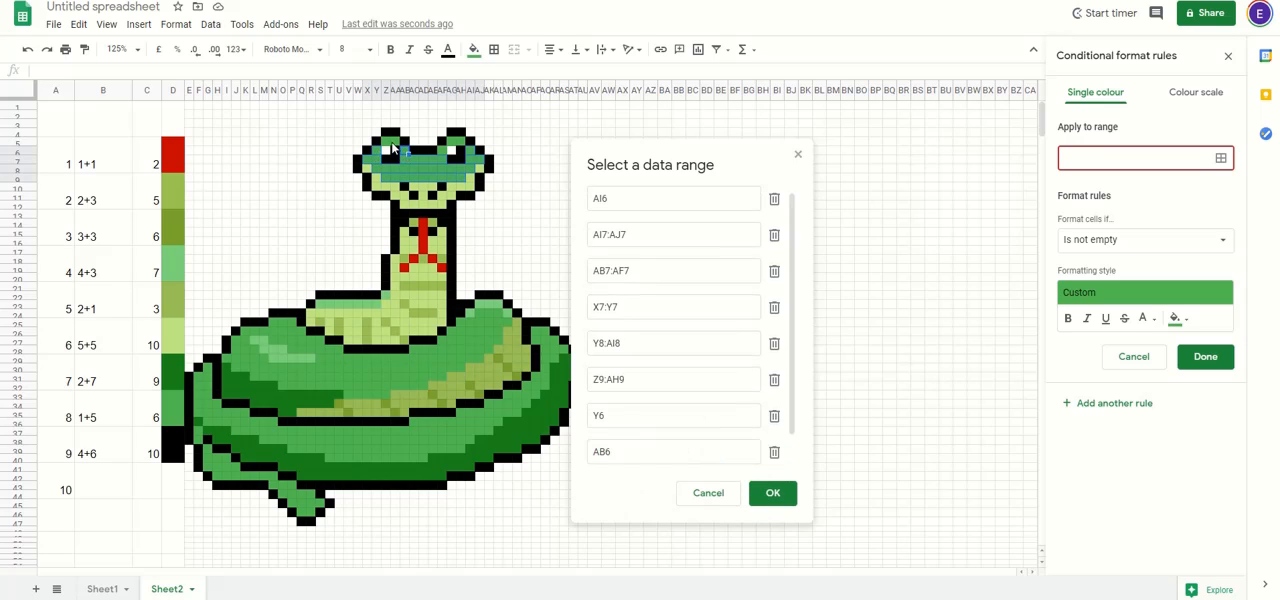
drag(395, 147, 459, 143)
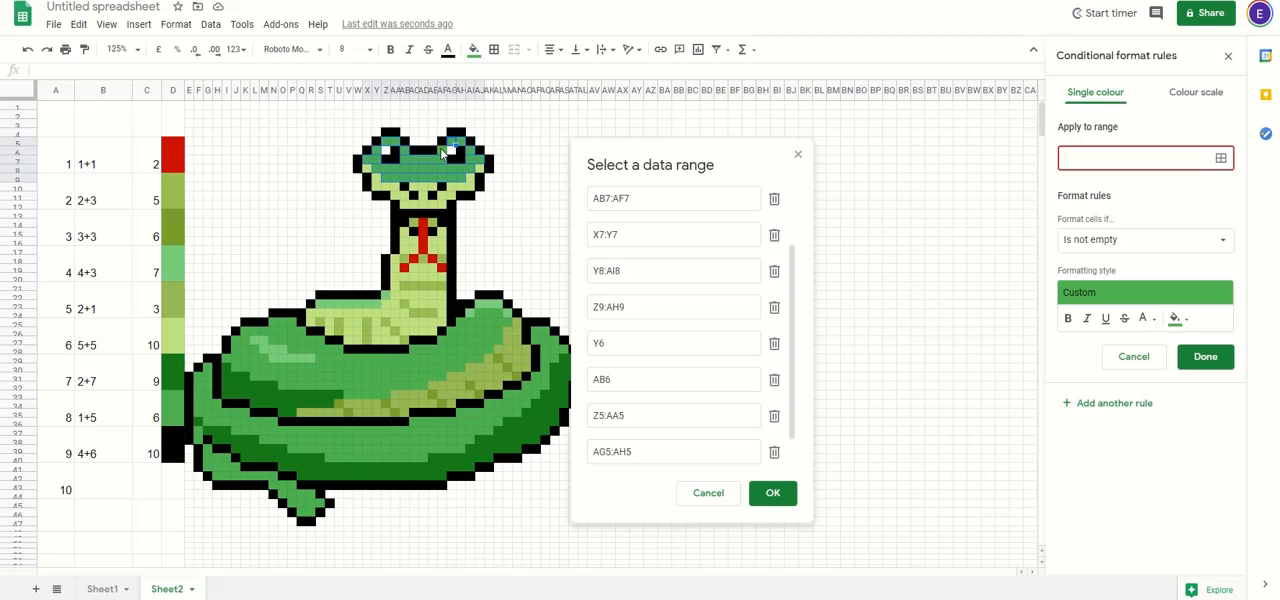
ctrl+click(443, 151)
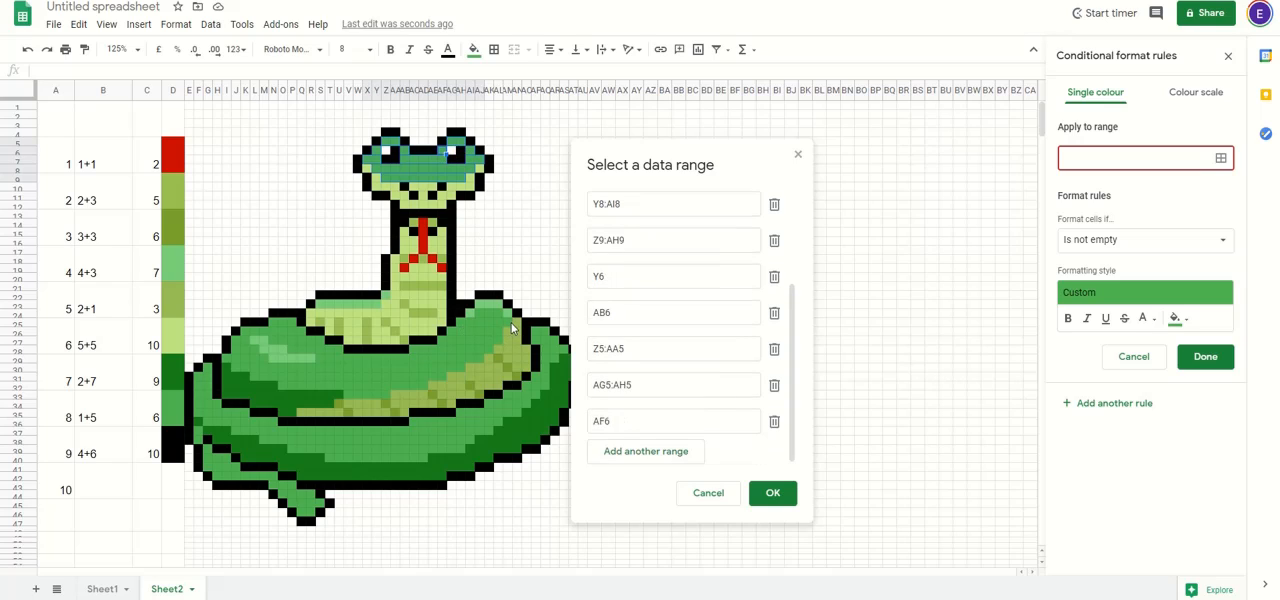
Step: Add the upper coil's mid-green cells to the range, leaving out the light highlight, including J30:S30, L31:AF31, T29:AH30 and AH25:AL27
drag(234, 349, 314, 369)
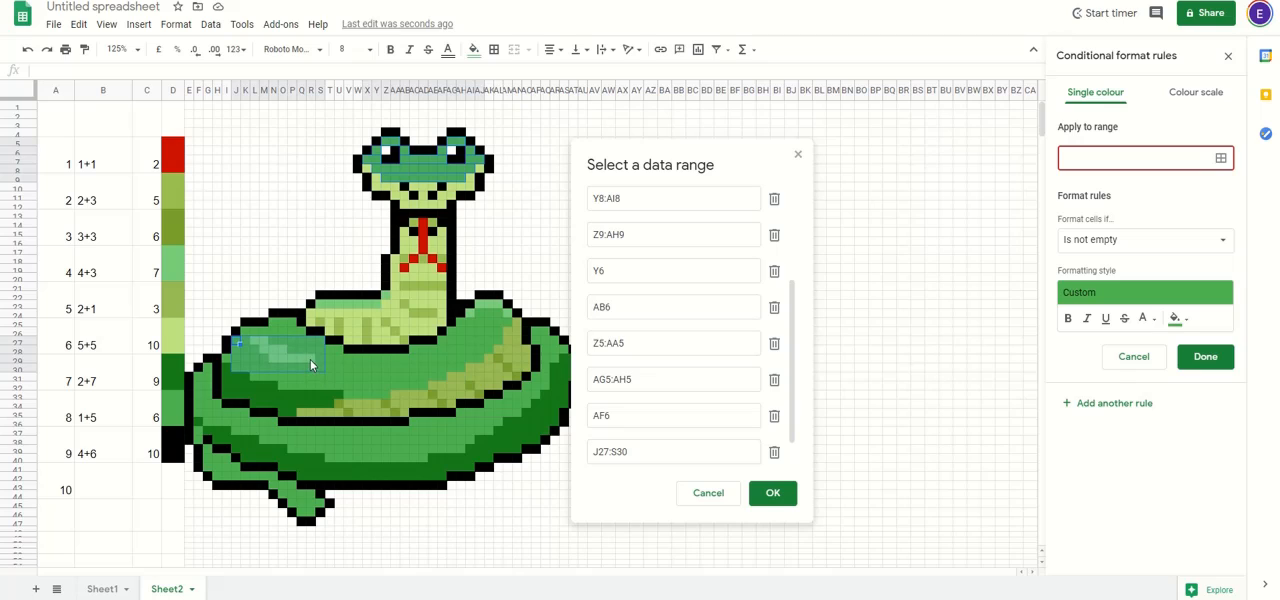
drag(309, 358, 272, 322)
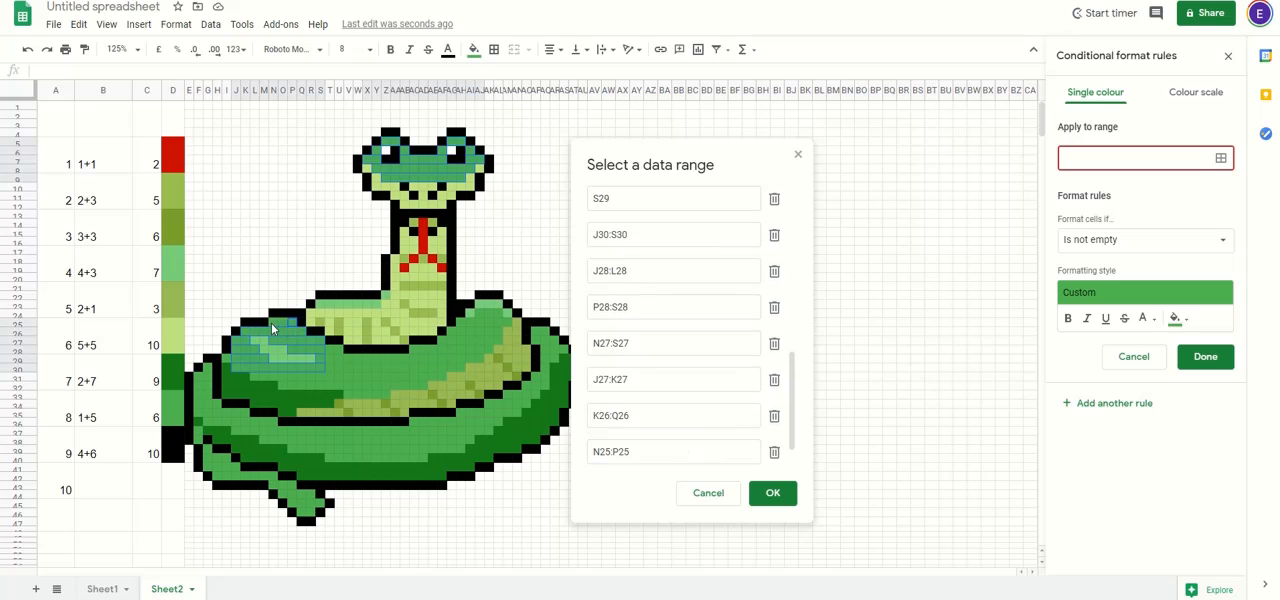
drag(255, 377, 385, 395)
drag(336, 364, 494, 312)
click(491, 352)
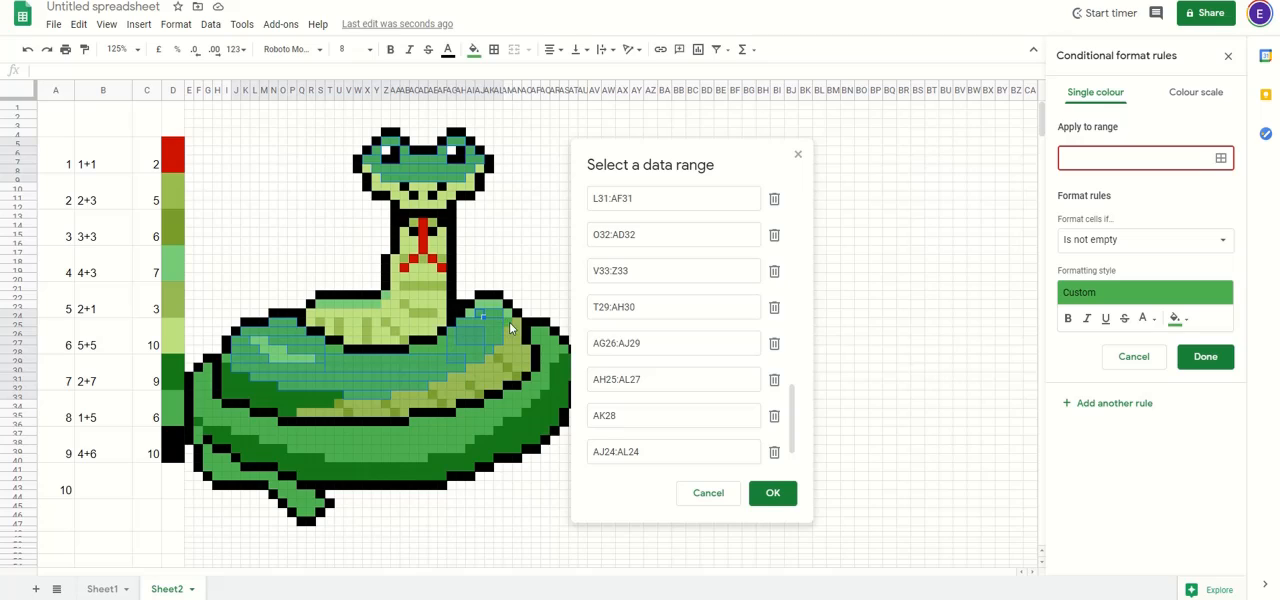
click(505, 326)
drag(440, 344, 424, 350)
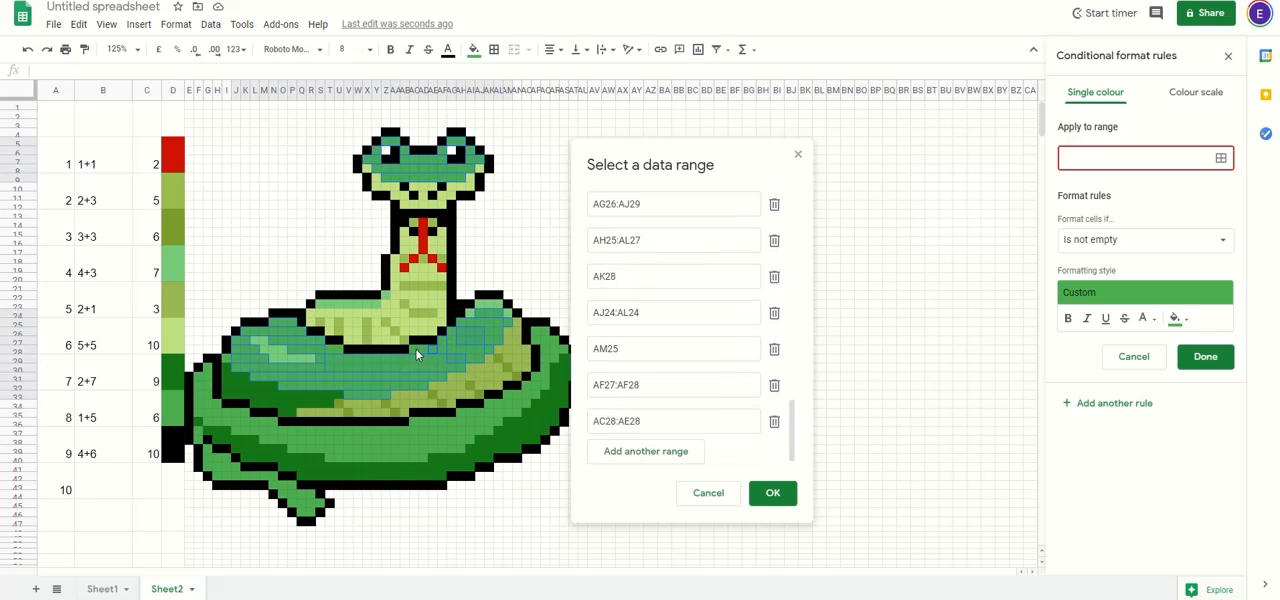
Step: Add the outer coil's mid-green cells I29:M29, F30:F35, G30:G36, H34:H36, I35:K36 and J36:N37, and apply the selected ranges to the rule
drag(256, 360, 270, 429)
ctrl+click(191, 414)
ctrl+click(208, 426)
ctrl+click(232, 413)
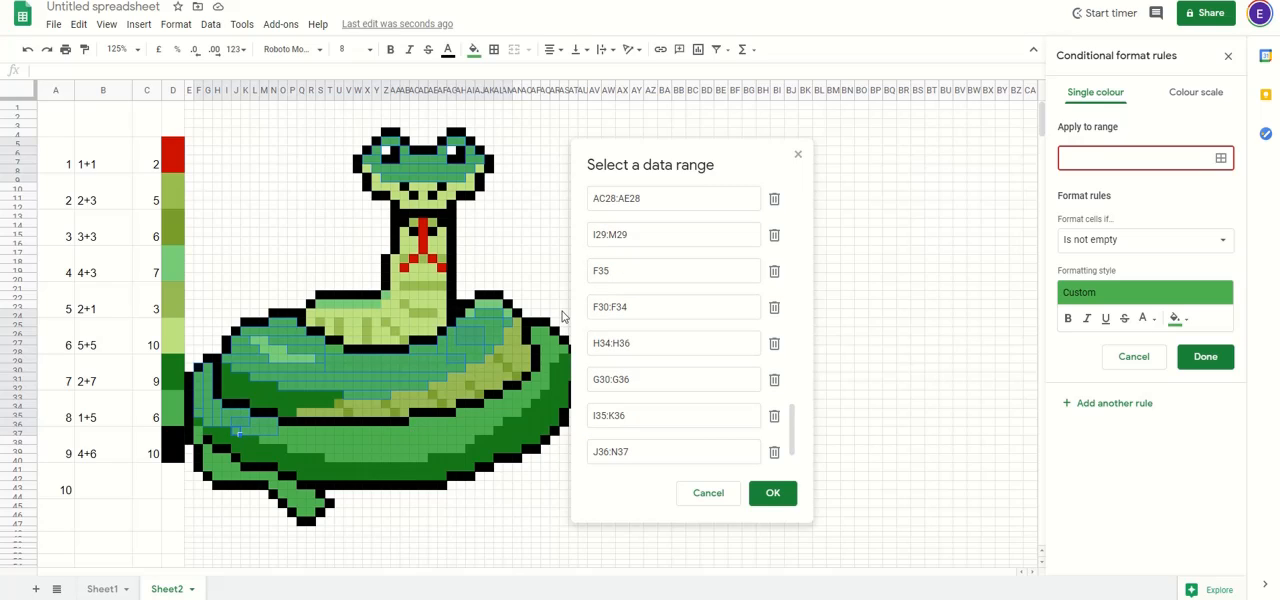
click(769, 489)
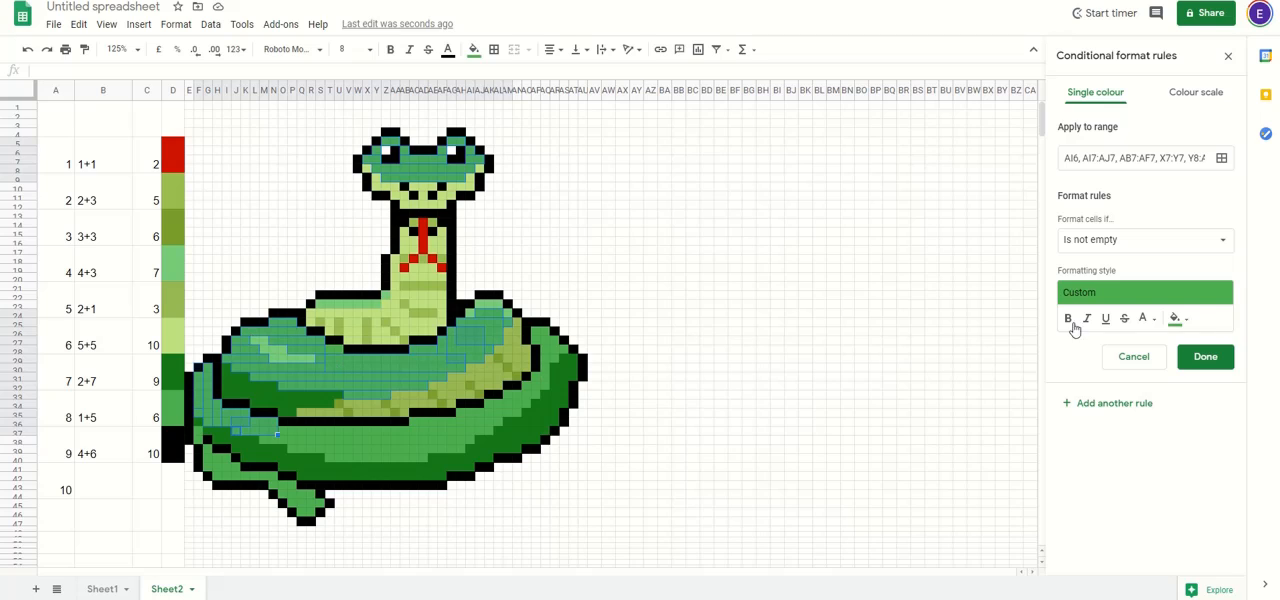
Step: Set the mid-green rule's condition to a custom formula and begin it with =$C
click(1180, 321)
click(1183, 322)
click(1166, 243)
scroll(1120, 540, down, 2)
click(1134, 577)
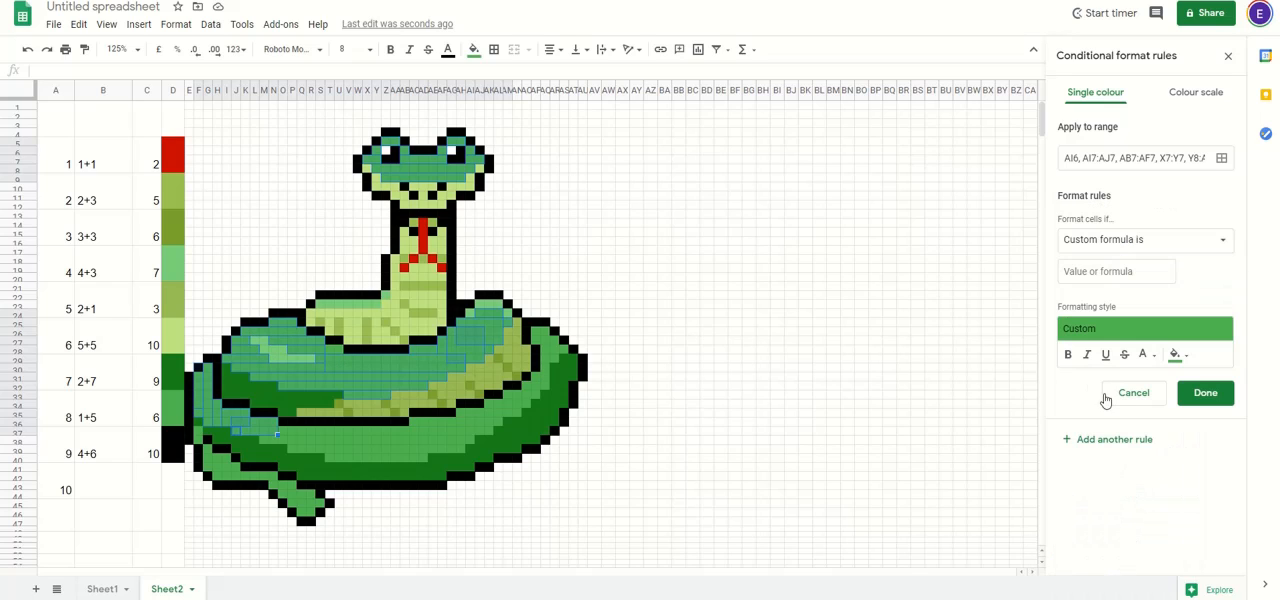
click(1113, 271)
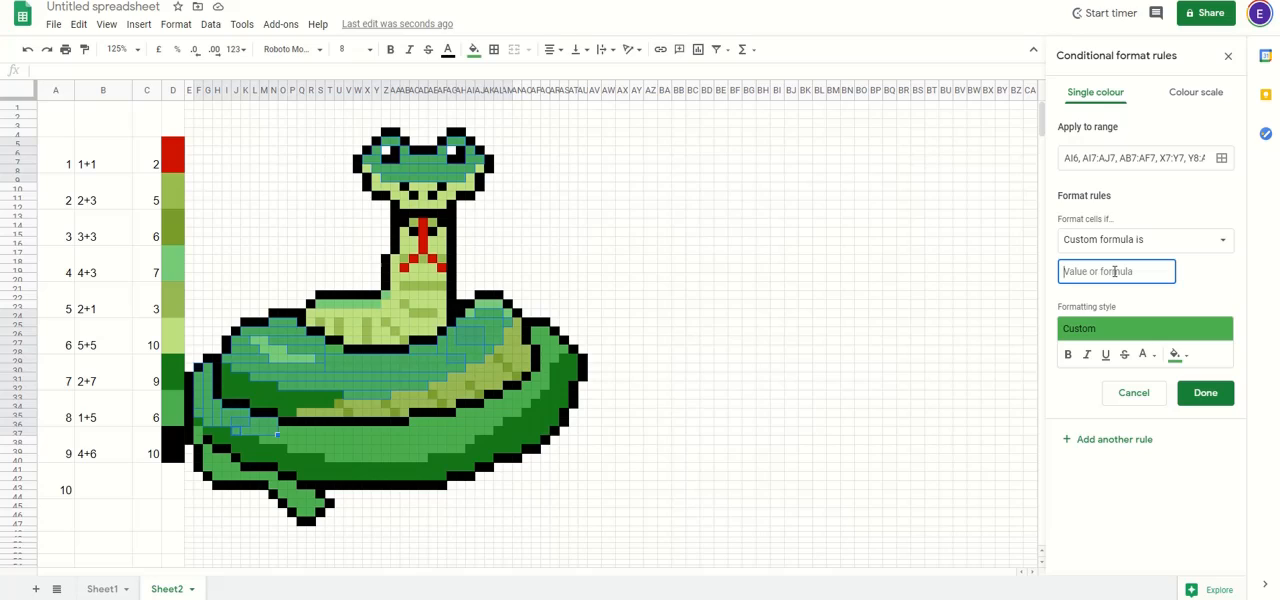
text(=$C$33=6)
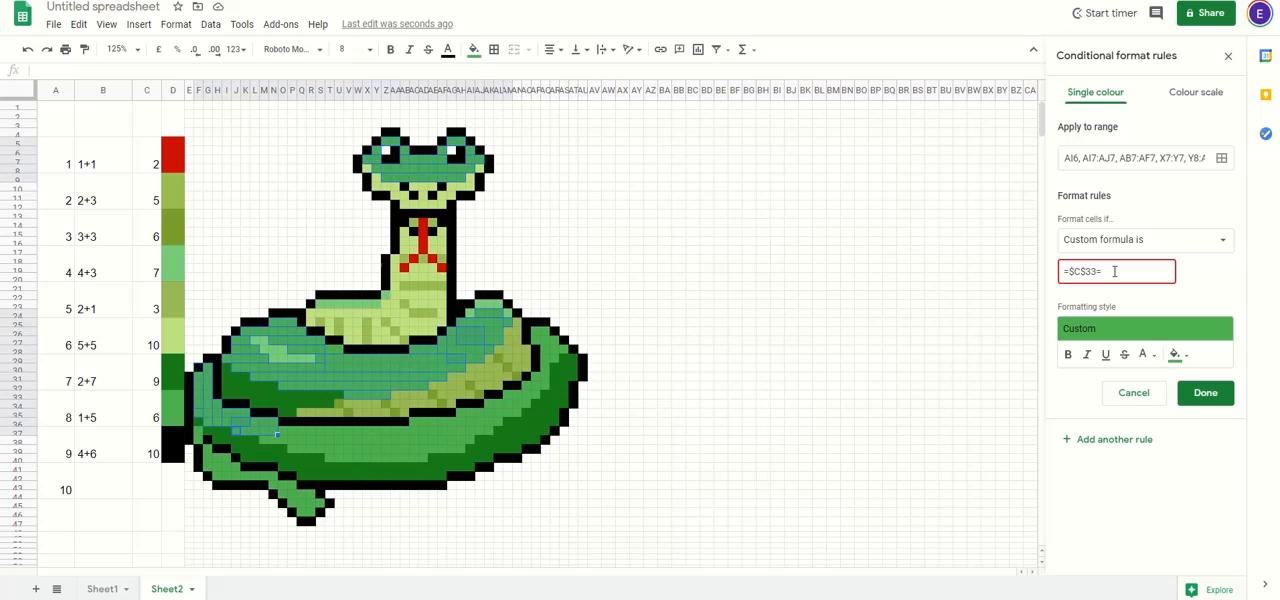
Step: Save the mid-green rule with the formula =$C$33=6 and copy it onto the outer coil's mid-green cells in rows 38 to 40
click(1208, 394)
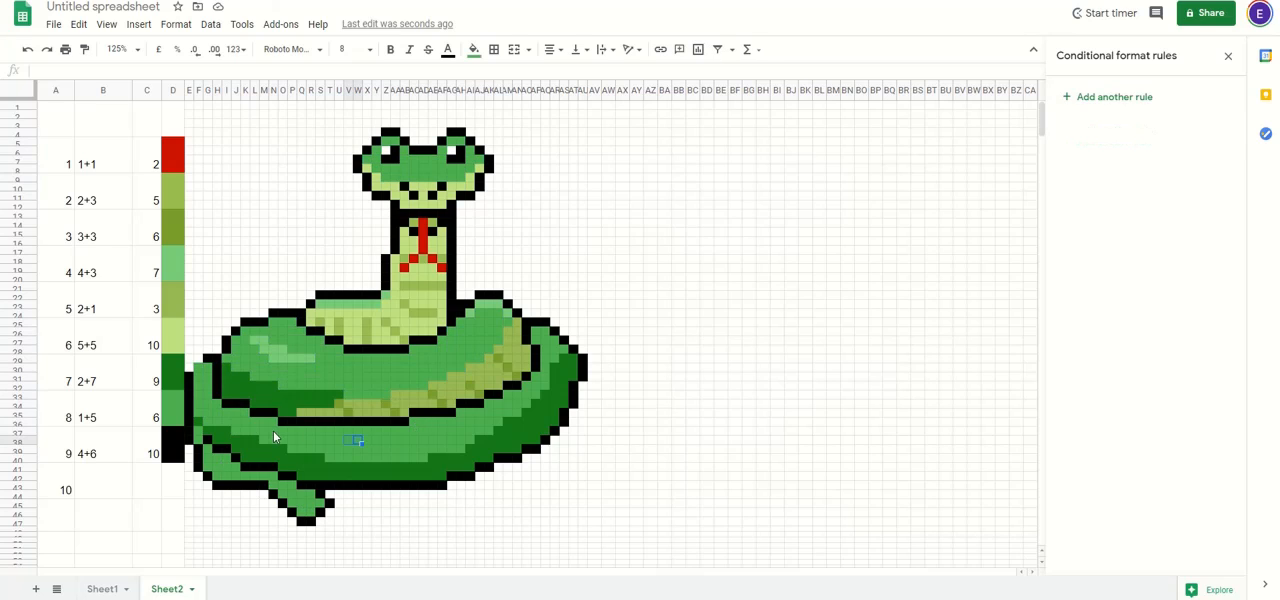
drag(268, 443, 468, 442)
key(ctrl+v)
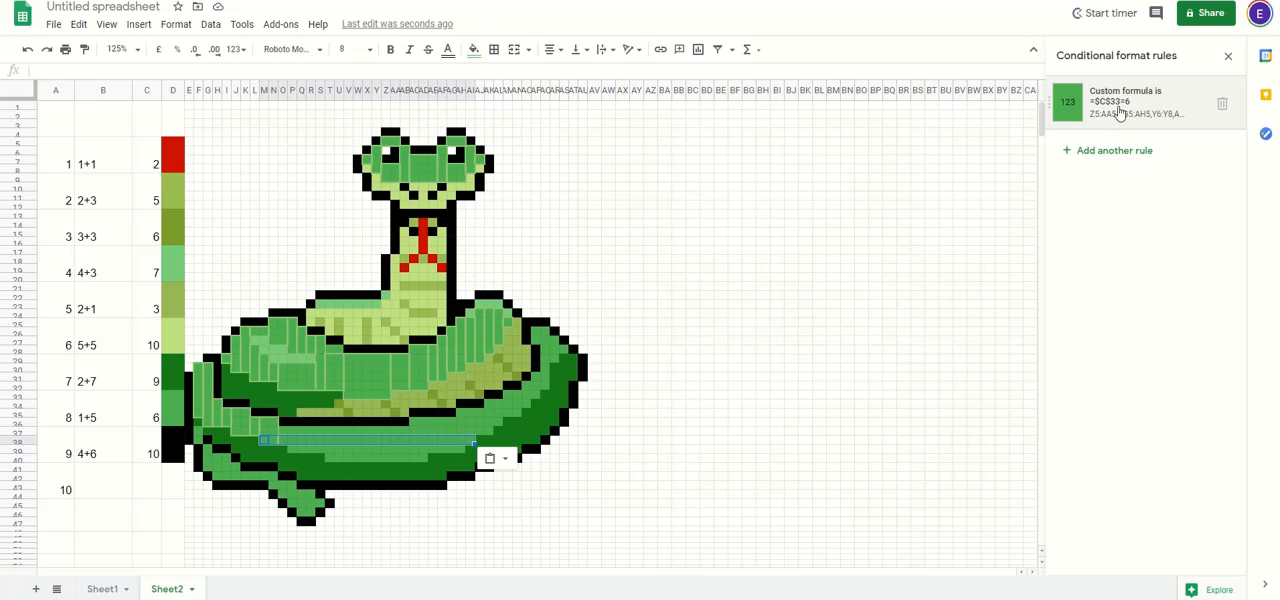
click(376, 440)
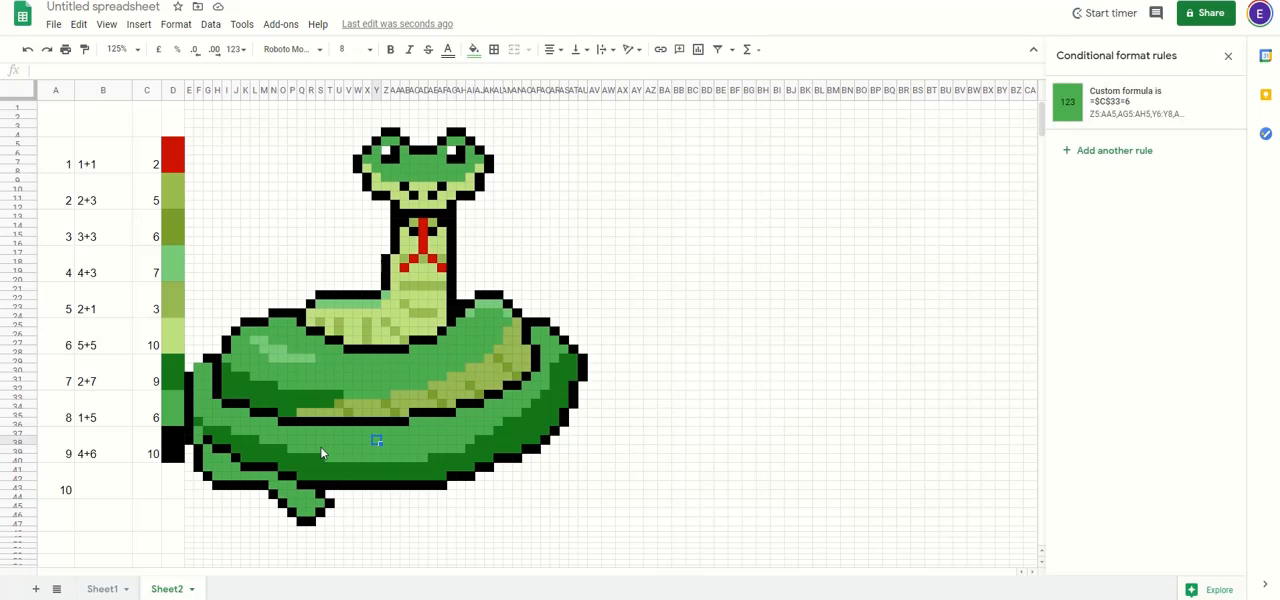
drag(290, 453, 457, 450)
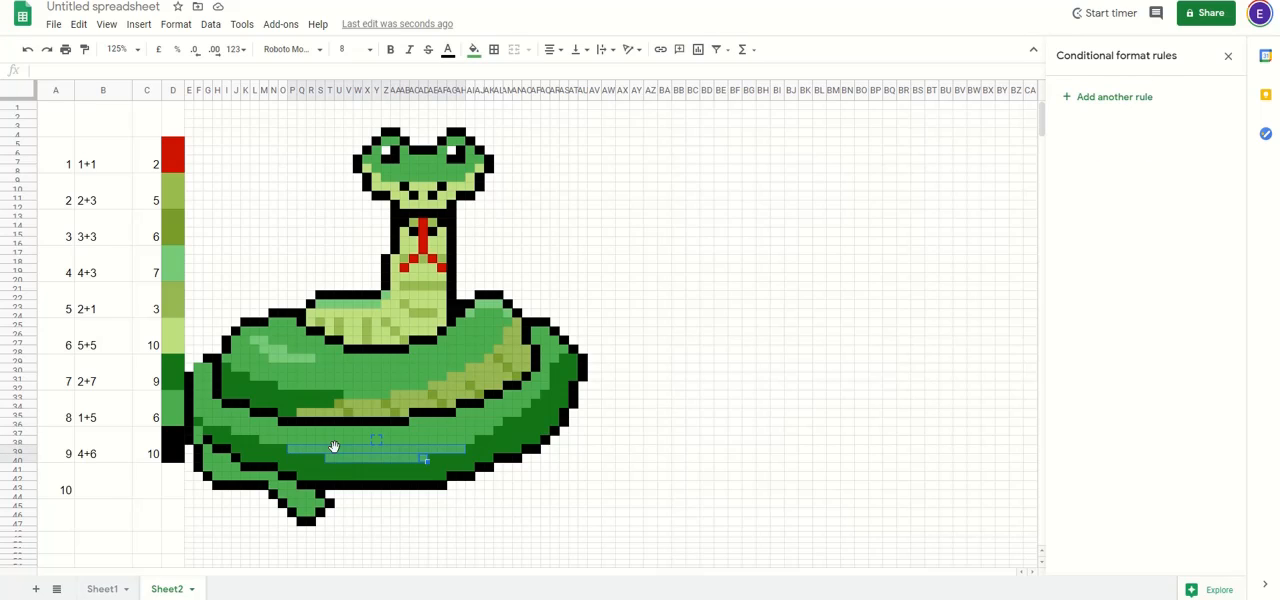
key(ctrl+v)
Step: Copy the mid-green rule onto the outer coil's cells just below the inner outline and check which cells it covers
drag(314, 428, 492, 424)
key(ctrl+v)
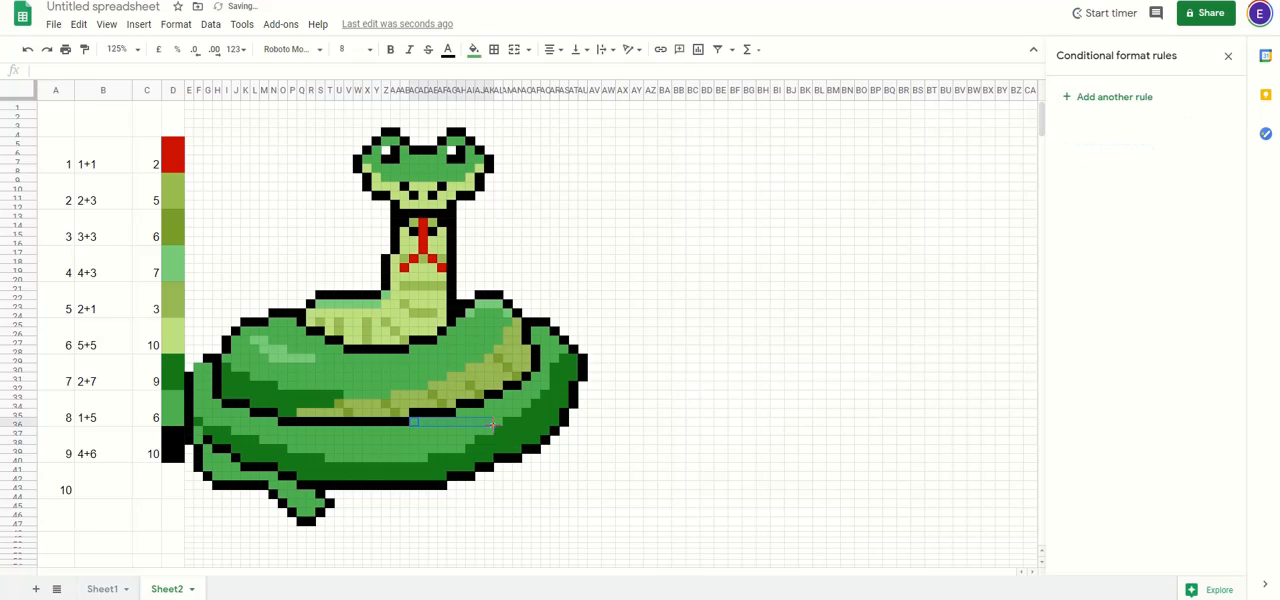
key(ctrl+v)
click(365, 432)
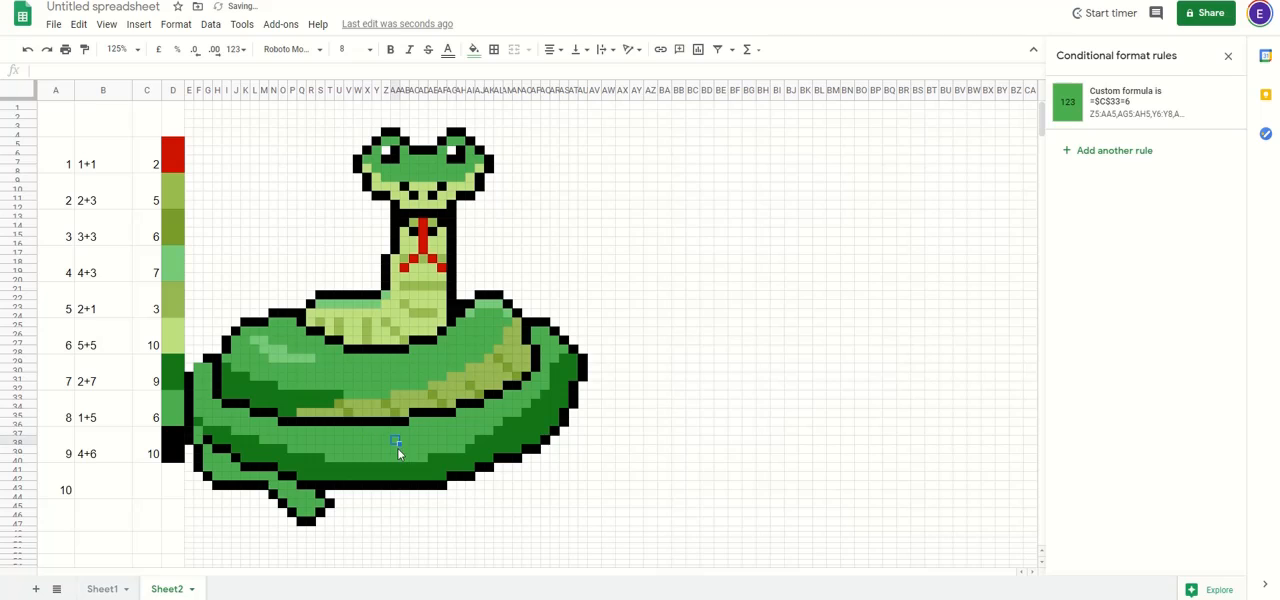
click(340, 441)
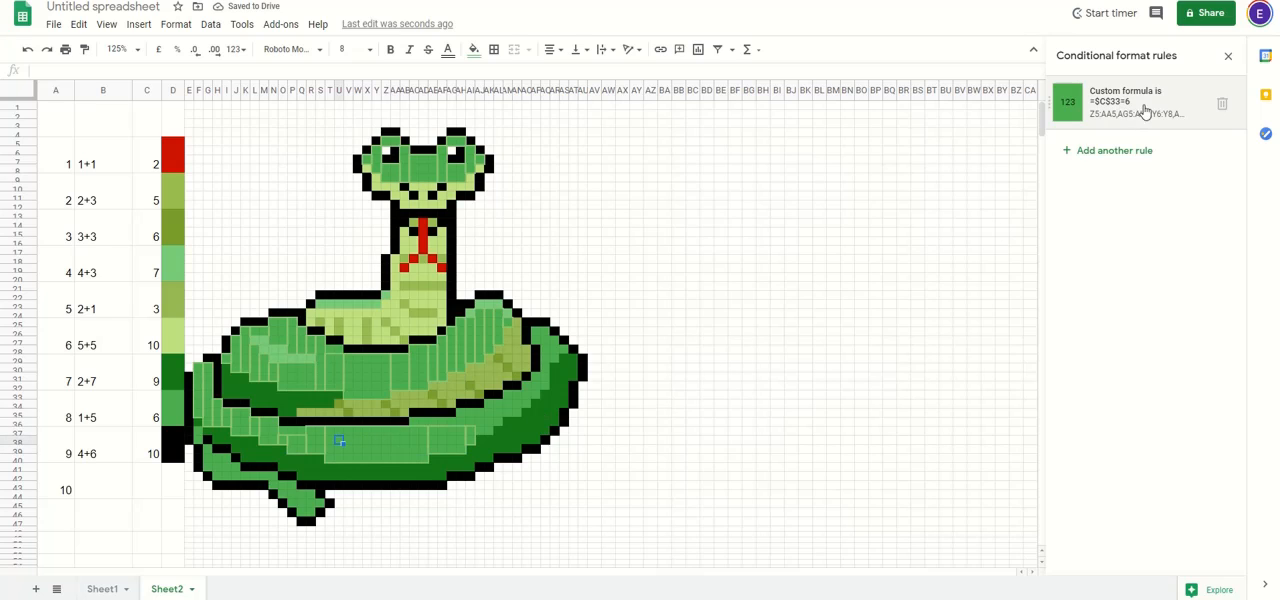
click(480, 413)
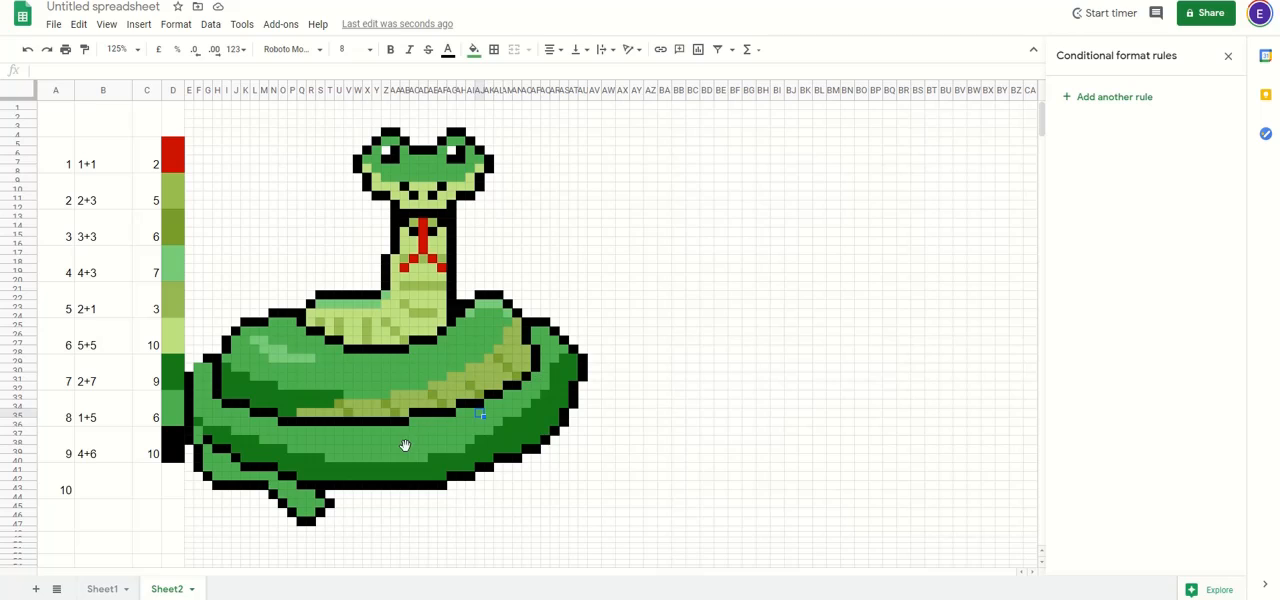
click(352, 435)
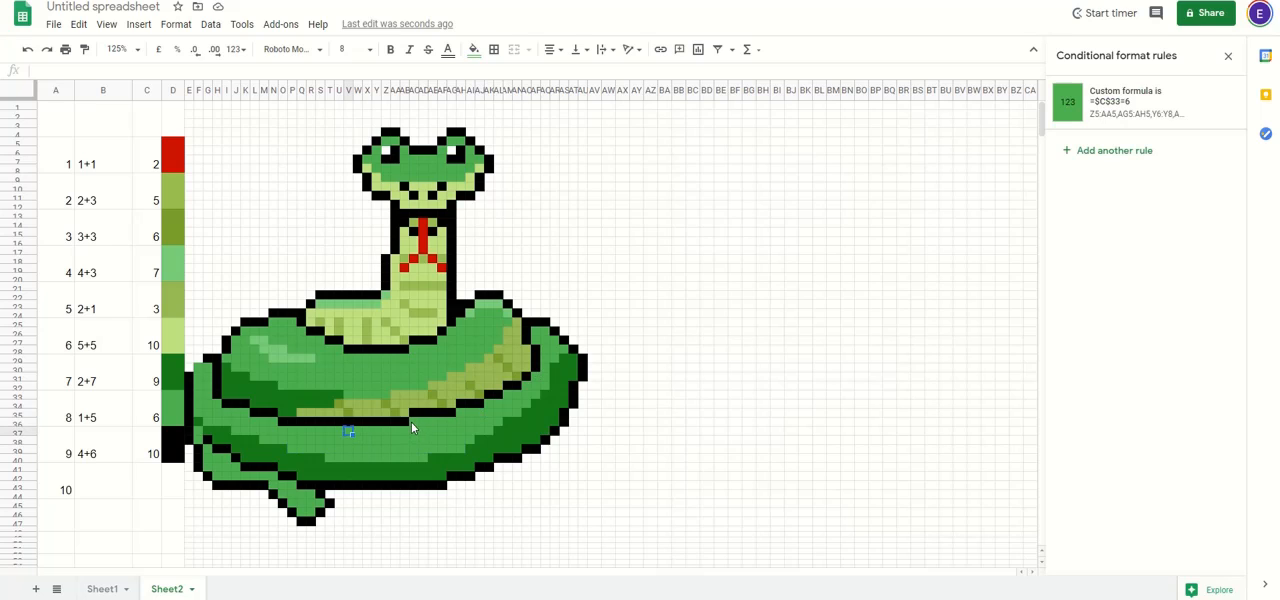
Step: Extend the mid-green rule to AH35:AI38 and the mid-green cells running up the outer coil's right-hand curve
drag(415, 420, 463, 448)
key(ctrl+v)
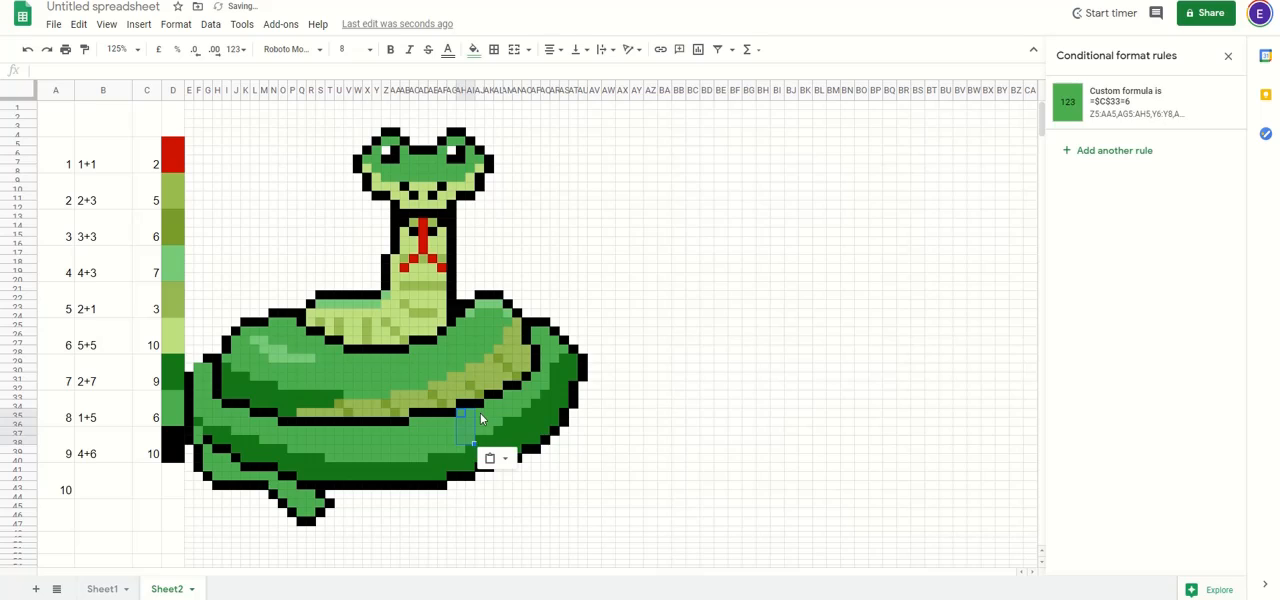
click(480, 405)
drag(479, 405, 535, 340)
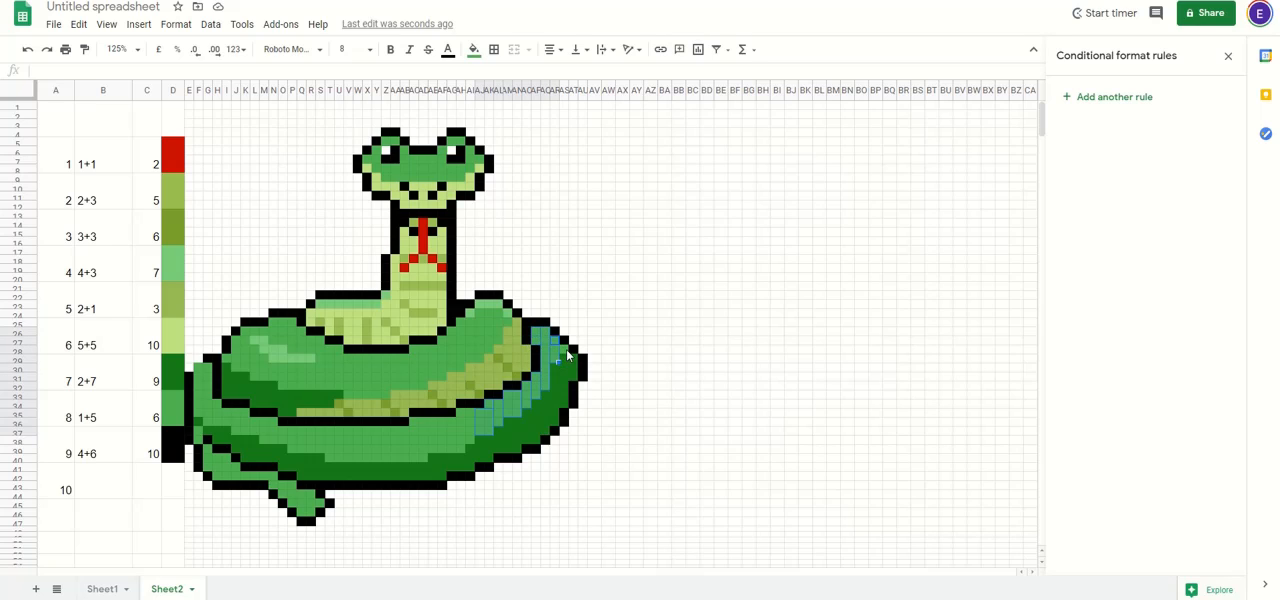
click(566, 350)
key(ctrl+v)
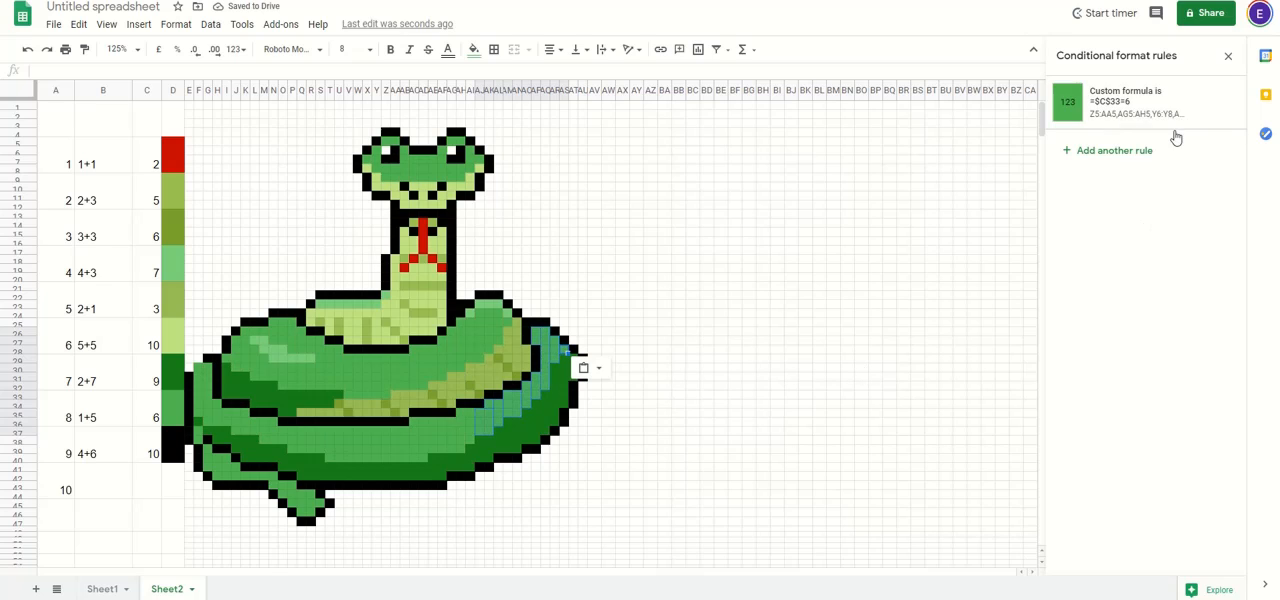
Step: Copy the mid-green rule from the outer coil onto the tail's mid-green cells and the remaining ones at the coil's left end
click(590, 468)
click(470, 423)
key(ctrl+c)
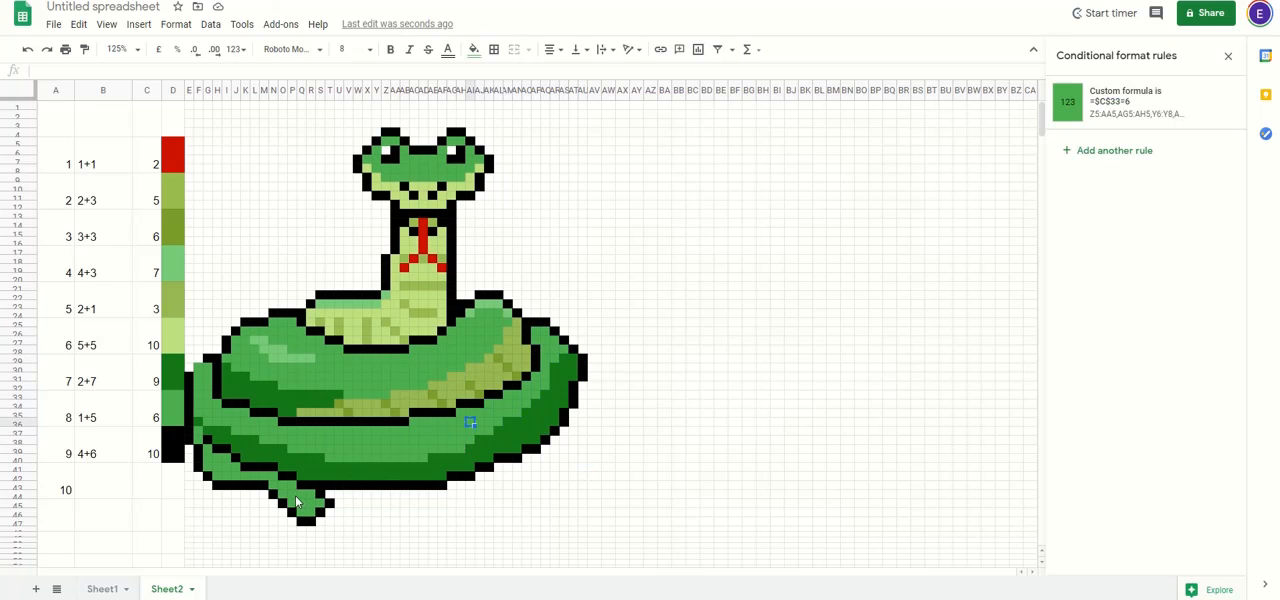
click(284, 494)
drag(299, 494, 198, 433)
key(ctrl+v)
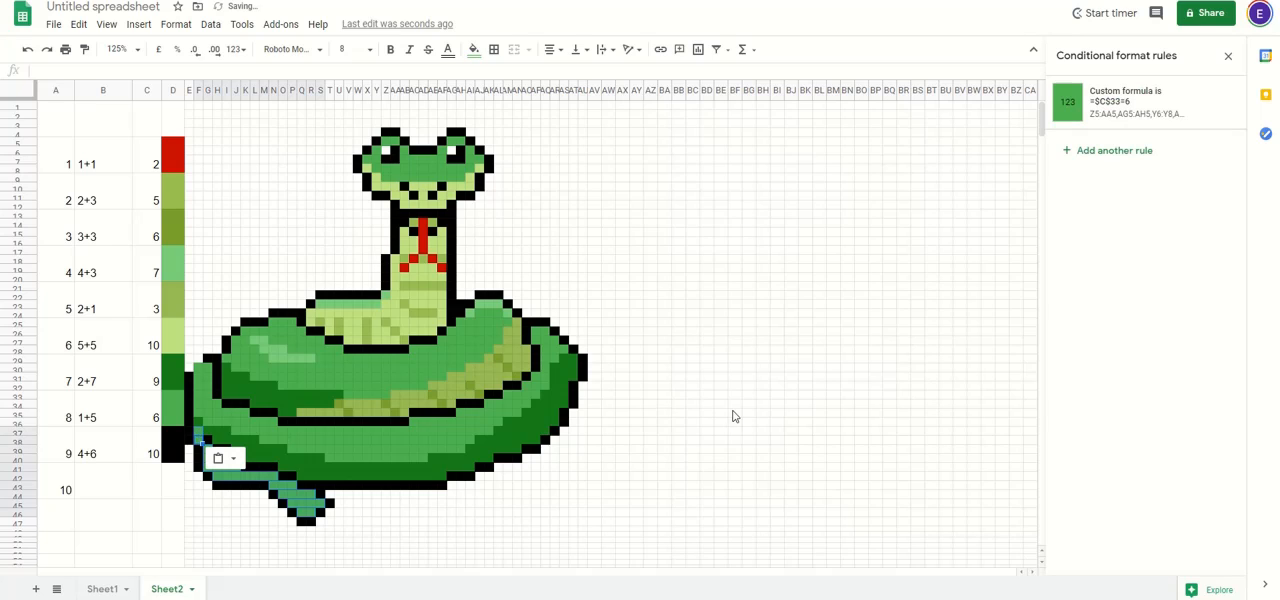
click(733, 397)
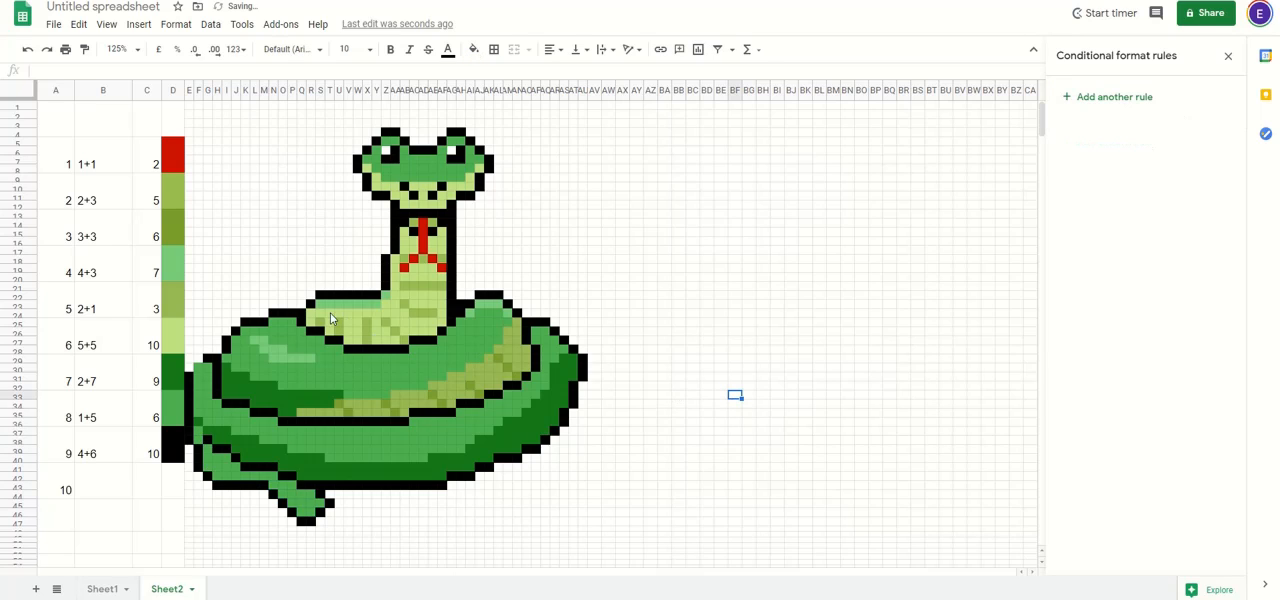
Step: Add a conditional format rule for the outline cell E31 with a black fill
click(190, 378)
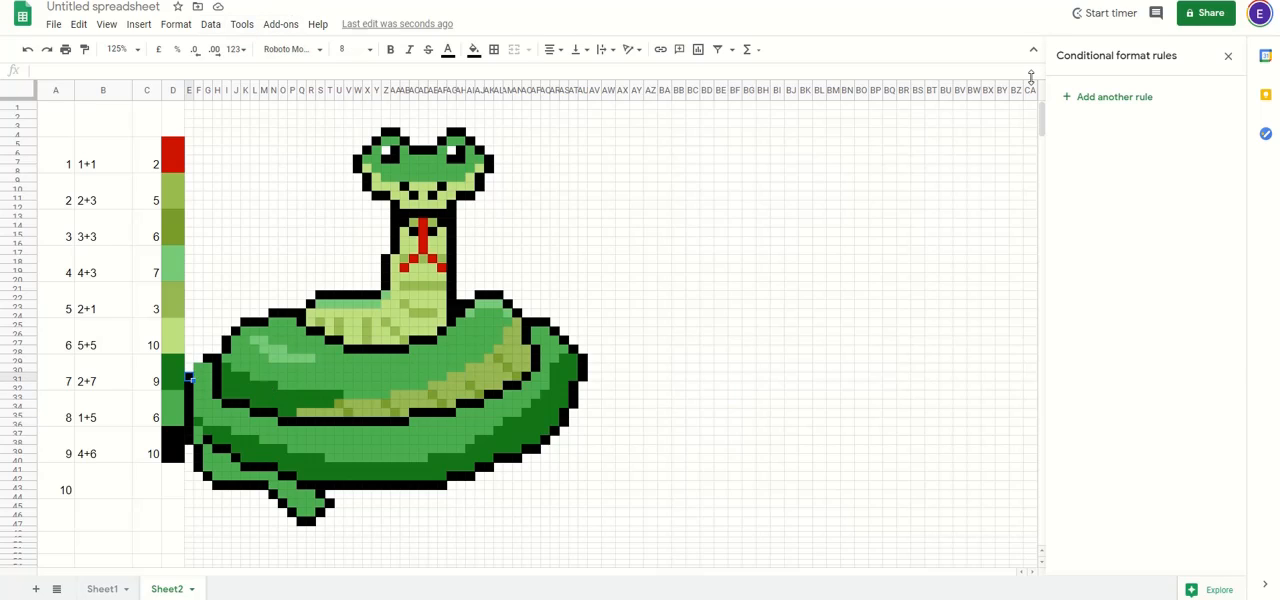
click(1133, 100)
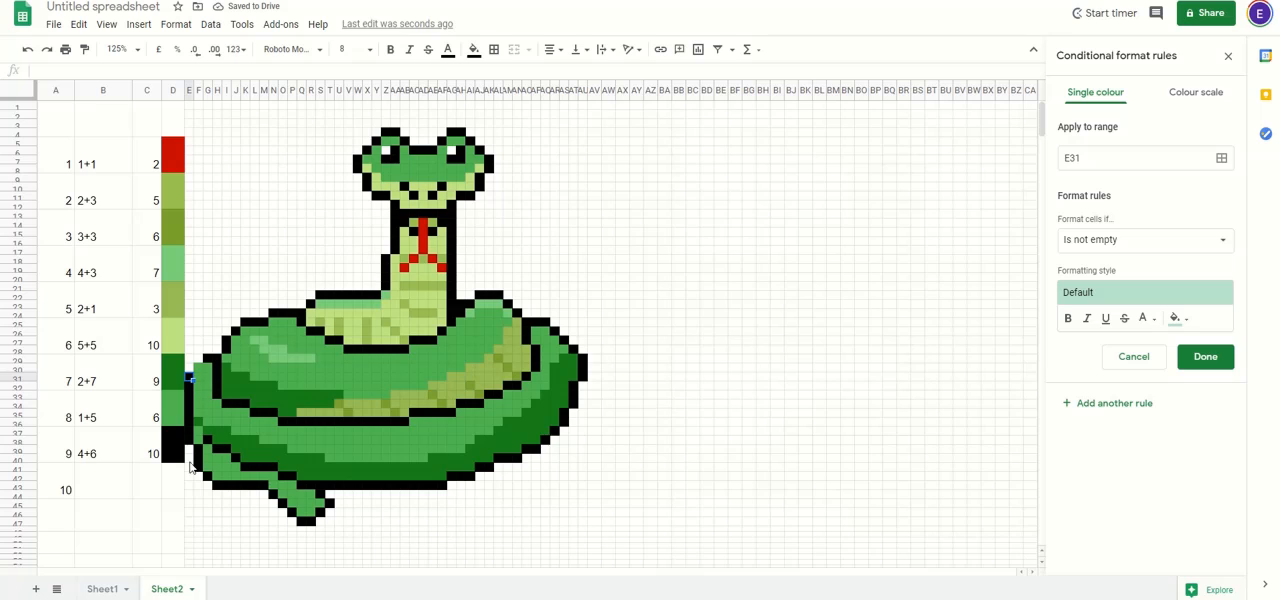
click(1180, 320)
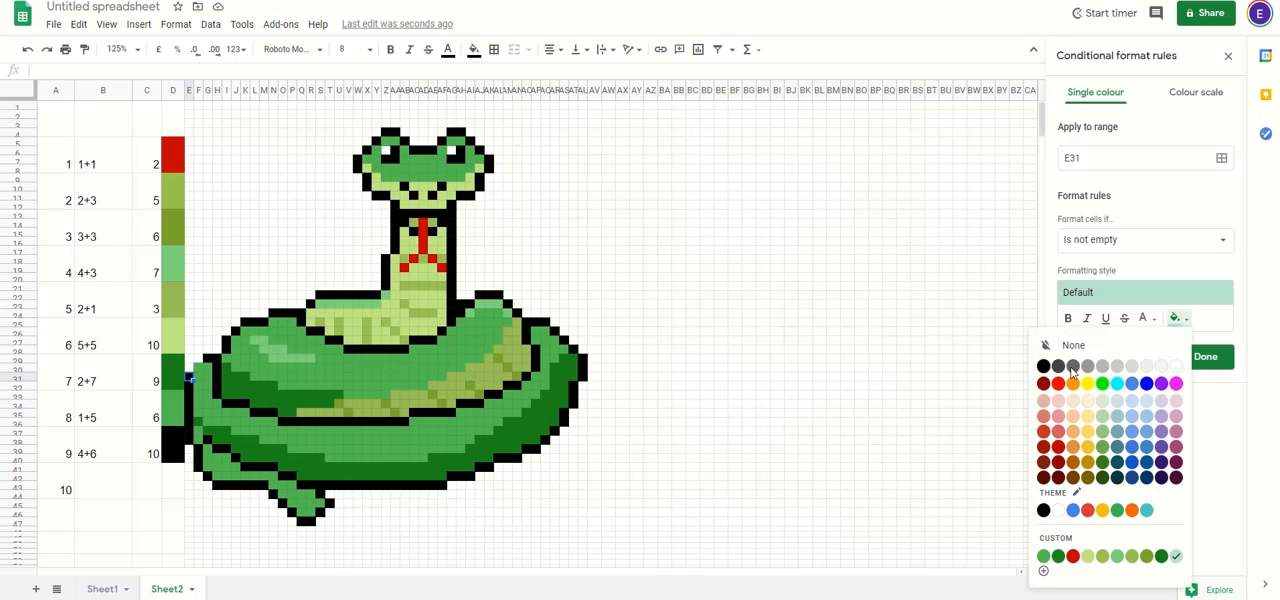
click(1043, 366)
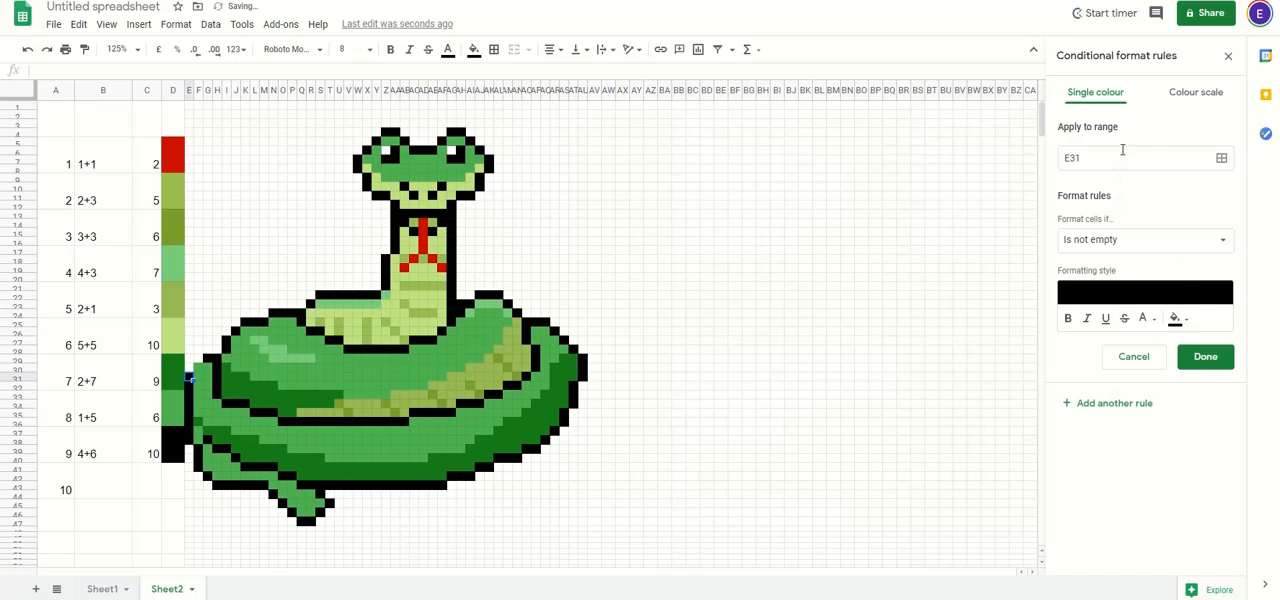
Step: Set the black rule's condition to the custom formula =$C$37=10 and save the rule
click(1193, 244)
scroll(1133, 556, down, 2)
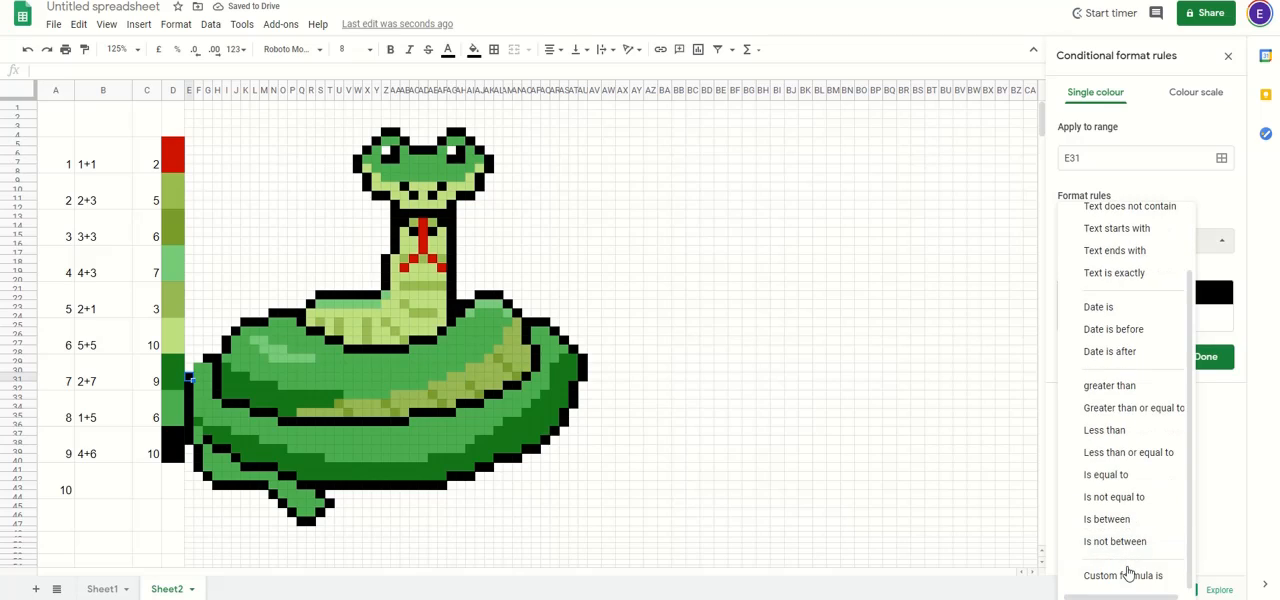
click(1130, 574)
click(1121, 273)
text(=)
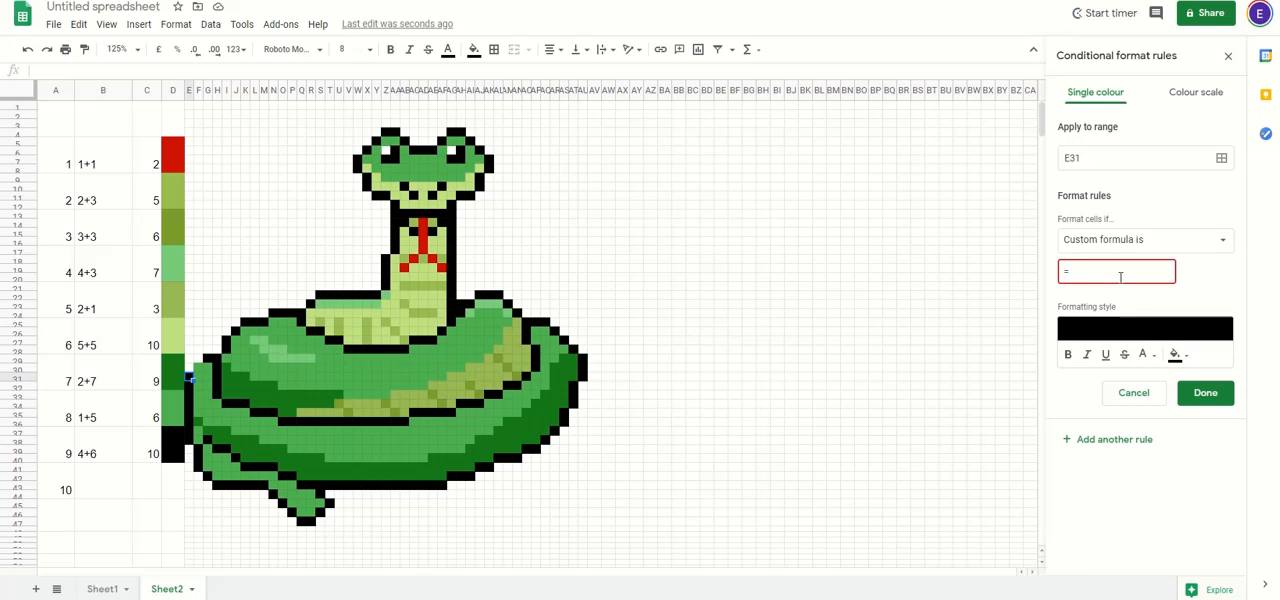
text($C$37=10)
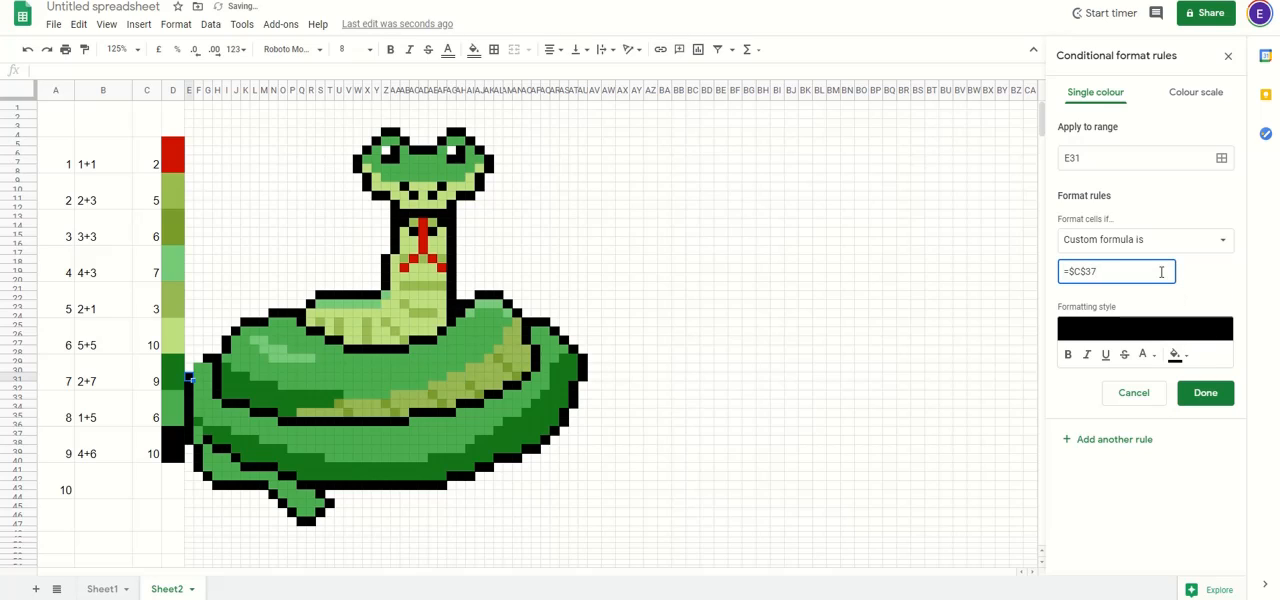
click(1207, 392)
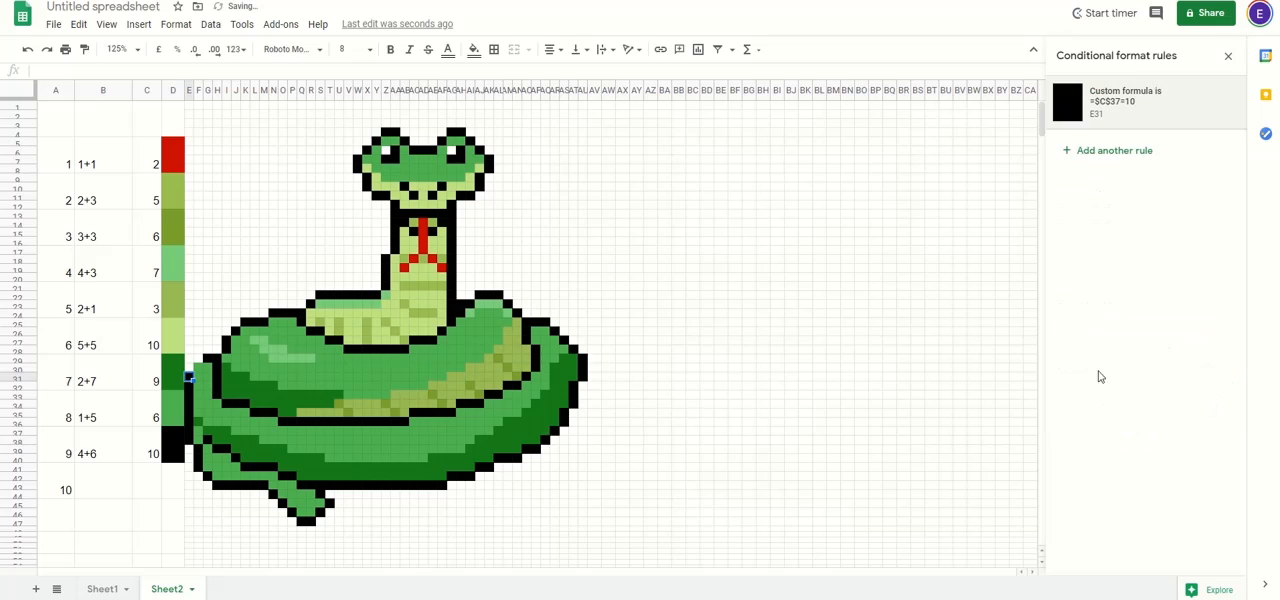
Step: Copy the black rule from E31 down the left outline, E32:E38
click(197, 379)
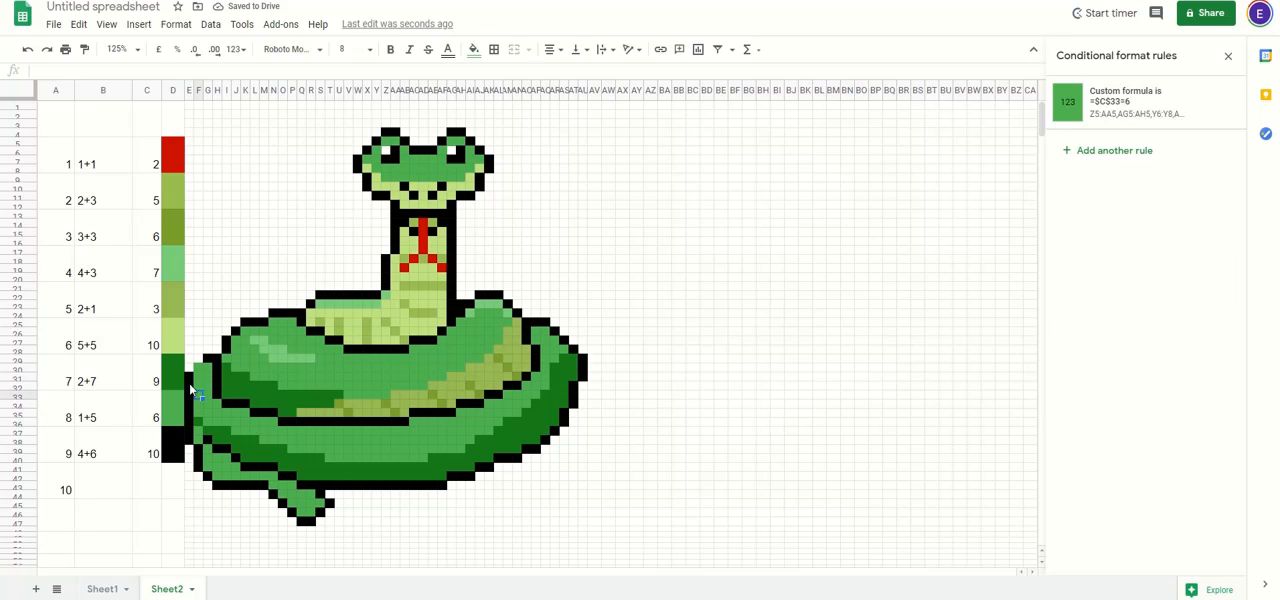
click(189, 379)
drag(189, 386, 190, 446)
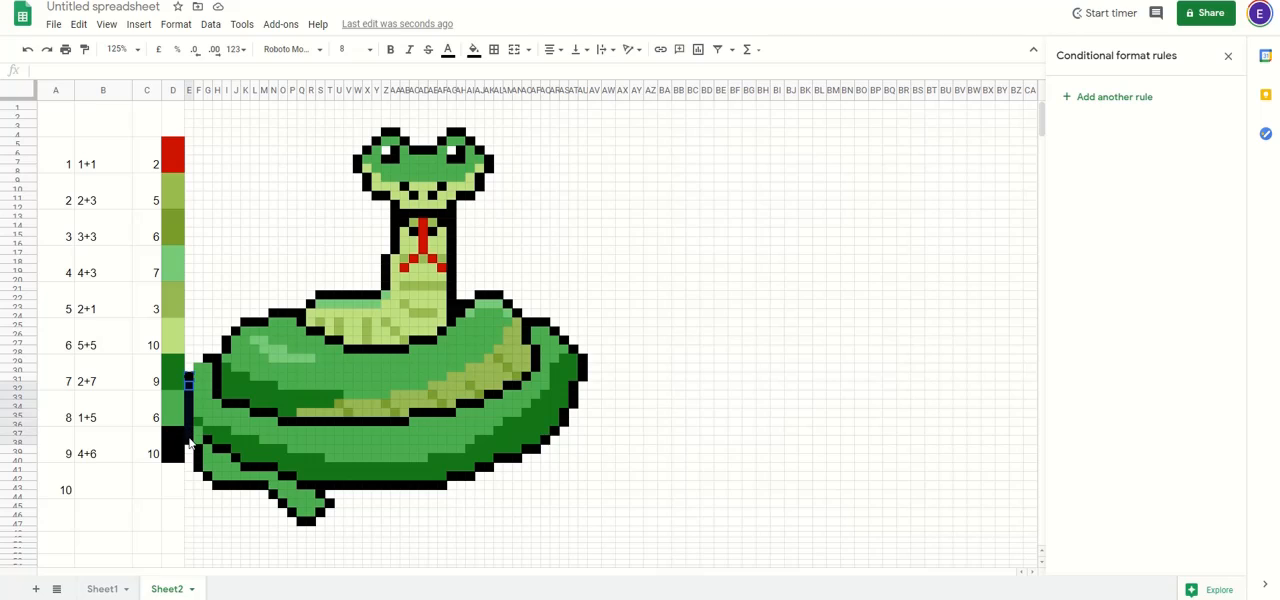
key(ctrl+v)
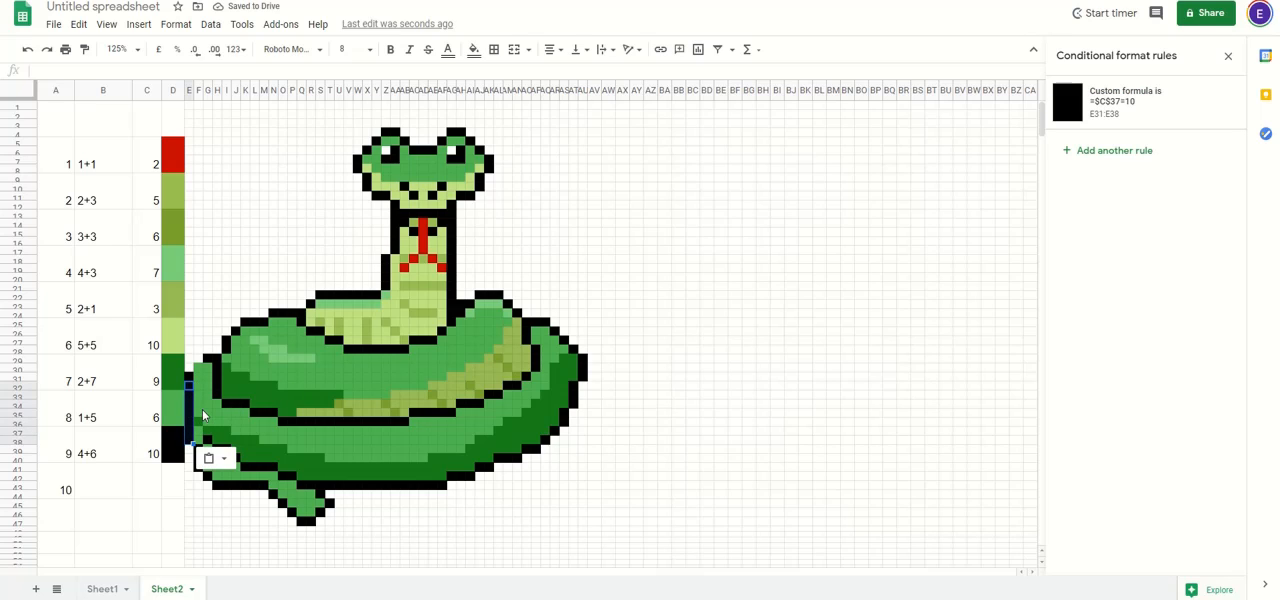
Step: Copy the black rule onto the tail's outer outline and the outer coil's bottom outline, Q43:AF43
click(184, 384)
drag(187, 386, 450, 490)
click(189, 433)
key(ctrl+c)
key(ctrl+v)
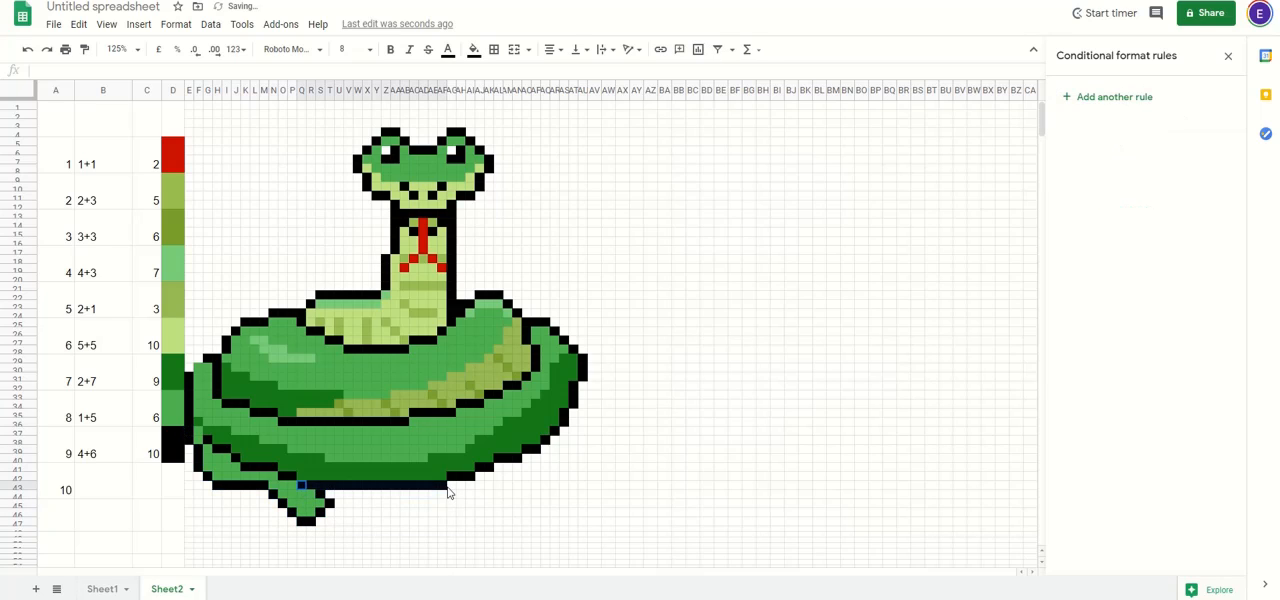
key(ctrl+v)
Step: Copy the black rule onto the outline between the tail and the outer coil, including H39:I39
drag(293, 475, 219, 449)
key(ctrl+v)
key(ctrl+v)
click(235, 458)
key(ctrl+v)
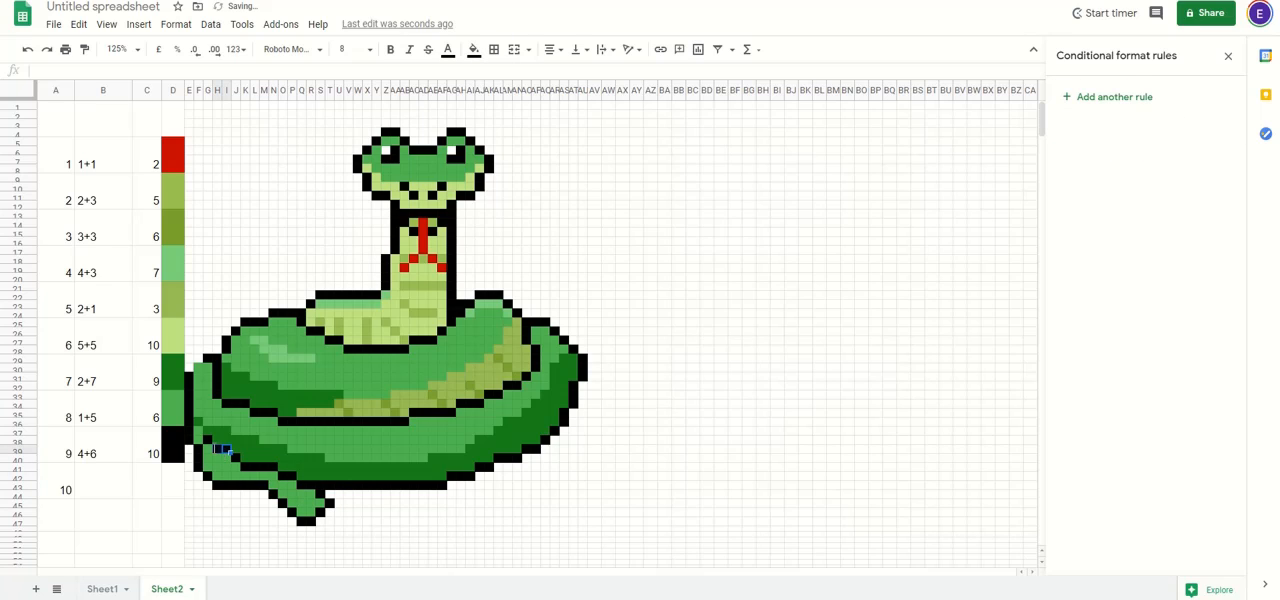
key(ctrl+v)
Step: Copy the black rule onto the outer coil's right-hand outline and the outline separating the outer and upper coils
click(452, 477)
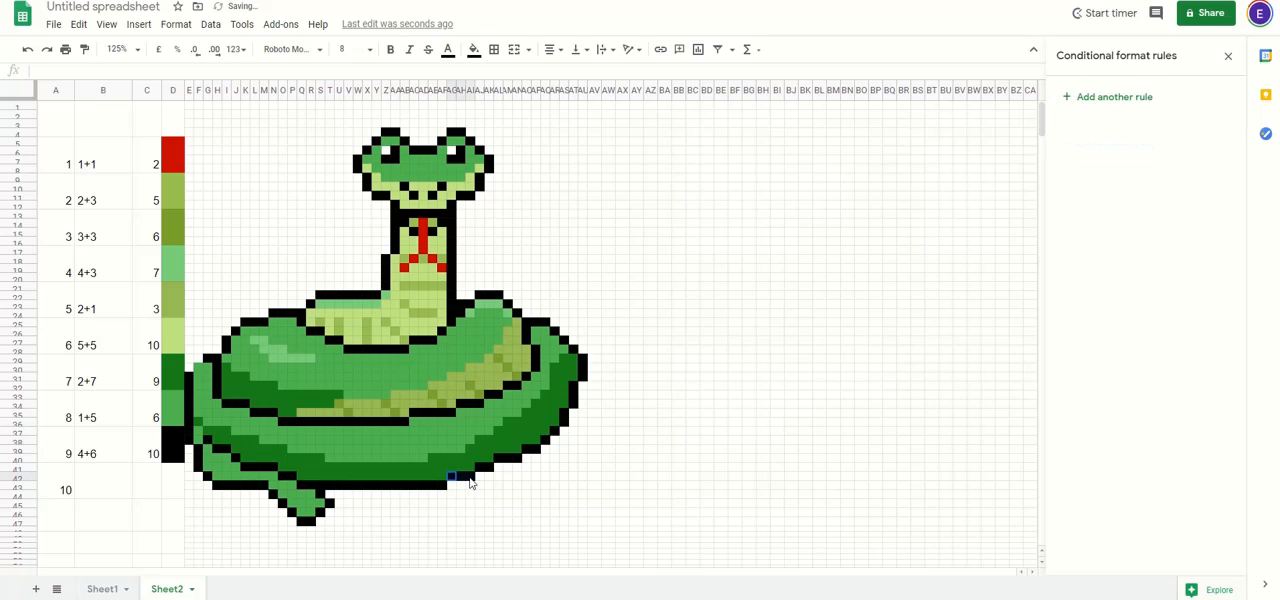
drag(479, 468, 227, 350)
ctrl+click(545, 441)
ctrl+click(554, 432)
click(546, 316)
ctrl+click(480, 389)
ctrl+click(479, 391)
ctrl+click(479, 391)
ctrl+click(479, 392)
ctrl+click(256, 418)
key(ctrl+v)
Step: Copy the black rule onto the upper coil's top outline, from its left end under the belly to the right shoulder
click(227, 342)
click(237, 333)
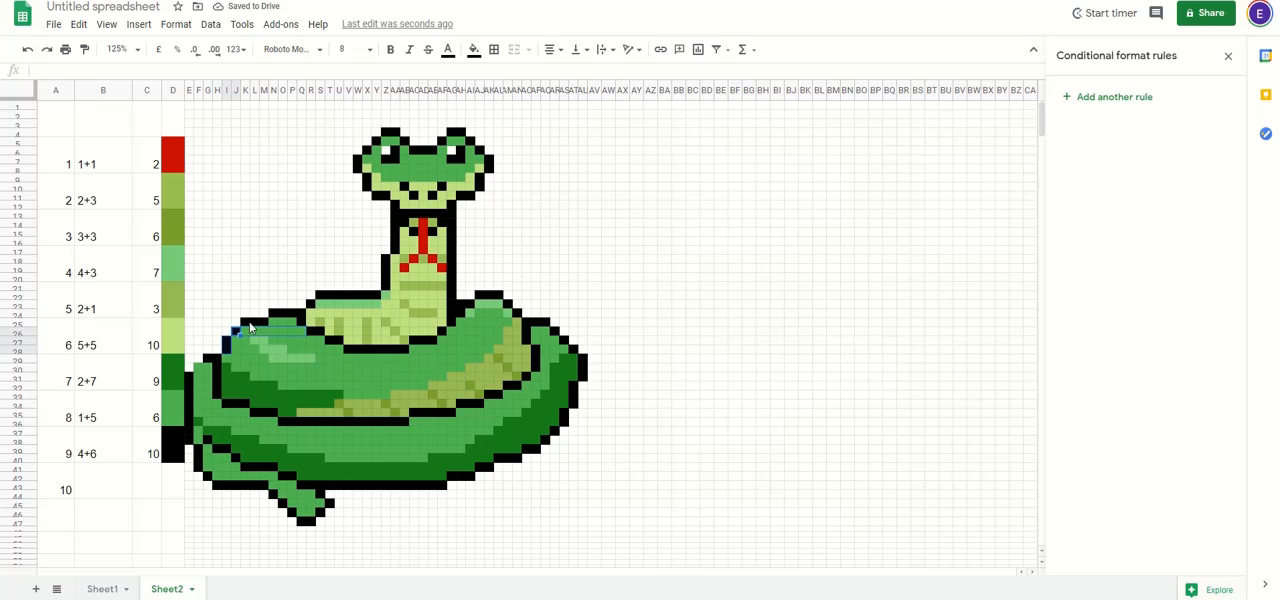
drag(247, 323, 502, 298)
key(ctrl+v)
ctrl+click(303, 323)
ctrl+click(443, 331)
ctrl+click(469, 304)
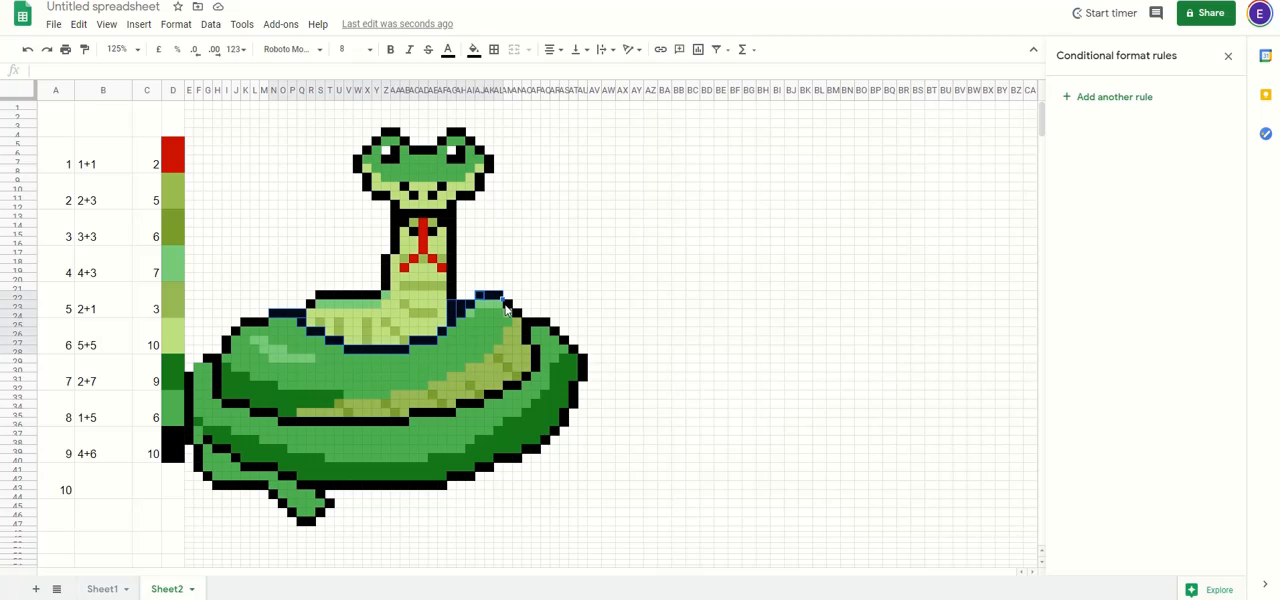
ctrl+click(508, 305)
ctrl+click(517, 314)
key(ctrl+v)
Step: Copy the black rule onto the neck outlines AG12:AG25 and Z18:Z21 and the outline above the neck's base in row 22
drag(455, 206, 455, 298)
key(ctrl+v)
drag(321, 297, 387, 287)
key(ctrl+v)
click(311, 304)
key(ctrl+v)
click(392, 260)
key(ctrl+v)
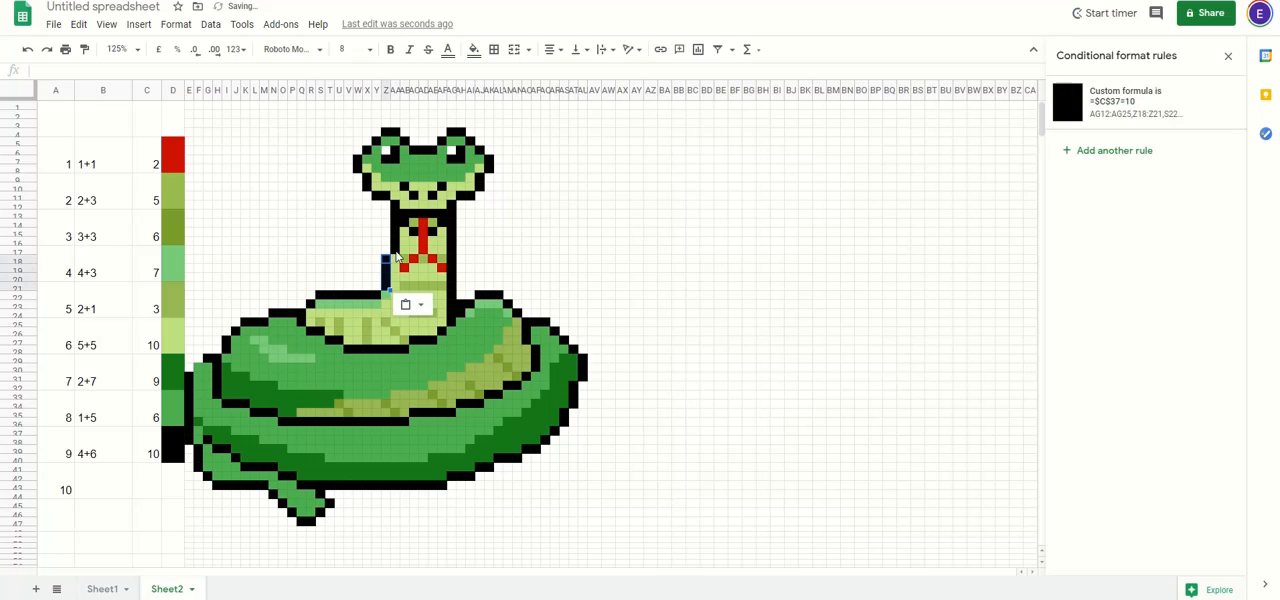
Step: Copy the black rule onto the neck's upper left outline and the black band AB13:AF13 below the head
drag(396, 250, 448, 220)
key(ctrl+v)
Step: Copy the black rule onto the top and side outlines of the snake's head, including both eye bumps
key(ctrl+v)
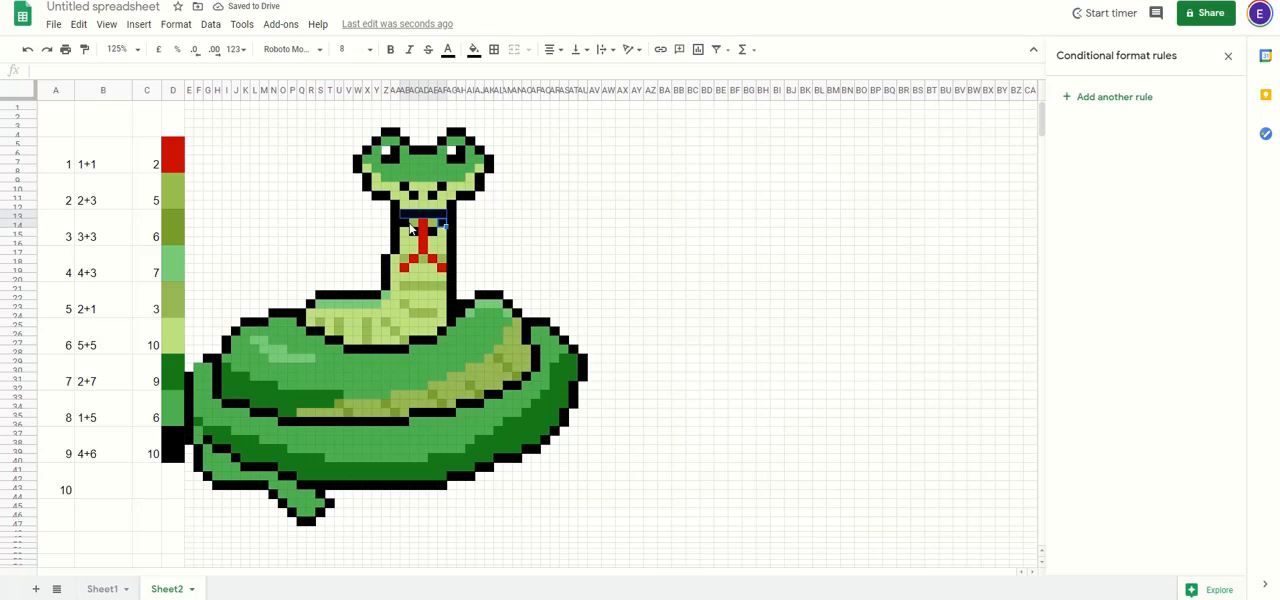
drag(453, 204, 386, 133)
key(ctrl+v)
key(ctrl+v)
ctrl+click(480, 151)
ctrl+click(471, 142)
ctrl+click(442, 142)
ctrl+click(404, 142)
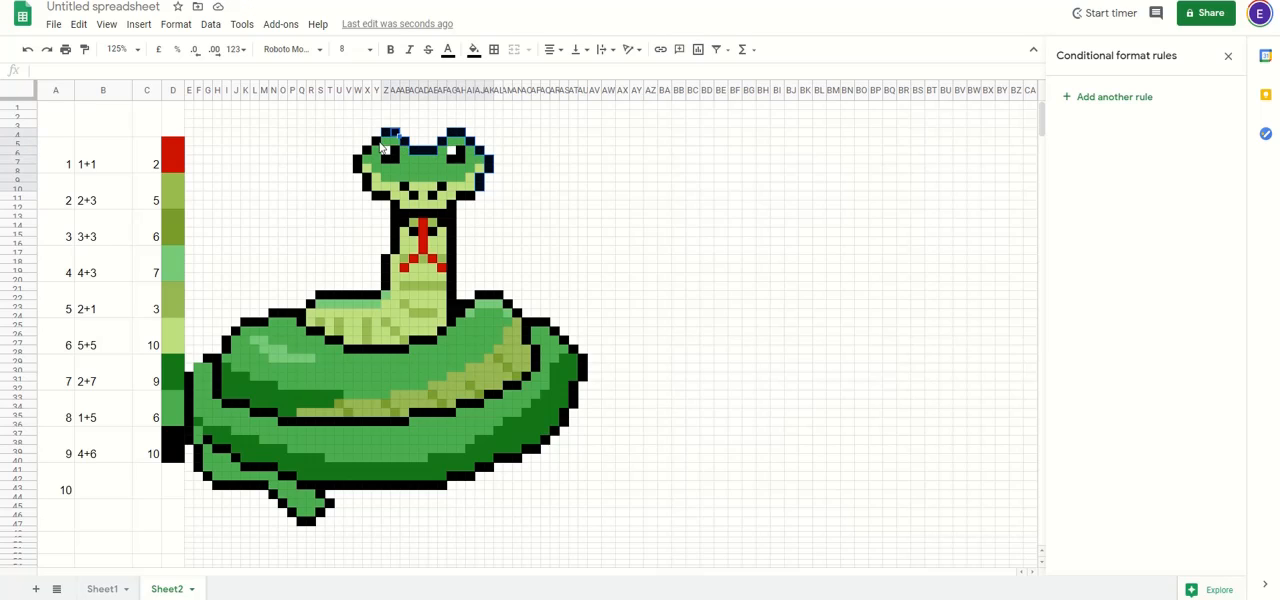
ctrl+click(377, 142)
ctrl+click(368, 152)
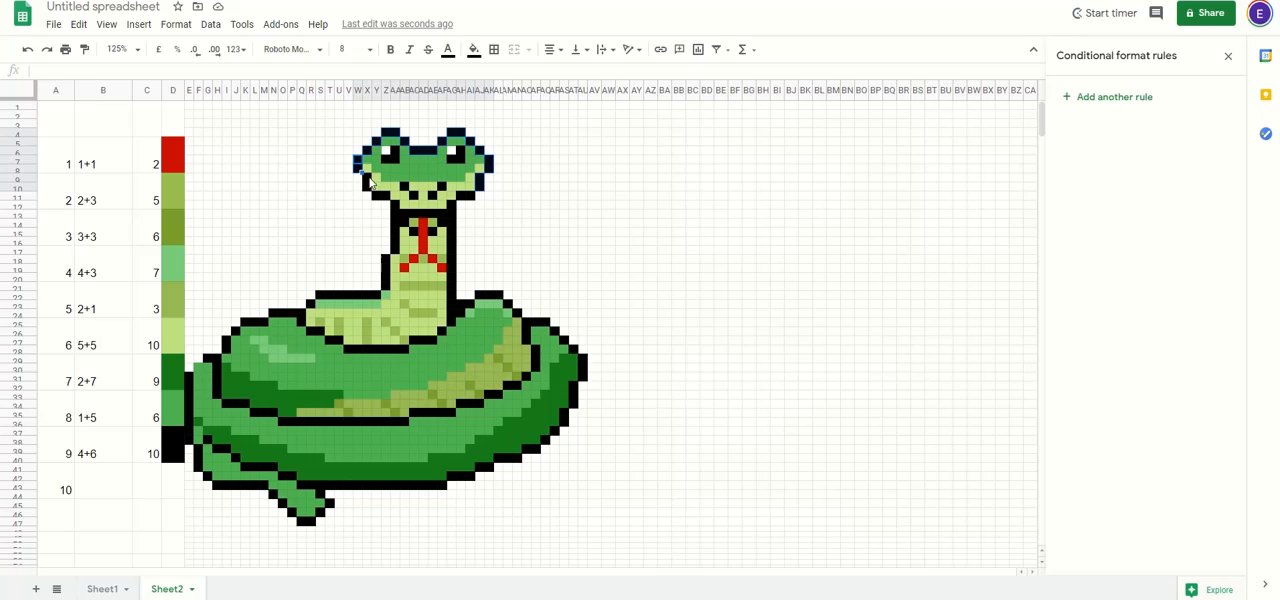
Step: Copy the black rule onto the lower outline of the head and the black mouth and nostril cells
drag(370, 183, 470, 196)
ctrl+click(395, 203)
ctrl+click(450, 203)
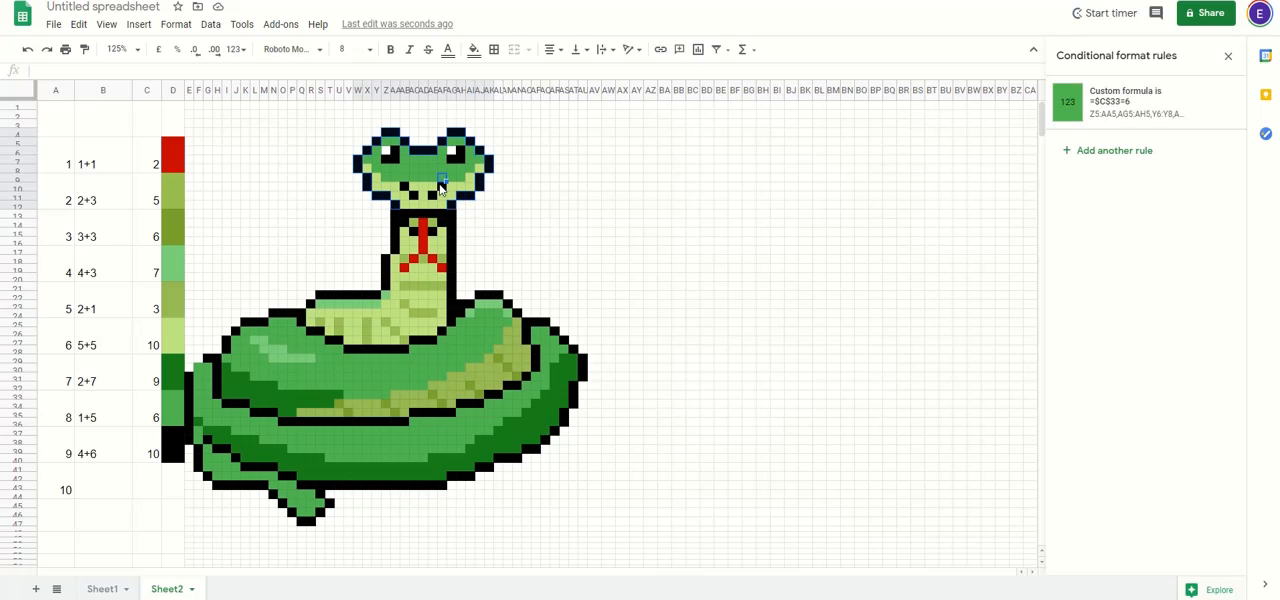
click(440, 190)
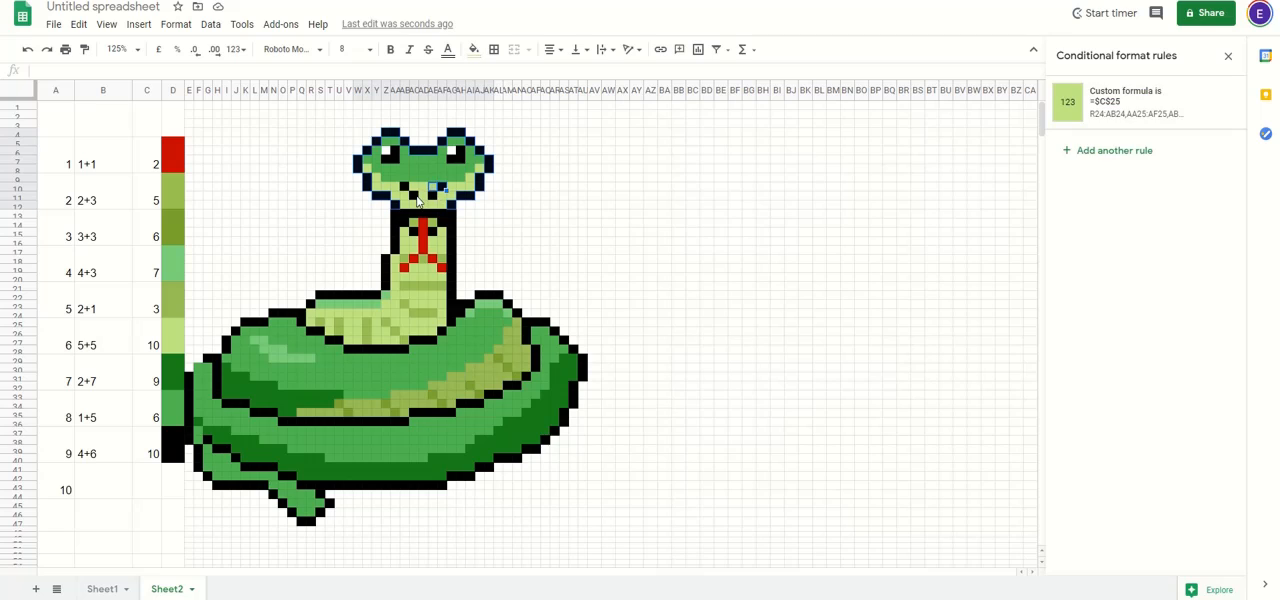
ctrl+click(433, 196)
ctrl+click(415, 197)
ctrl+click(408, 193)
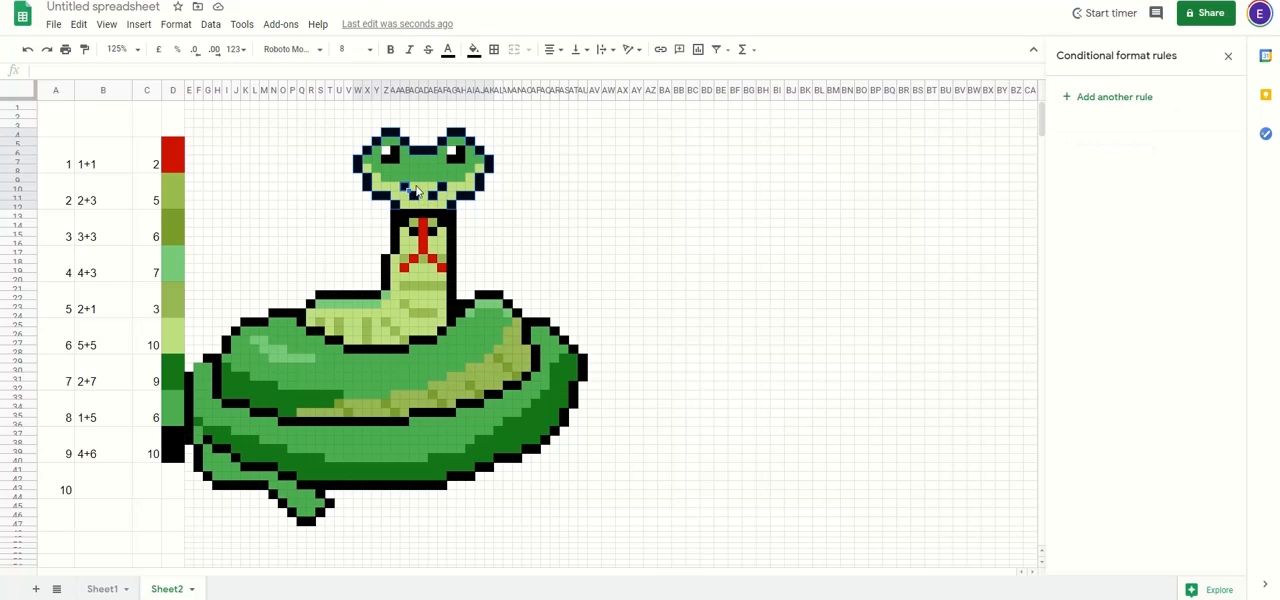
Step: Copy the black rule onto the black pupil cells of both eyes
click(457, 157)
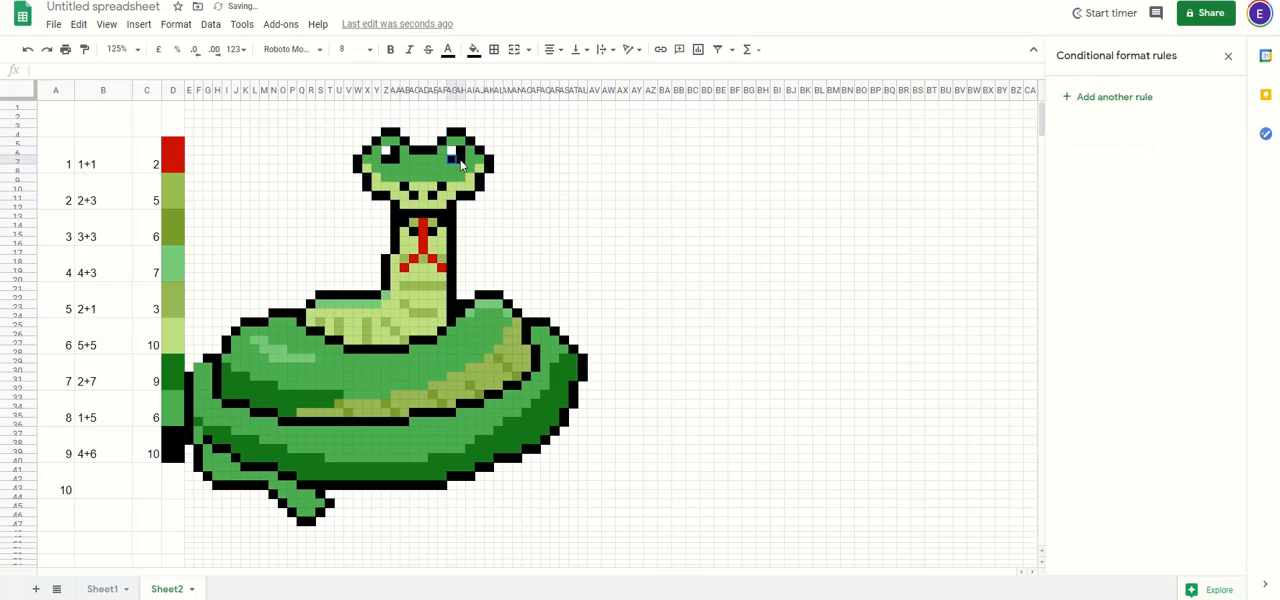
ctrl+click(393, 156)
click(564, 187)
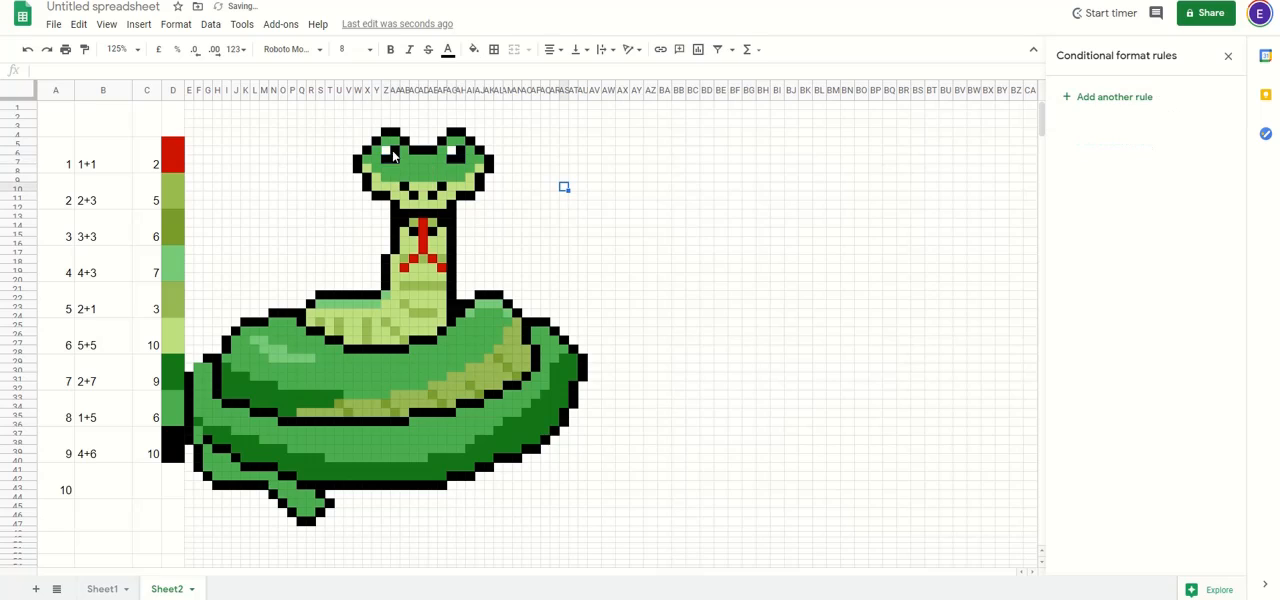
click(387, 155)
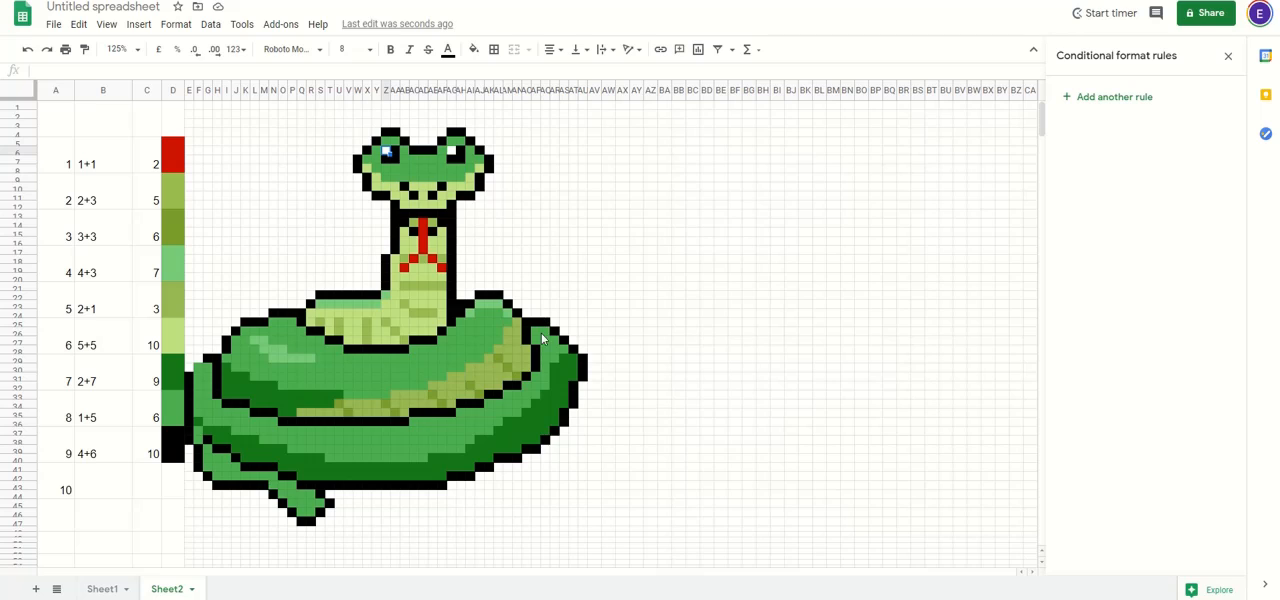
Step: Try clearing all nine answers in column C to test the picture, and undo the deletion
drag(148, 455, 147, 140)
key(Delete)
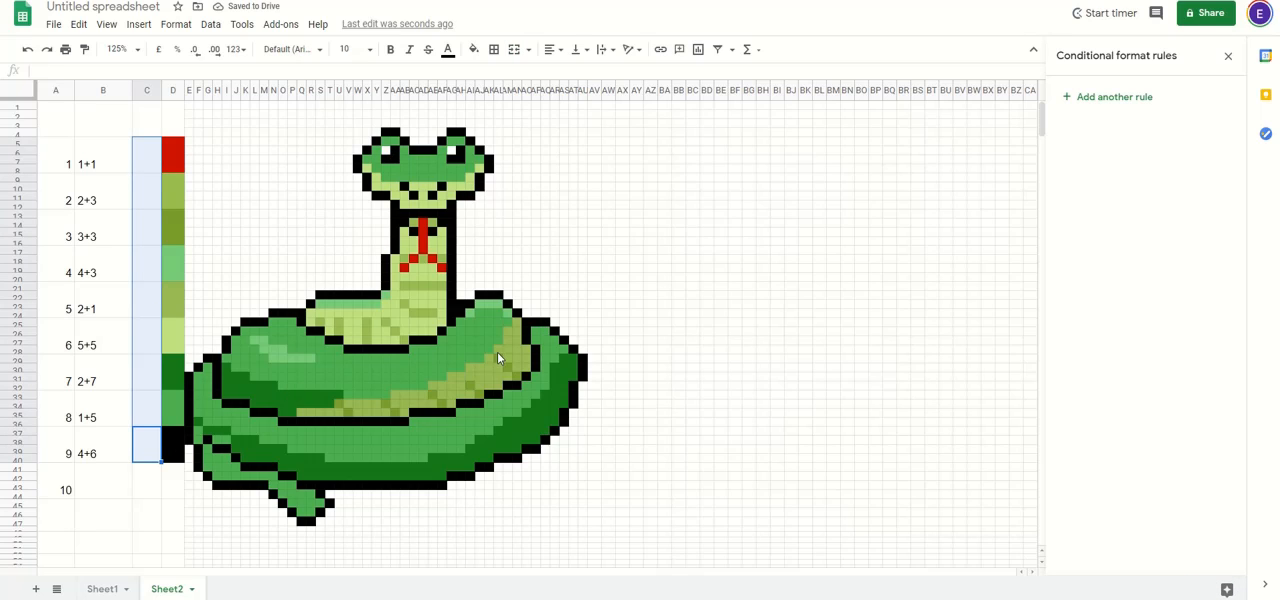
click(78, 24)
click(100, 49)
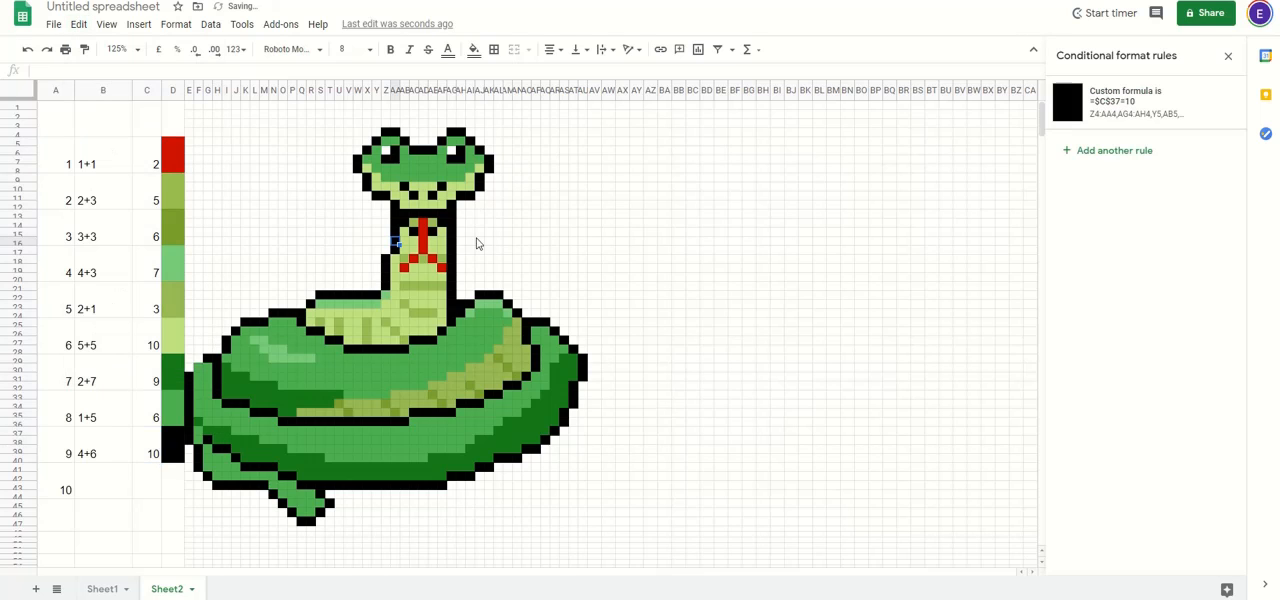
Step: Set the fill colour of the whole picture area, from column E to AU, to white
drag(190, 117, 585, 536)
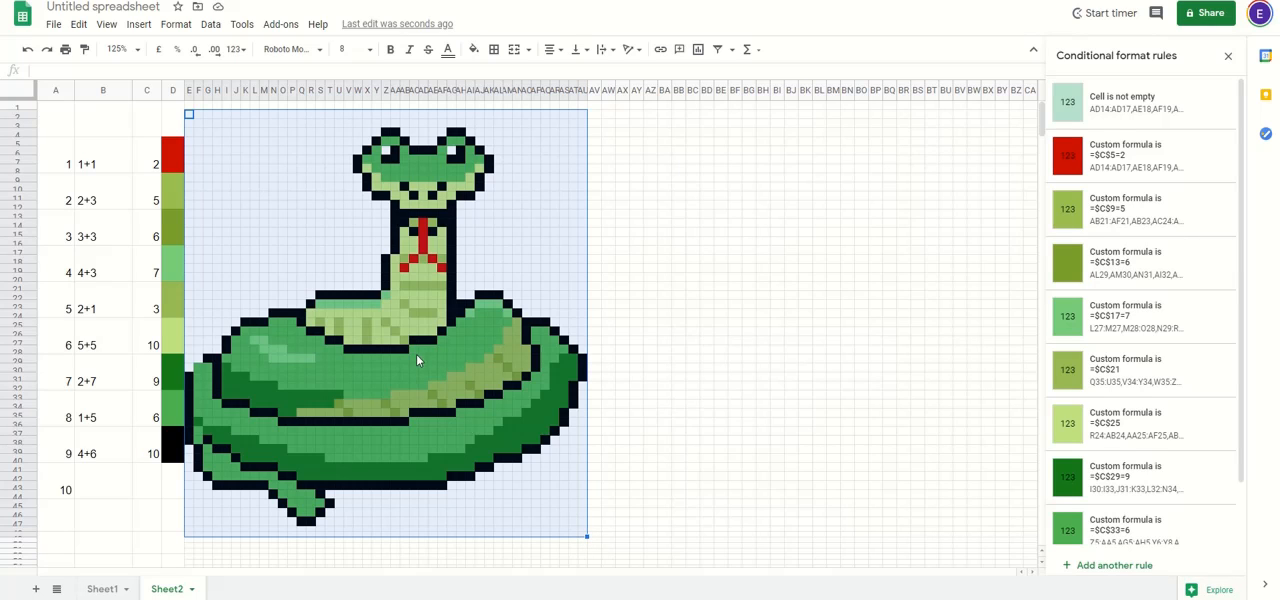
click(197, 139)
drag(190, 115, 586, 531)
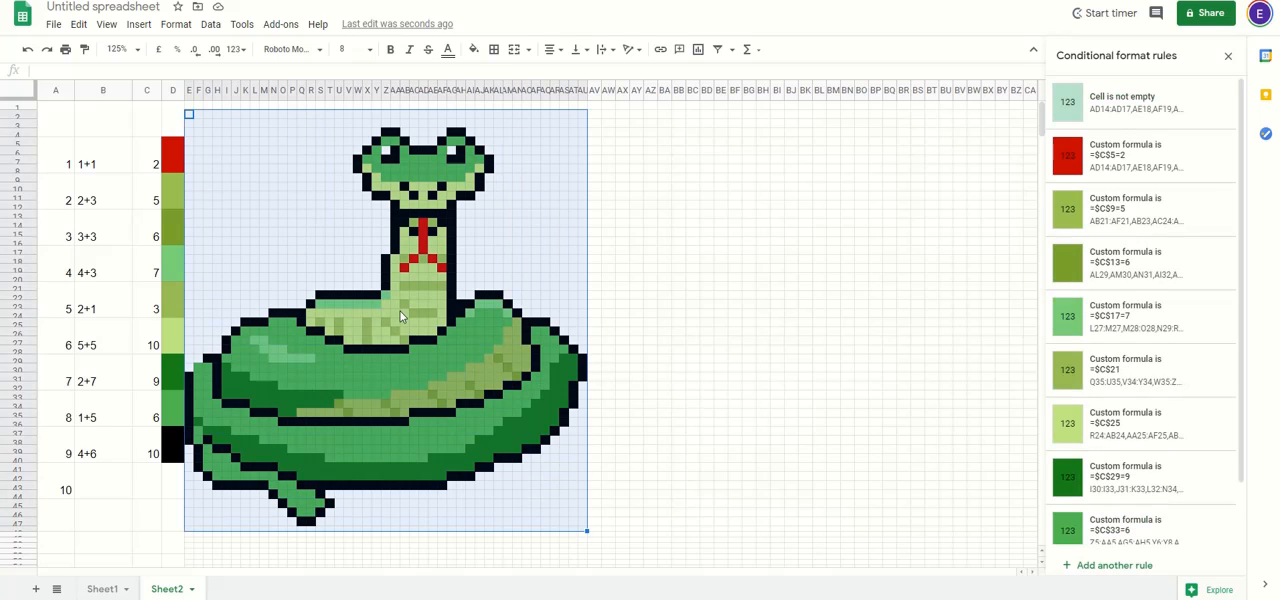
click(474, 49)
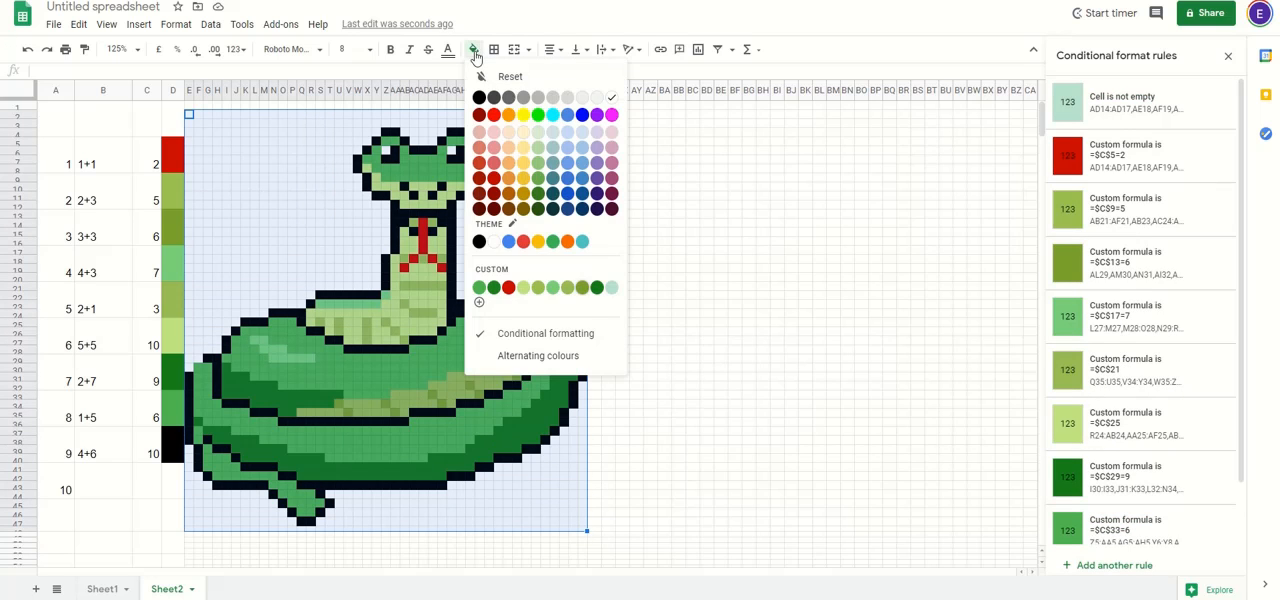
click(612, 101)
click(692, 196)
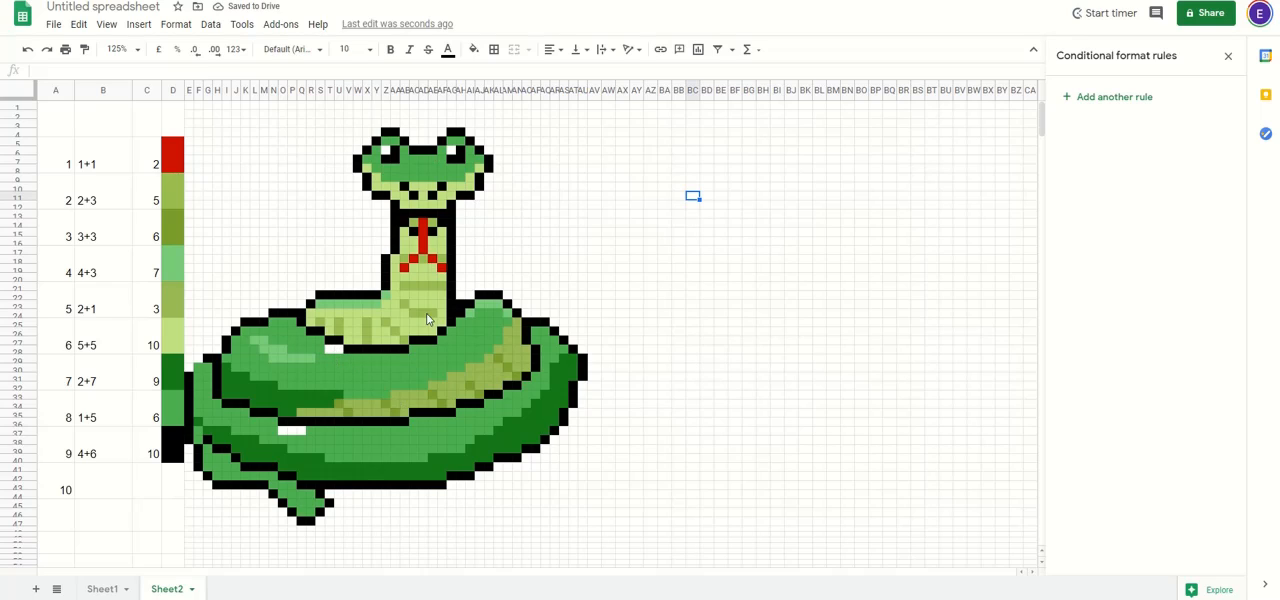
Step: Copy the mid-green rule onto the white gaps T28:U28 below the belly and O37:Q37 in the outer coil
drag(157, 458, 153, 157)
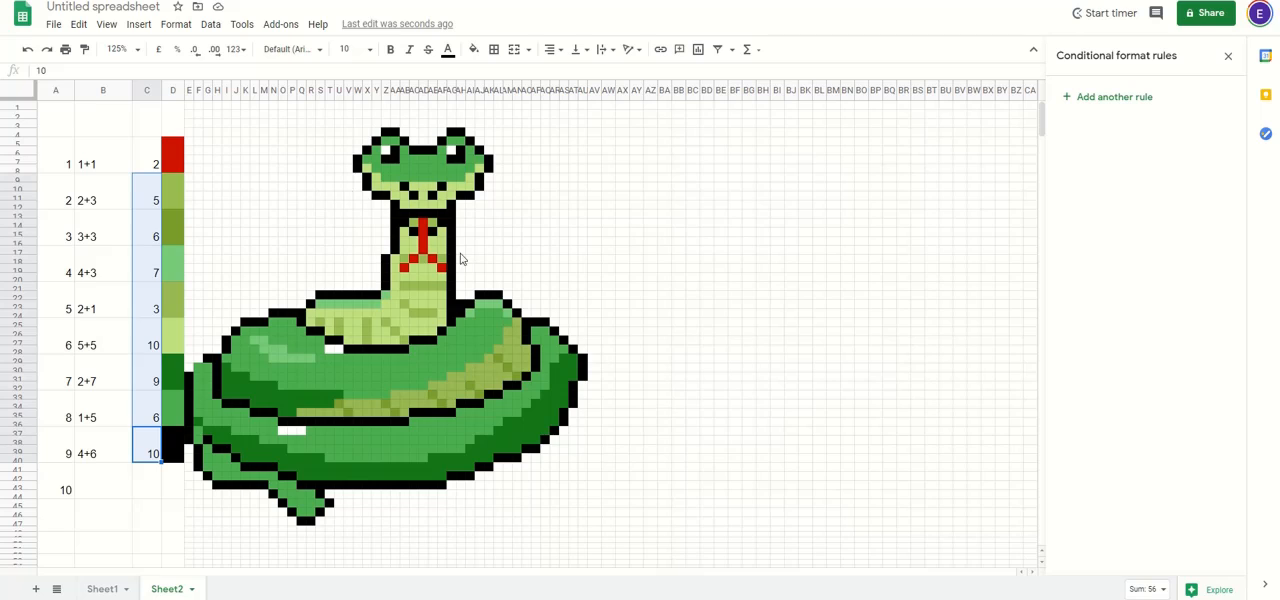
click(357, 369)
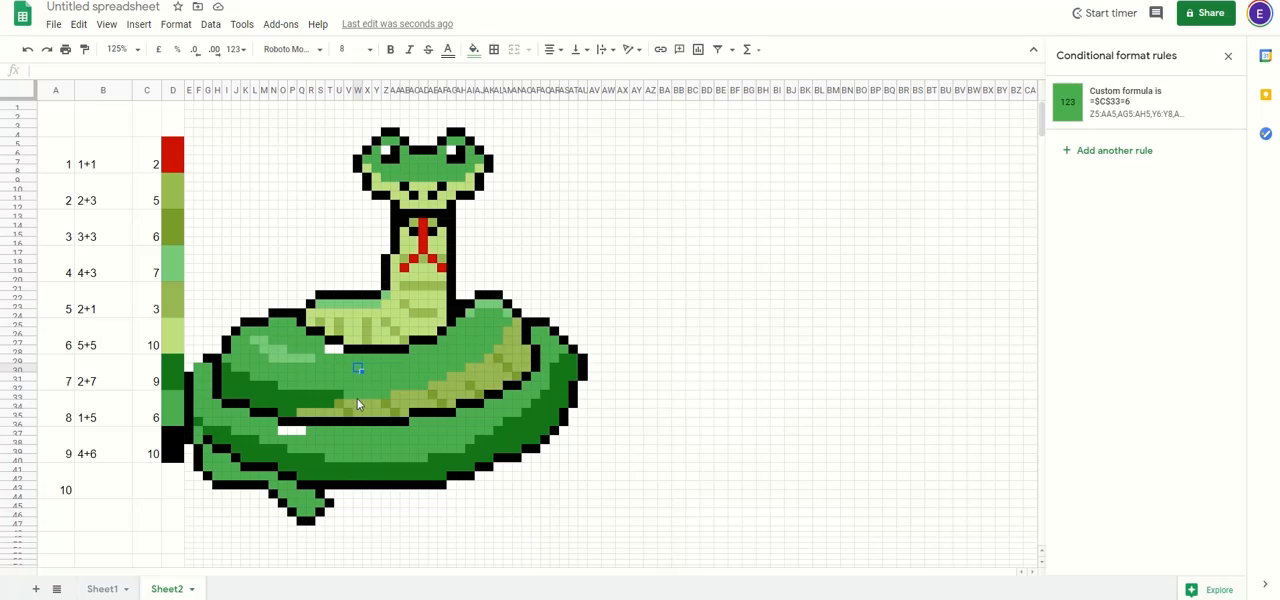
click(379, 369)
right_click(376, 366)
click(443, 131)
click(333, 352)
right_click(336, 352)
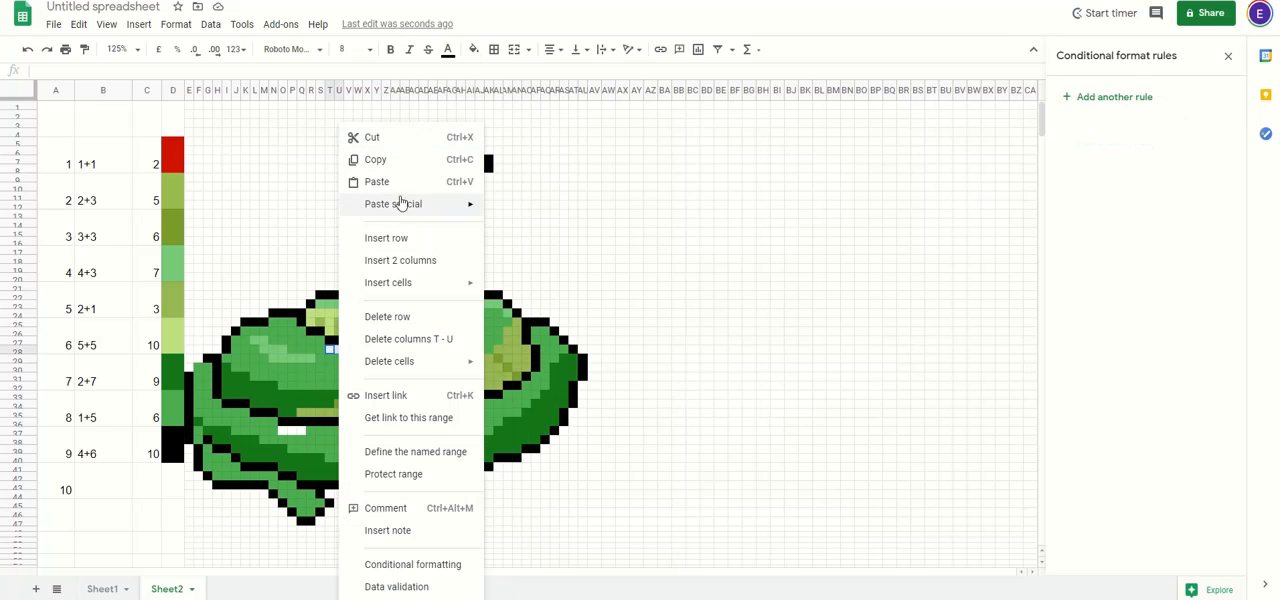
click(383, 183)
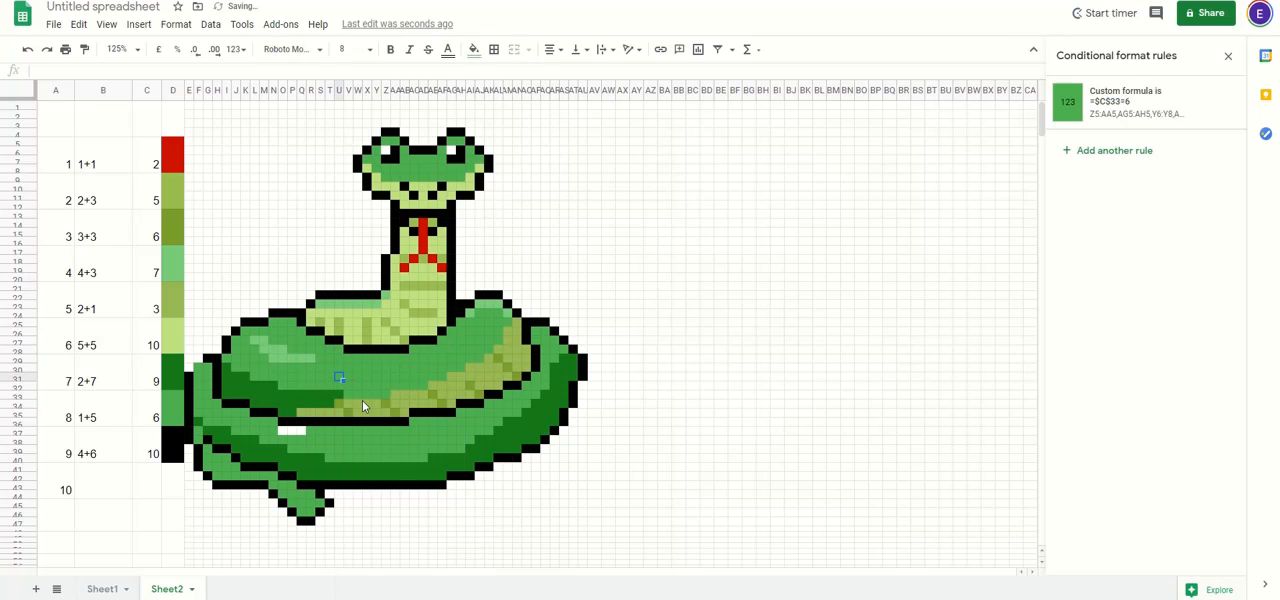
drag(283, 432, 301, 432)
key(ctrl+v)
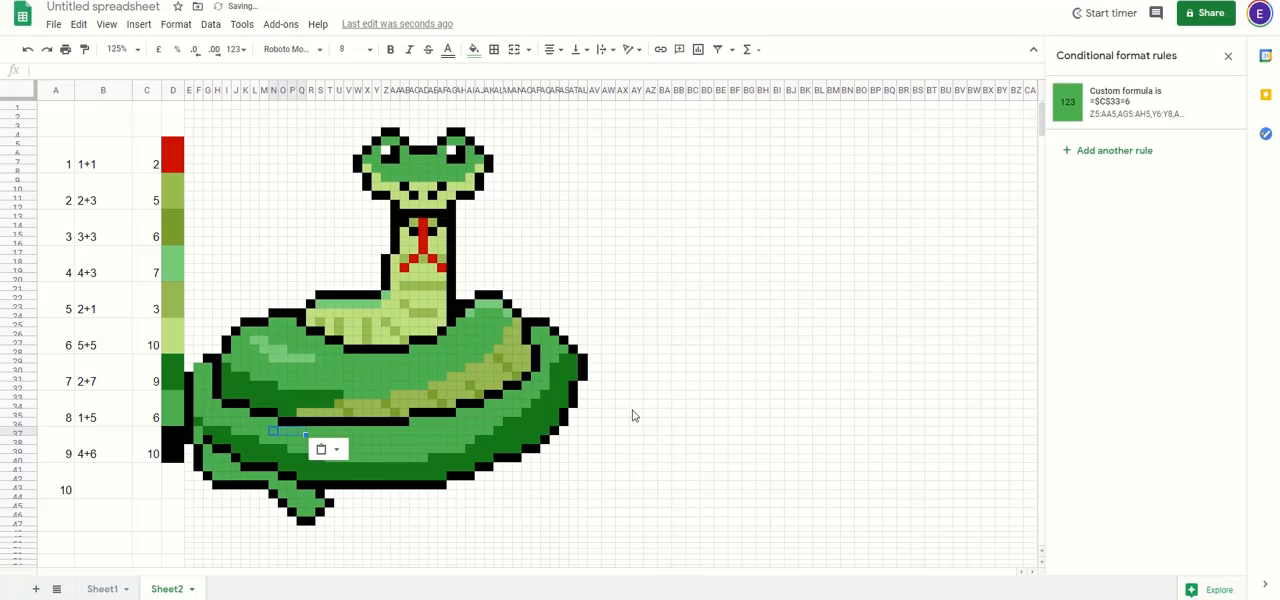
click(651, 405)
Step: Copy the black rule from G29 onto the missing outline cells F29 and E30 at the outer coil's upper left
click(209, 362)
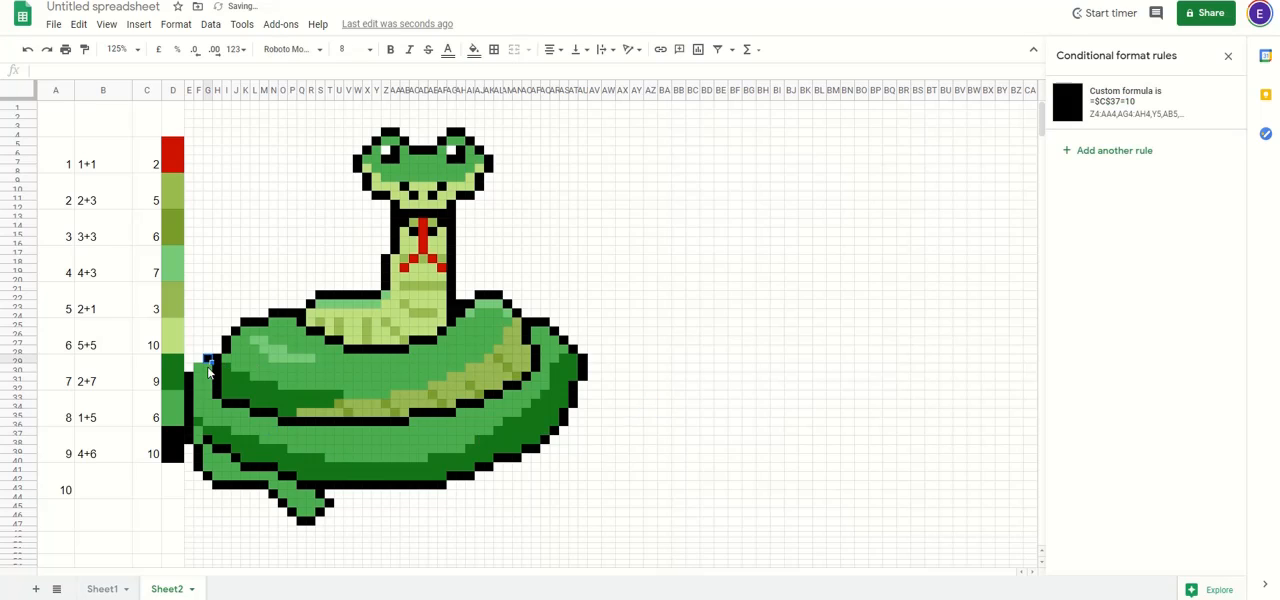
key(ctrl+v)
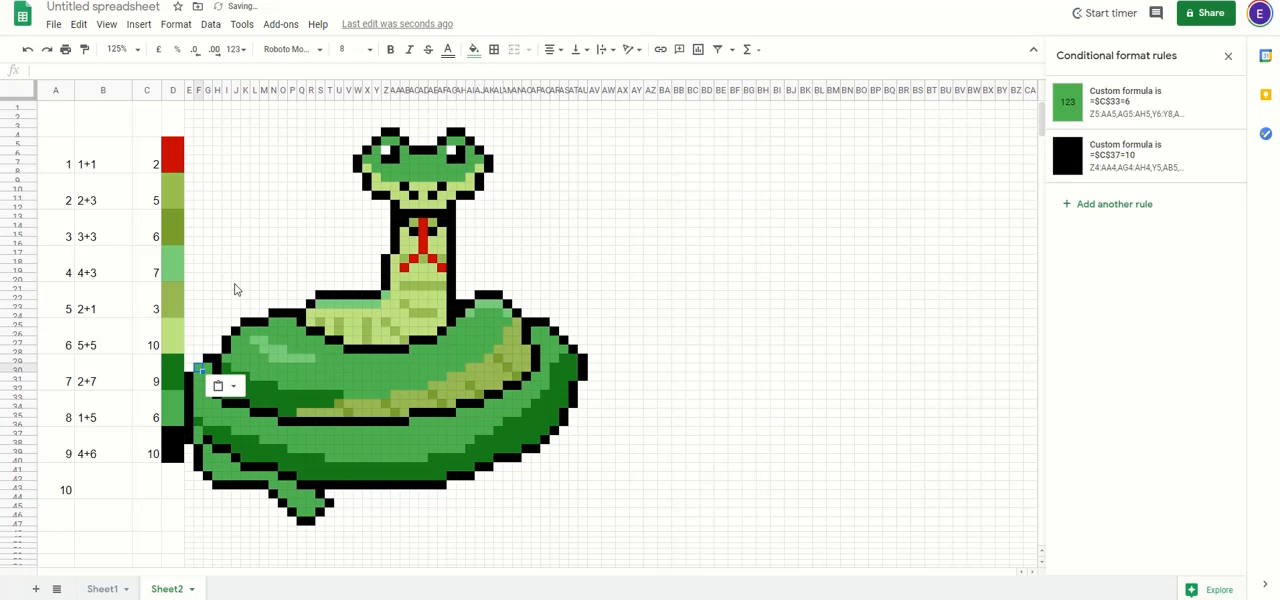
click(197, 360)
key(ctrl+v)
click(188, 369)
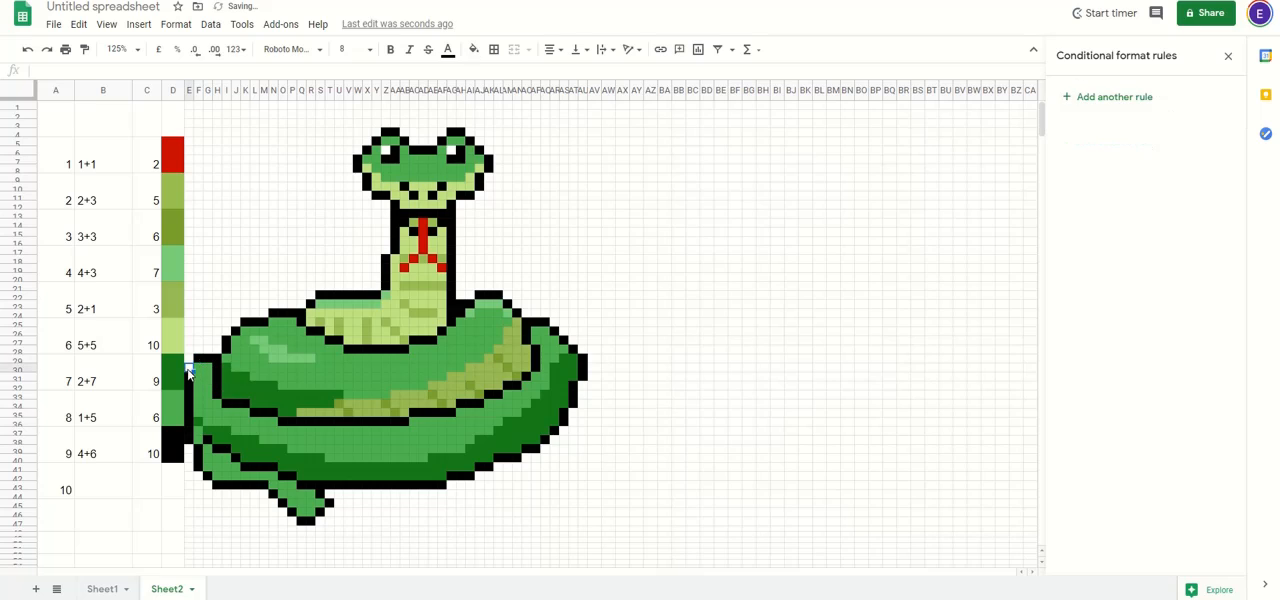
key(ctrl+v)
click(453, 269)
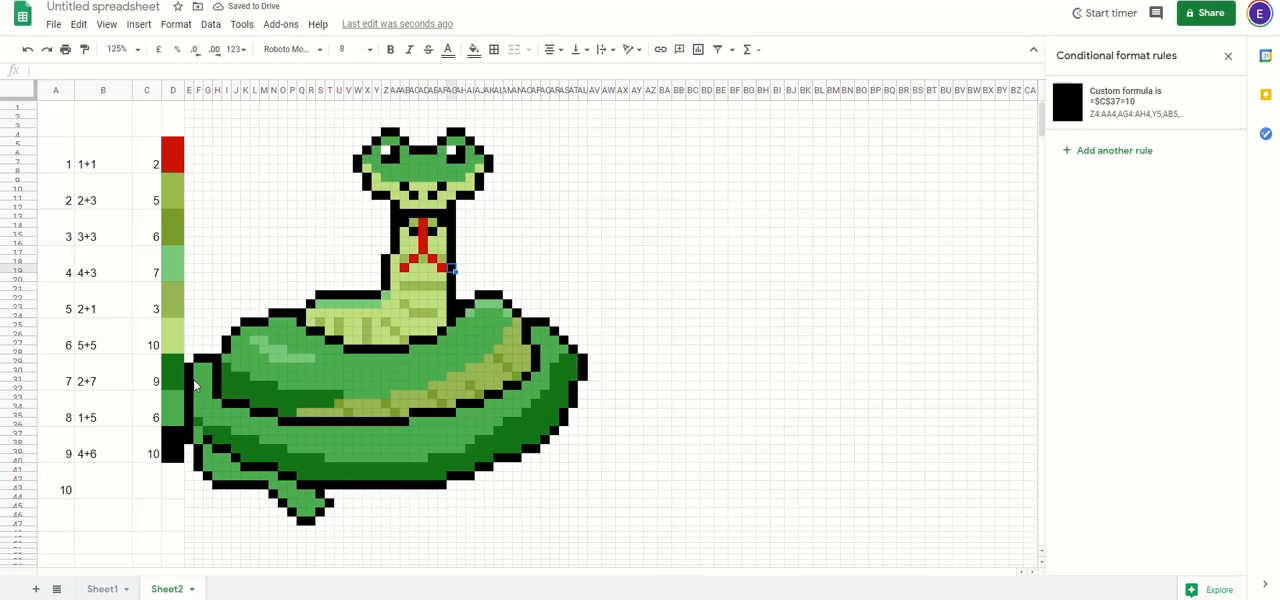
Step: Set the fill of the colour key cells in D5:D40 to white
click(178, 124)
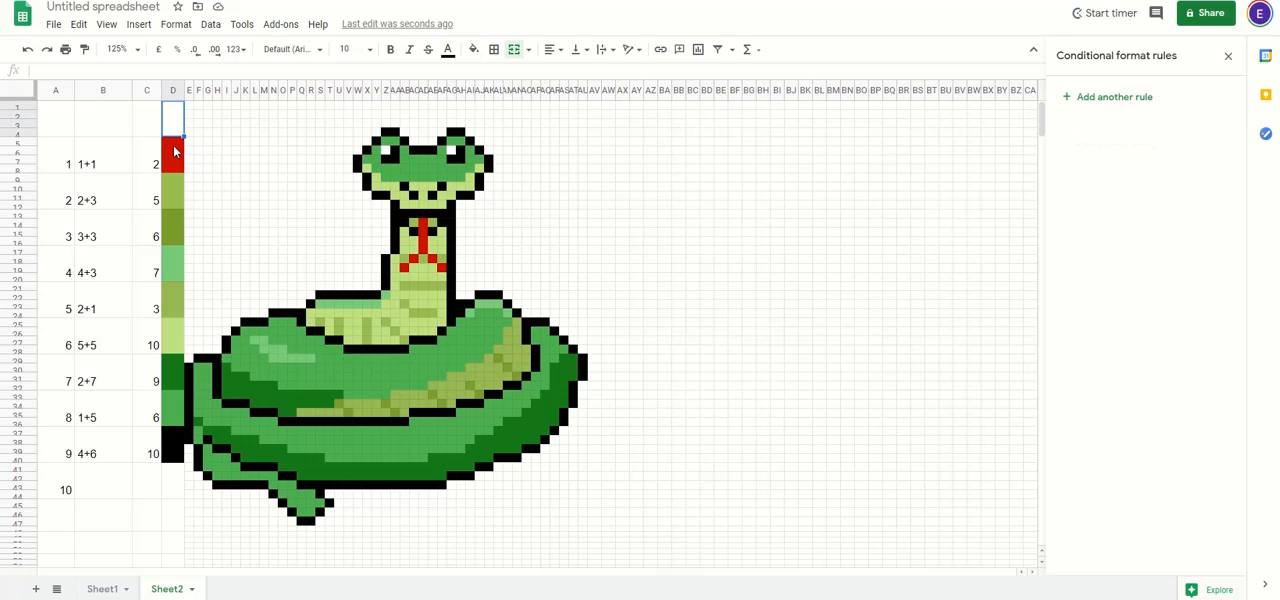
drag(177, 153, 170, 446)
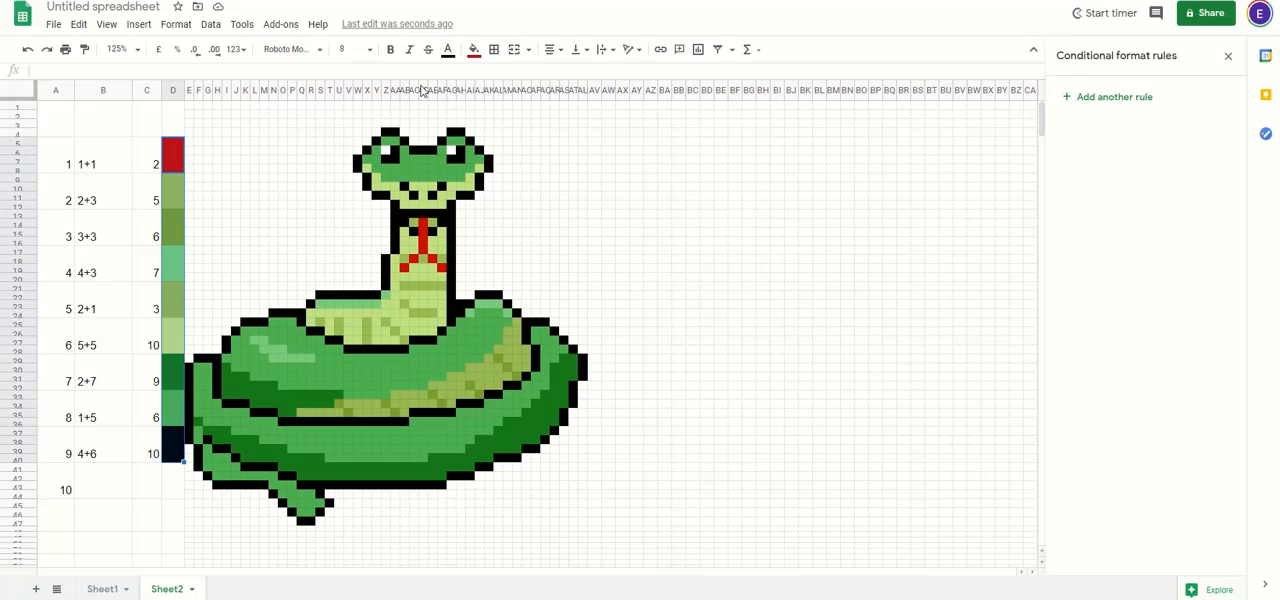
click(476, 52)
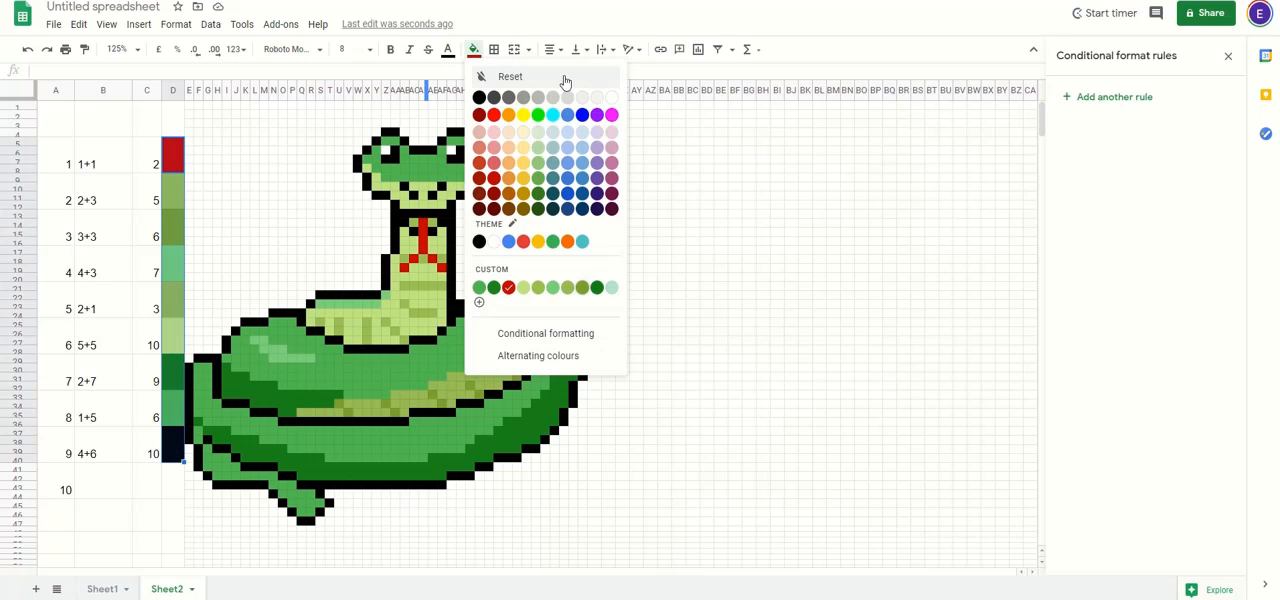
click(612, 97)
click(208, 196)
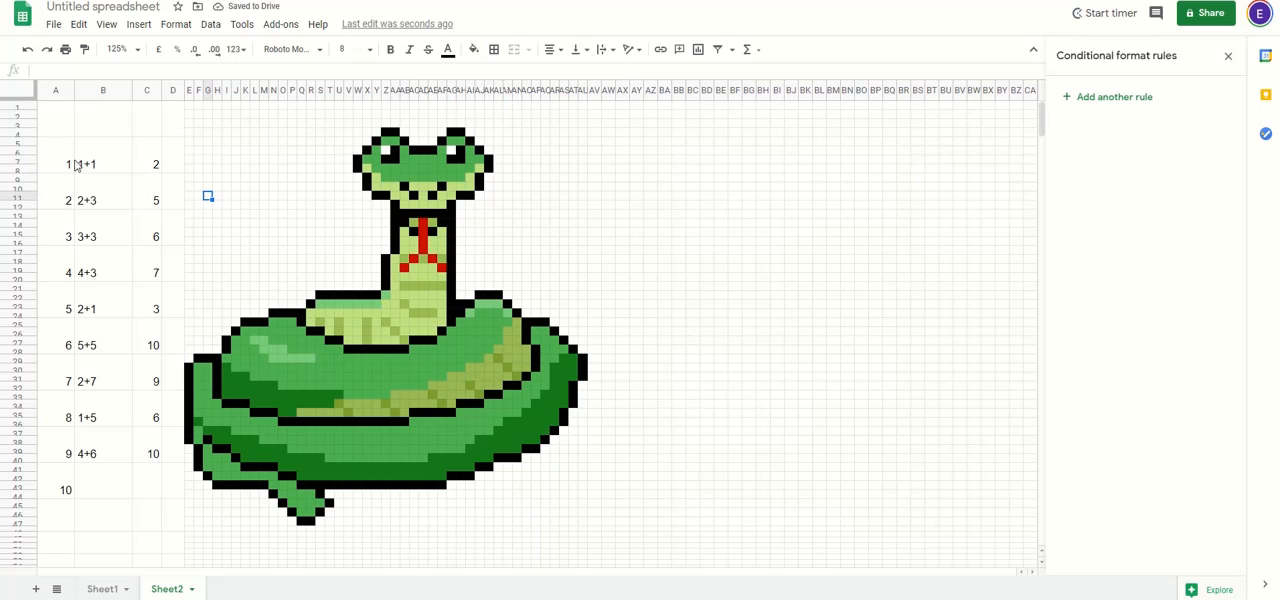
Step: Hide the sheet's gridlines and apply all borders to the question table A5:C40
click(106, 23)
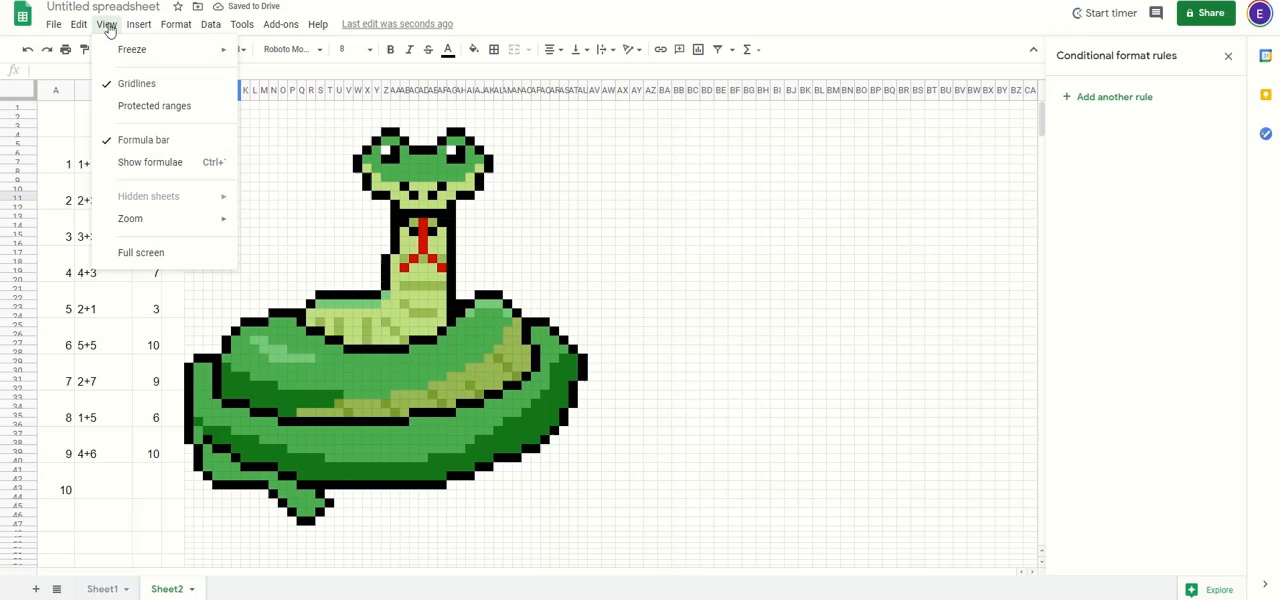
click(131, 87)
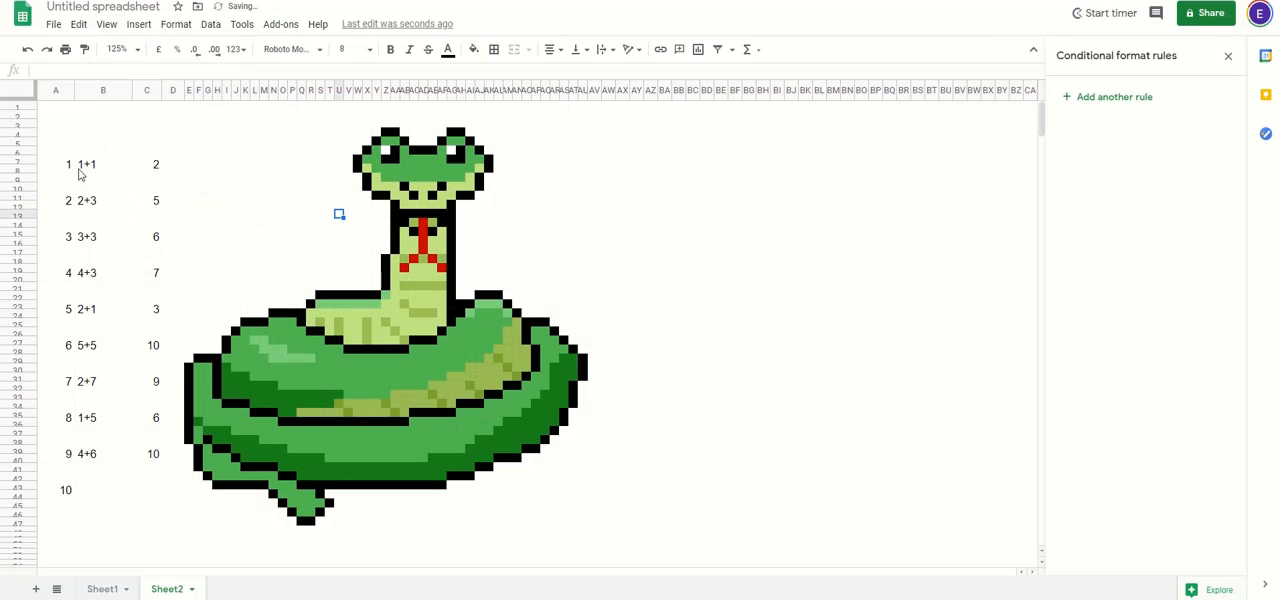
drag(60, 168, 145, 453)
click(493, 49)
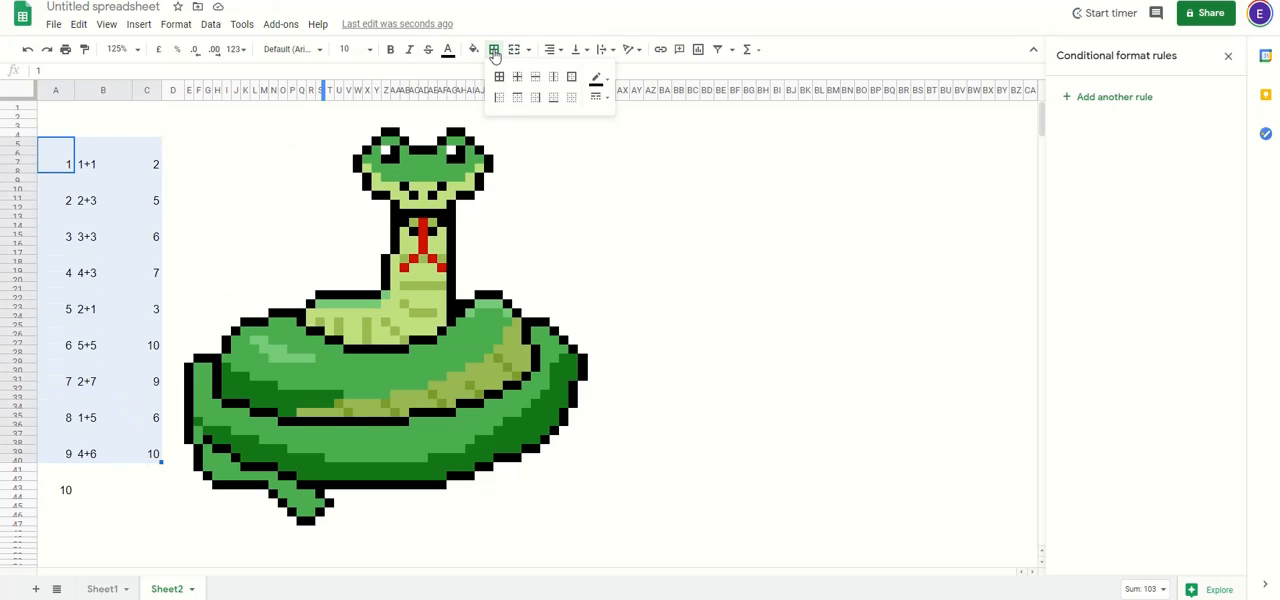
click(499, 76)
click(249, 191)
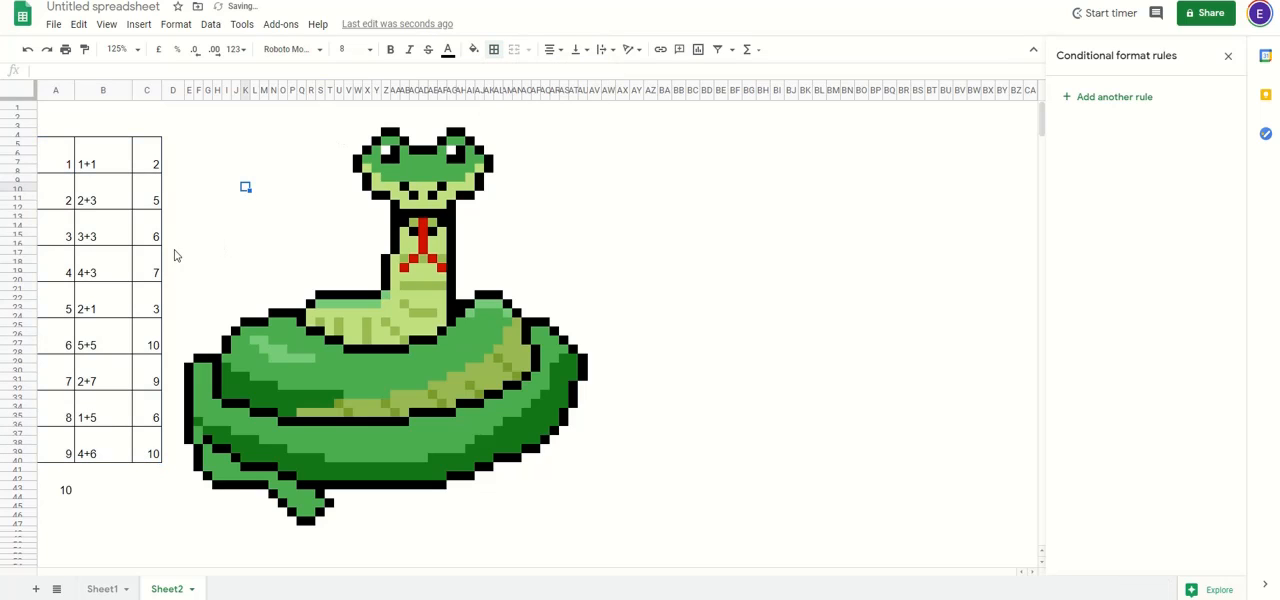
Step: Enter the headings "Question" in B1 and "Insert answer here" in C1 above the question table
click(103, 133)
text(Question)
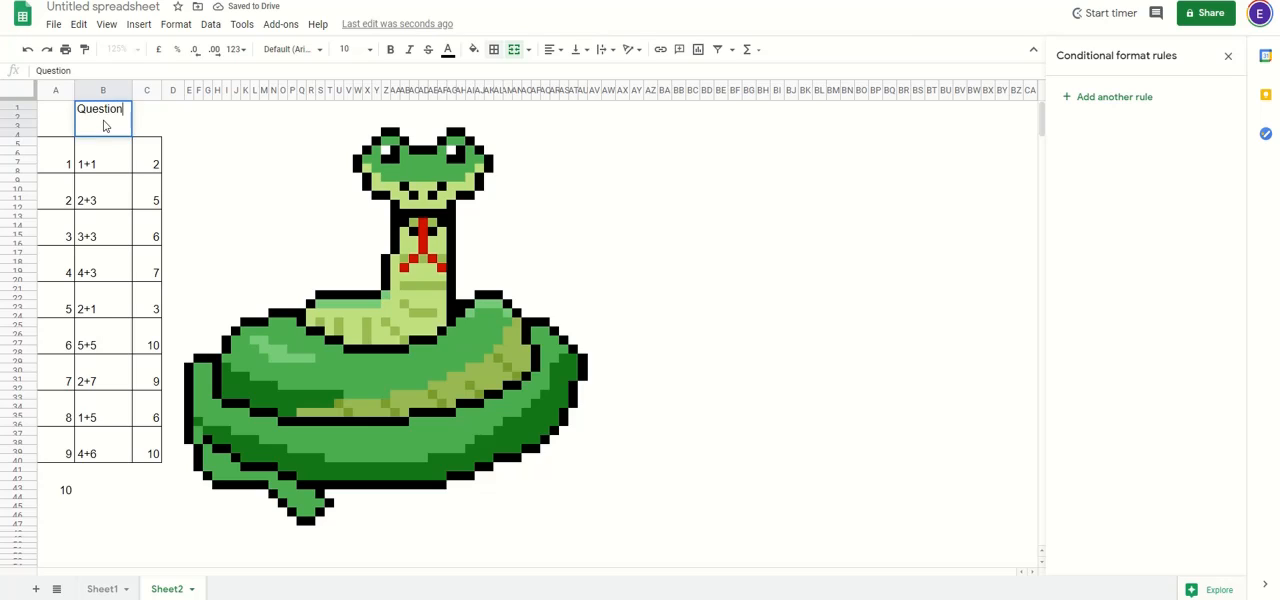
key(Tab)
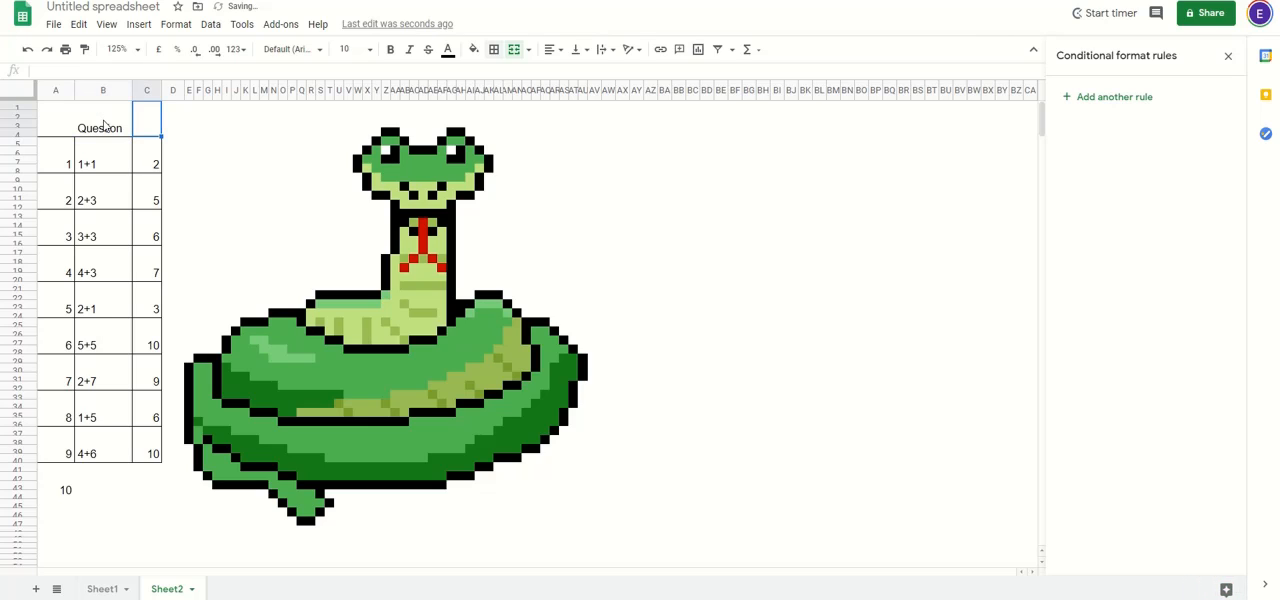
text(Ins)
text(ert anwe)
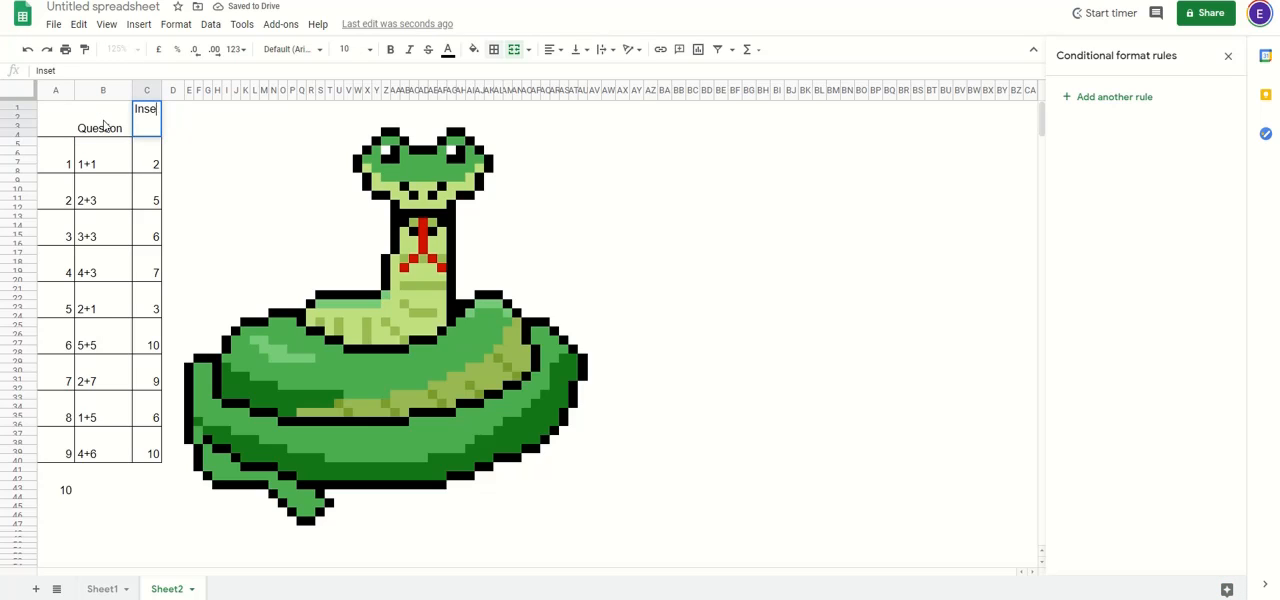
key(BackSpace)
key(BackSpace)
key(BackSpace)
text(nswer here)
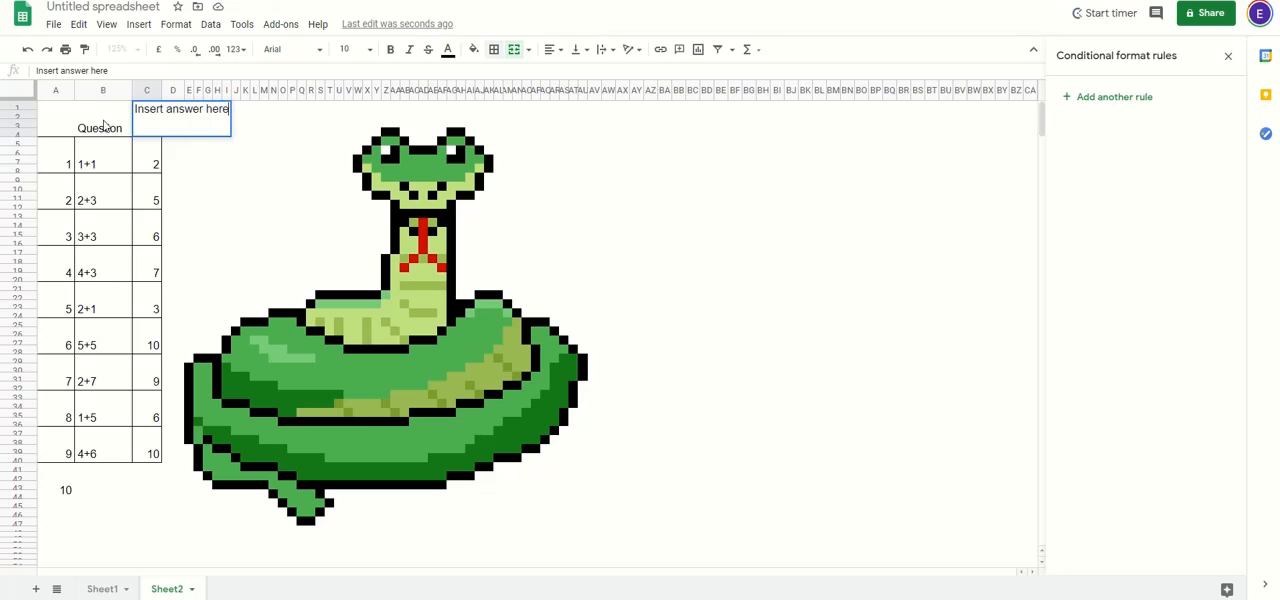
key(Return)
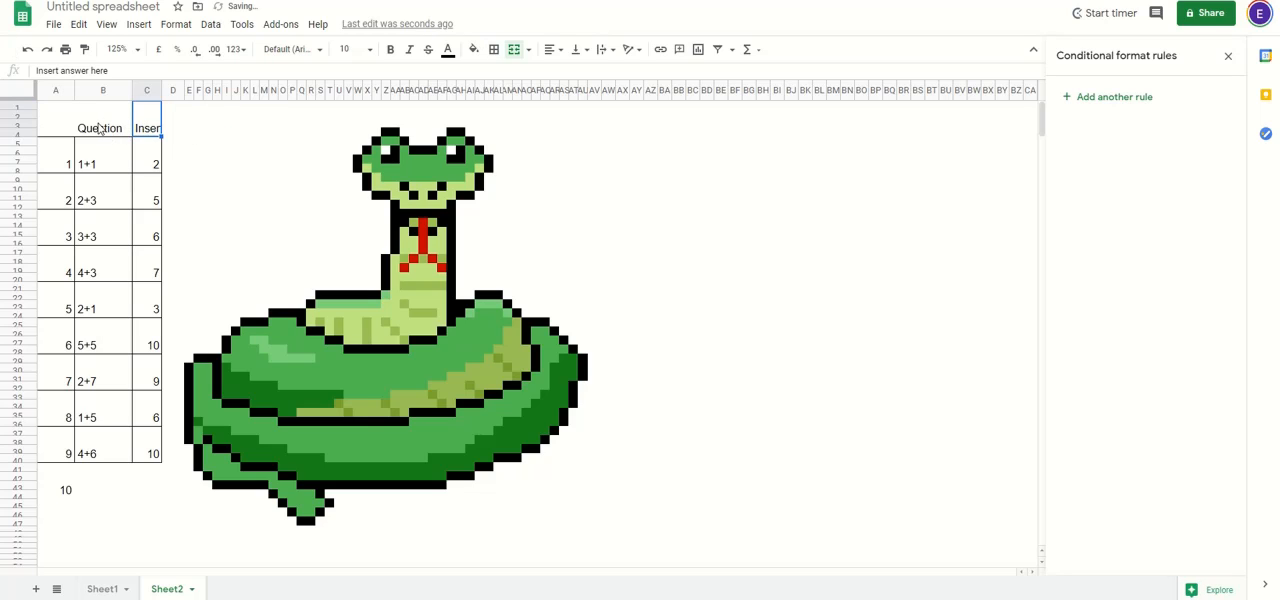
Step: Align the headings and question table A1:C40 to the middle vertically and to the centre horizontally
click(100, 129)
drag(55, 130, 155, 455)
click(577, 50)
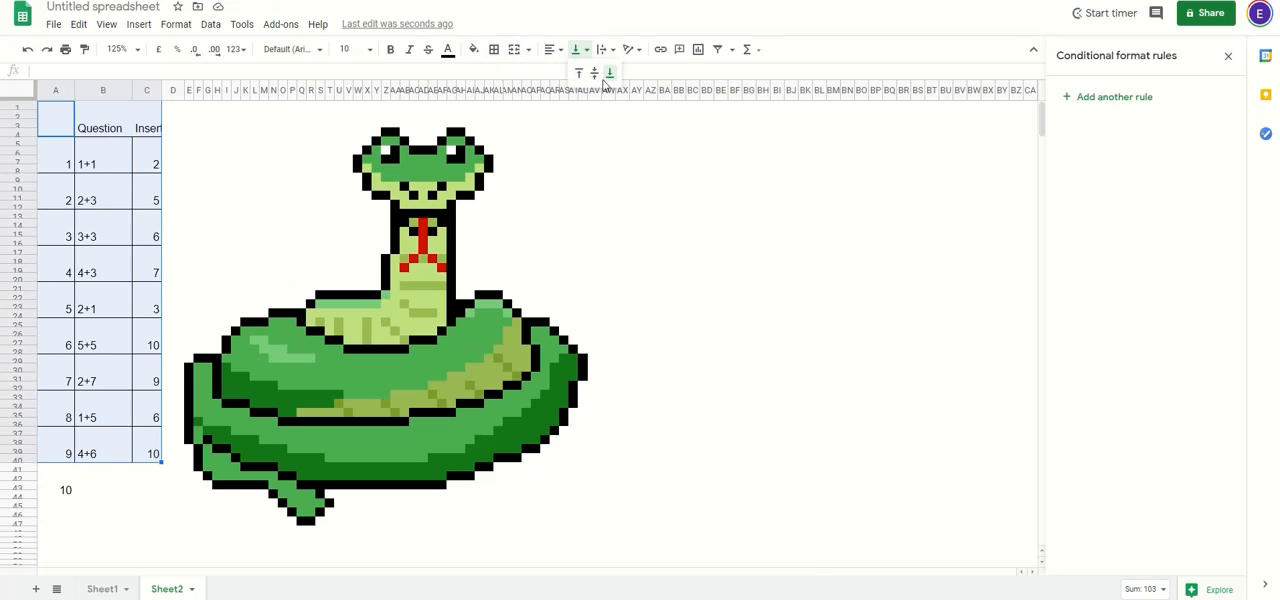
click(594, 74)
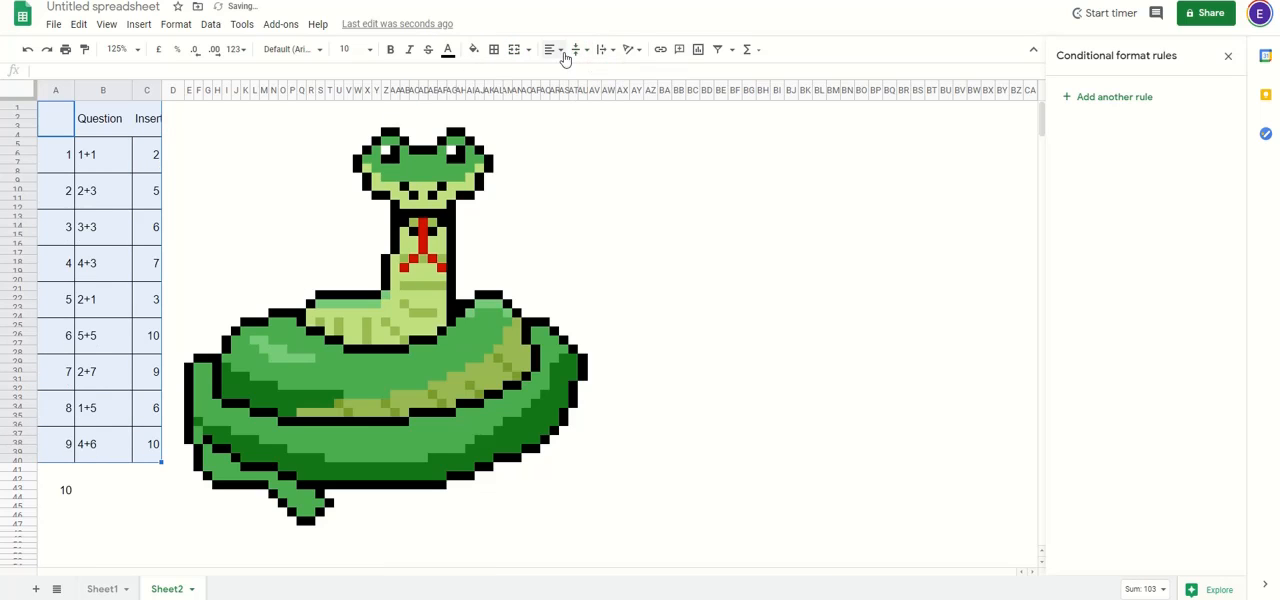
click(549, 49)
click(566, 75)
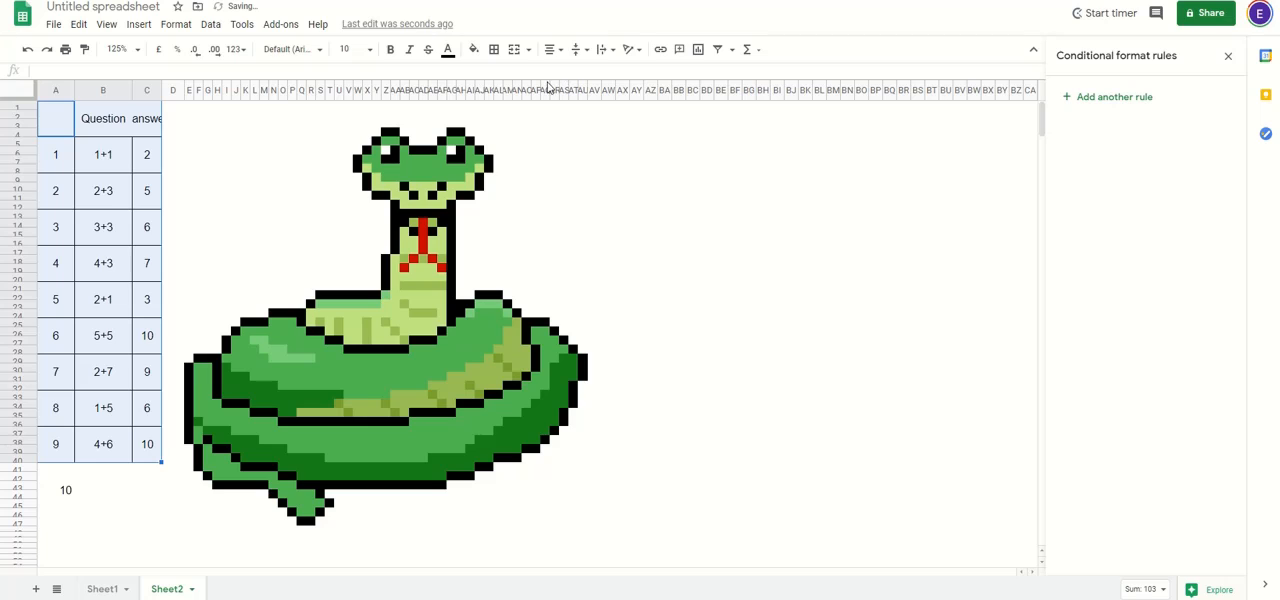
Step: Wrap the text of the "Insert answer here" heading and widen column C to fit it on two lines
click(146, 127)
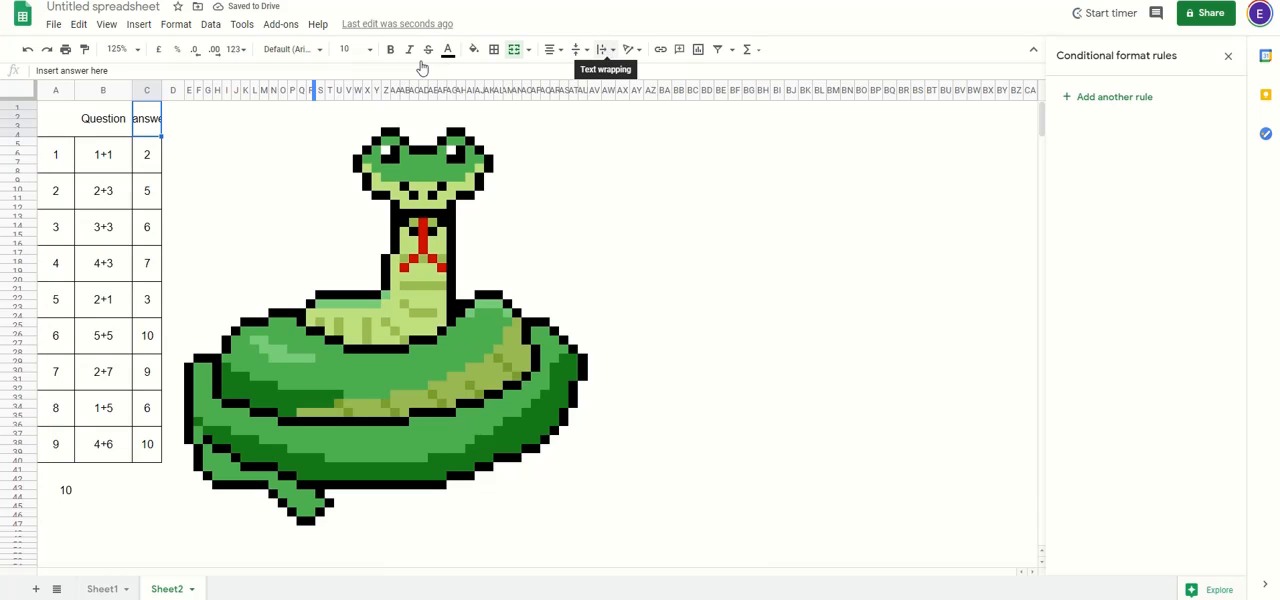
click(604, 55)
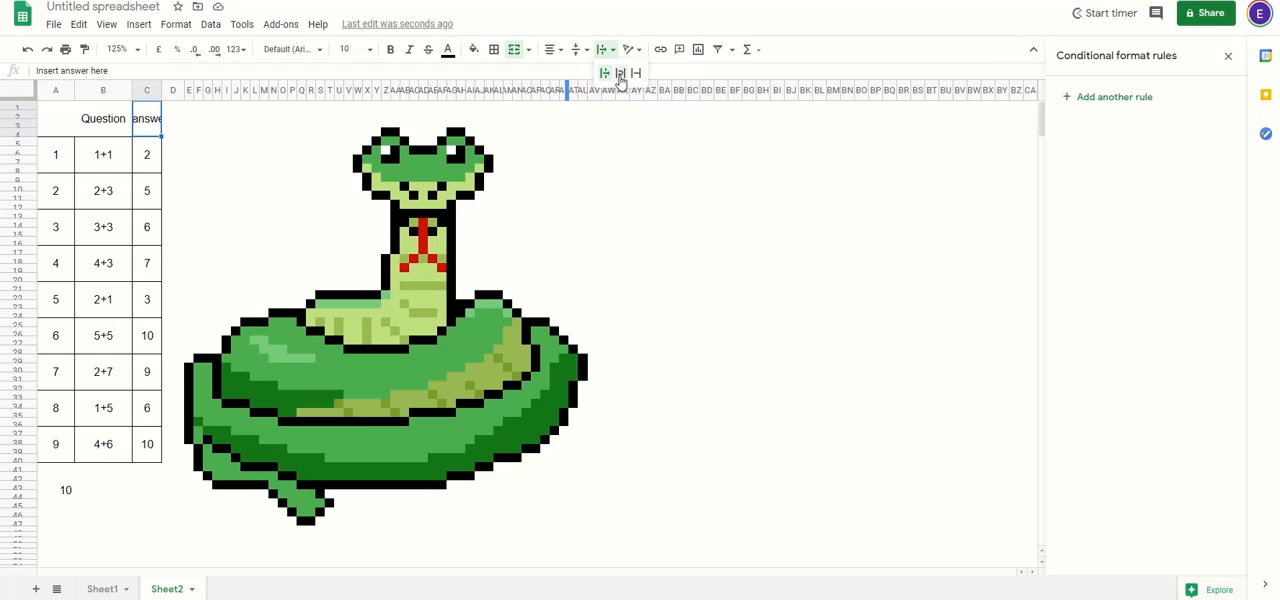
click(620, 80)
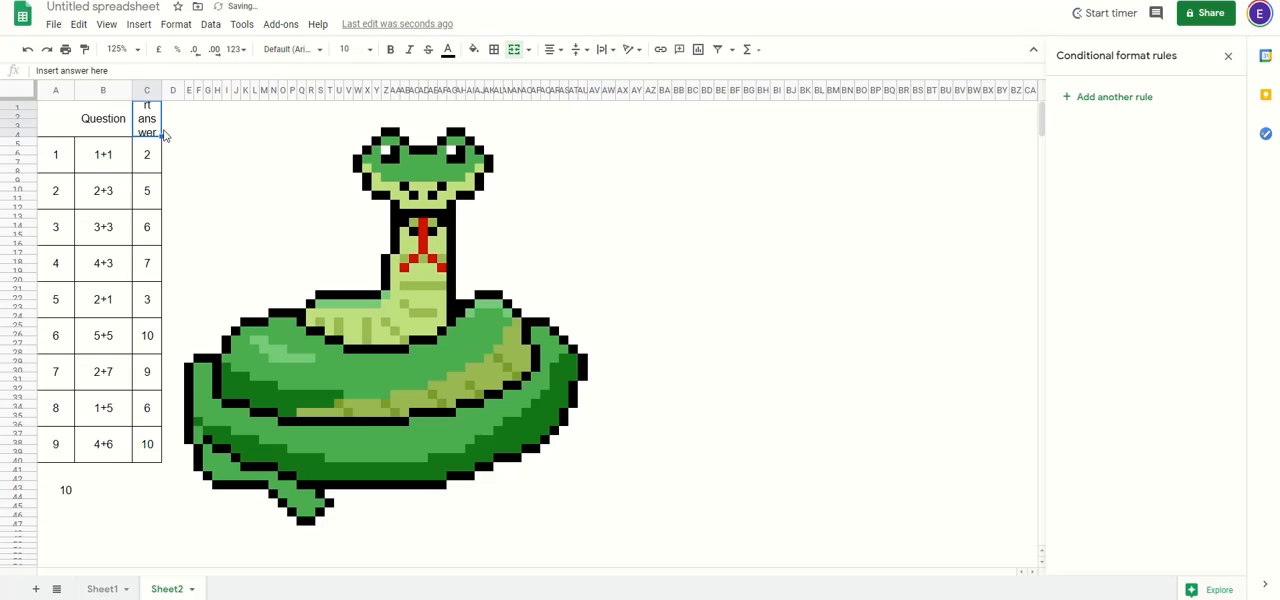
drag(196, 91, 200, 91)
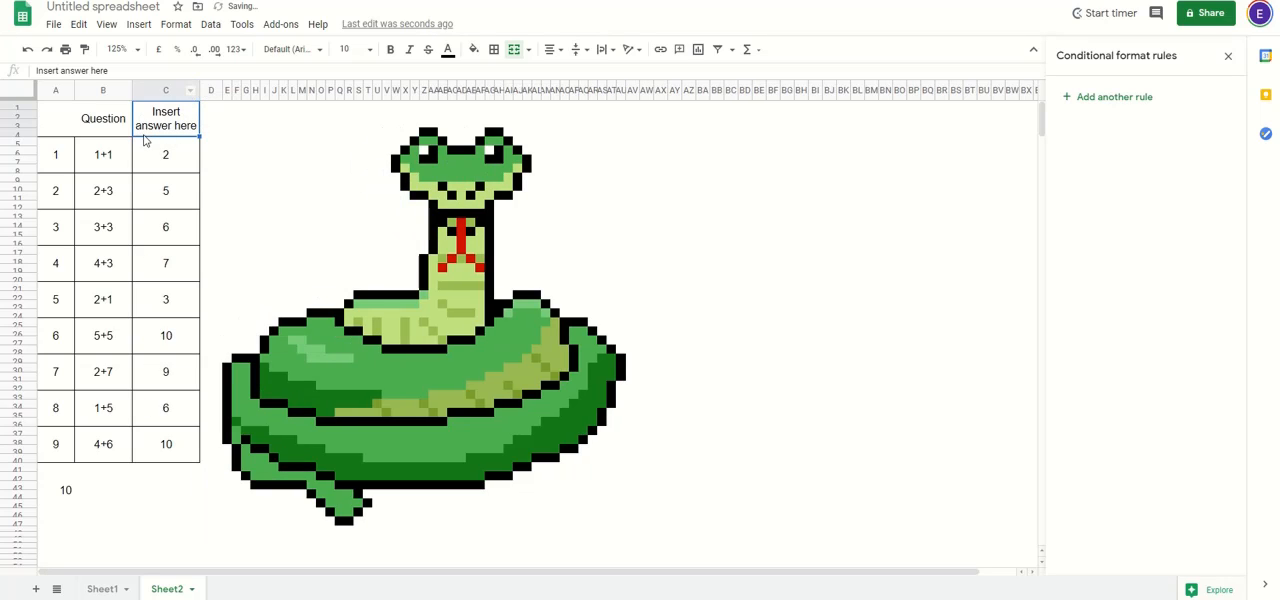
Step: Clear all the answers in C5:C40 of the question table
click(101, 130)
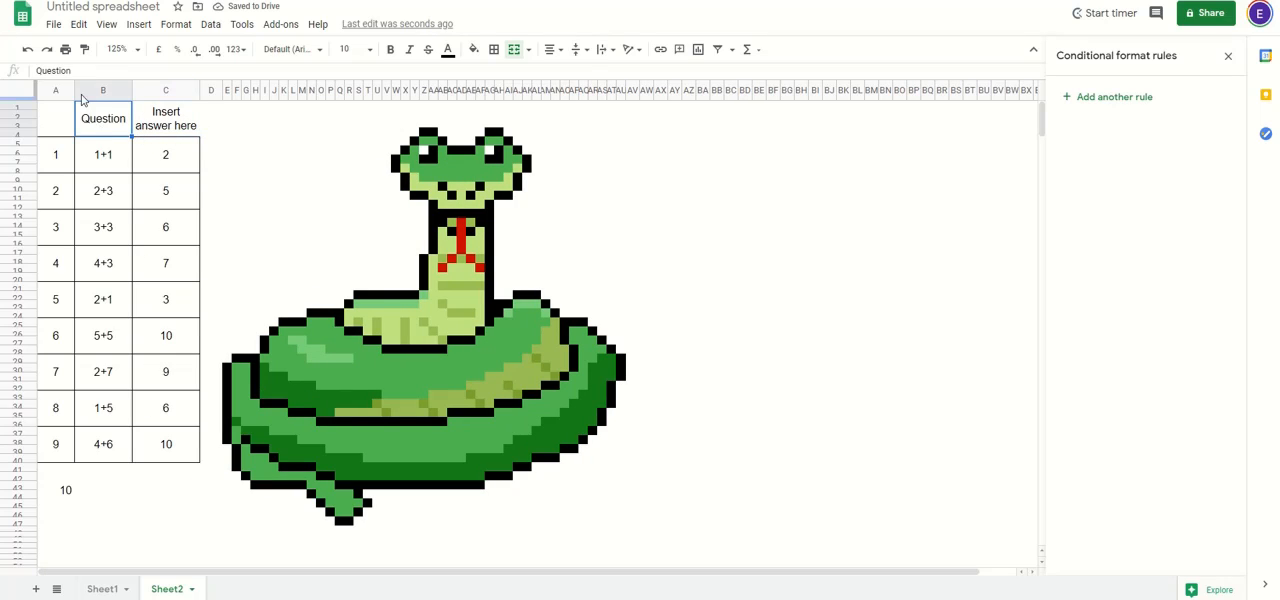
drag(58, 114, 164, 117)
click(164, 116)
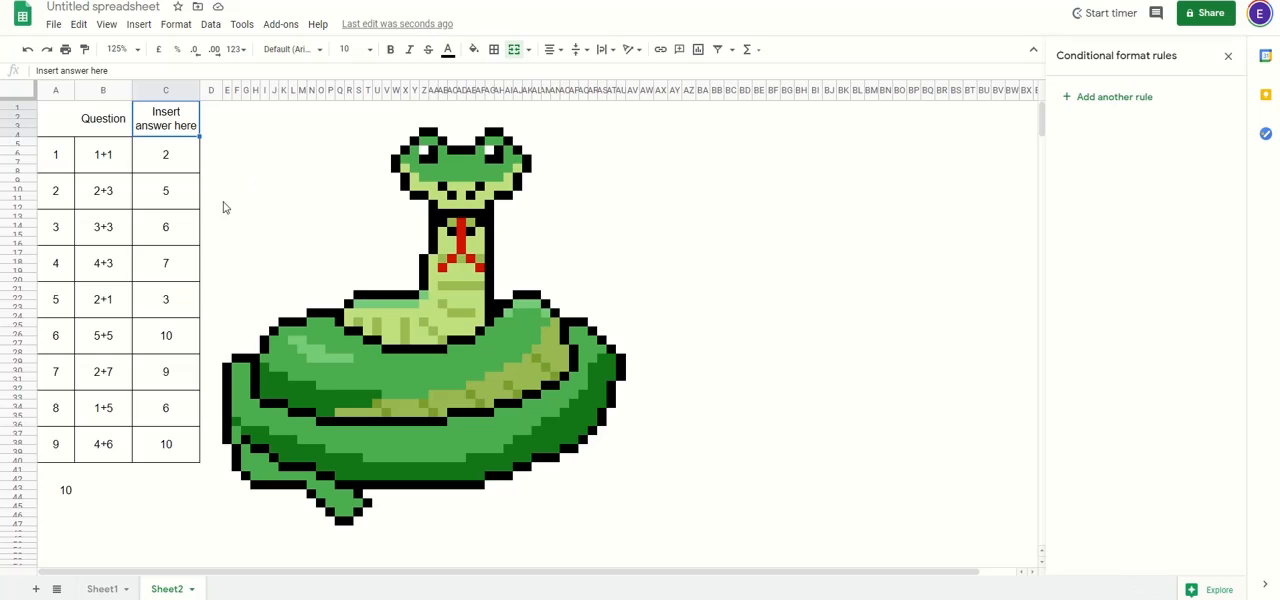
drag(176, 160, 174, 440)
key(Delete)
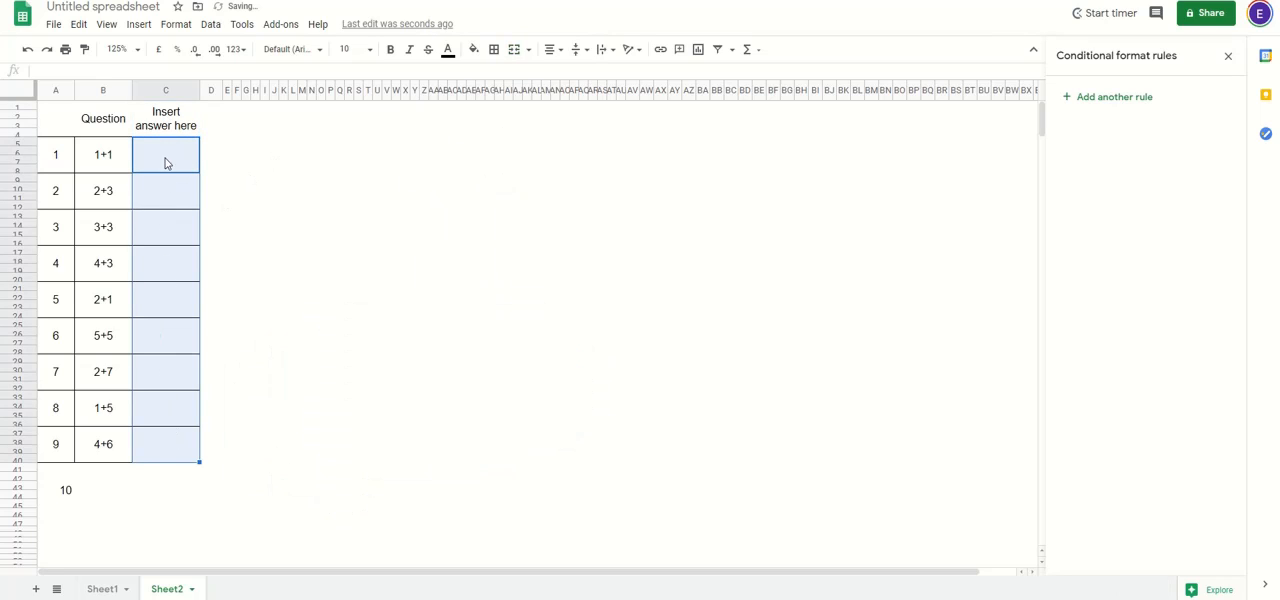
Step: Test the picture reveal by entering the answers 2, 5, 6, 7 and 3 for questions 1 to 5
click(167, 159)
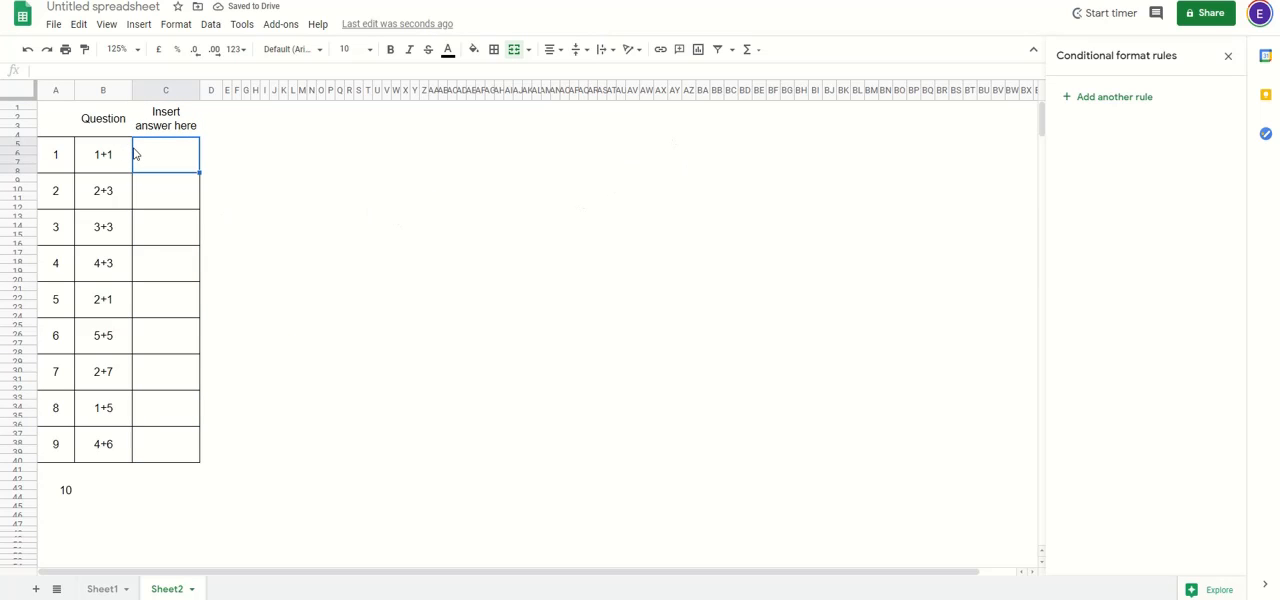
text(2)
key(Return)
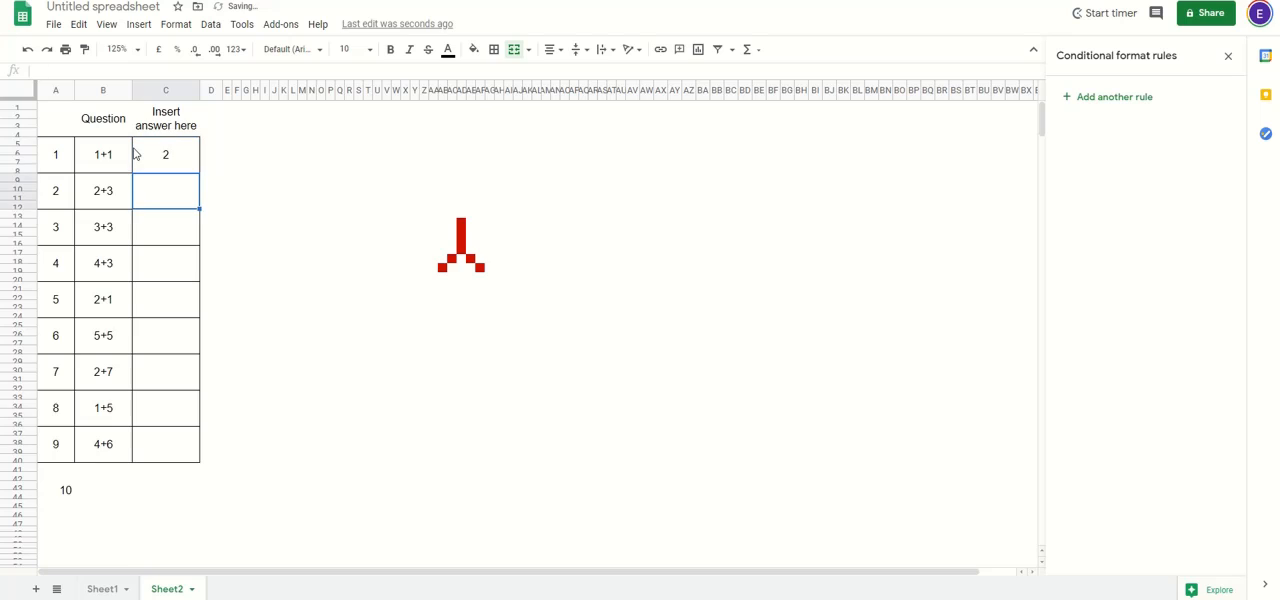
text(5)
key(Return)
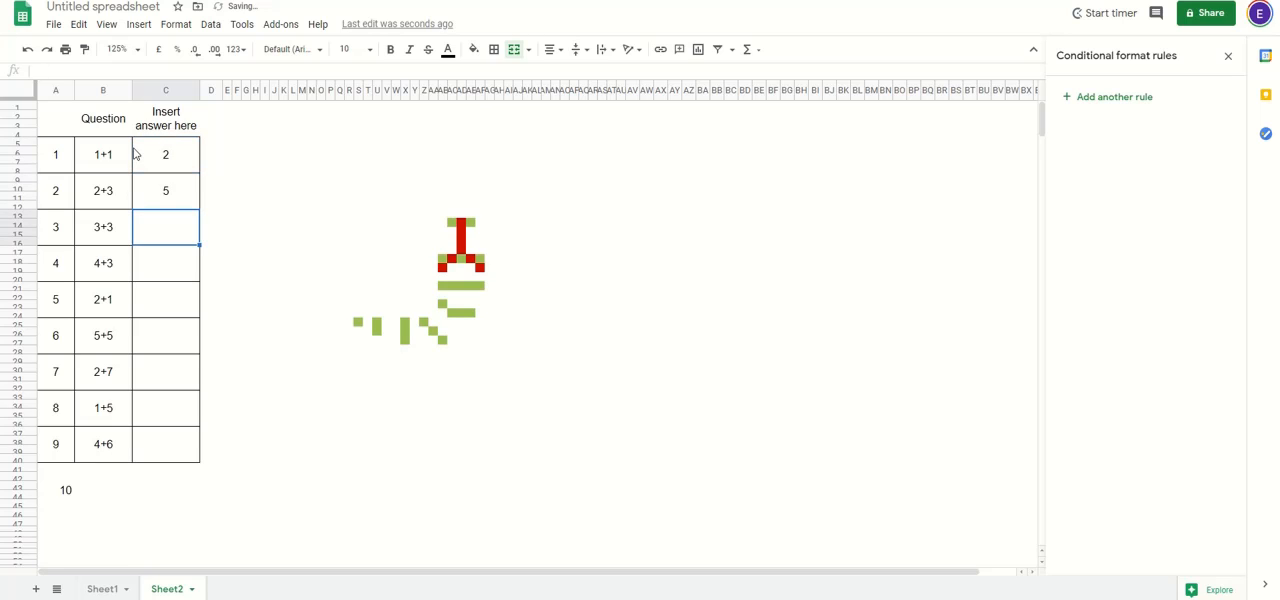
text(6)
key(Return)
text(7)
key(Return)
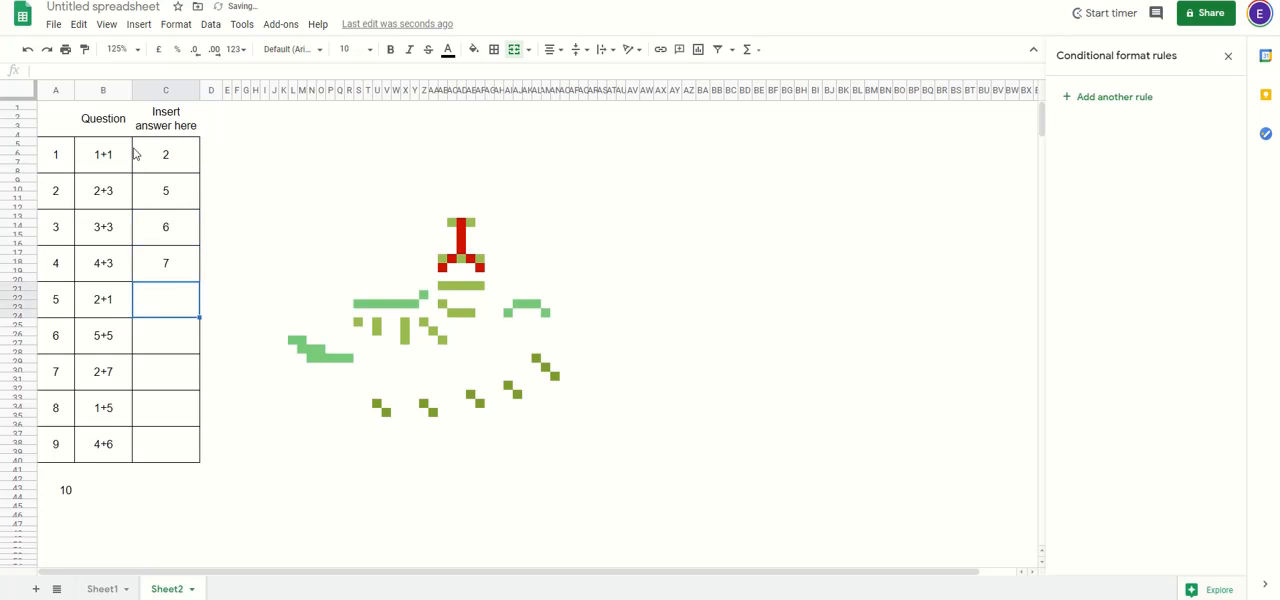
text(3)
key(Return)
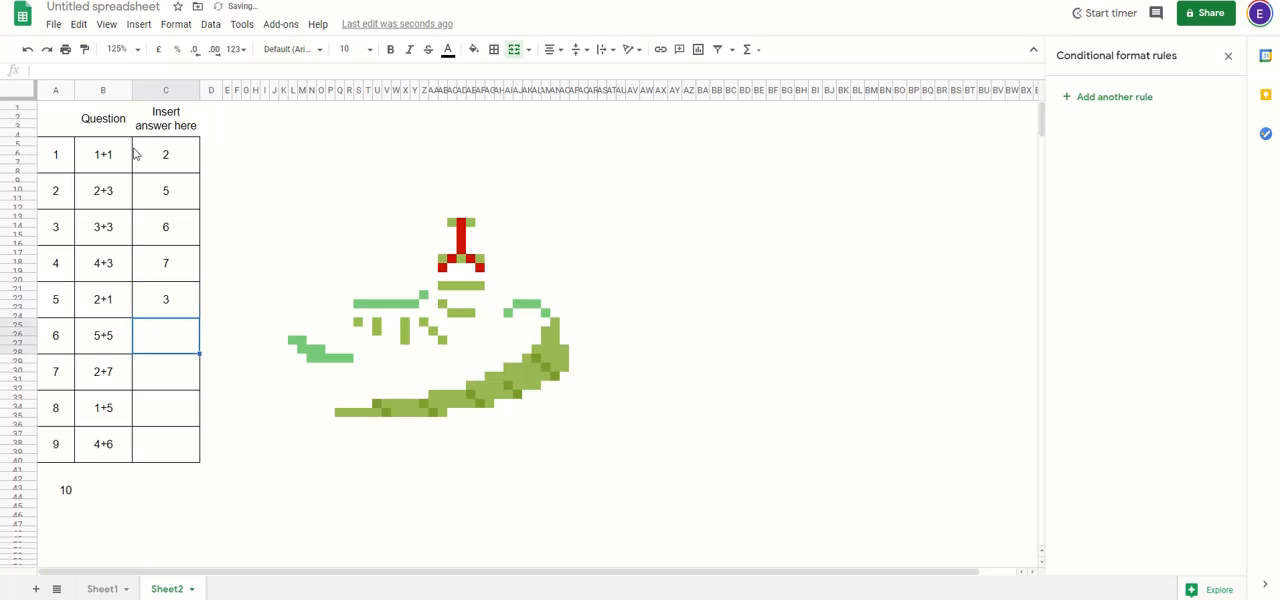
Step: Enter the answers 10, 9, 6 and 10 for questions 6 to 9 to test the rest of the picture reveal
text(10)
key(Return)
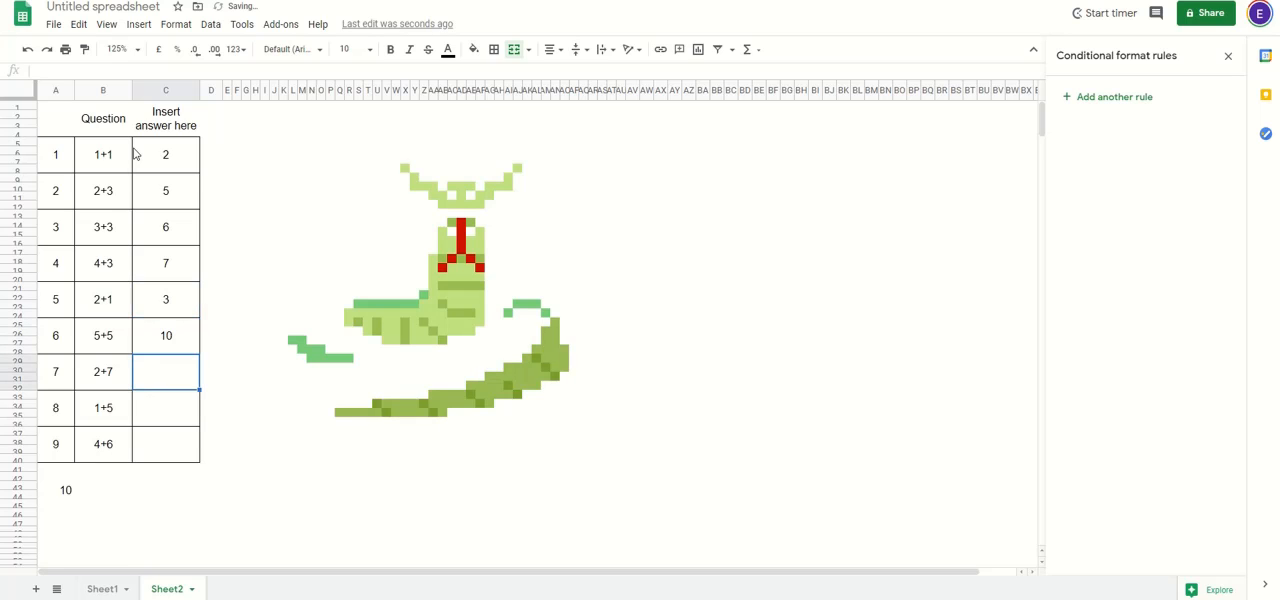
text(9)
key(Return)
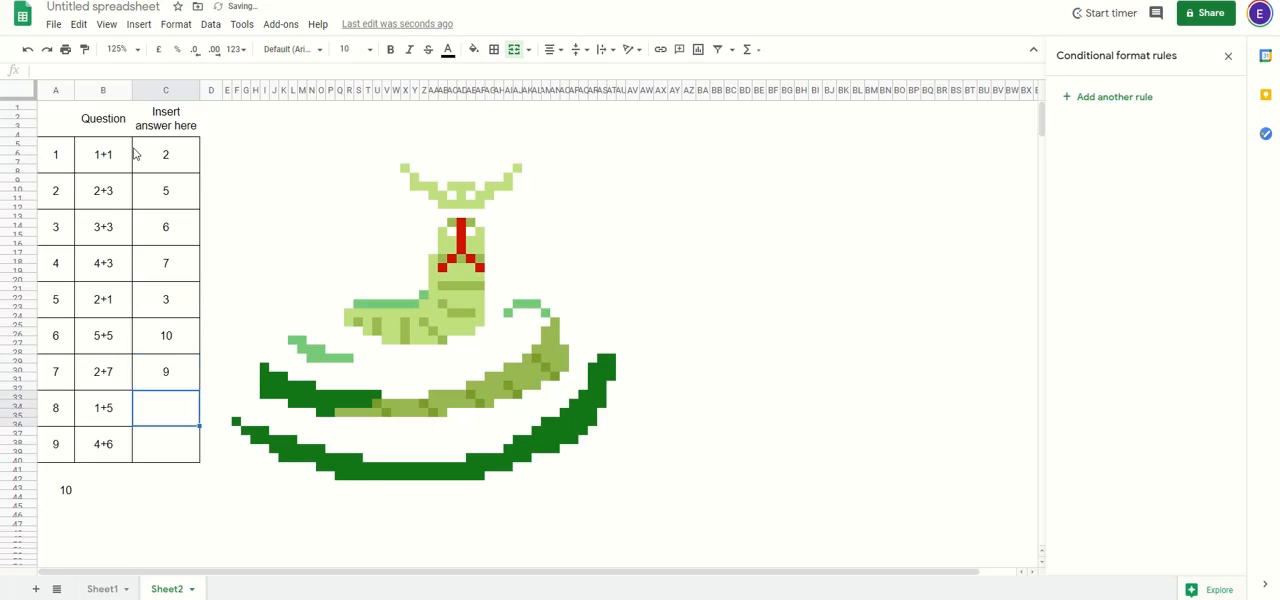
text(6)
key(Return)
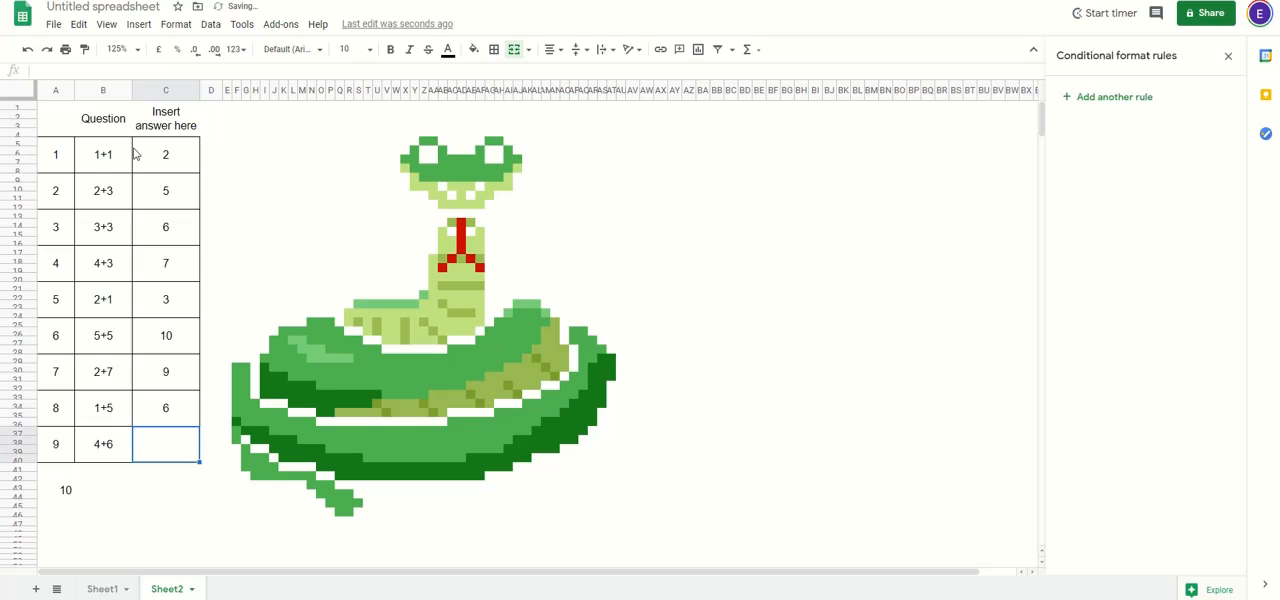
text(10)
key(Return)
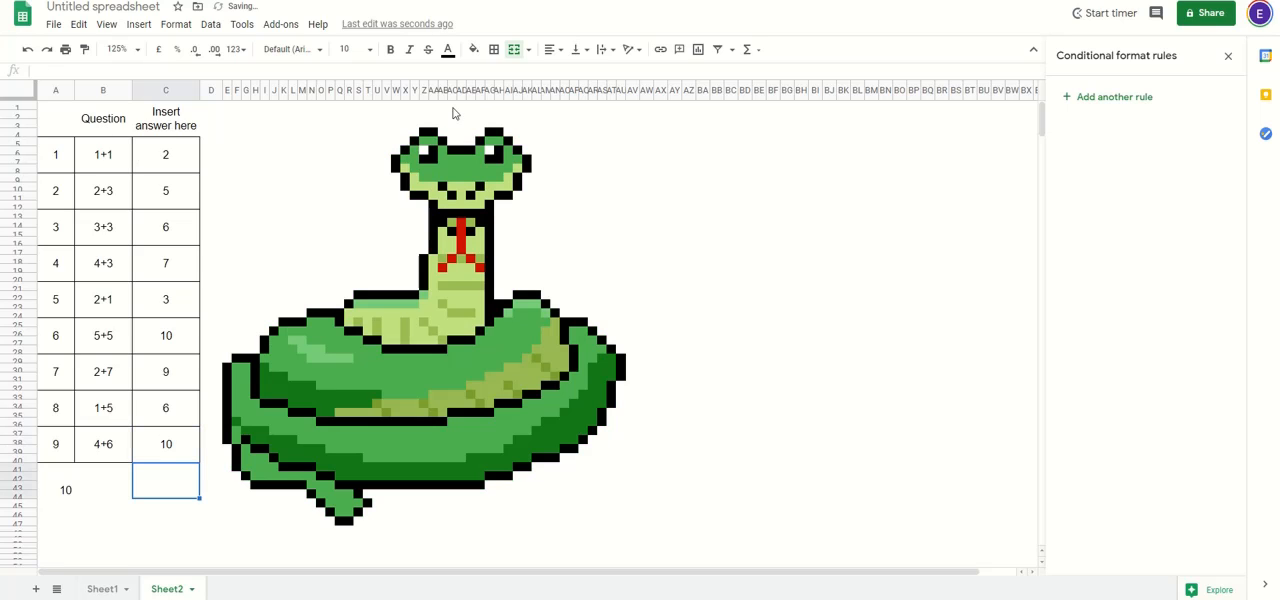